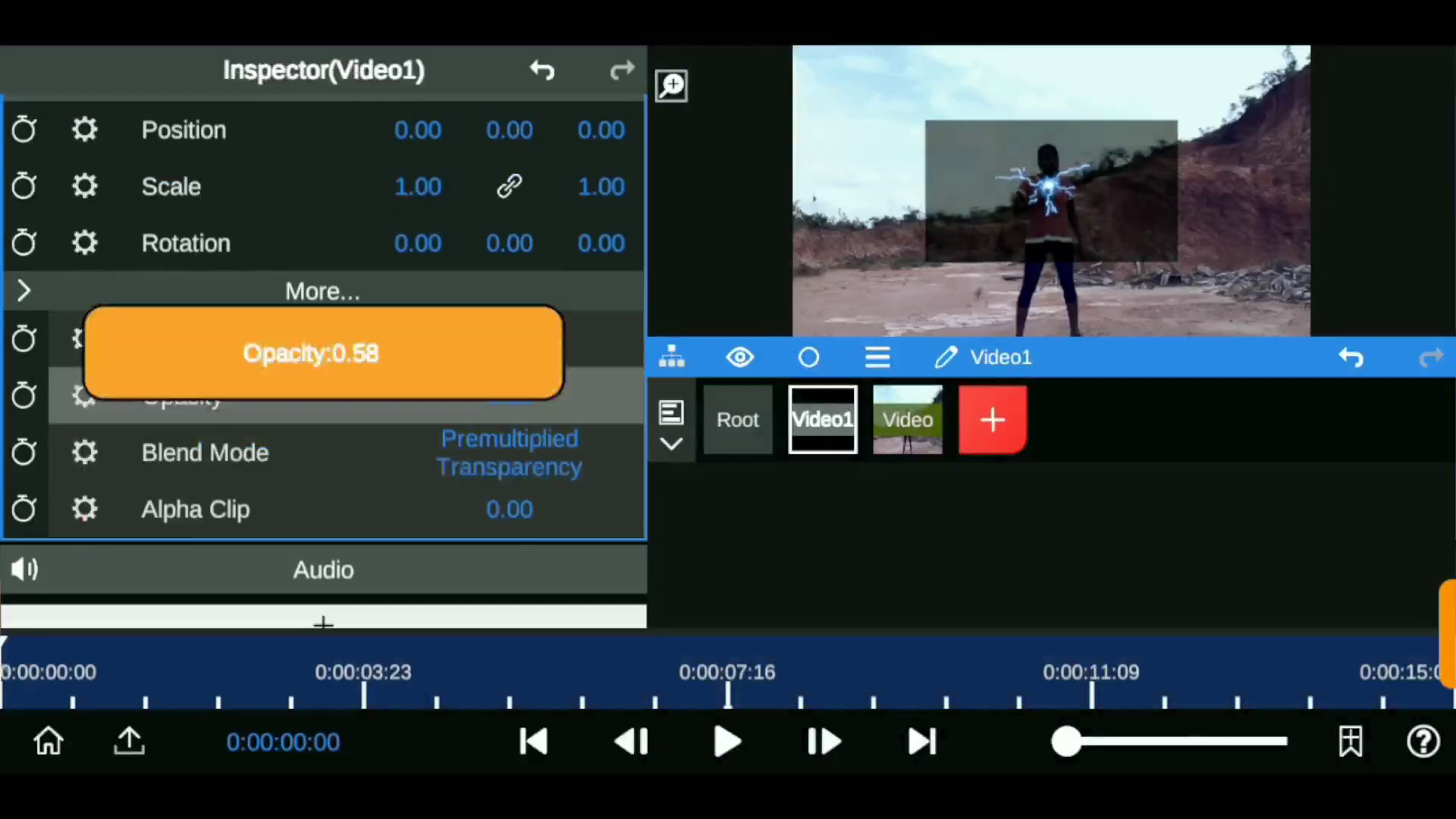
Step: Set the lightning layer Video1's blend mode to Premultiplied Transparency so its black background disappears
left_click(738, 419)
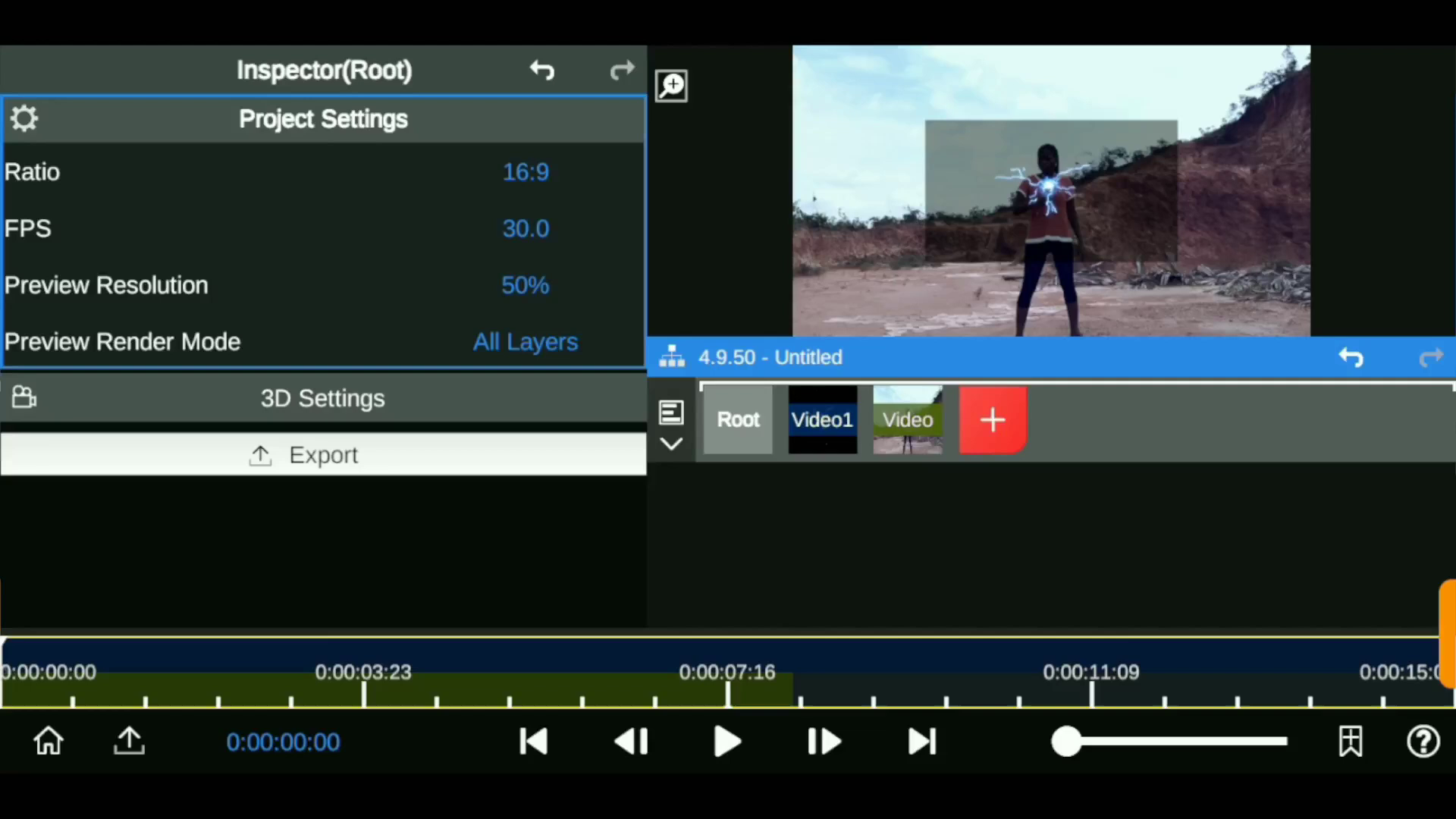
left_click(672, 443)
left_click(823, 419)
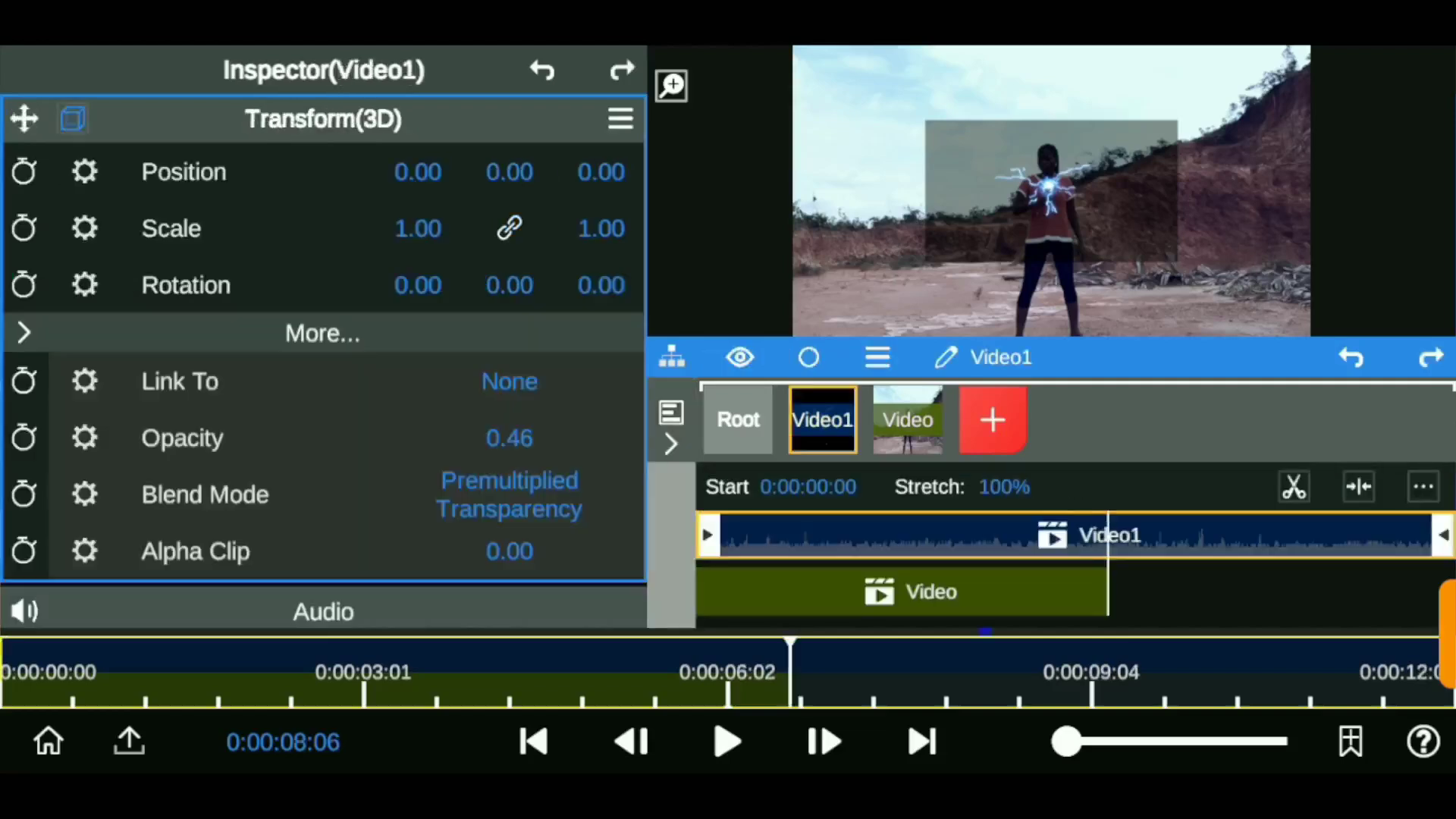
Step: Select the Root composition and move the playhead to about 0:00:00:07
left_click(738, 419)
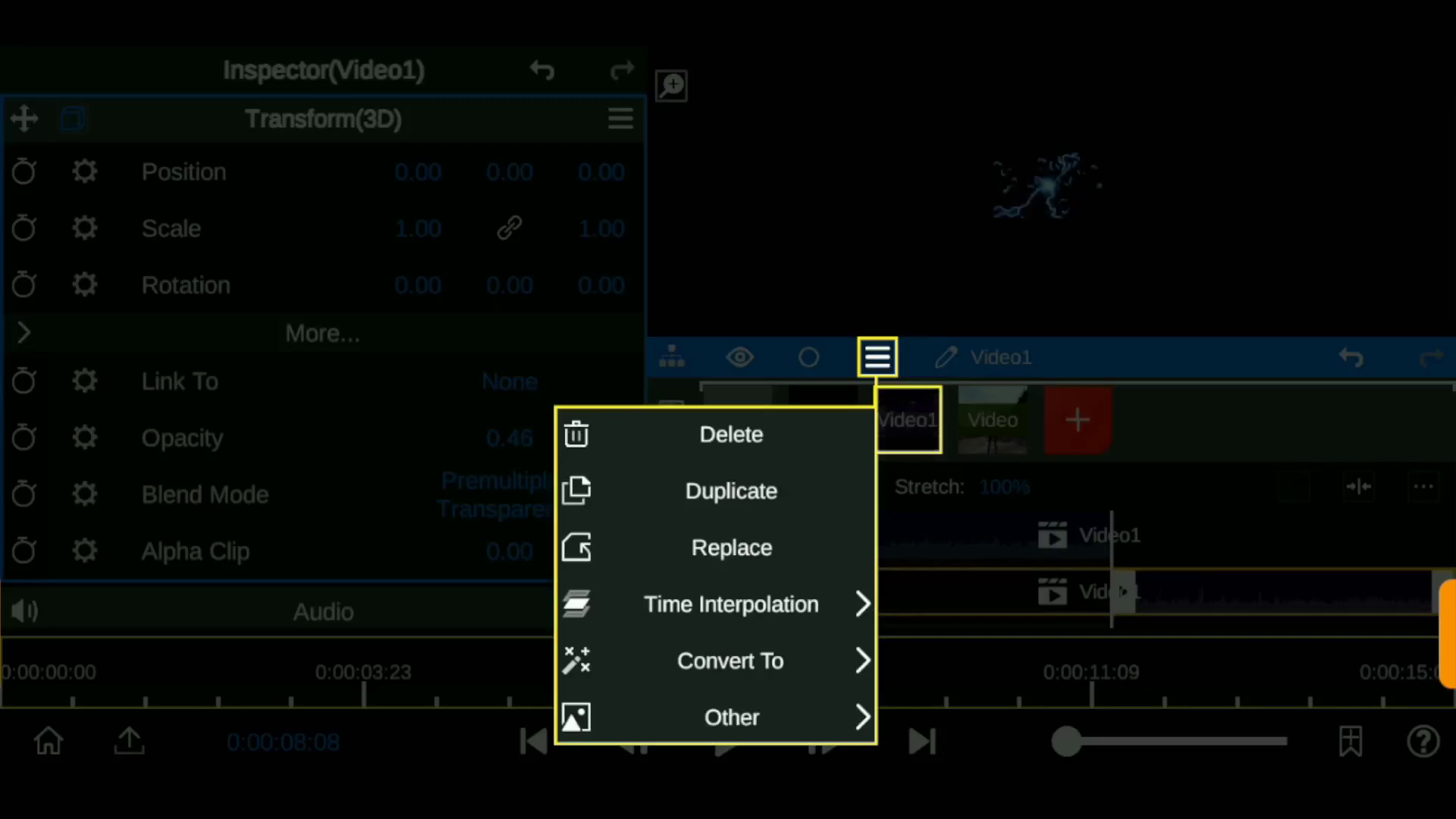
left_click(47, 675)
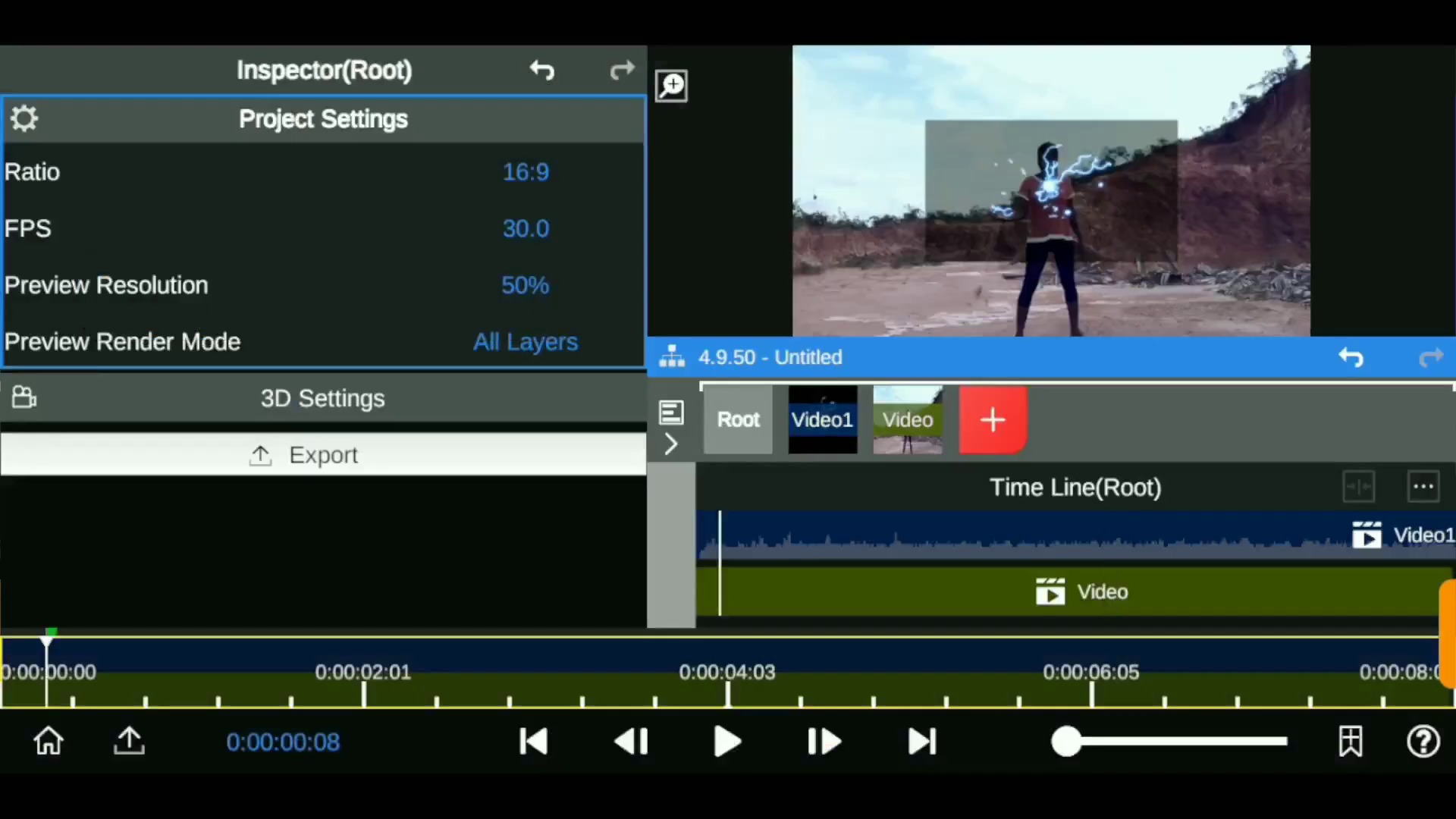
left_click(40, 674)
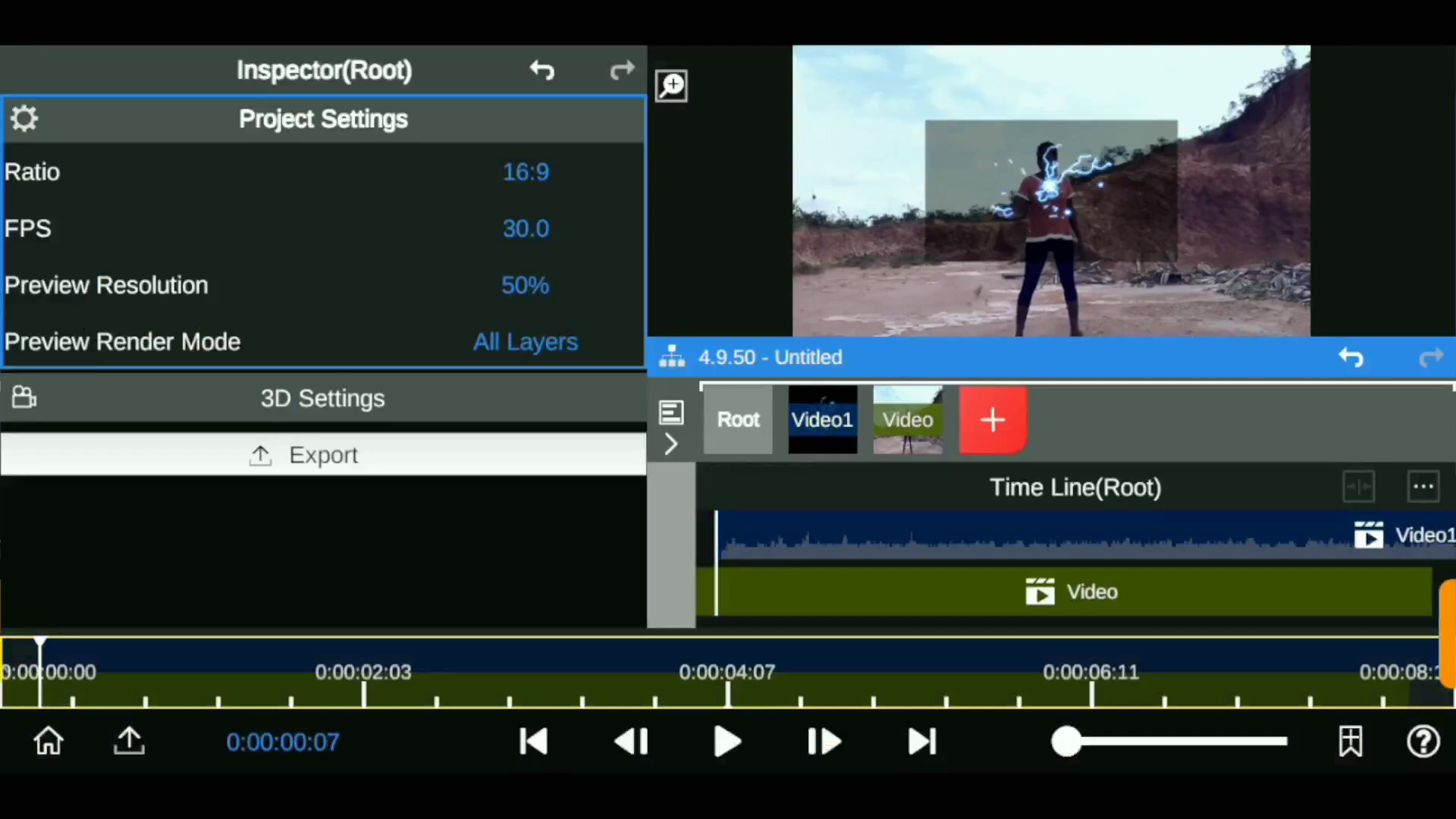
Step: Move the lightning left and down and shrink it to 0.80 scale
left_click(823, 419)
left_click_drag(1051, 189, 1013, 211)
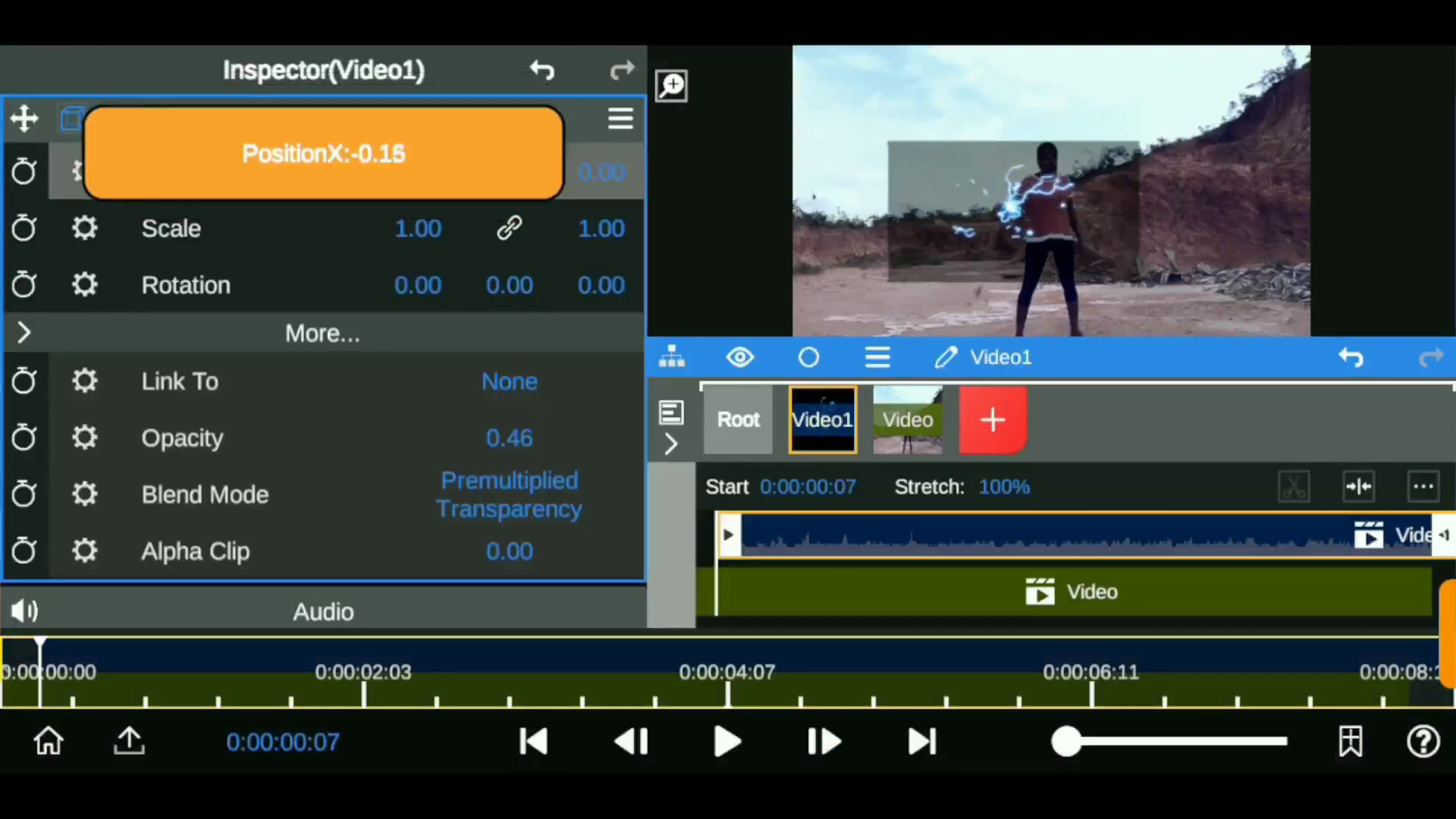
scroll(1014, 212, "down", 4)
mouse_move(1001, 220)
left_mouse_down()
mouse_move(1010, 211)
mouse_move(994, 213)
left_mouse_up()
left_click_drag(1175, 357, 1175, 523)
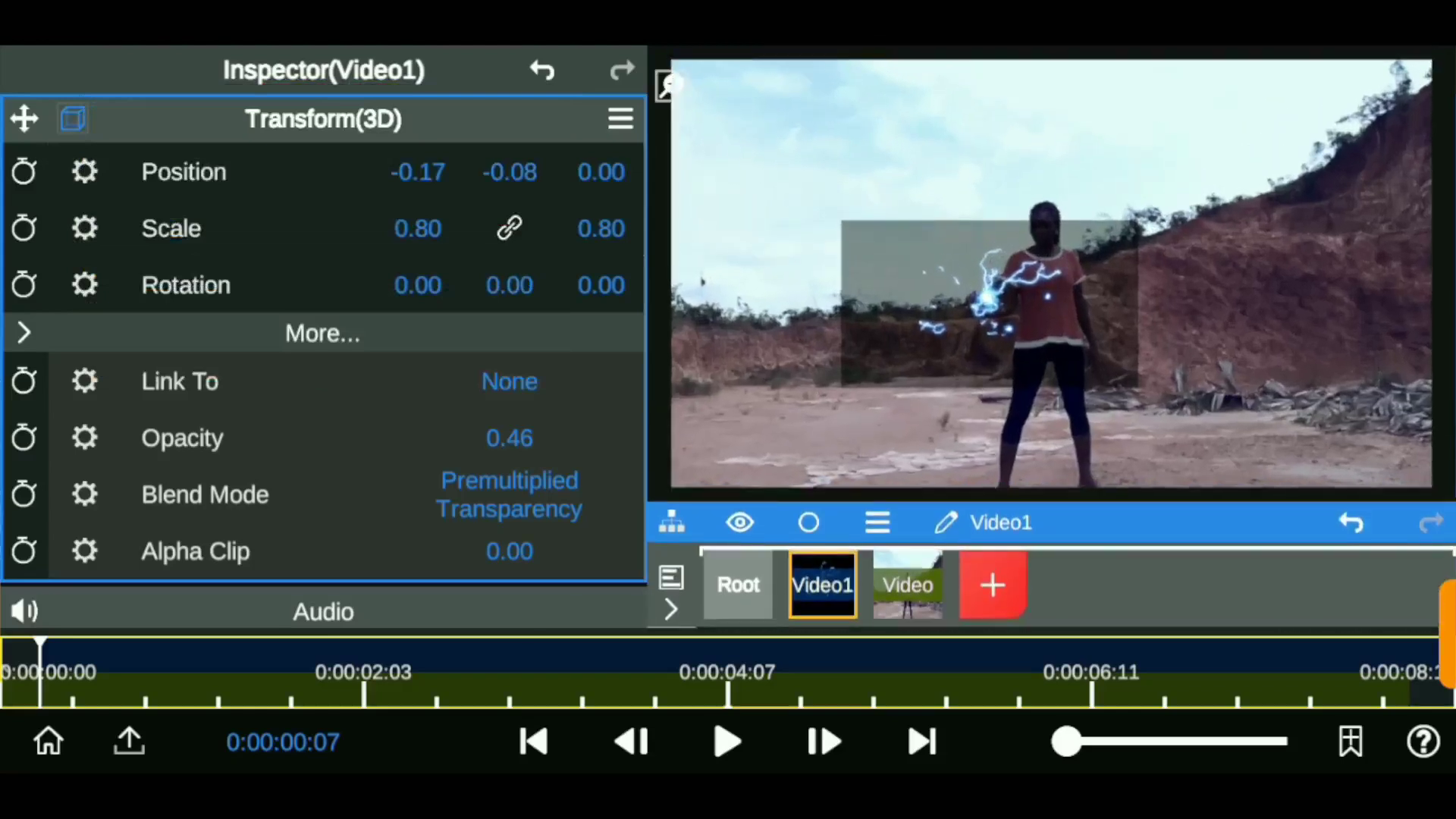
Step: Return to the start of the footage and fine-tune the lightning to -0.15, -0.08 at 0.75 scale
left_click_drag(40, 672, 34, 671)
mouse_move(1176, 525)
left_mouse_down()
mouse_move(1176, 325)
mouse_move(1176, 548)
left_mouse_up()
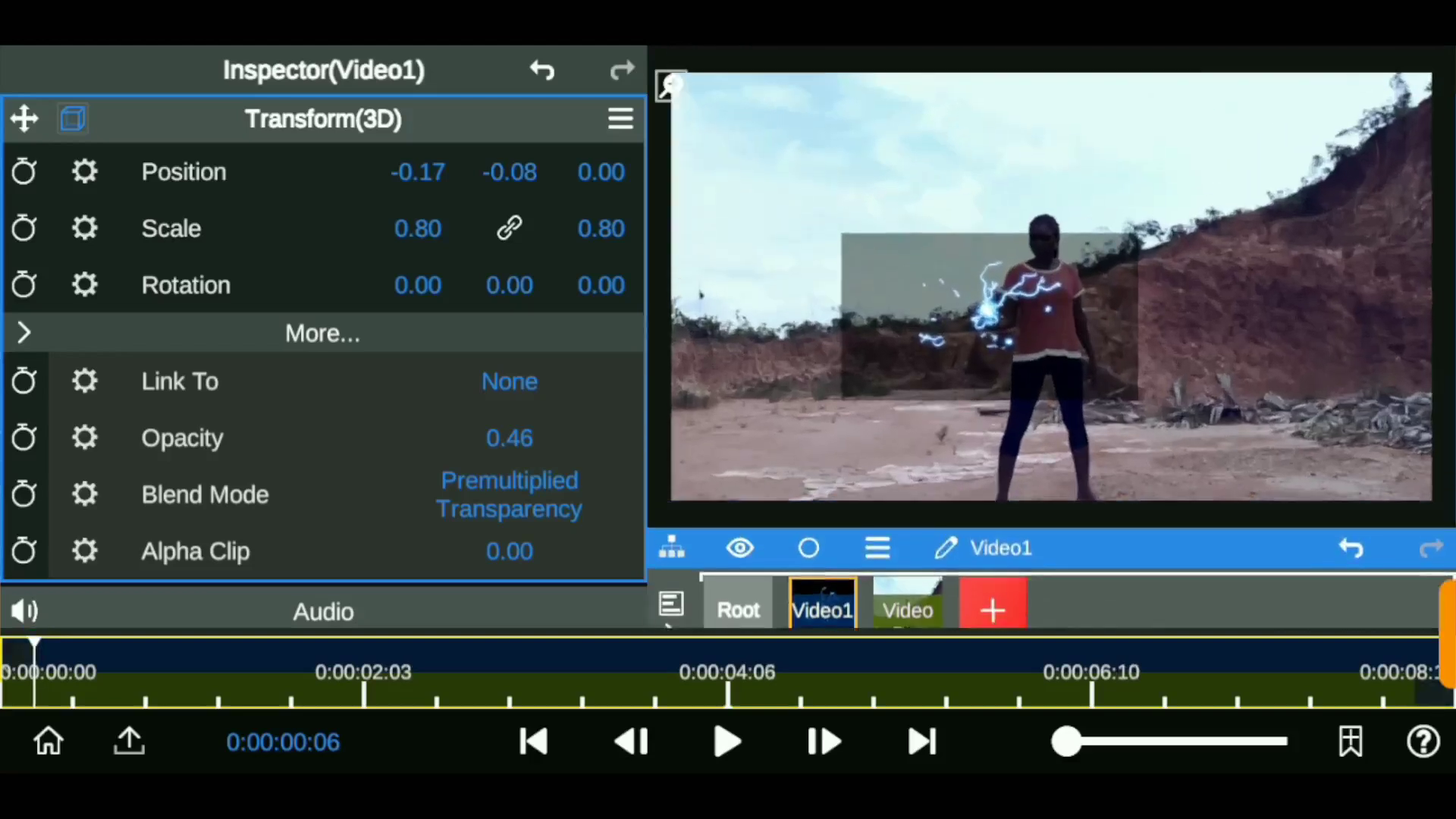
left_click_drag(34, 672, 6, 672)
mouse_move(1176, 547)
left_mouse_down()
mouse_move(1175, 332)
mouse_move(1176, 476)
left_mouse_up()
left_click_drag(418, 171, 433, 171)
left_click_drag(418, 228, 402, 228)
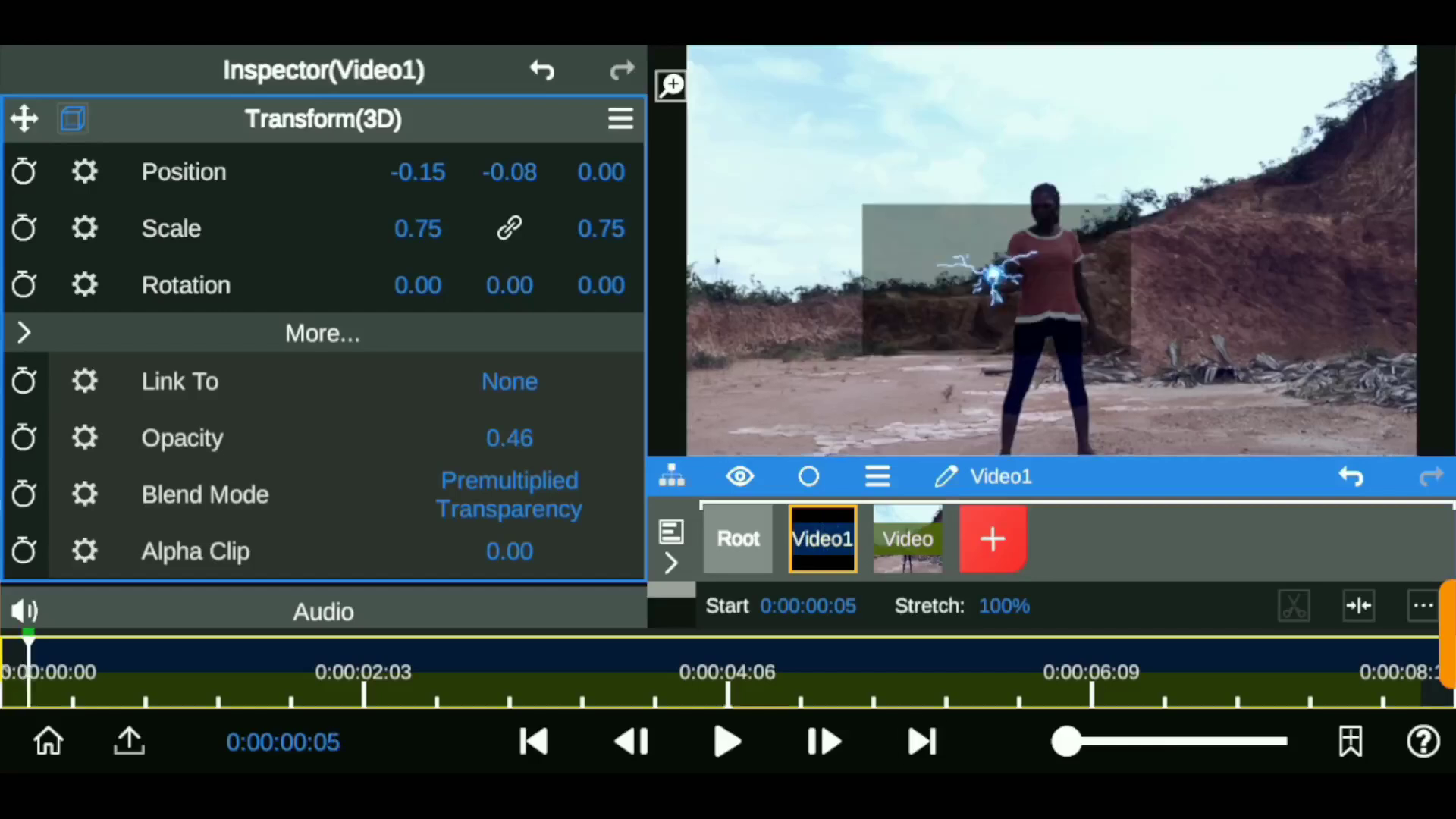
Step: Enable position, scale and rotation keyframing, then enlarge the lightning to 0.94 and lower it onto the hand
left_click(23, 171)
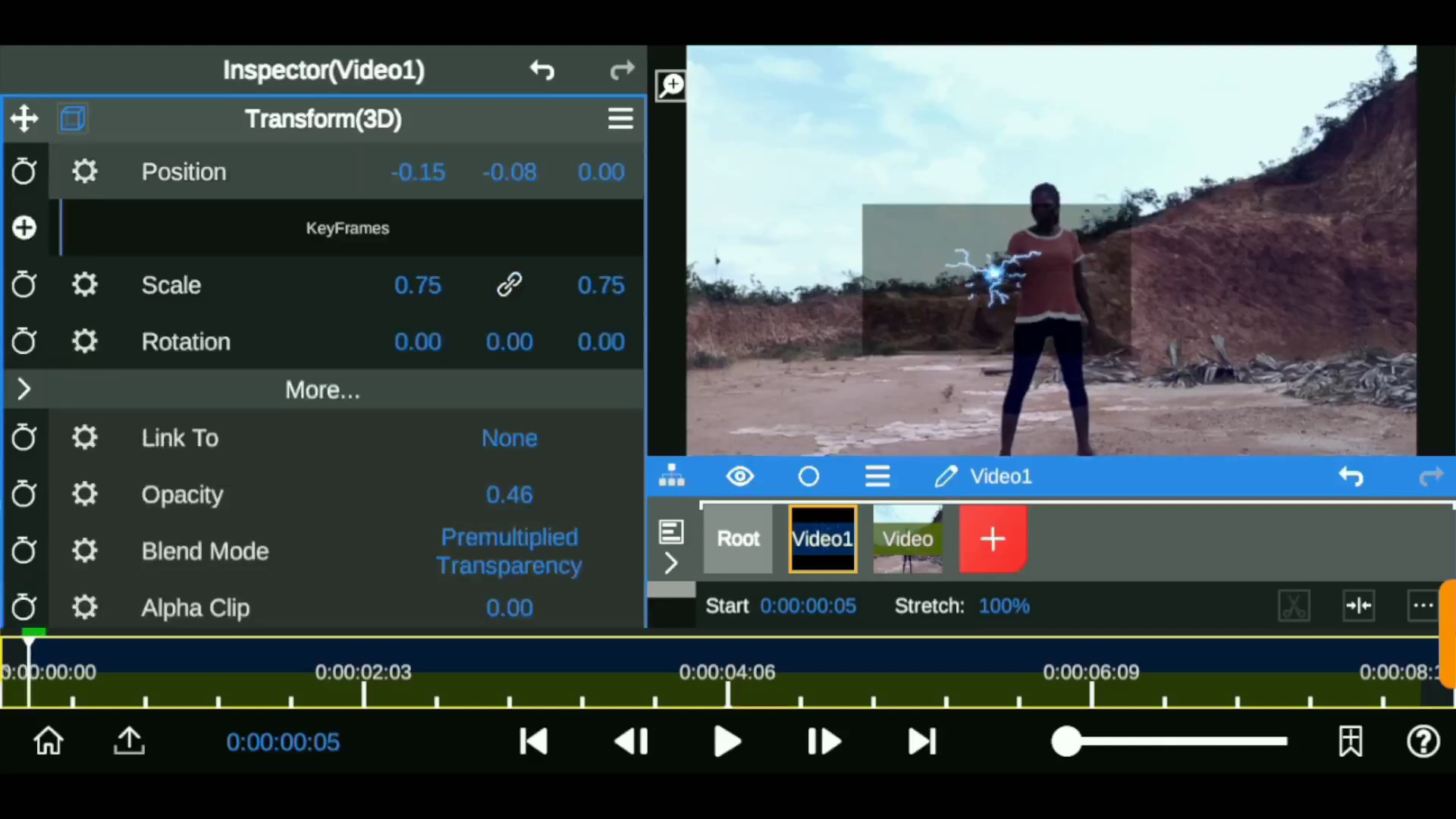
left_click(24, 284)
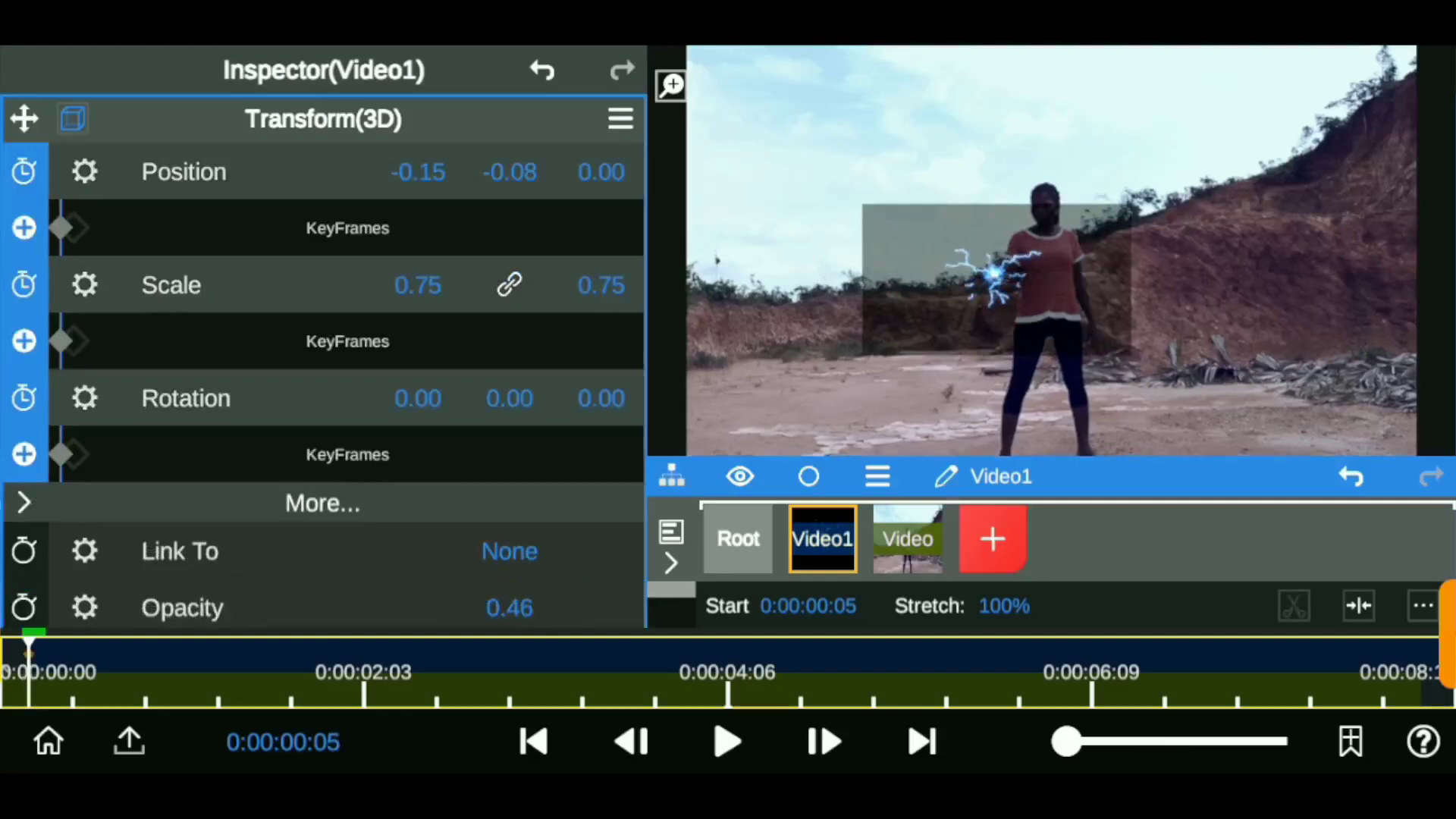
scroll(324, 341, "down", 3)
left_click_drag(510, 433, 510, 364)
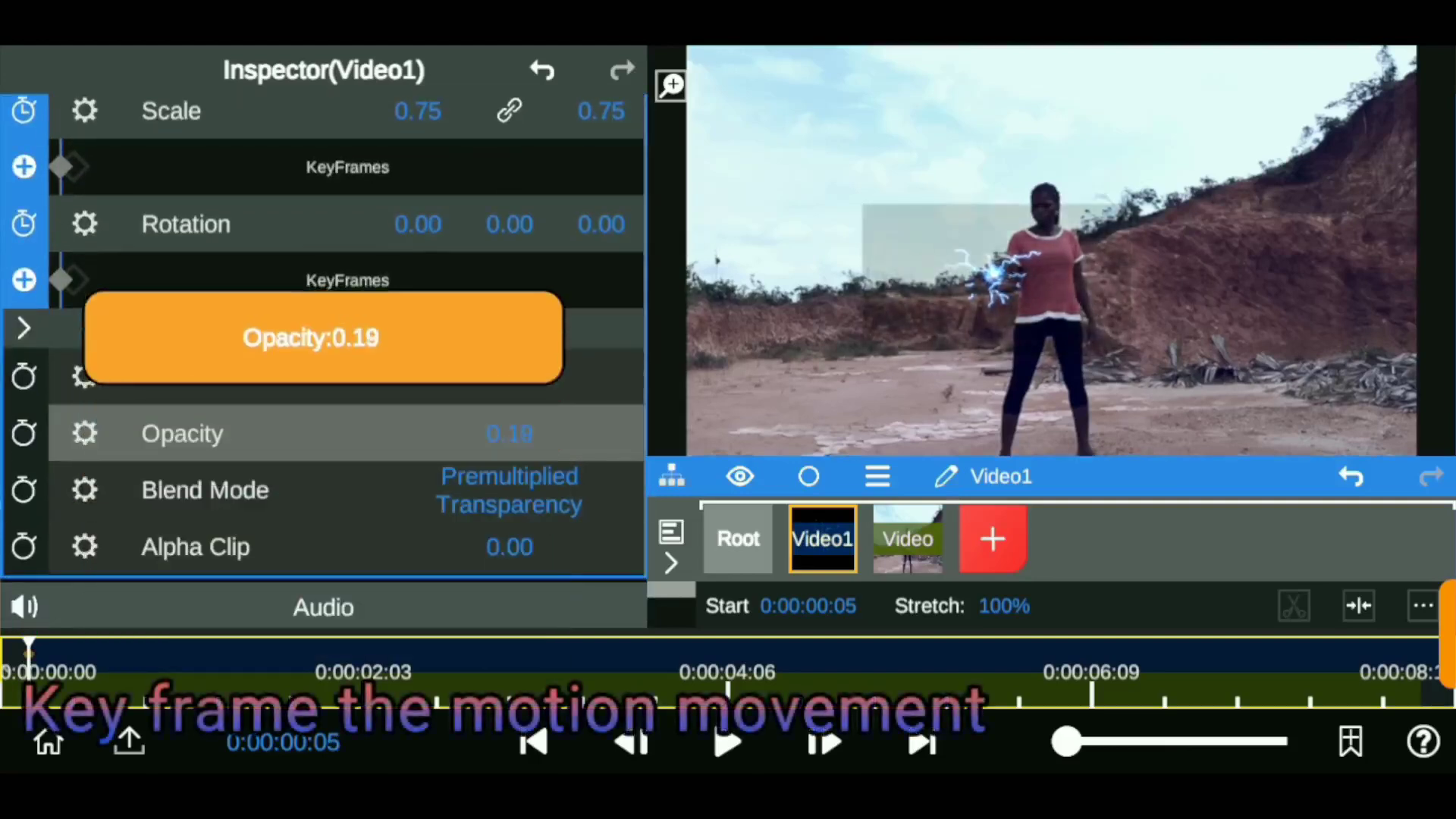
scroll(324, 341, "up", 3)
left_click_drag(509, 171, 510, 182)
left_click_drag(418, 171, 418, 179)
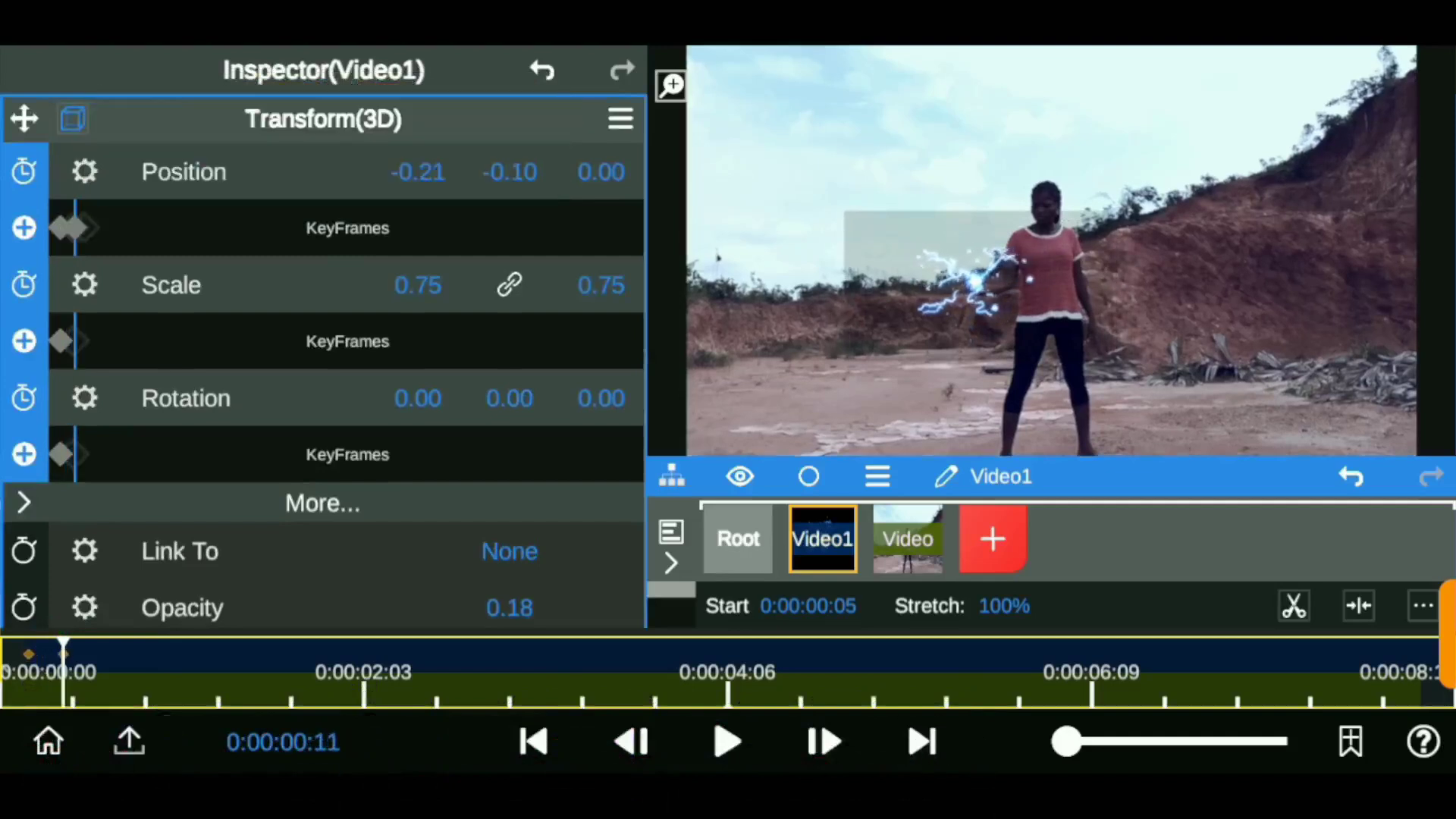
left_click_drag(510, 172, 510, 179)
left_click_drag(418, 284, 418, 277)
left_click_drag(510, 423, 510, 430)
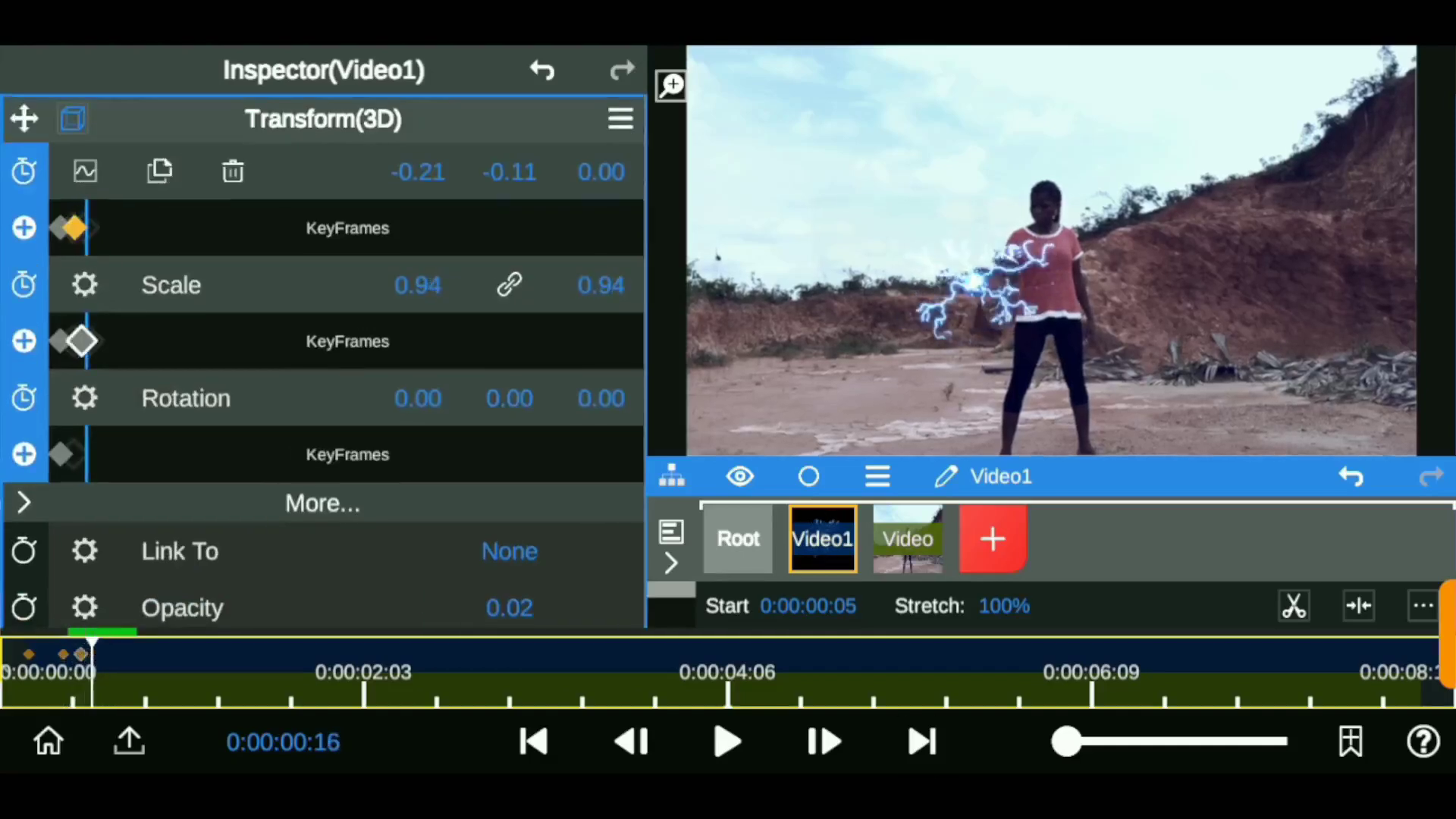
left_click_drag(418, 171, 418, 179)
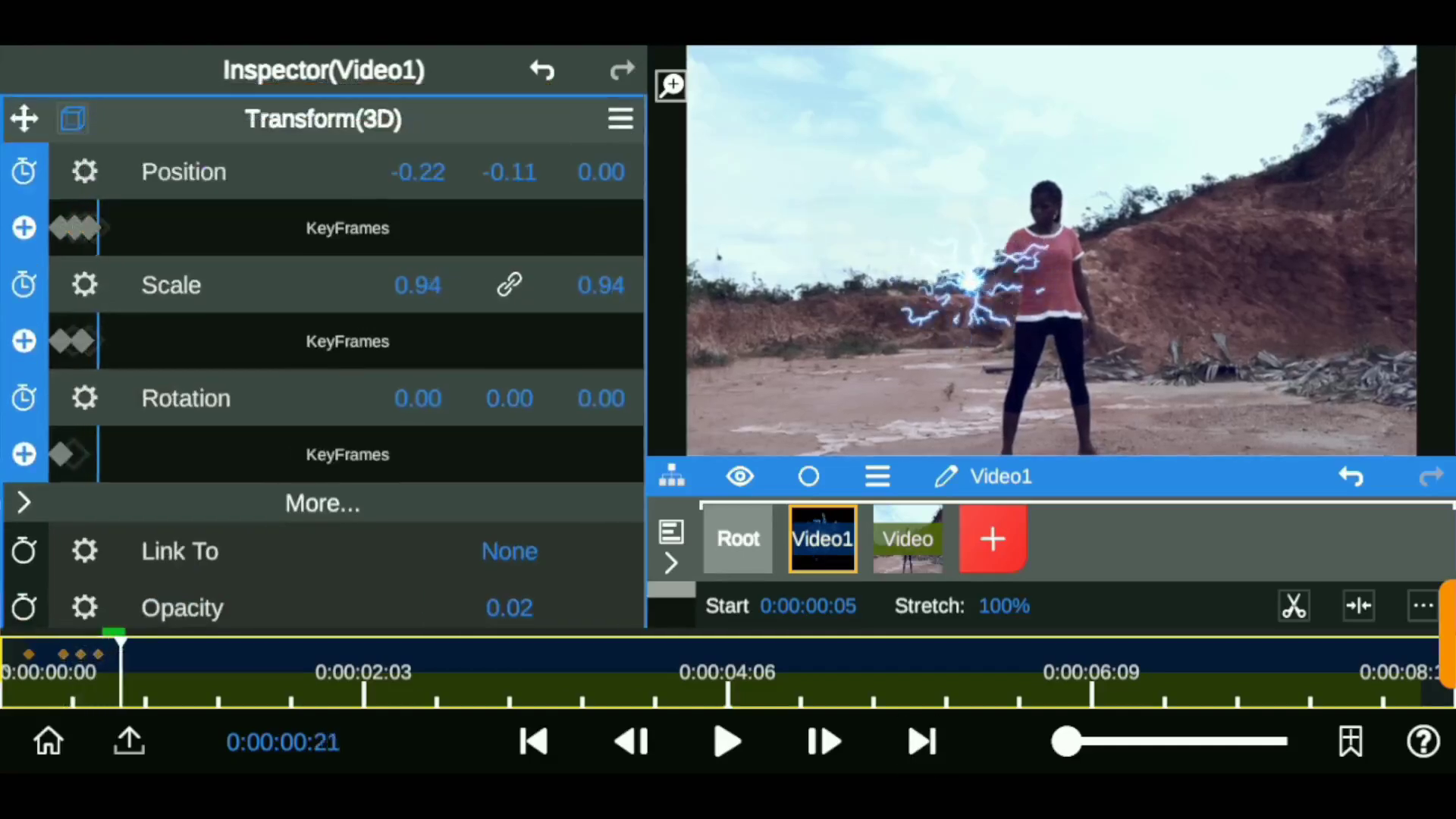
Step: Key the lightning's position on the hand from 0:00:01:06 through 0:00:01:15
scroll(323, 379, "down", 1)
left_click_drag(121, 683, 184, 682)
left_click_drag(418, 122, 418, 130)
left_click_drag(510, 122, 510, 115)
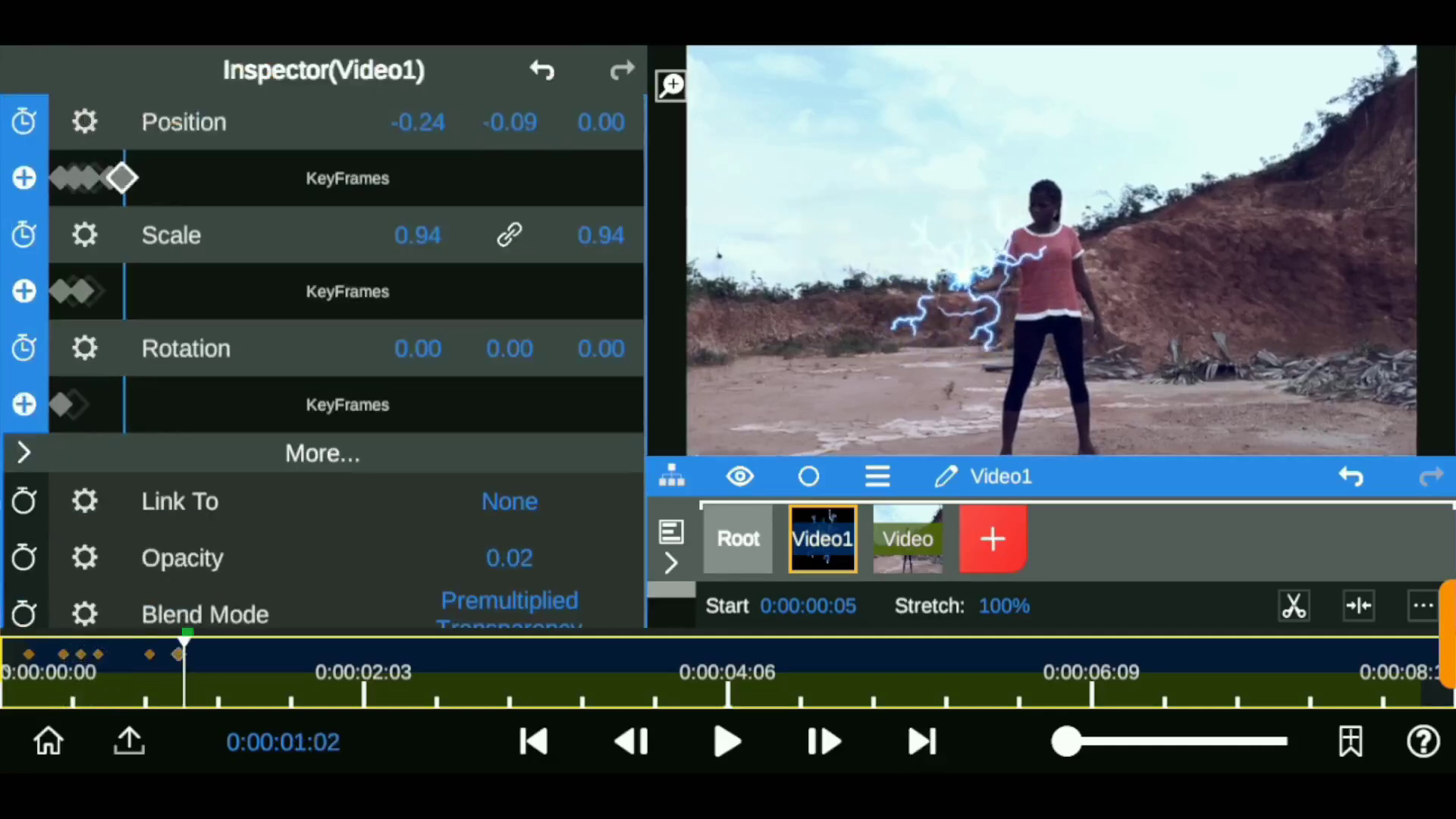
left_click(510, 122)
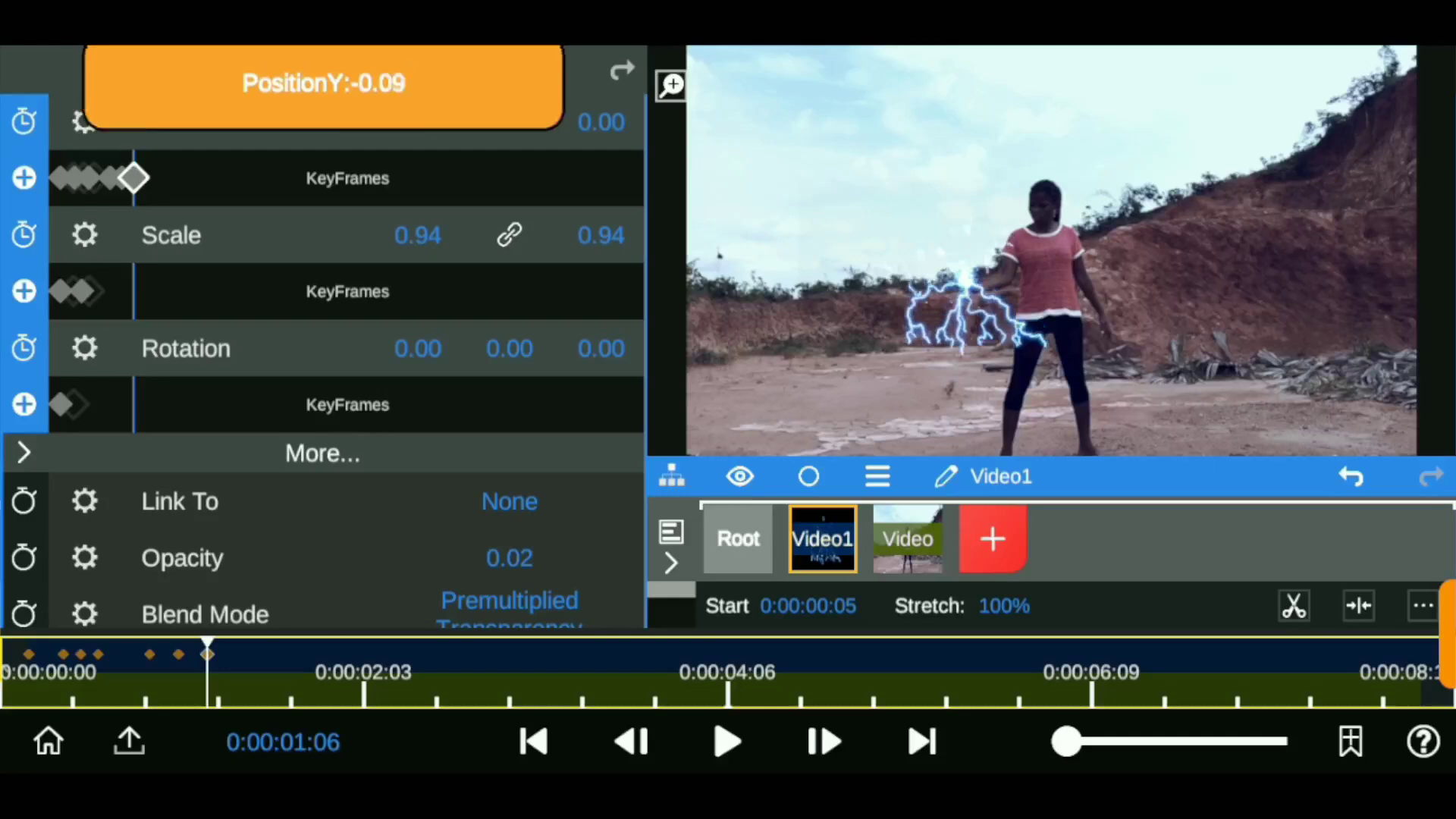
left_click_drag(207, 683, 229, 682)
left_click_drag(418, 122, 417, 130)
left_click_drag(230, 682, 259, 682)
left_click_drag(418, 122, 418, 115)
left_click_drag(509, 122, 510, 130)
Step: Continue keying the hand from 0:00:01:17 to 0:00:02:12, ending at -0.24, -0.05
left_click_drag(259, 683, 271, 682)
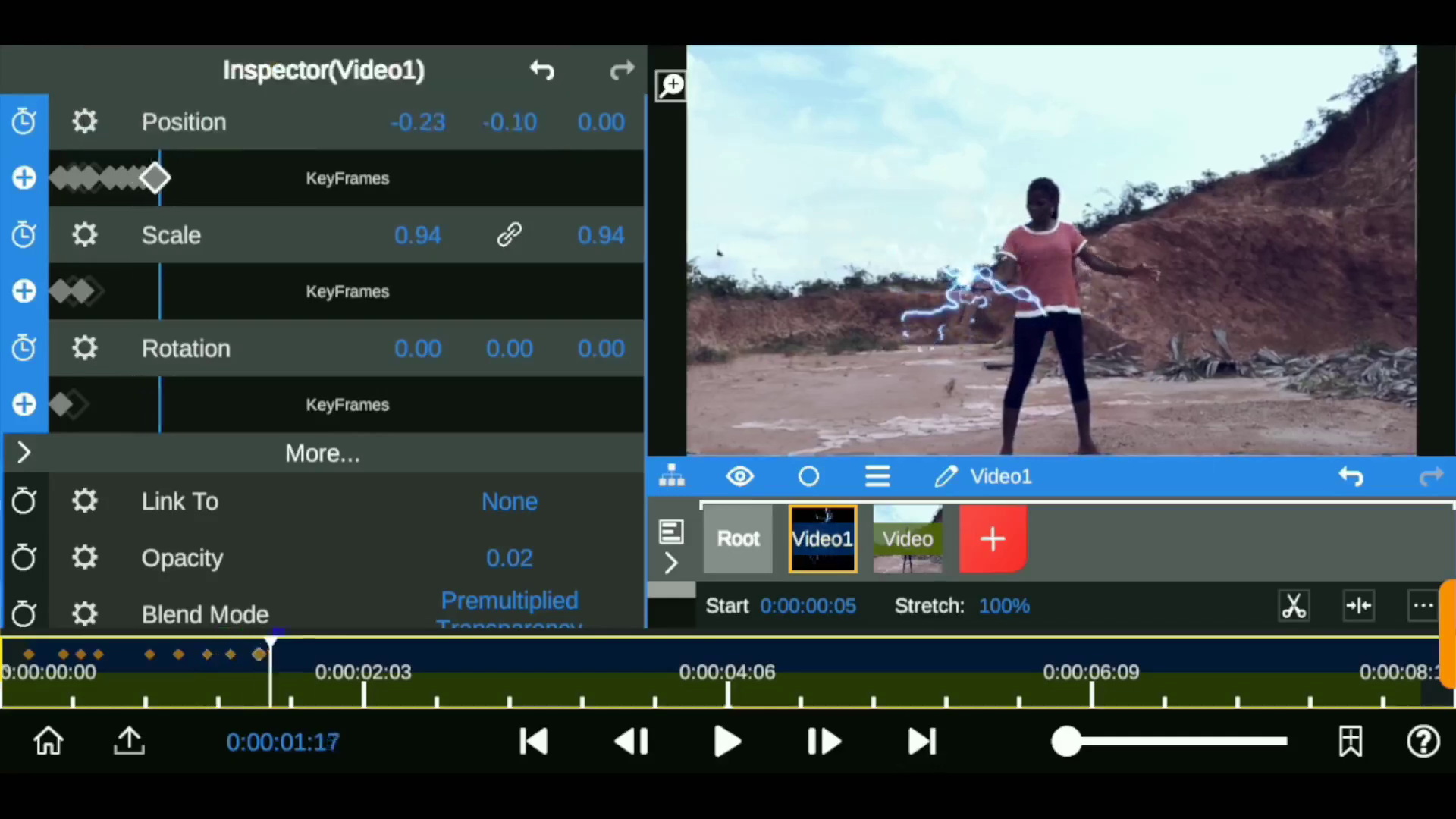
left_click_drag(418, 122, 418, 115)
left_click_drag(510, 122, 509, 115)
left_click_drag(357, 683, 368, 683)
left_click_drag(418, 122, 418, 114)
left_click_drag(510, 122, 510, 115)
left_click_drag(418, 122, 418, 115)
left_click_drag(380, 683, 414, 682)
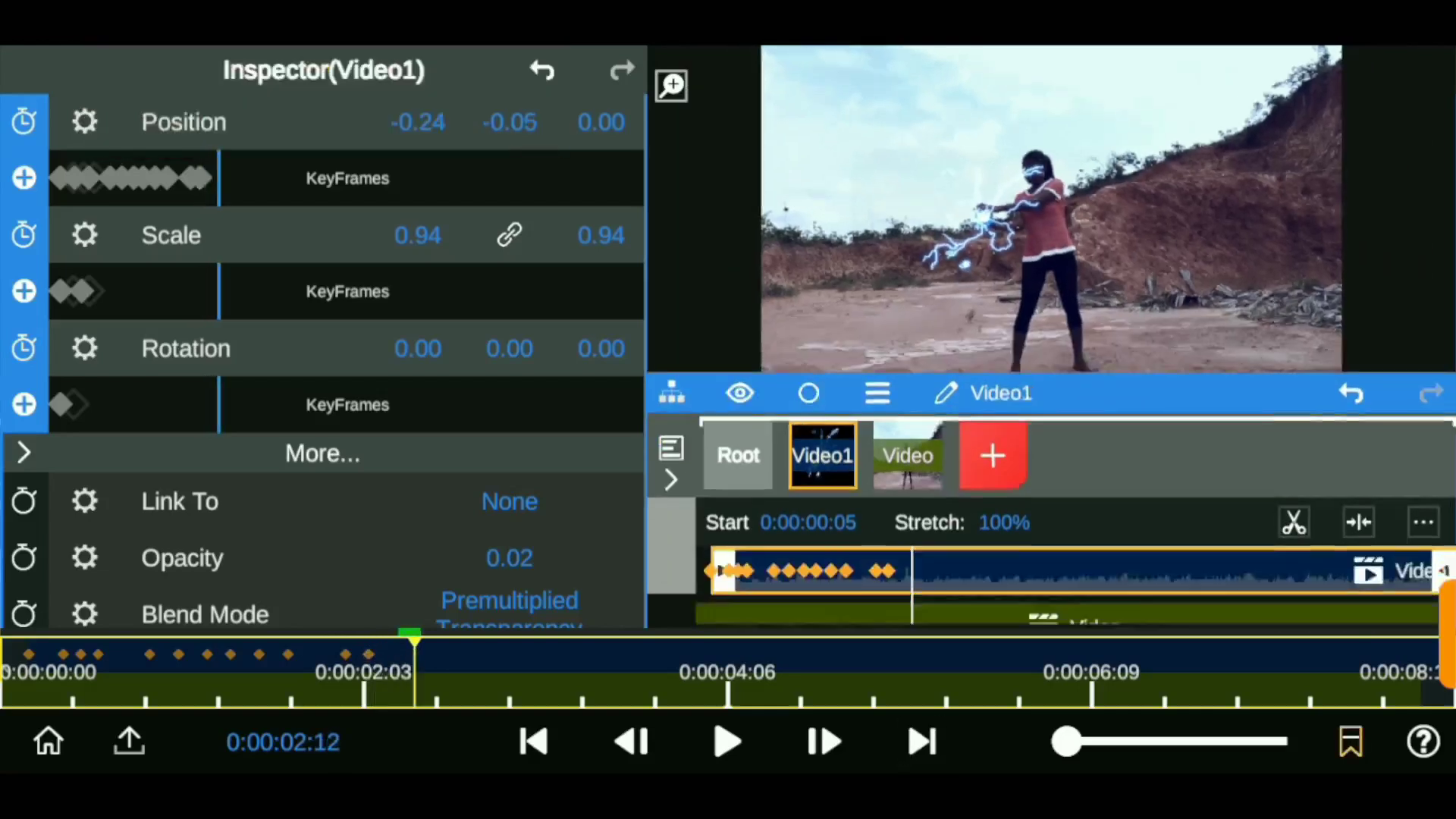
Step: Duplicate the lightning layer, select the copy, and undo an accidental scale change
left_click(878, 368)
left_click(731, 500)
left_click(1138, 603)
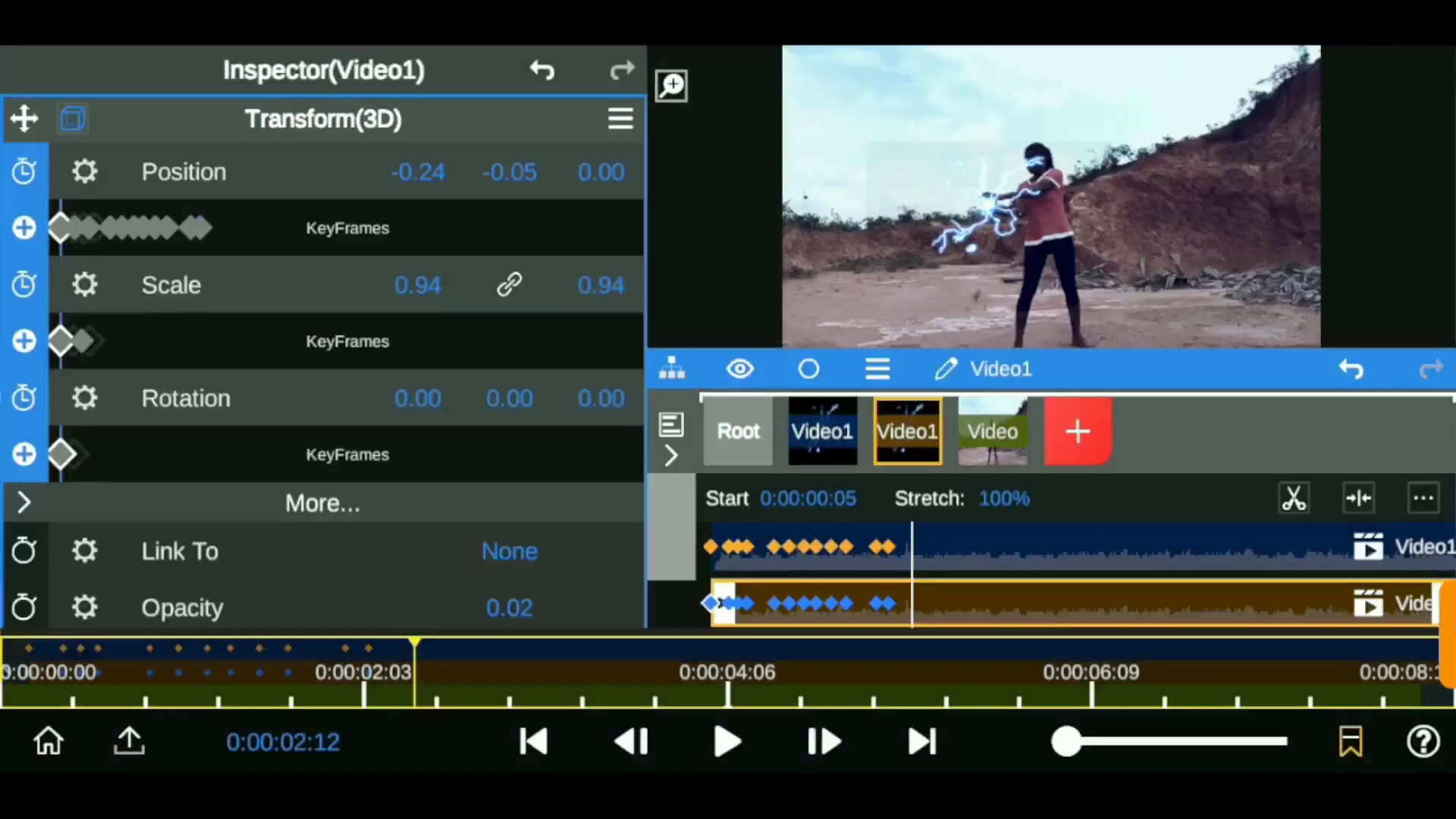
left_click(172, 285)
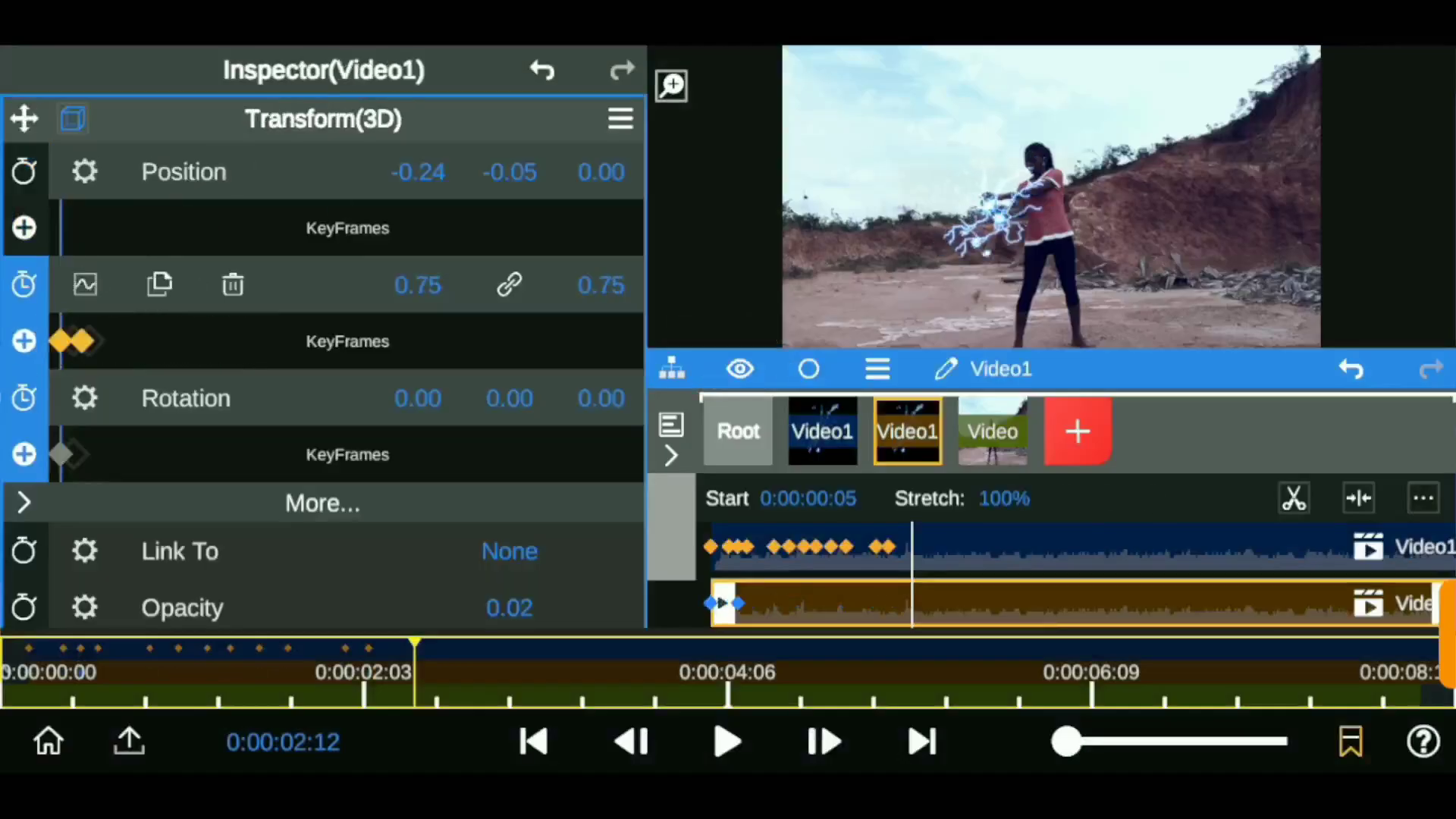
key("ctrl+z")
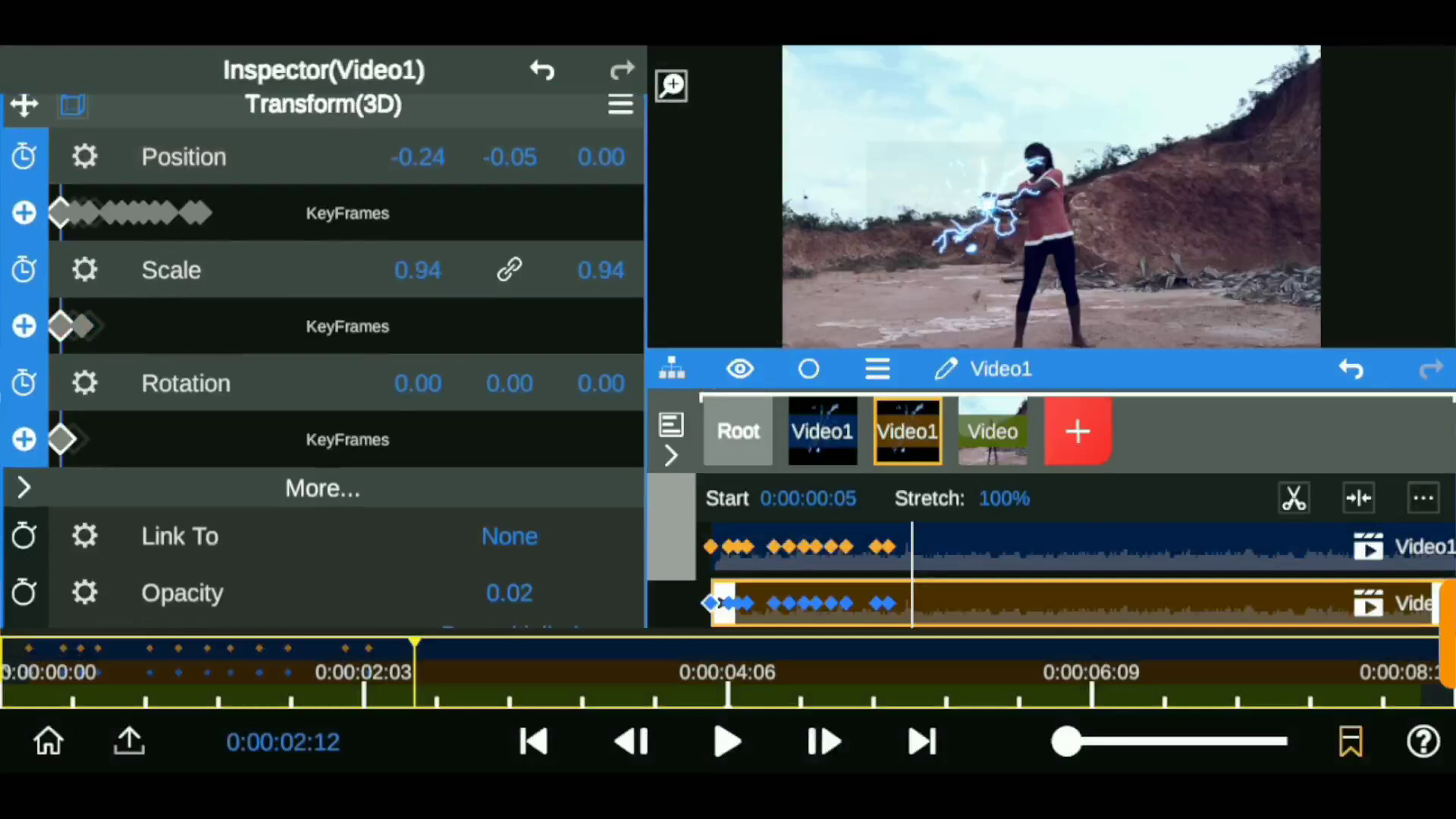
left_click(186, 383)
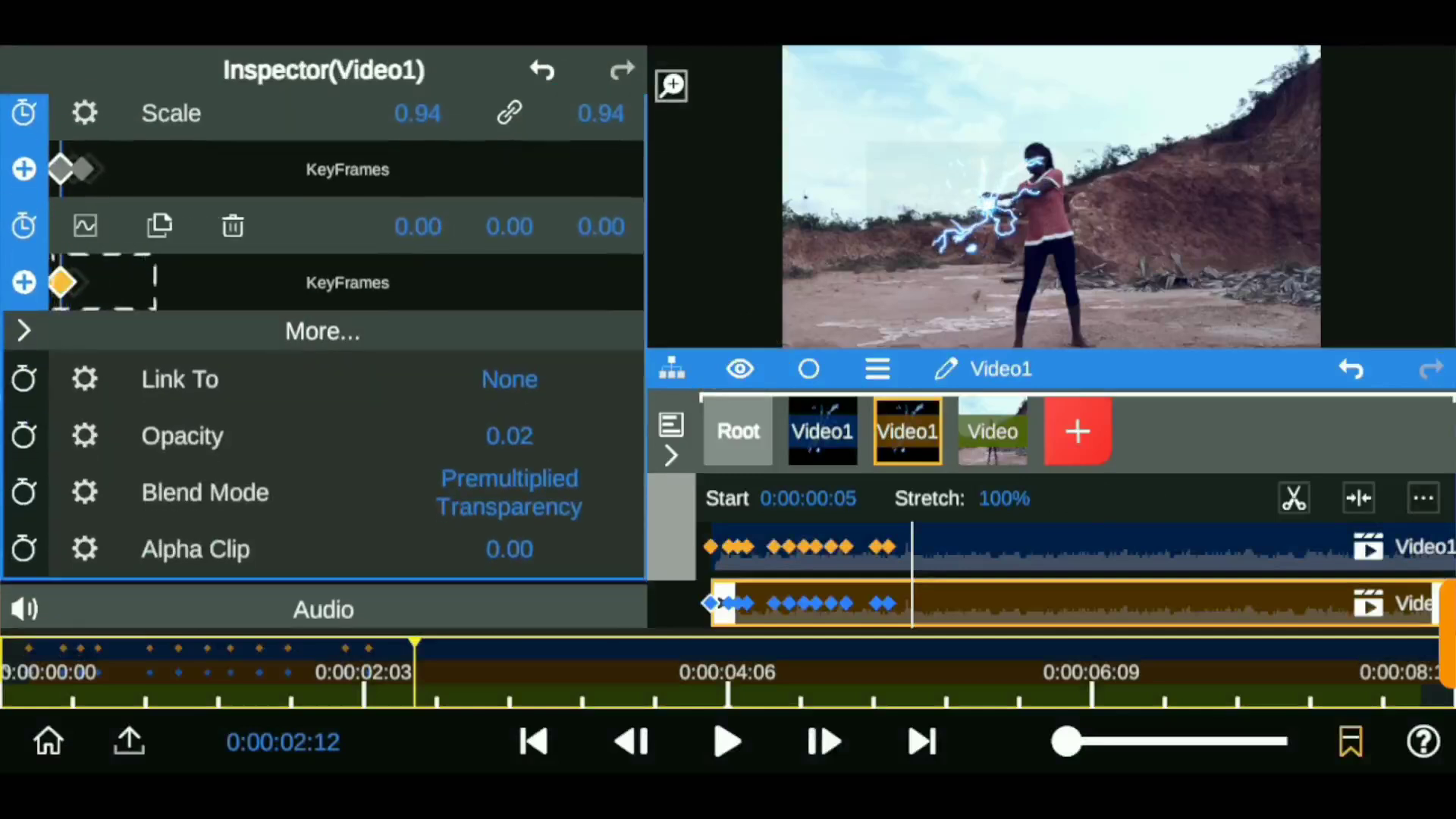
scroll(322, 334, "up", 2)
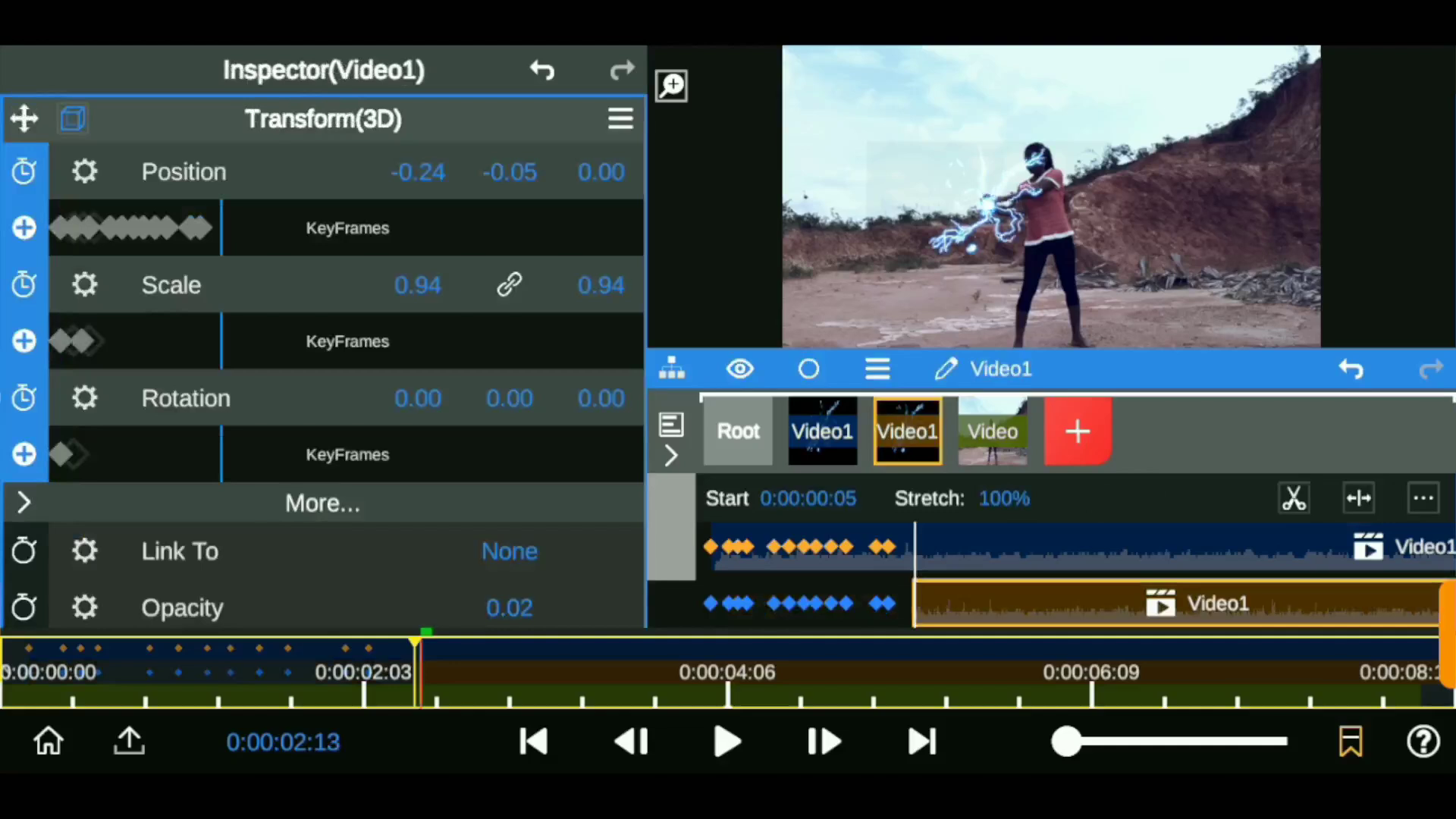
Step: Scale the copy to 0.96 at 0:00:02:13 and adjust its position to stay on the hand
left_click_drag(417, 284, 455, 284)
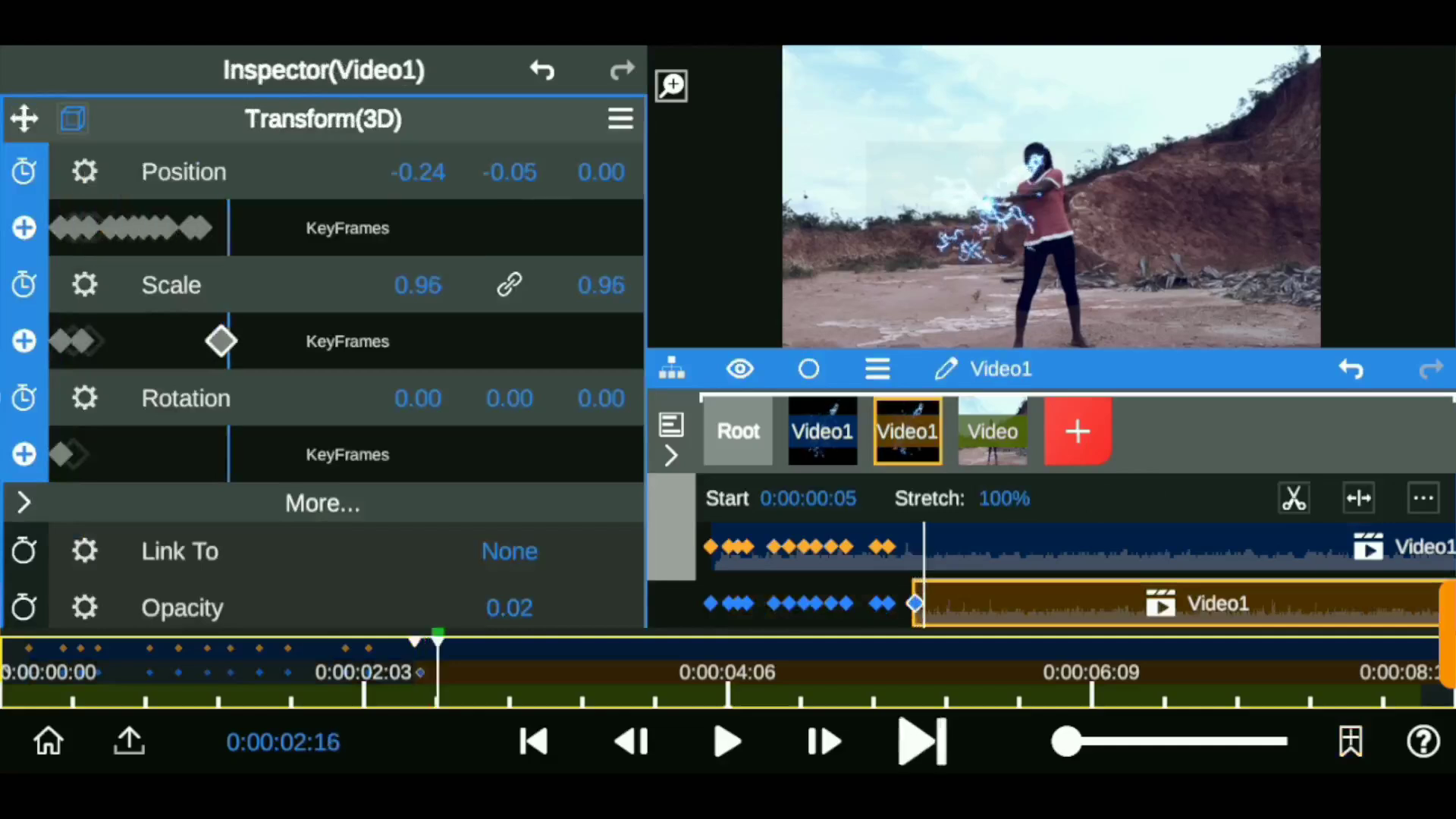
left_click_drag(602, 171, 584, 171)
left_click_drag(417, 172, 510, 171)
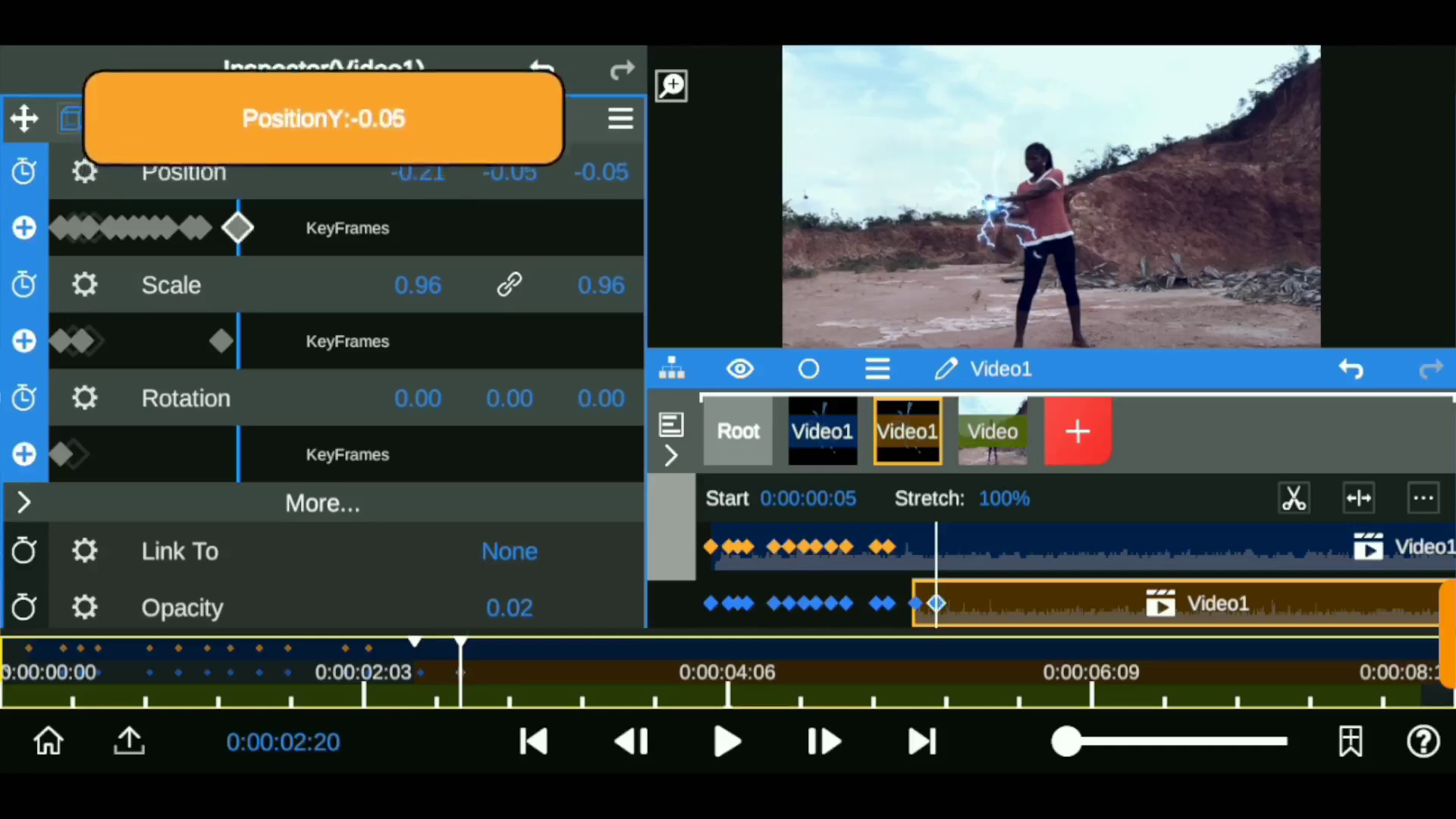
left_click_drag(460, 667, 471, 668)
left_click_drag(509, 171, 510, 195)
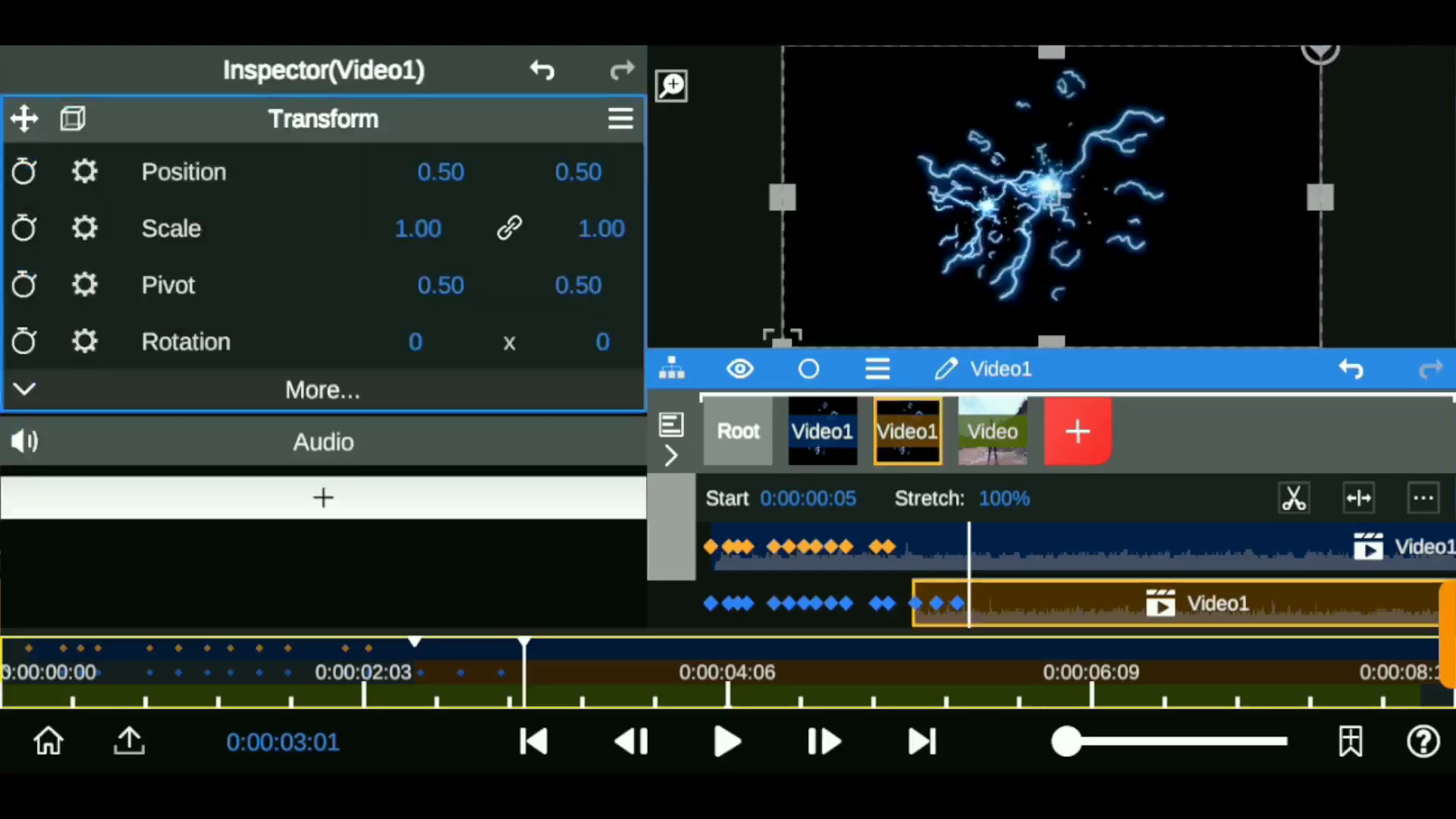
Step: Add blending to the copy, set it to Lighten mode at 0.56 opacity
left_click(321, 390)
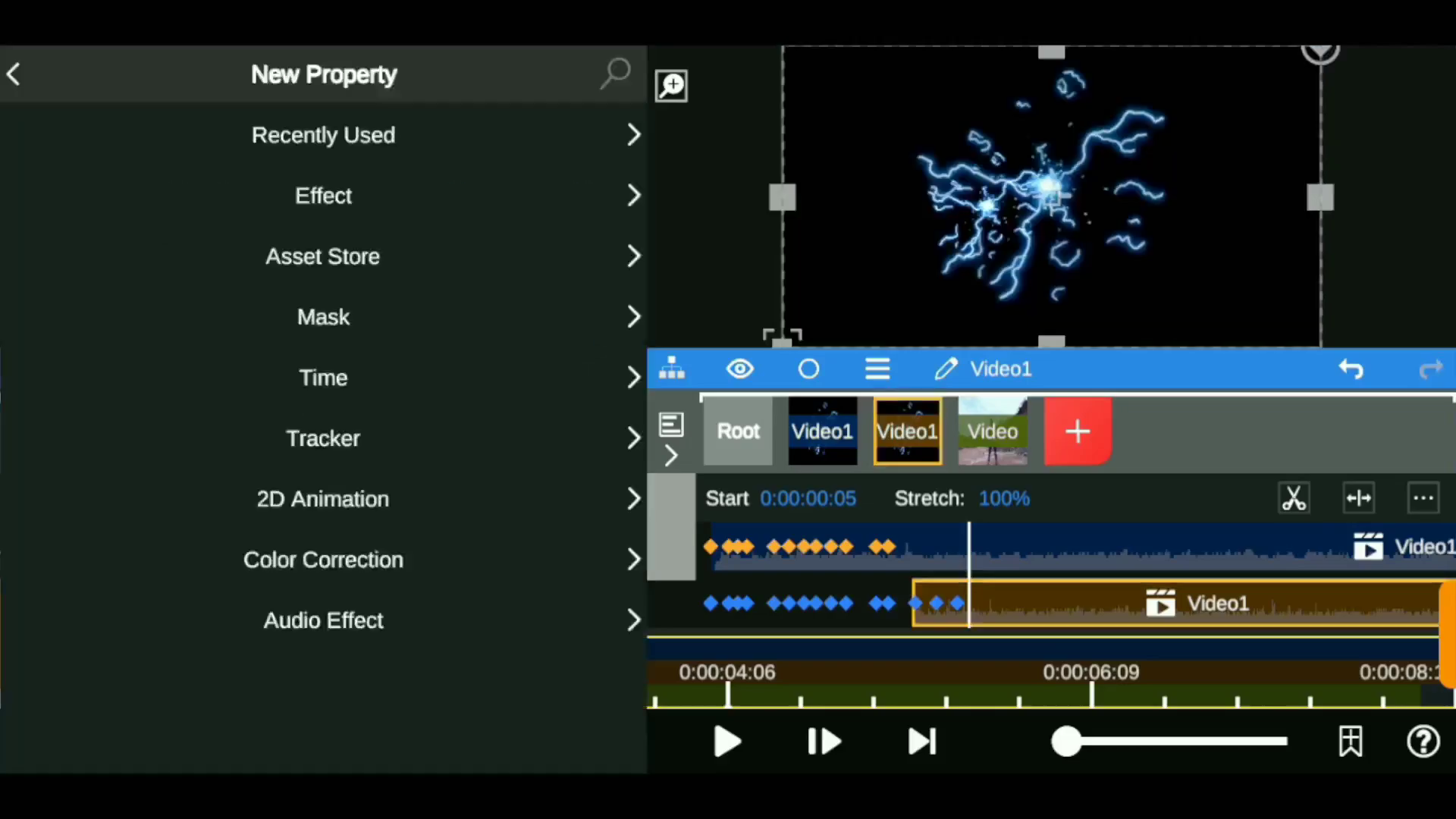
left_click(213, 273)
left_click(323, 560)
left_click_drag(510, 334, 510, 349)
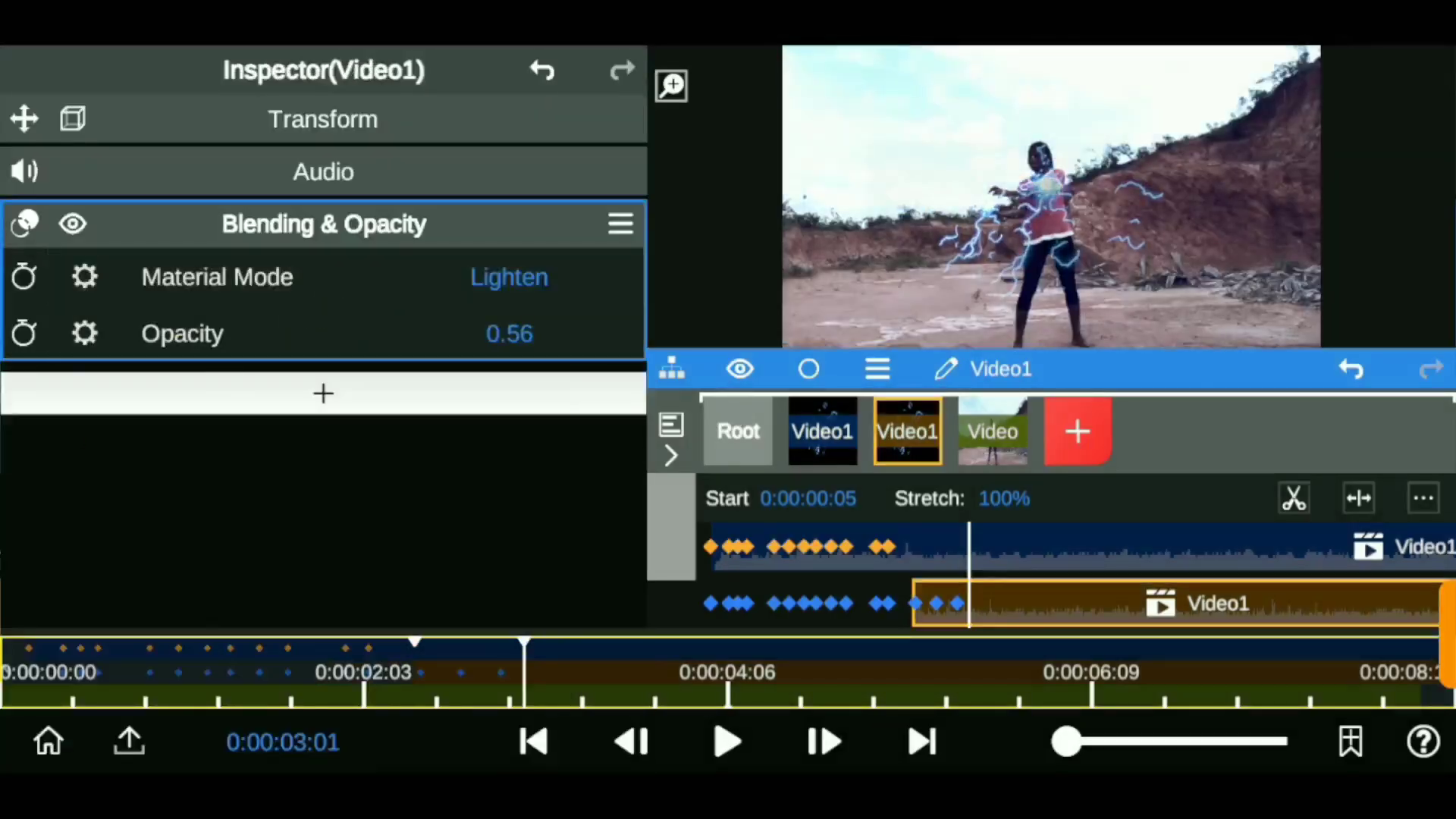
Step: Move the copy's transform position to 0.39, 0.50
left_click(324, 119)
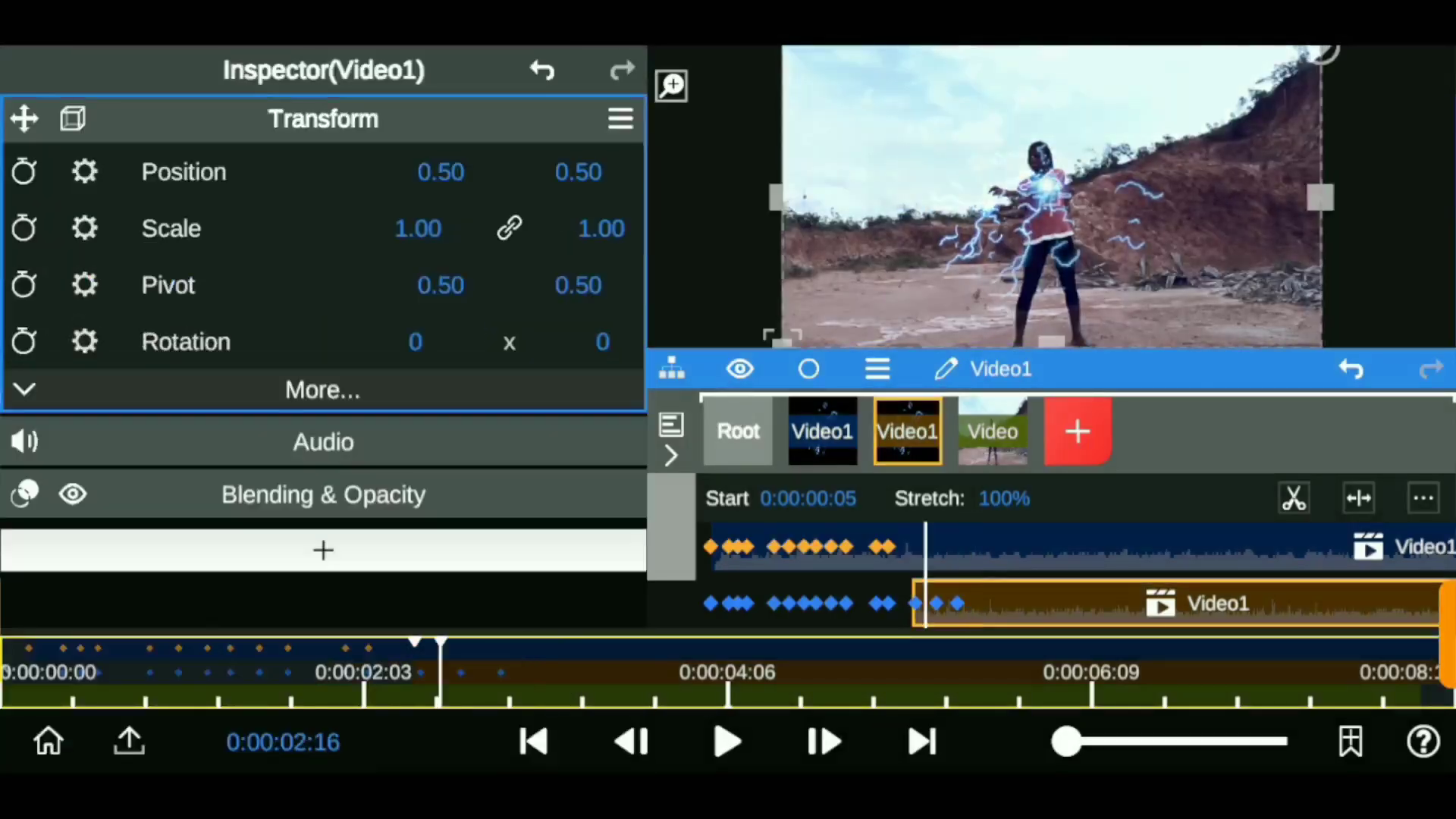
left_click_drag(441, 171, 410, 171)
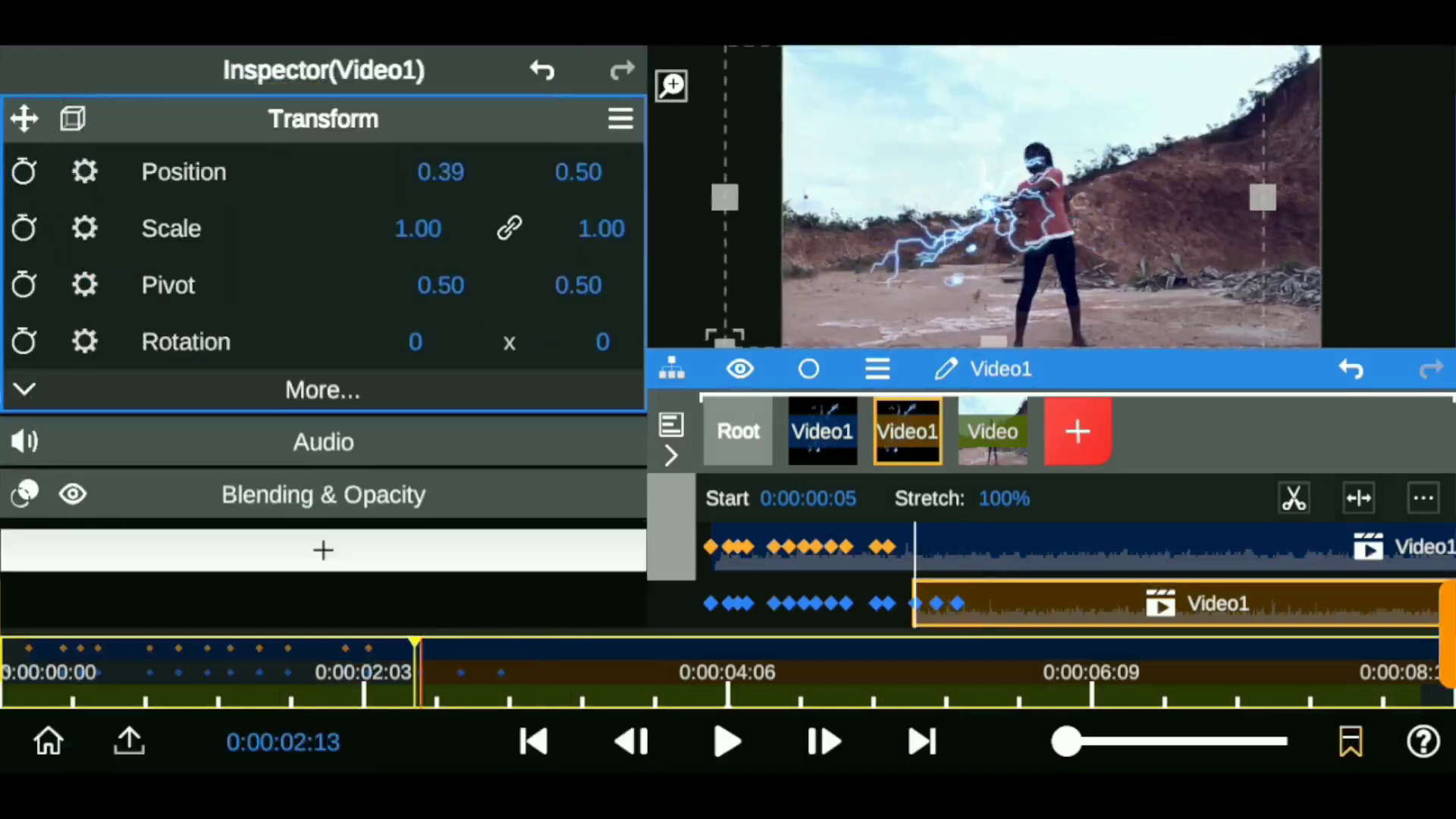
left_click_drag(578, 171, 554, 171)
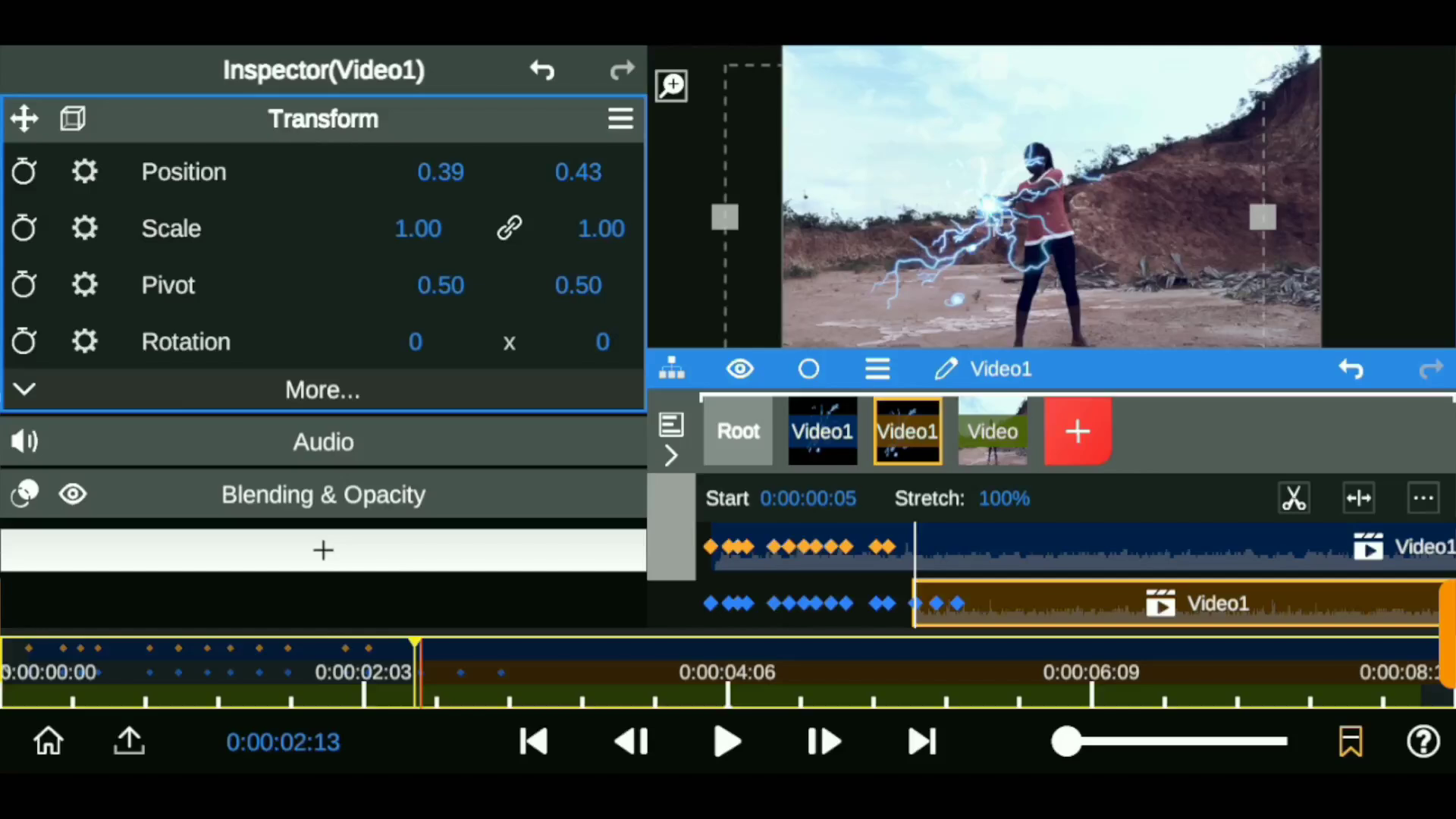
Step: Enable position and scale keyframing and key the lightning onto her hand through 0:00:03:10 at 0.42, 0.50
left_click(23, 171)
left_click(23, 284)
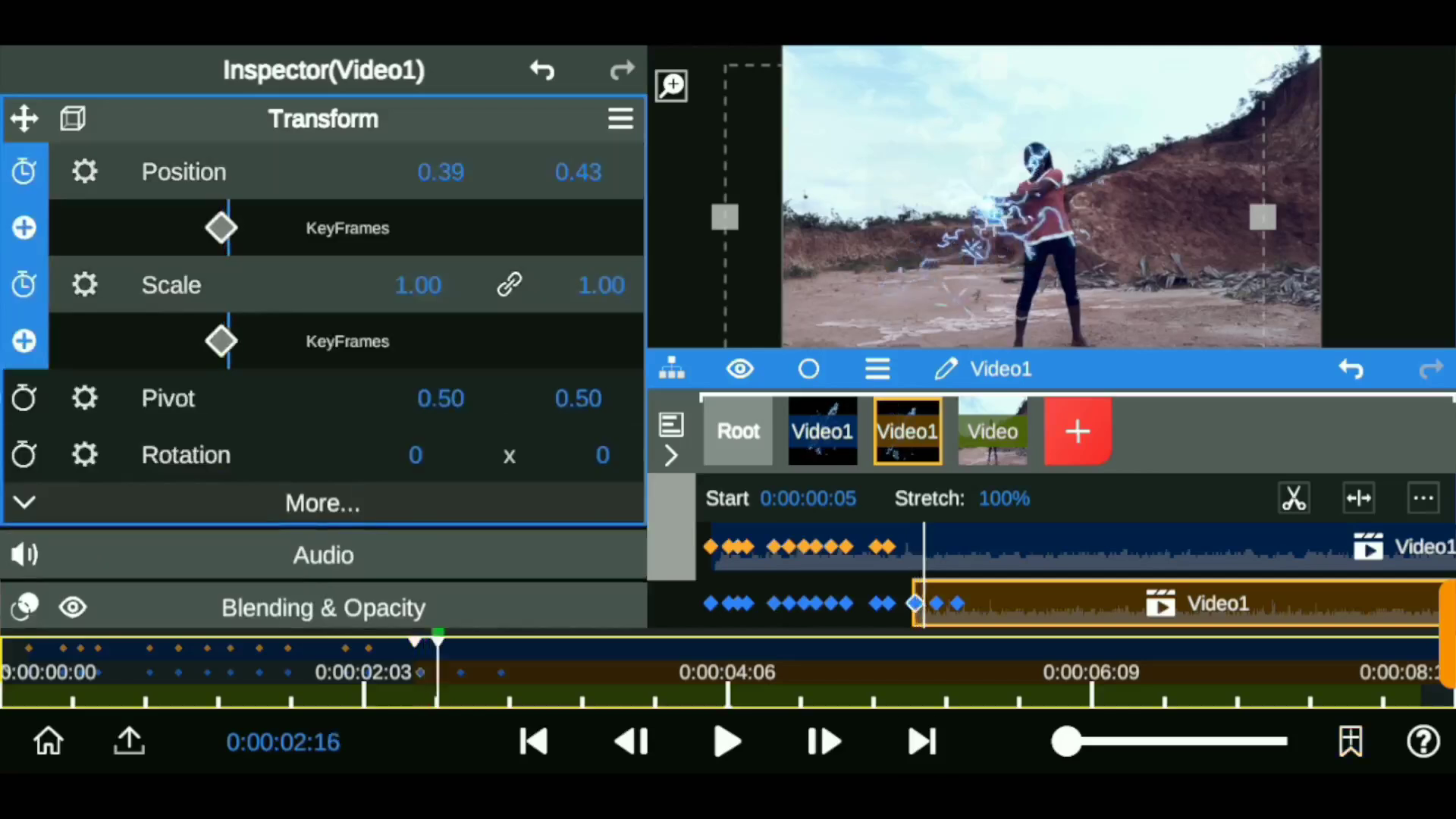
left_click_drag(496, 672, 541, 672)
left_click_drag(578, 172, 606, 171)
left_click_drag(441, 171, 455, 172)
left_click_drag(577, 172, 588, 172)
left_click_drag(441, 171, 451, 171)
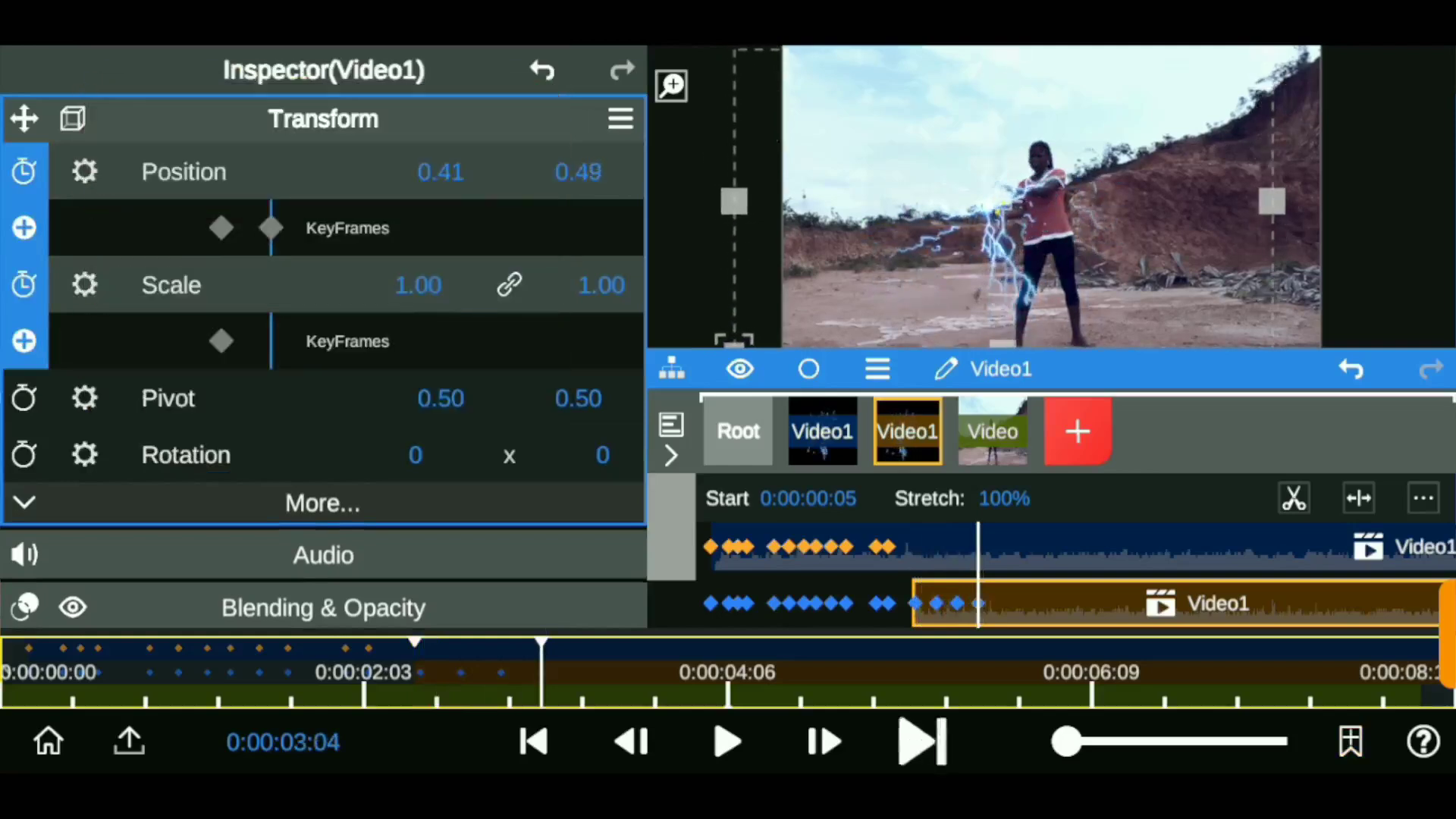
left_click_drag(542, 672, 577, 672)
left_click_drag(441, 171, 446, 171)
left_click_drag(578, 171, 592, 171)
Step: Keep the lightning on her hand from 0:00:03:14 to 0:00:04:00, ending near X 0.54
left_click_drag(576, 672, 599, 672)
left_click_drag(441, 171, 452, 171)
left_click_drag(578, 172, 591, 171)
left_click_drag(441, 172, 443, 171)
left_click_drag(578, 171, 591, 172)
mouse_move(440, 172)
left_mouse_down()
mouse_move(428, 171)
mouse_move(455, 172)
left_mouse_up()
left_click_drag(578, 171, 584, 171)
left_click_drag(662, 672, 690, 672)
left_click_drag(441, 171, 448, 171)
Step: Continue keying the lightning frame by frame along the hand, reaching about 0.61, 0.63
left_click_drag(714, 672, 747, 672)
left_click_drag(440, 172, 470, 172)
left_click_drag(747, 672, 795, 672)
mouse_move(441, 171)
left_mouse_down()
mouse_move(459, 172)
mouse_move(429, 171)
left_mouse_up()
left_click_drag(578, 171, 587, 172)
left_click_drag(441, 171, 447, 172)
left_click_drag(578, 172, 584, 171)
left_click_drag(795, 672, 822, 672)
left_click_drag(441, 172, 444, 172)
mouse_move(578, 171)
left_mouse_down()
mouse_move(595, 172)
mouse_move(569, 171)
left_mouse_up()
left_click_drag(823, 672, 829, 672)
left_click_drag(440, 172, 447, 172)
left_click_drag(578, 172, 582, 171)
Step: Track the hand from 0:00:04:28 over the next few frames, ending at 0.63, 0.62
left_click_drag(845, 672, 853, 672)
left_click_drag(441, 171, 449, 171)
left_click(921, 741)
mouse_move(578, 172)
left_mouse_down()
mouse_move(591, 171)
mouse_move(568, 171)
left_mouse_up()
left_click(921, 742)
left_click(921, 741)
left_click_drag(441, 172, 442, 171)
left_click(921, 741)
Step: Key the lightning at 0.62, 0.64 from 0:00:06:14, review playback, then select the first lightning layer
mouse_move(1111, 672)
left_mouse_down()
mouse_move(1137, 672)
mouse_move(1117, 671)
left_mouse_up()
left_click(24, 228)
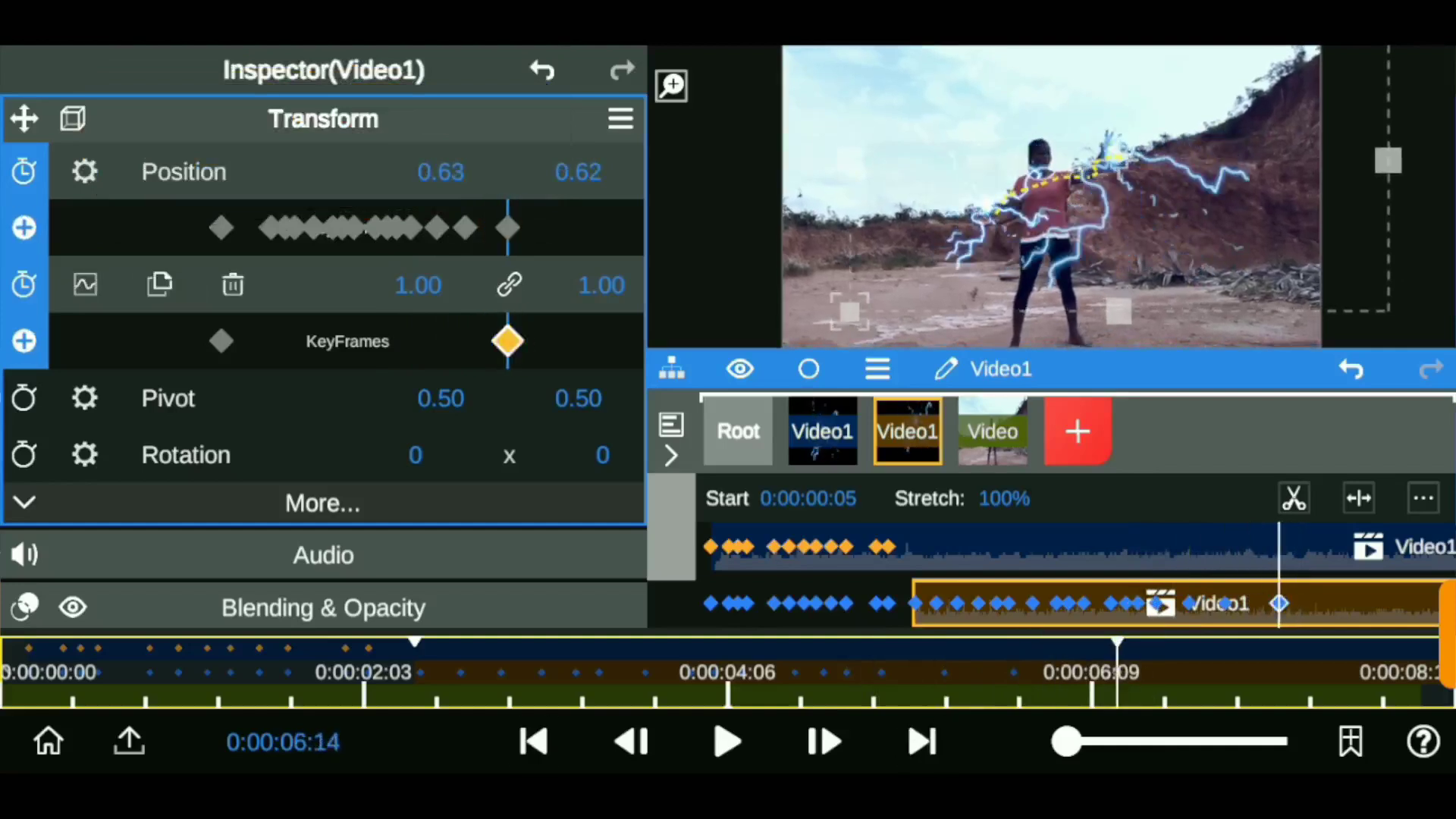
left_click_drag(440, 172, 437, 171)
left_click(921, 742)
left_click_drag(578, 172, 585, 171)
left_click(921, 741)
left_click_drag(441, 172, 439, 171)
left_click(921, 742)
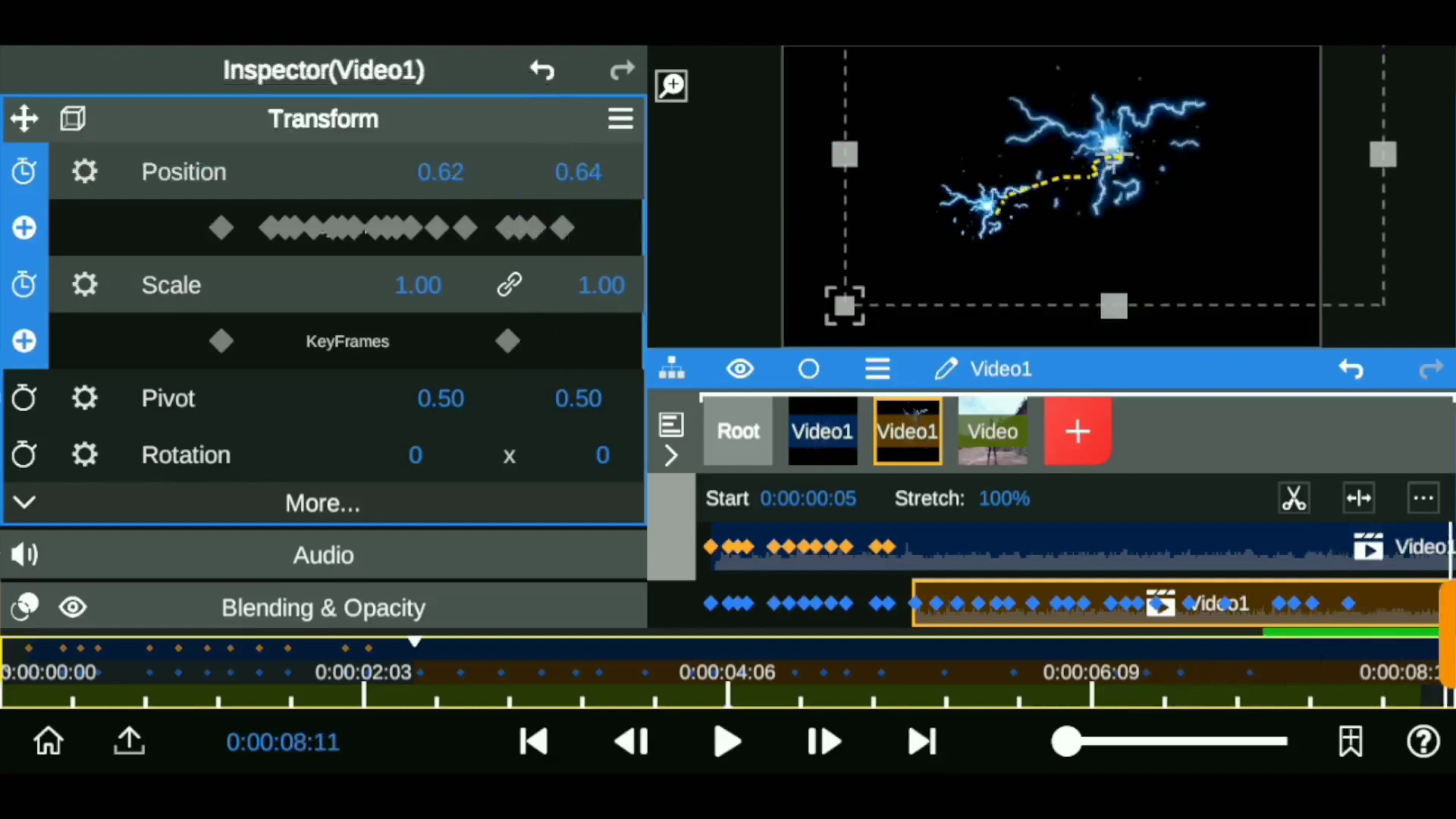
left_click(474, 672)
left_click(823, 431)
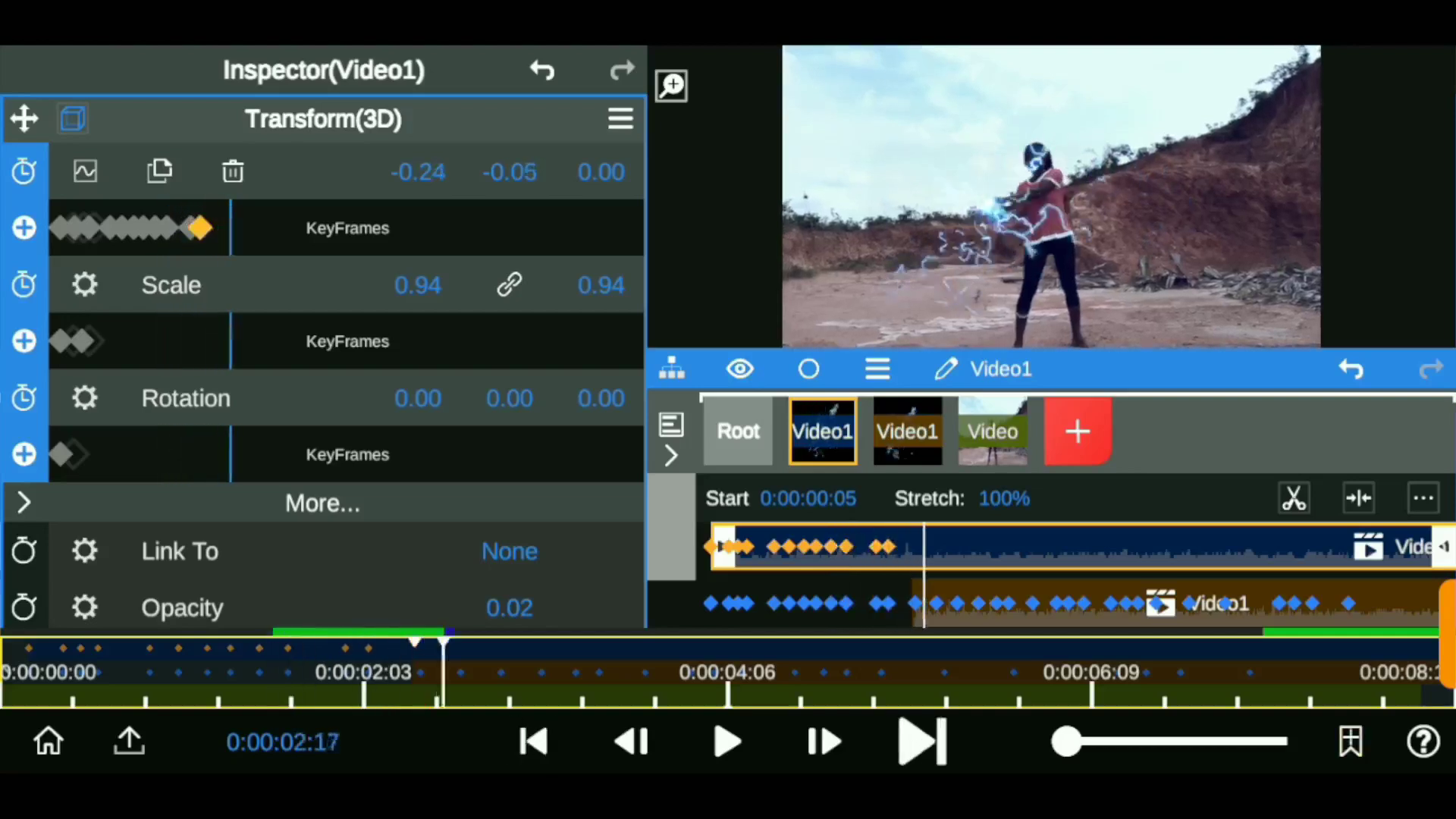
Step: Reposition the first lightning layer on her hand near -0.25, -0.02 and enlarge it to 1.07 scale
left_click(922, 742)
left_click_drag(418, 172, 364, 172)
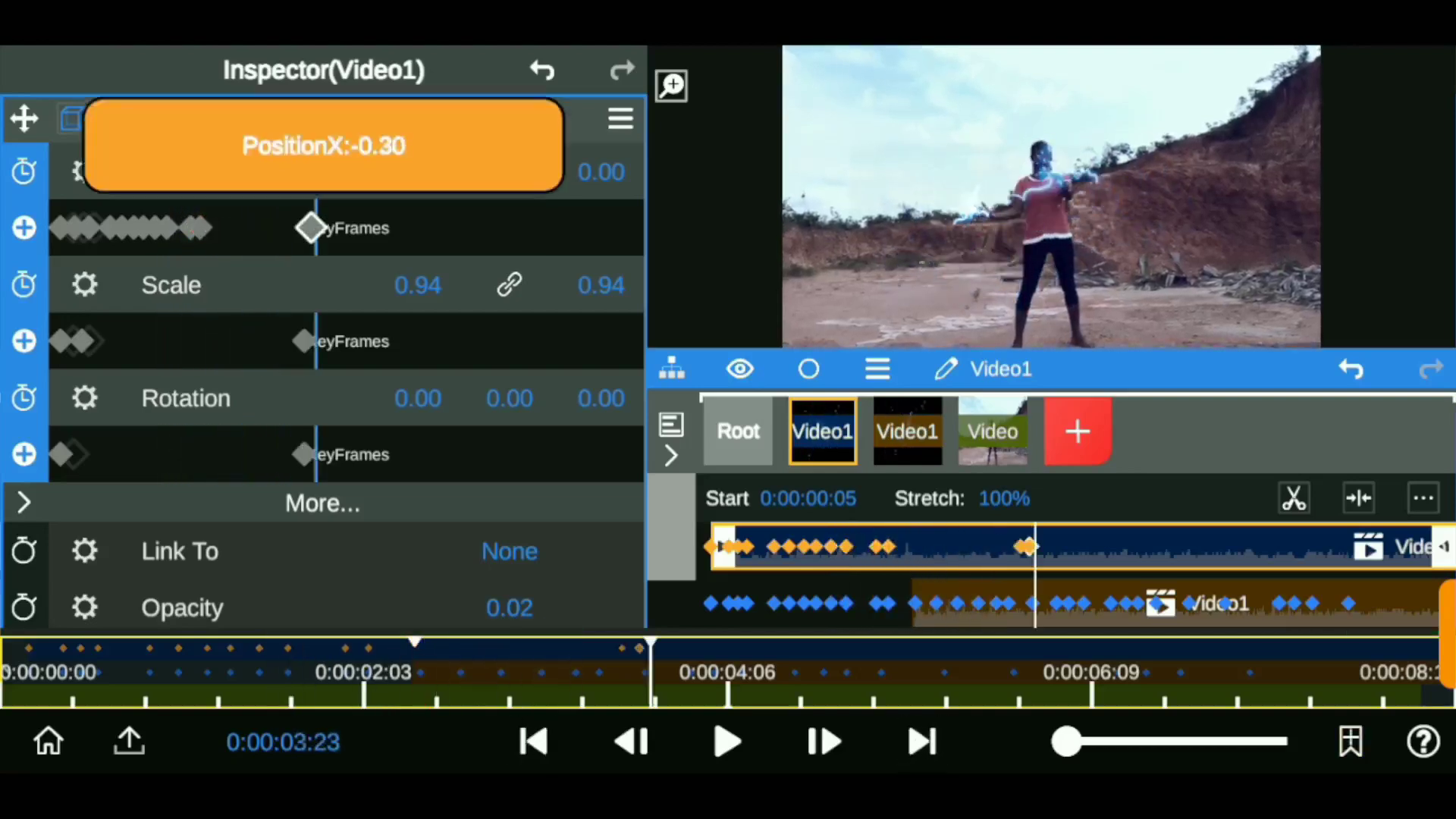
left_click(922, 741)
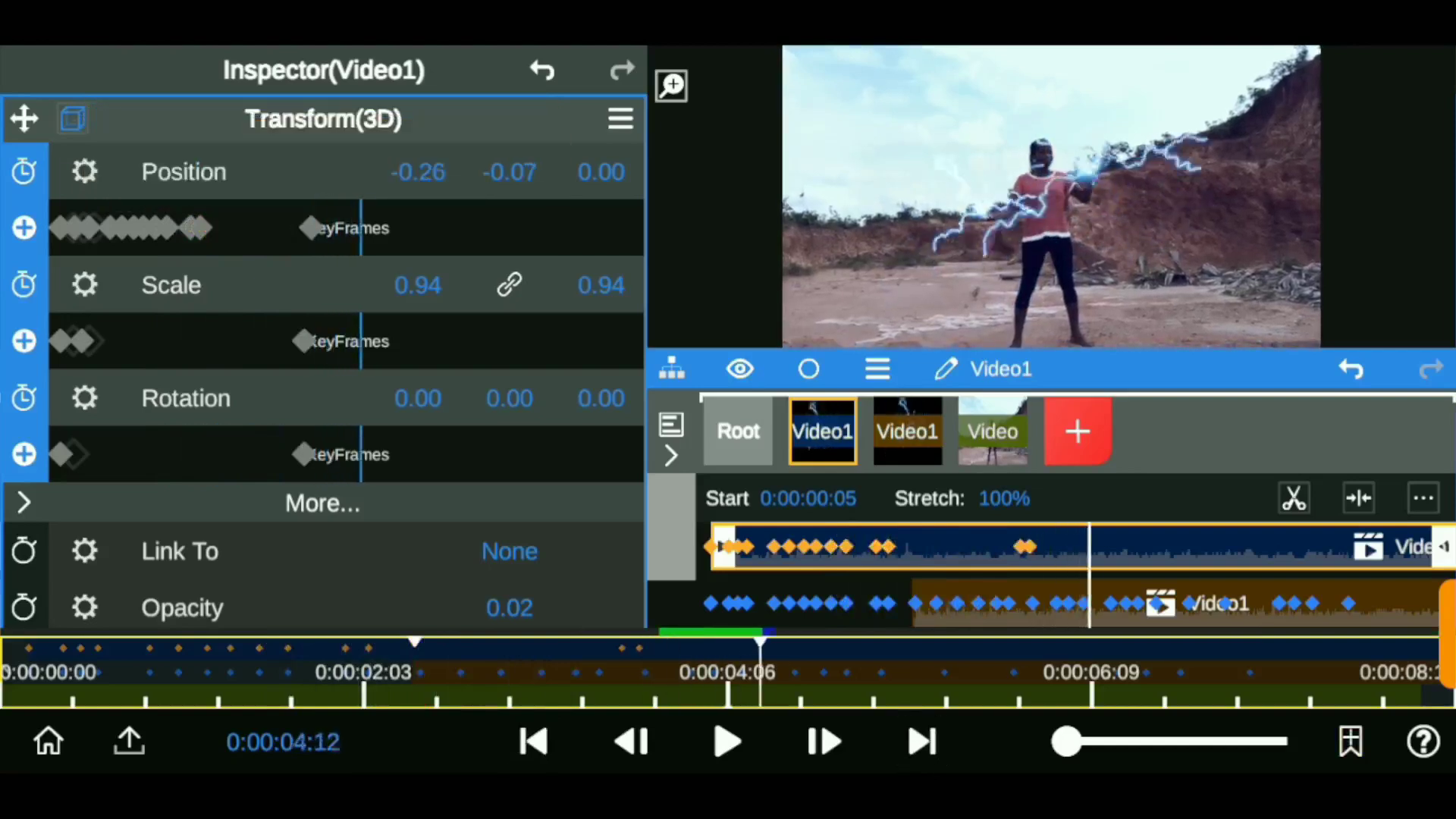
left_click_drag(509, 171, 504, 171)
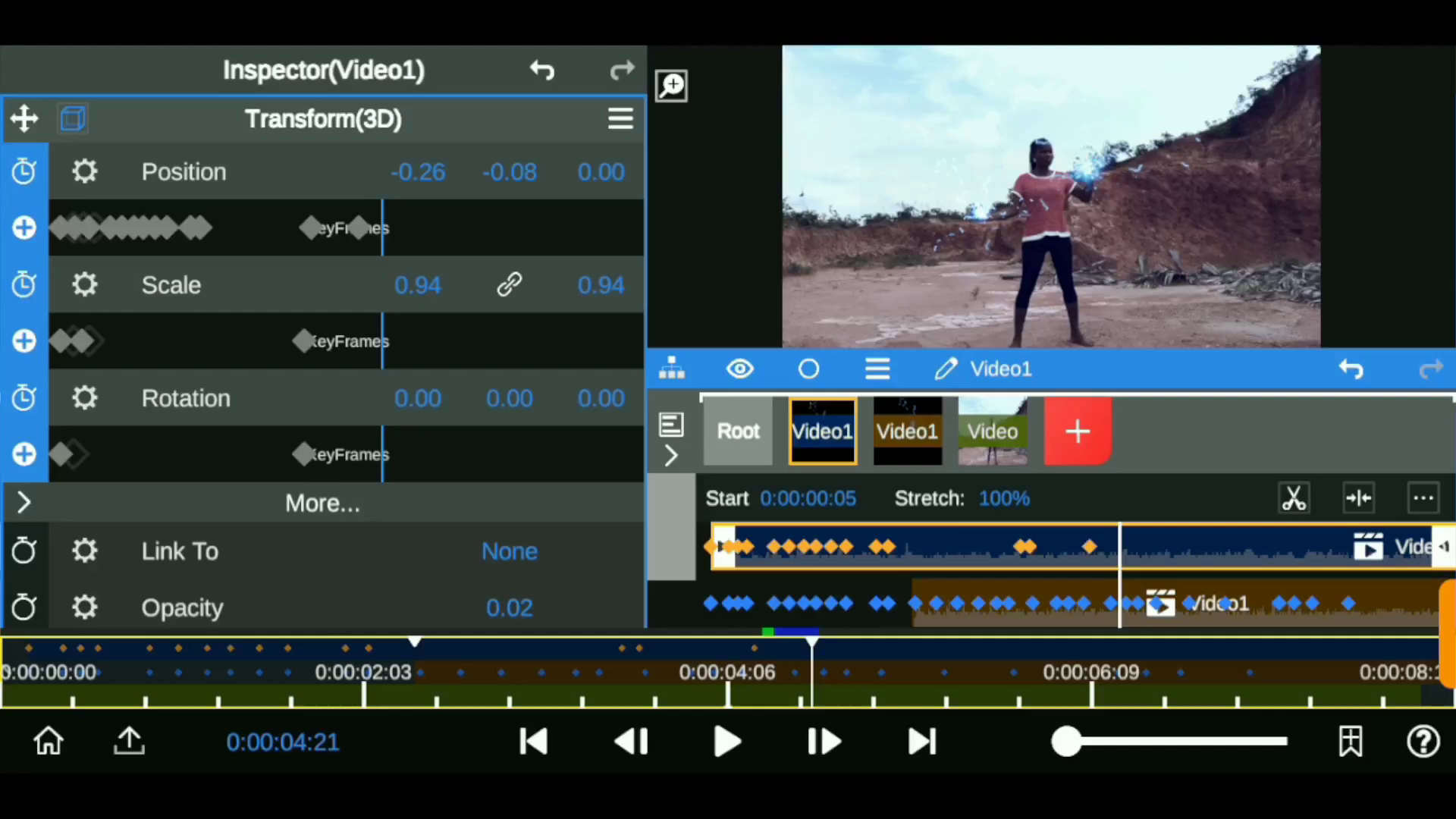
left_click_drag(508, 171, 410, 171)
left_click_drag(418, 284, 440, 285)
left_click_drag(509, 172, 531, 172)
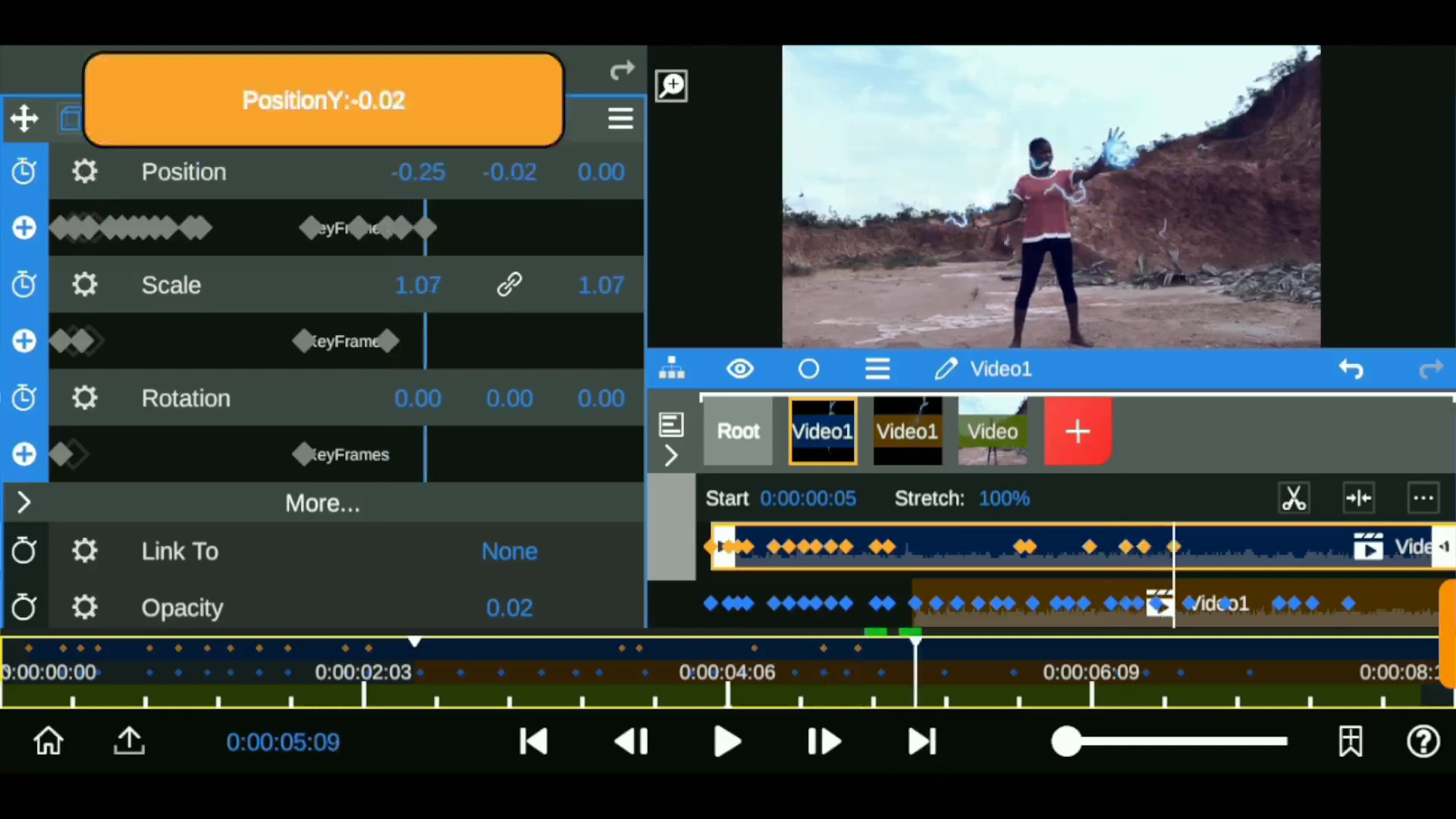
left_click_drag(425, 227, 420, 227)
left_click_drag(509, 171, 505, 157)
left_click(923, 742)
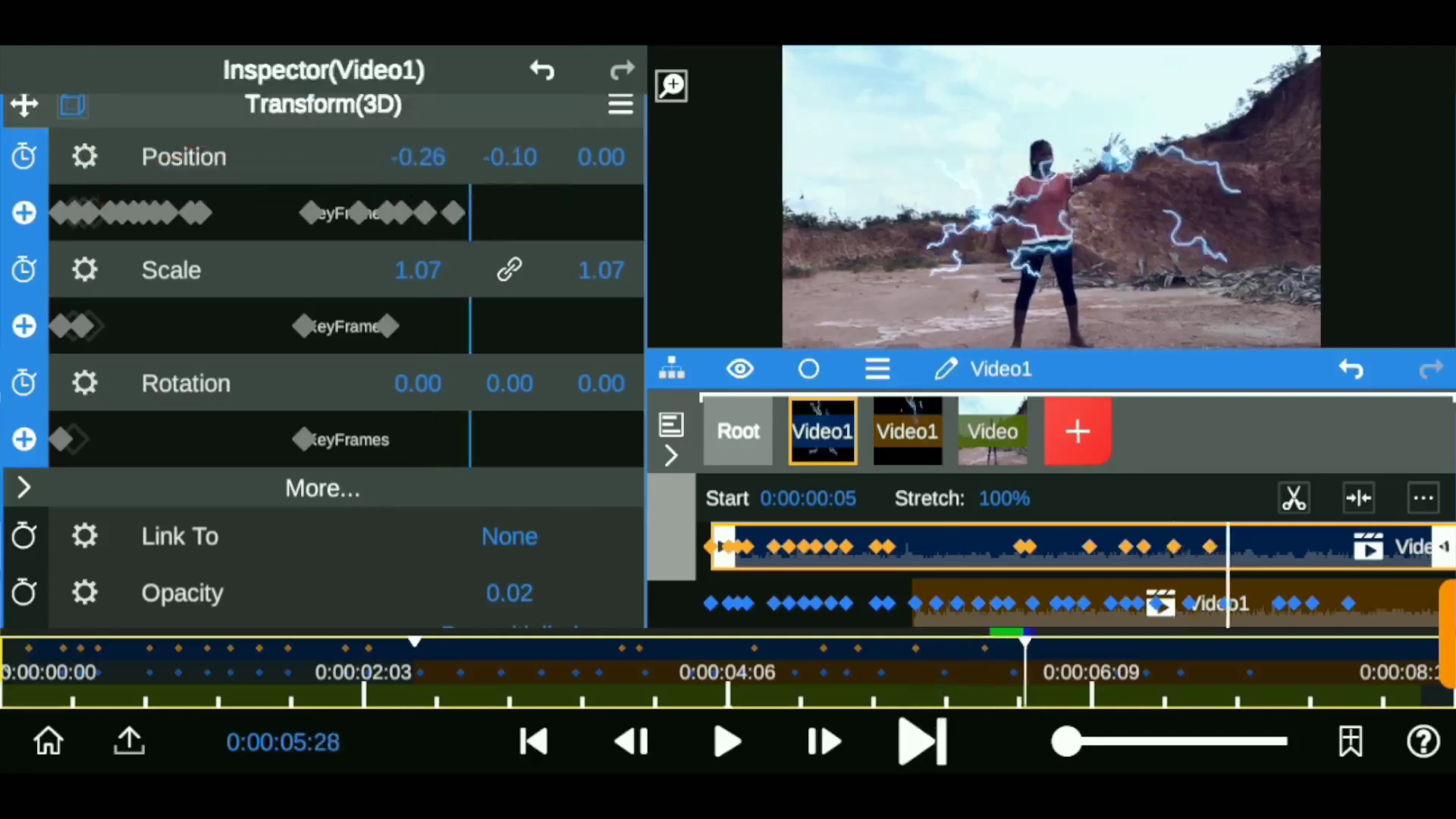
Step: Key all properties at 0:00:06:19 and 0:00:06:29, then at 0:00:07:24 set X -0.25, rotation 0.05
left_click(24, 439)
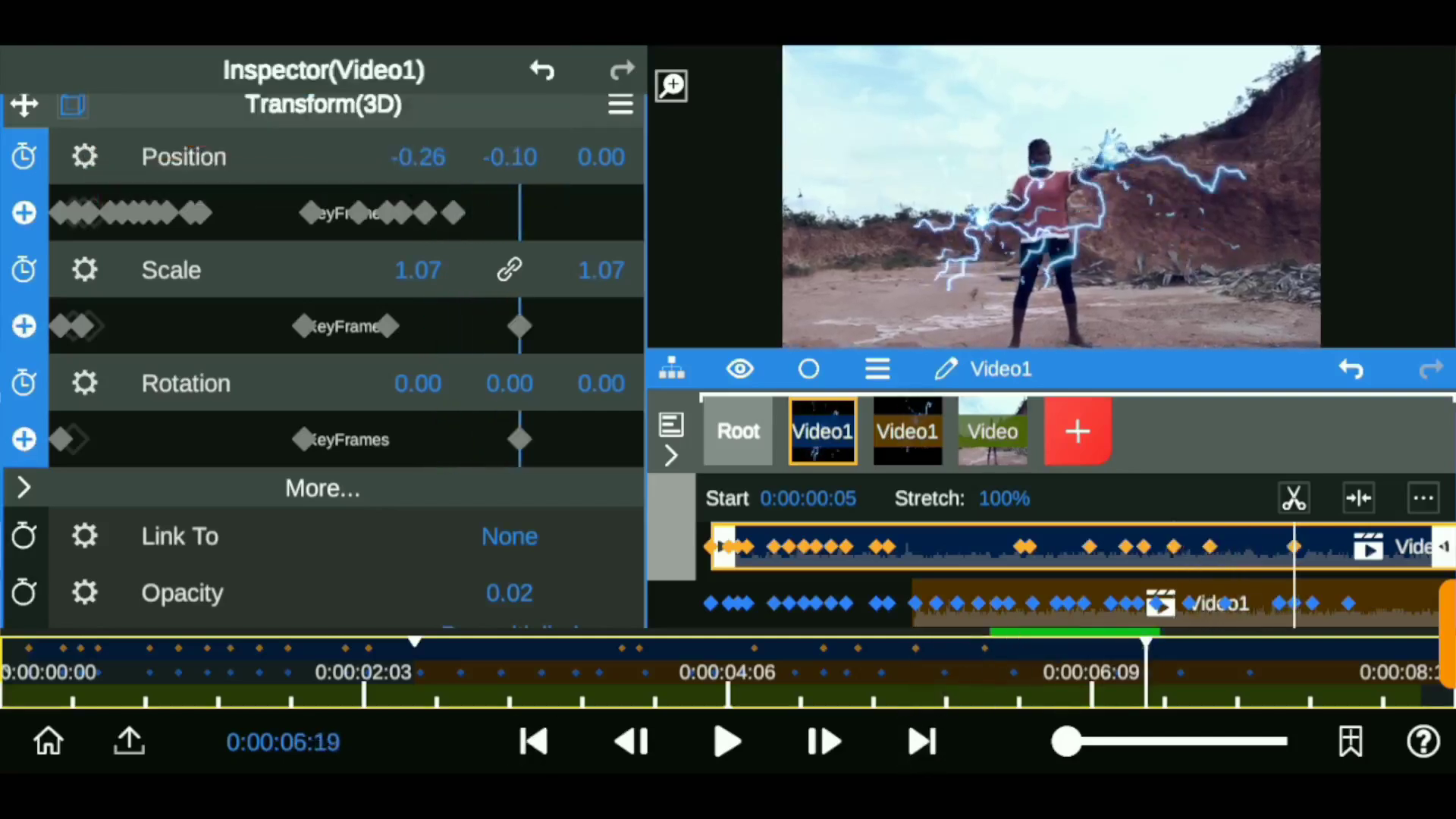
left_click(922, 742)
left_click(418, 157)
left_click(922, 742)
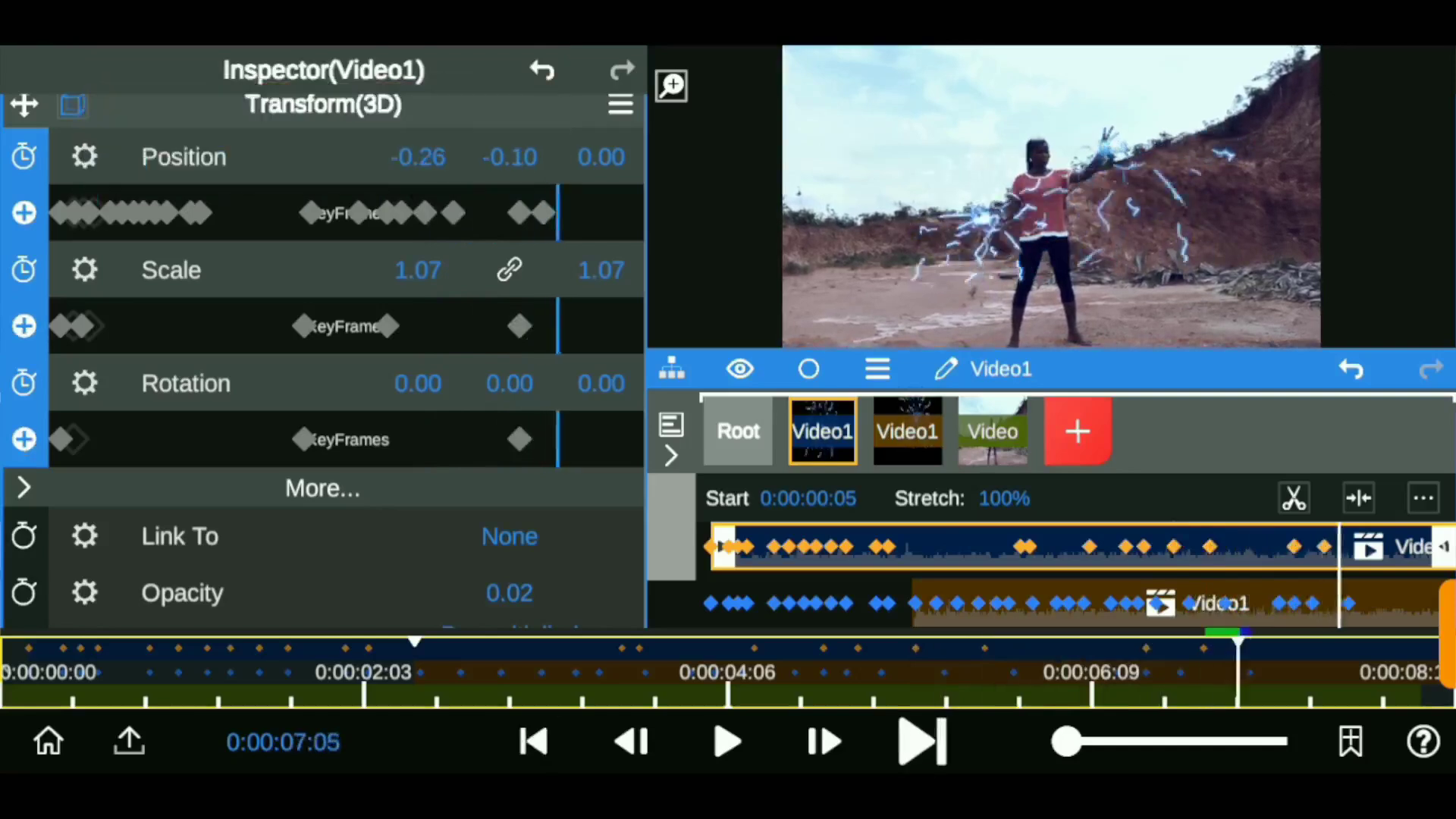
left_click_drag(418, 157, 414, 157)
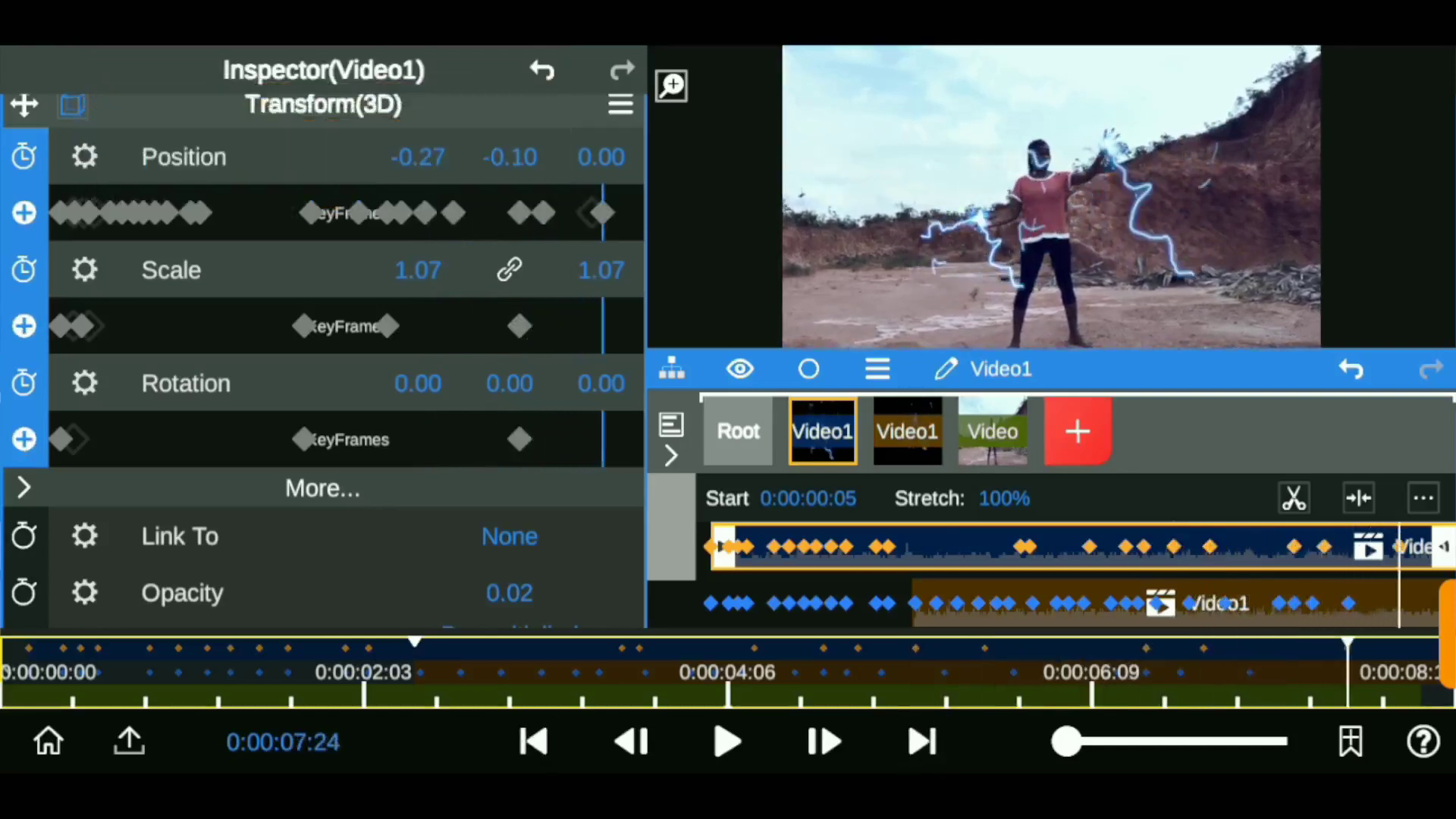
left_click_drag(602, 383, 609, 383)
left_click_drag(418, 157, 426, 157)
left_click(922, 742)
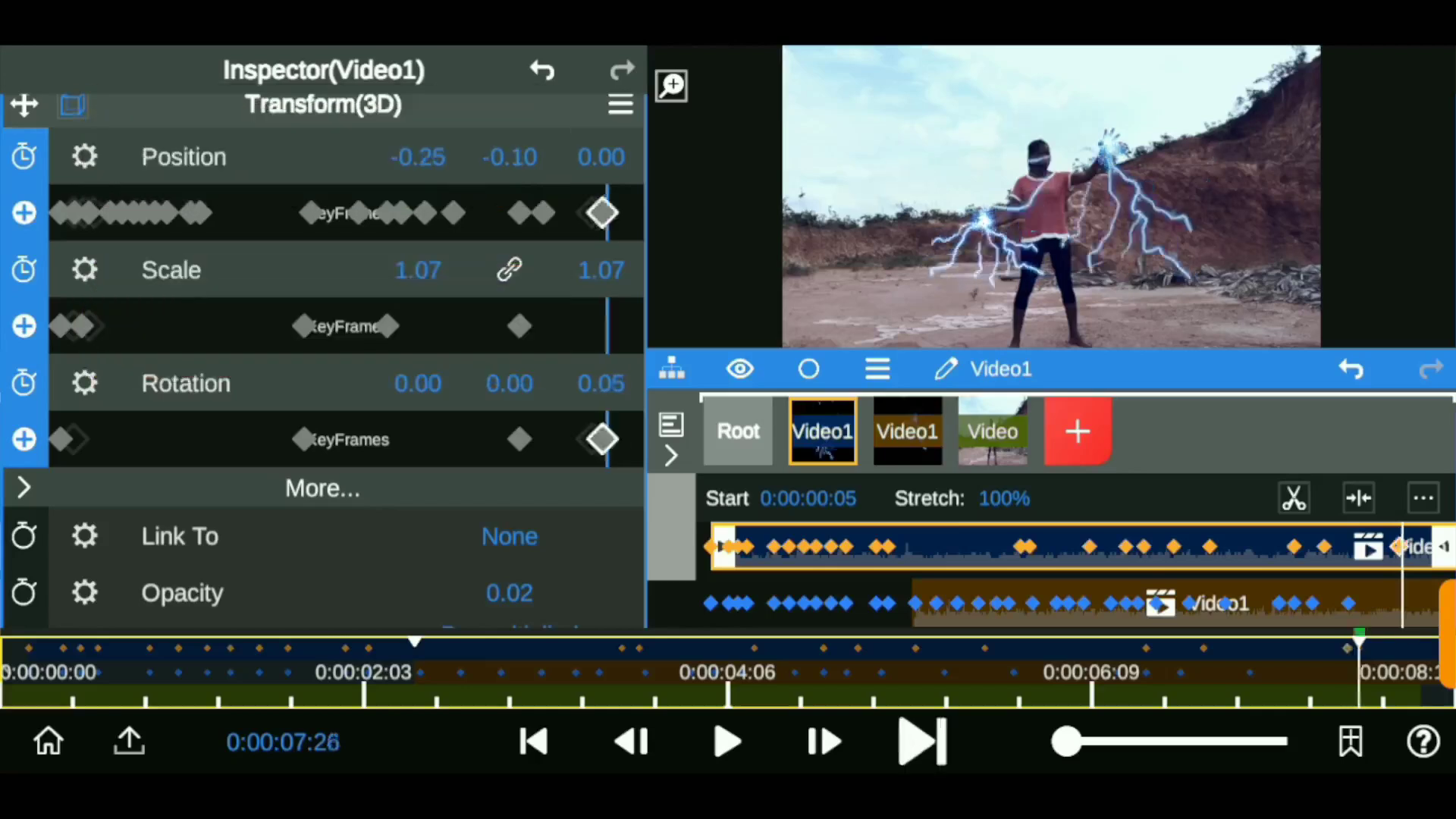
left_click(1405, 671)
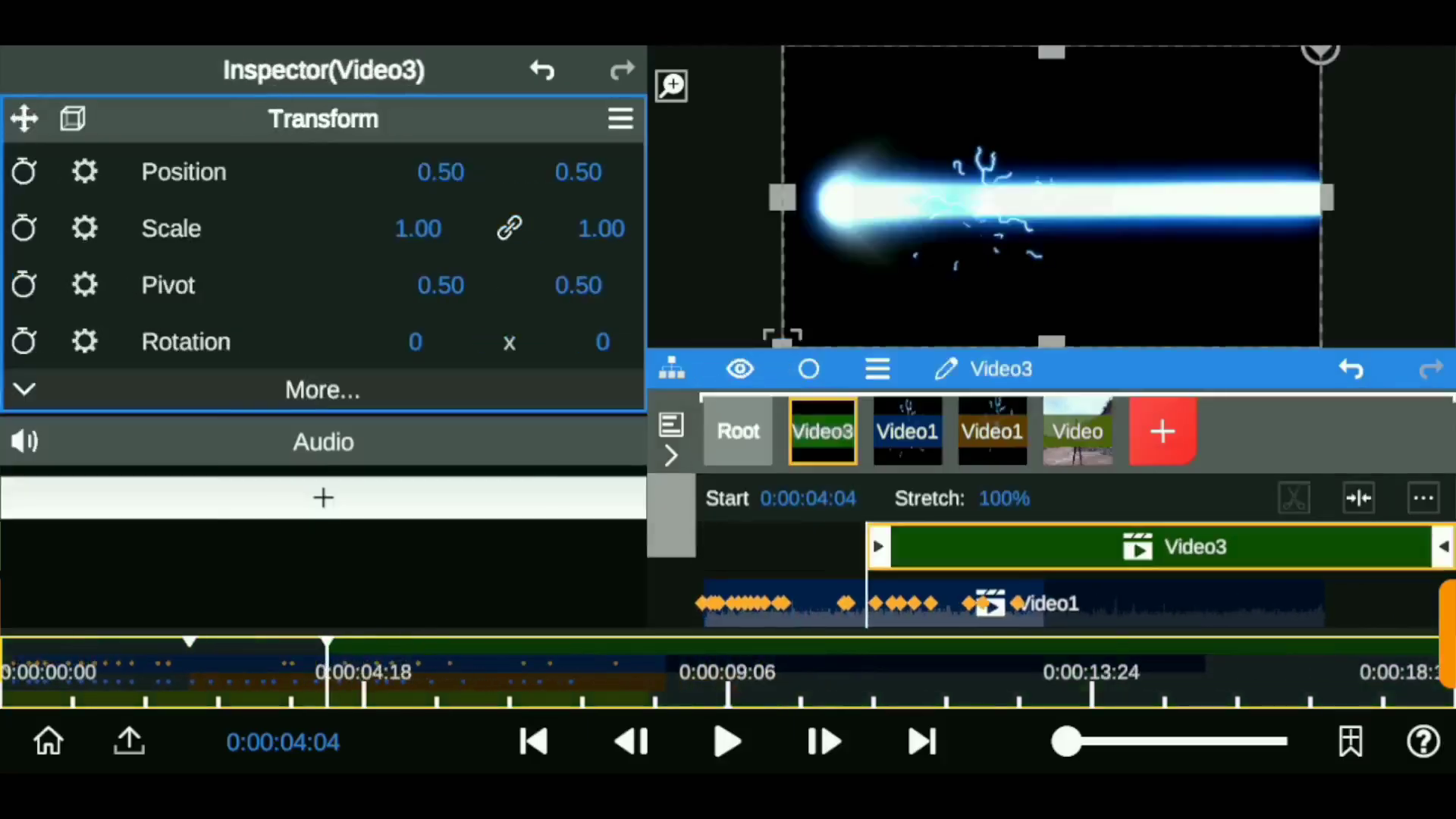
Step: Make the beam layer 3D with Premultiplied Transparency blending, opacity 0.00 and X position 0.65
left_click(73, 118)
left_click(324, 329)
left_click(205, 491)
left_click(325, 202)
left_click_drag(509, 396, 228, 396)
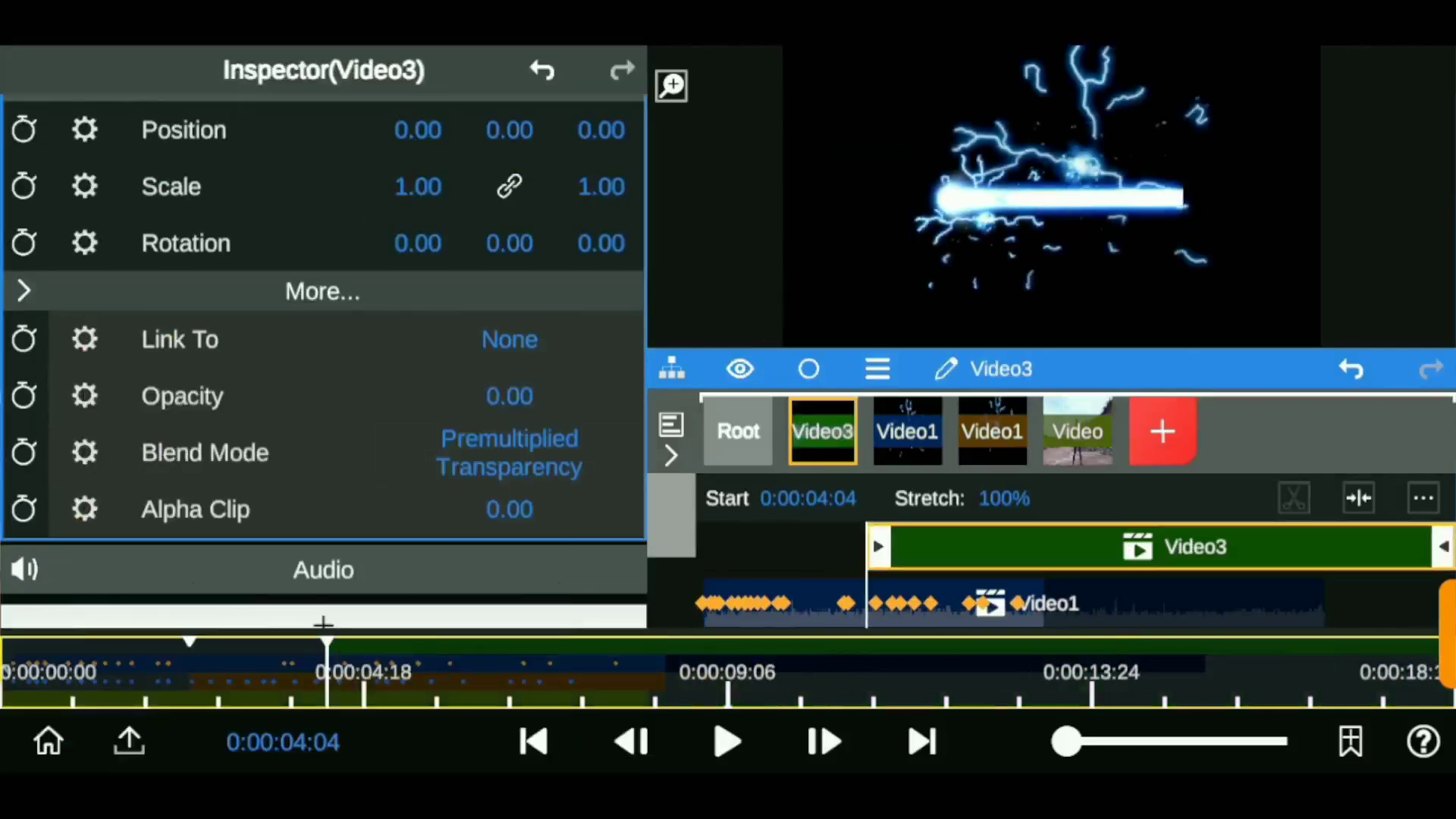
left_click_drag(510, 396, 516, 402)
left_click_drag(323, 228, 323, 263)
left_click_drag(418, 172, 485, 172)
left_click_drag(509, 437, 425, 438)
Step: Trim the beam clip to start at 0:00:05:04, previewing its entrance timing
left_click(922, 741)
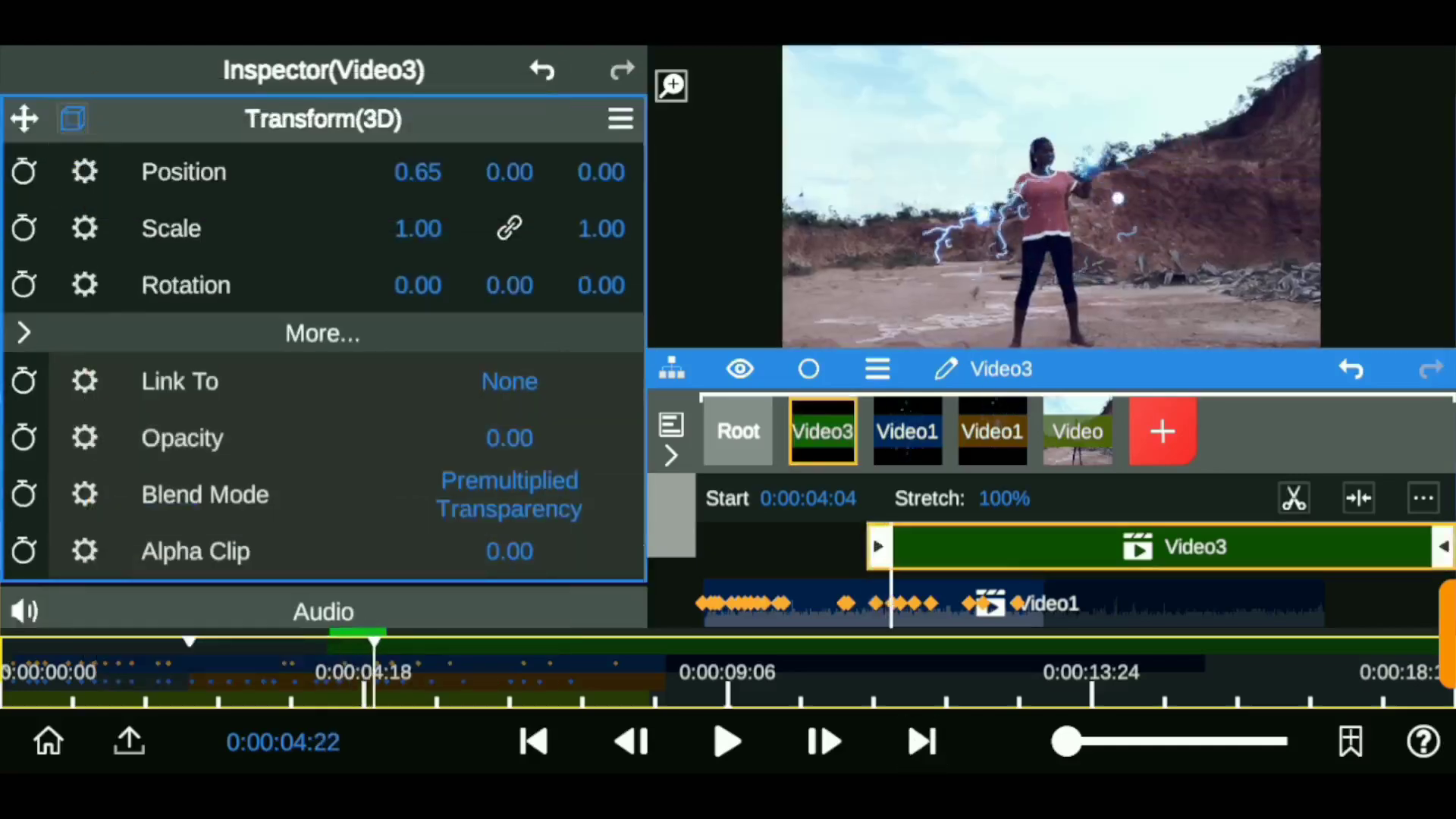
left_click(533, 741)
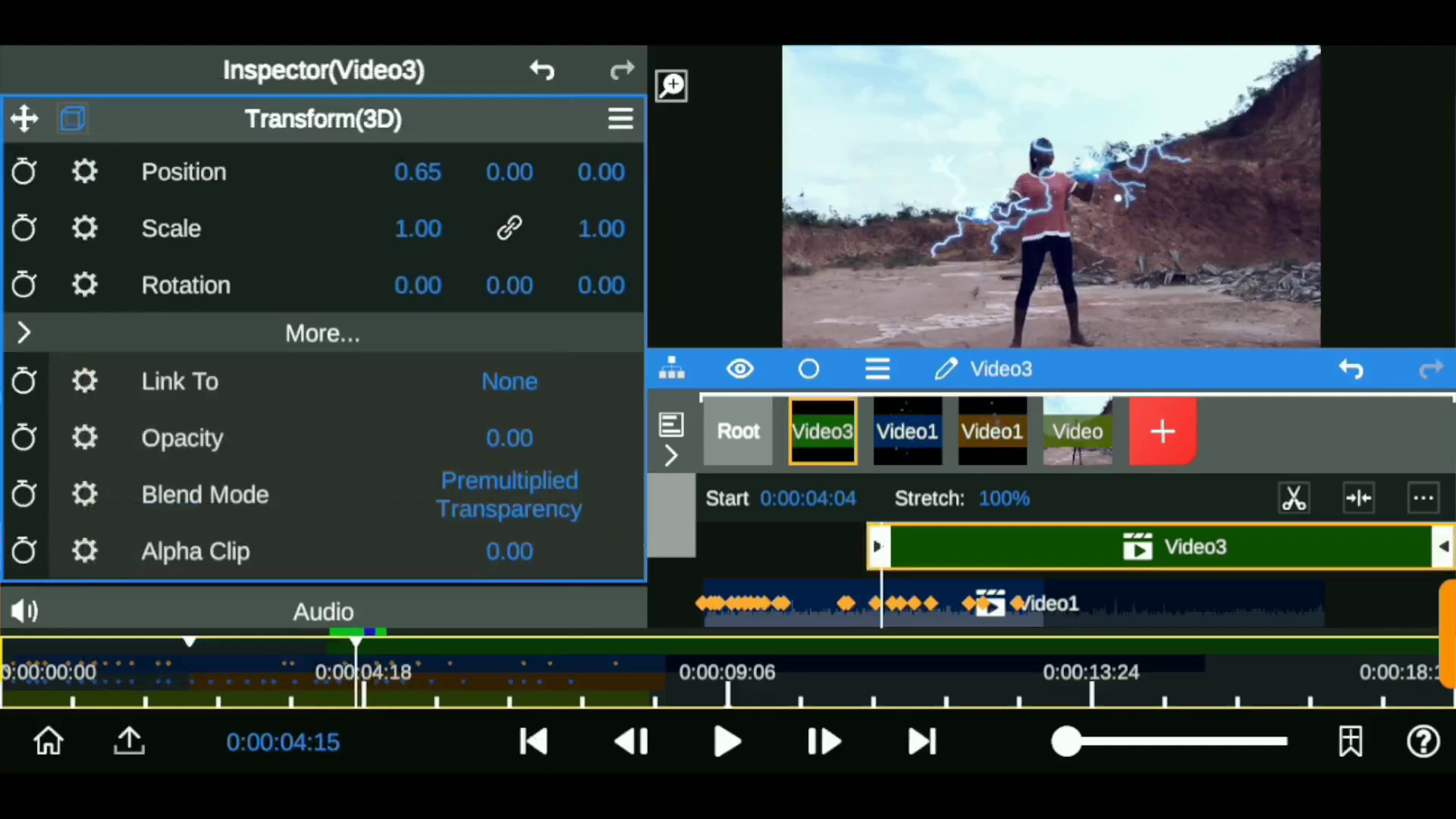
left_click_drag(1195, 547, 1205, 547)
left_click_drag(889, 547, 900, 547)
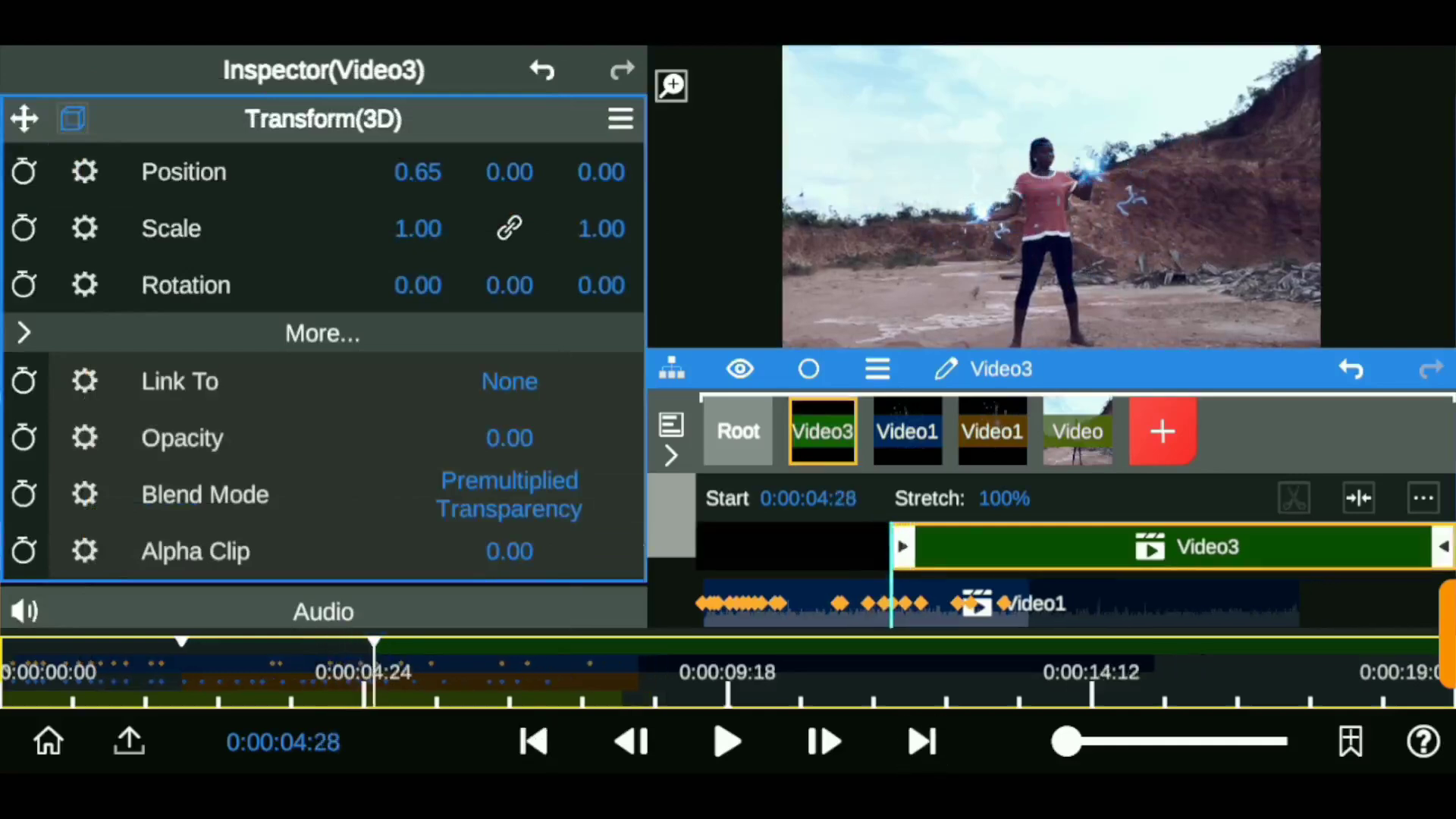
left_click(922, 741)
left_click(533, 740)
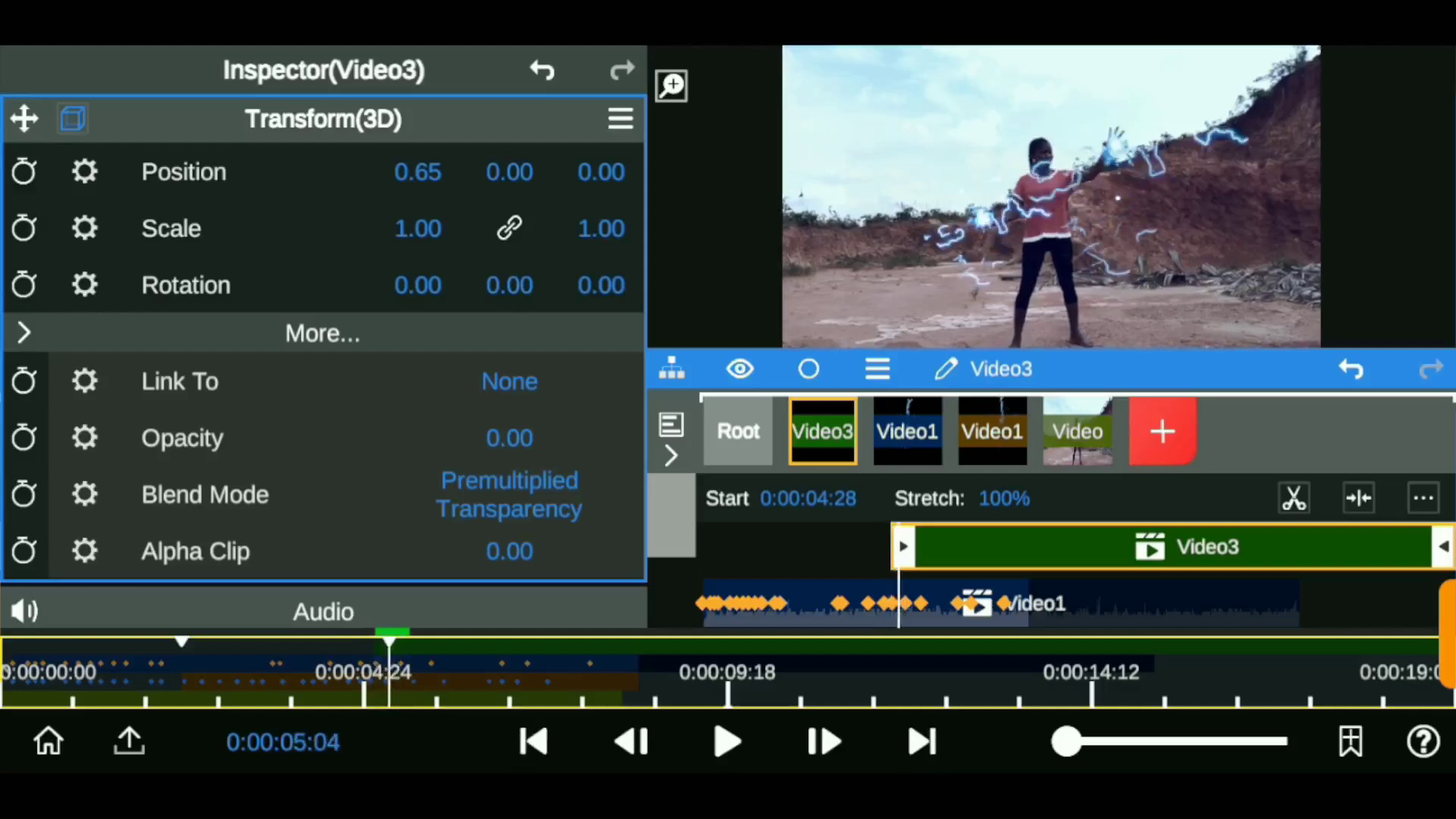
left_click_drag(902, 547, 908, 546)
left_click(1351, 369)
left_click(923, 741)
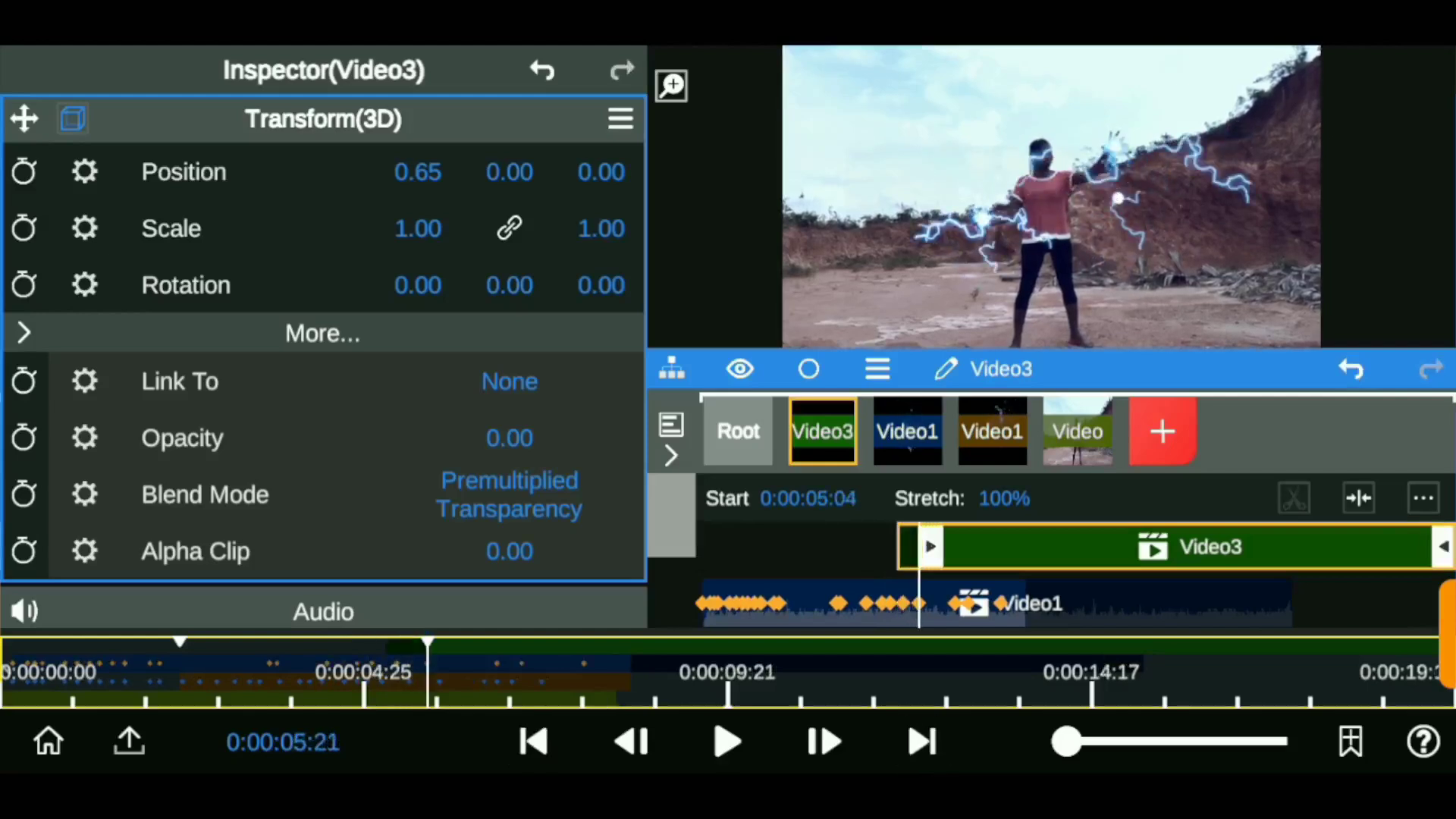
left_click(796, 546)
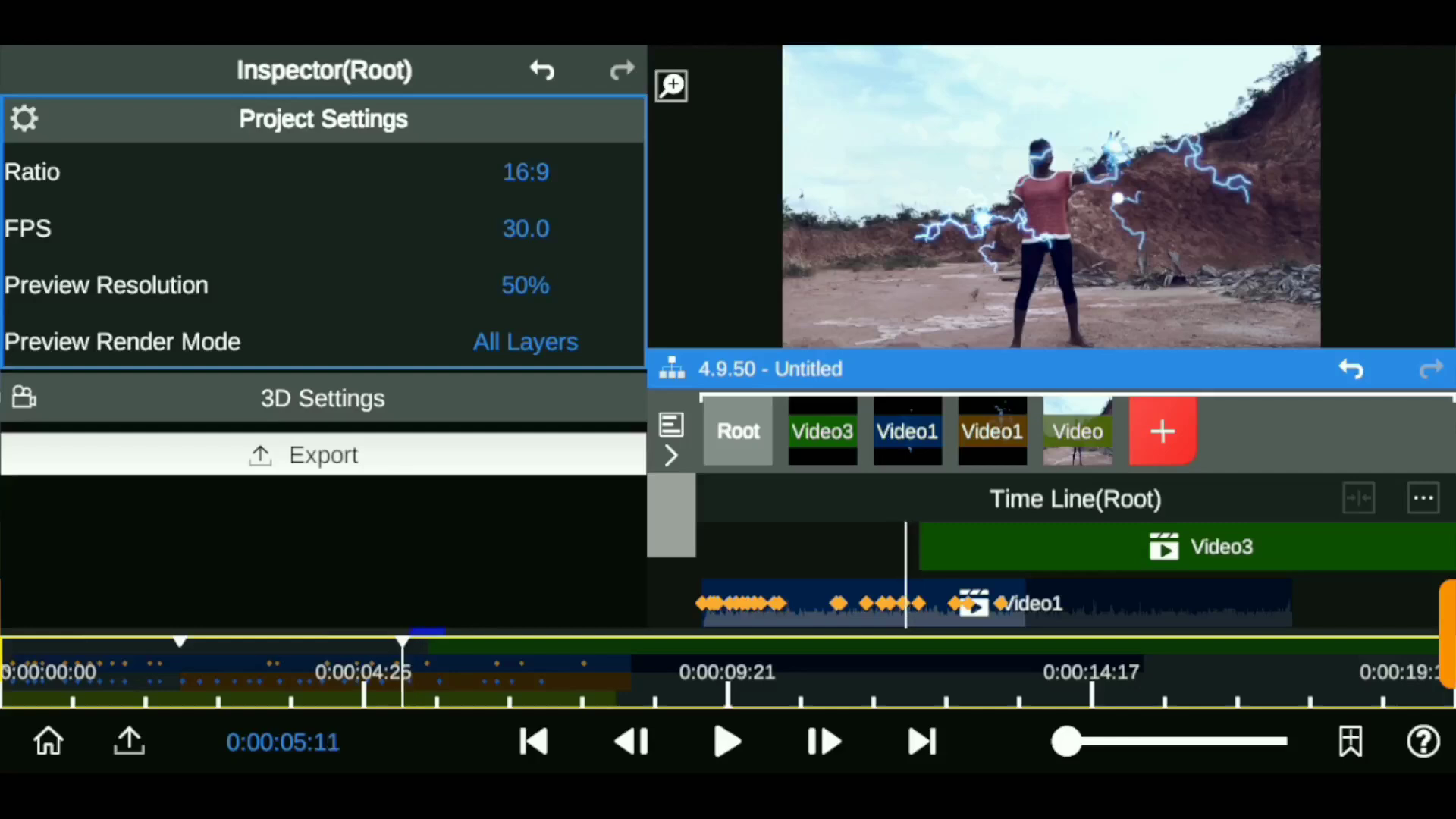
Step: Raise the beam to Y 0.20 and move its layer down one place in the stack
left_click_drag(985, 599, 994, 600)
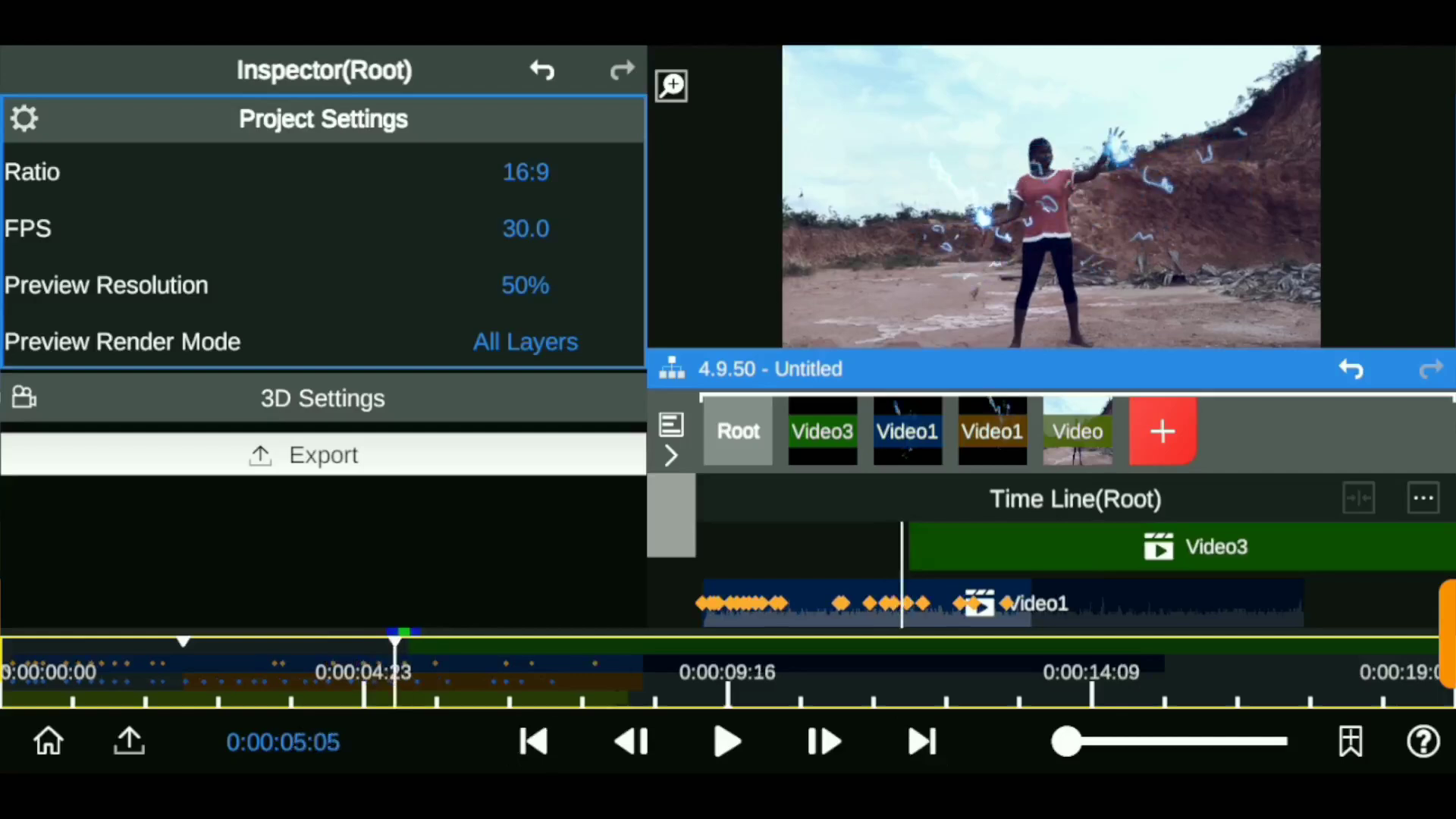
left_click(1175, 546)
left_click_drag(509, 172, 554, 172)
left_click_drag(823, 431, 908, 431)
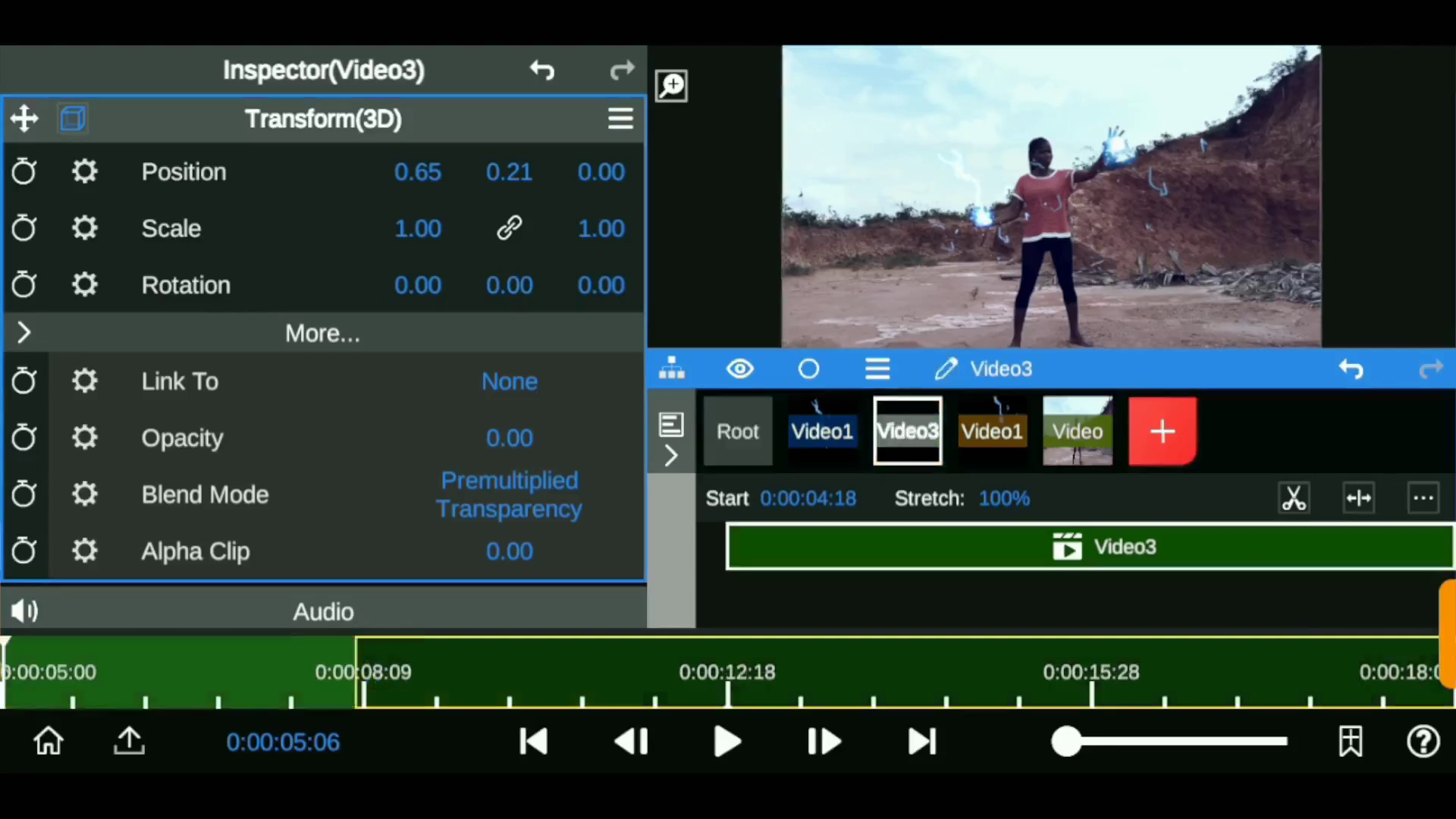
left_click(738, 431)
Step: Fine-tune the beam's position and turn on Alpha Clip keyframing, trying a value of 0.41
left_click(908, 431)
left_click_drag(510, 171, 543, 171)
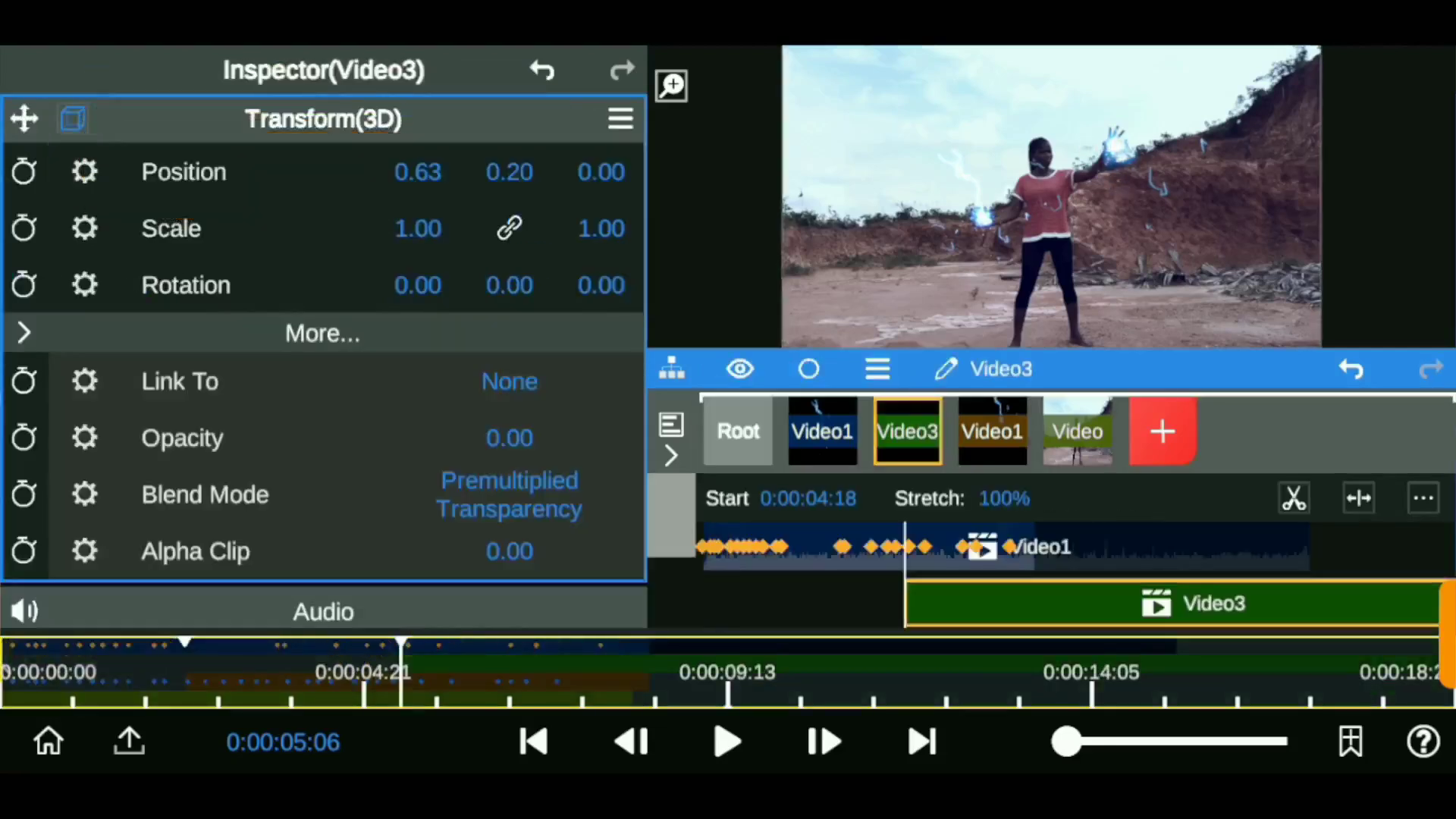
left_click_drag(510, 551, 577, 551)
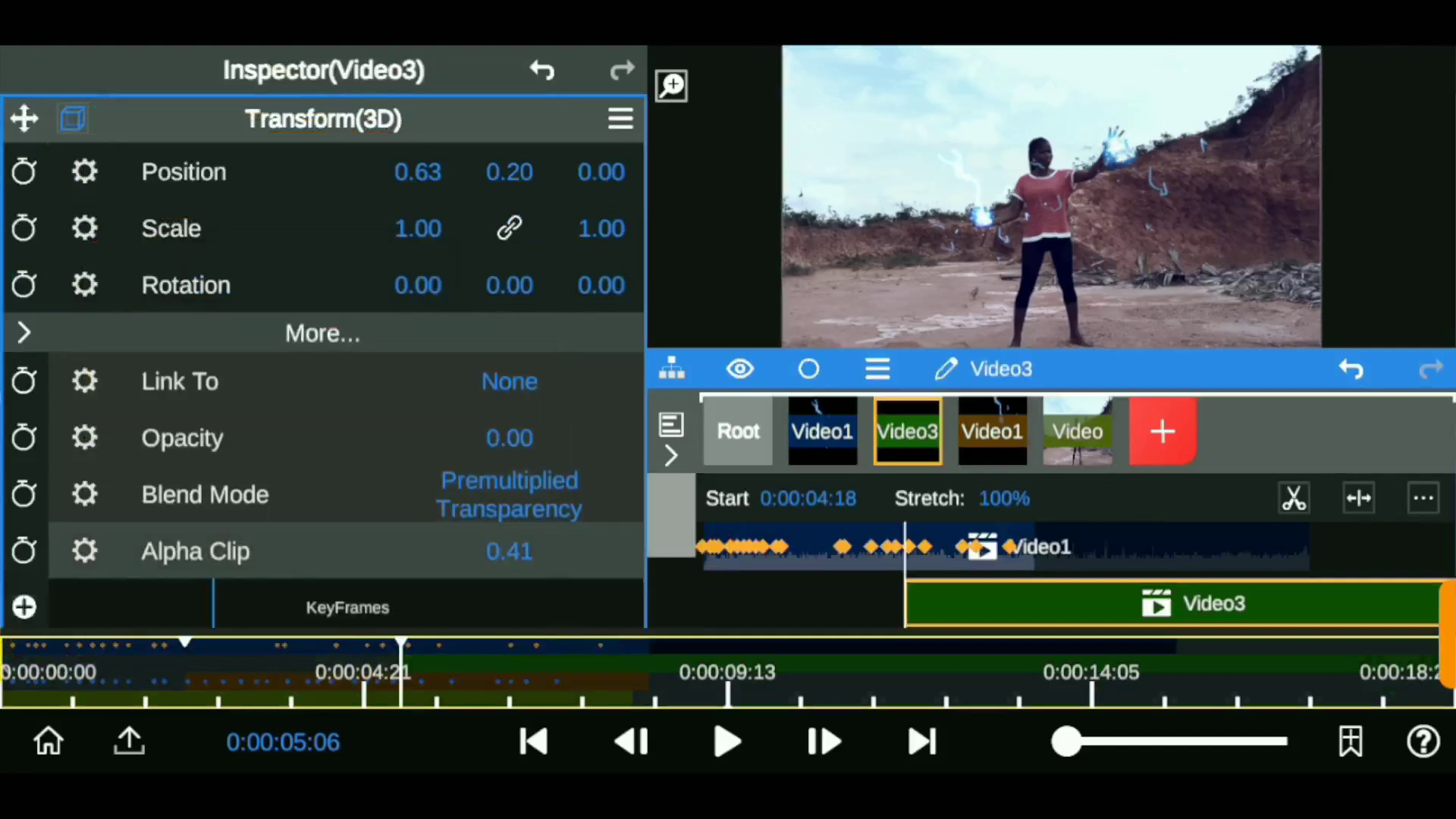
left_click(922, 742)
Step: Reset Alpha Clip to 0.00, then set the beam to Y 0.23, X 0.64, scale 0.90, rotation 0.03
left_click_drag(510, 550, 455, 550)
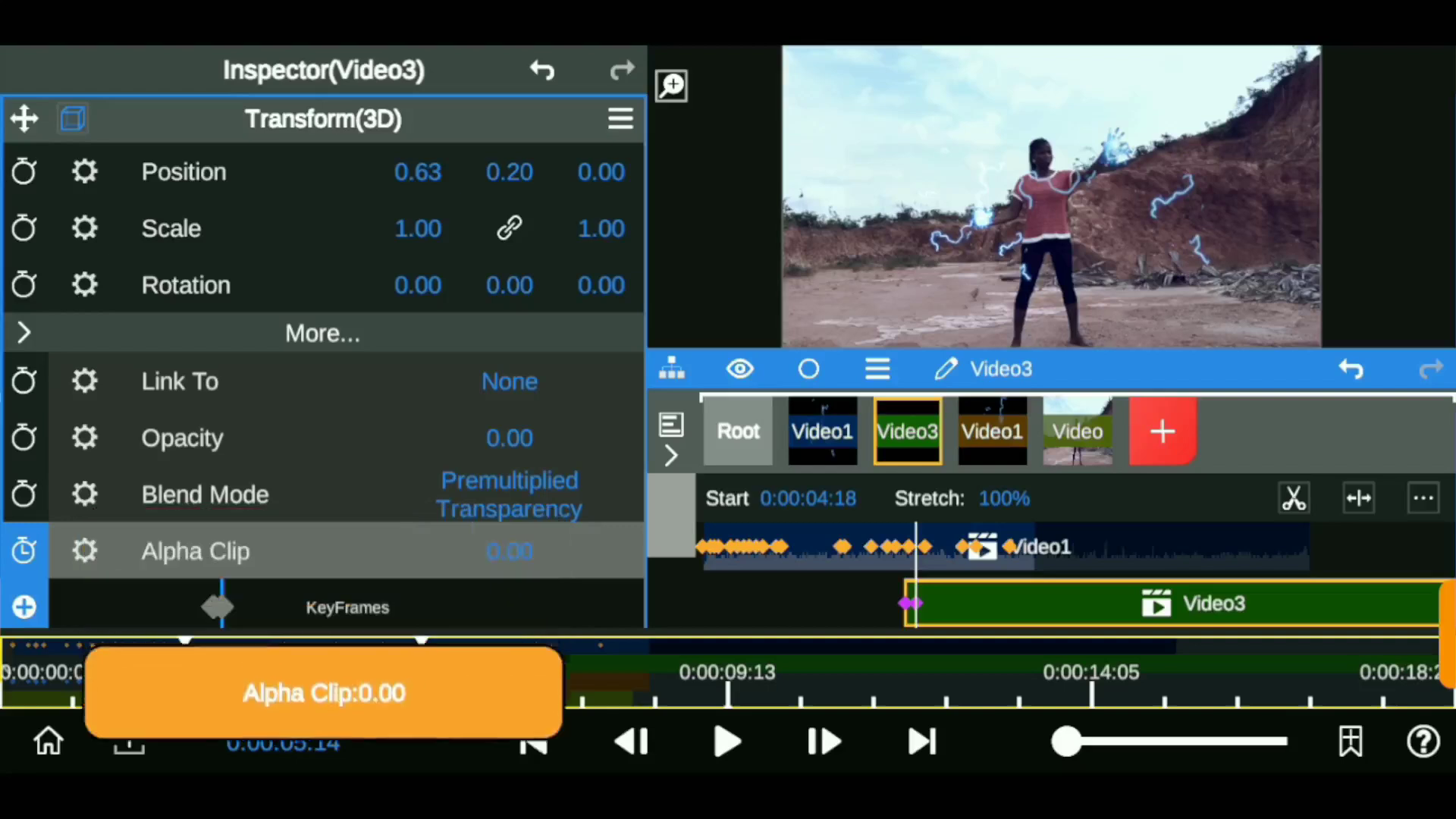
left_click_drag(422, 667, 432, 667)
left_click_drag(601, 172, 629, 171)
left_click_drag(510, 285, 523, 285)
mouse_move(418, 171)
left_mouse_down()
mouse_move(455, 171)
mouse_move(402, 172)
left_mouse_up()
left_click_drag(509, 172, 523, 172)
left_click_drag(418, 228, 394, 228)
mouse_move(417, 171)
left_mouse_down()
mouse_move(394, 172)
mouse_move(421, 171)
left_mouse_up()
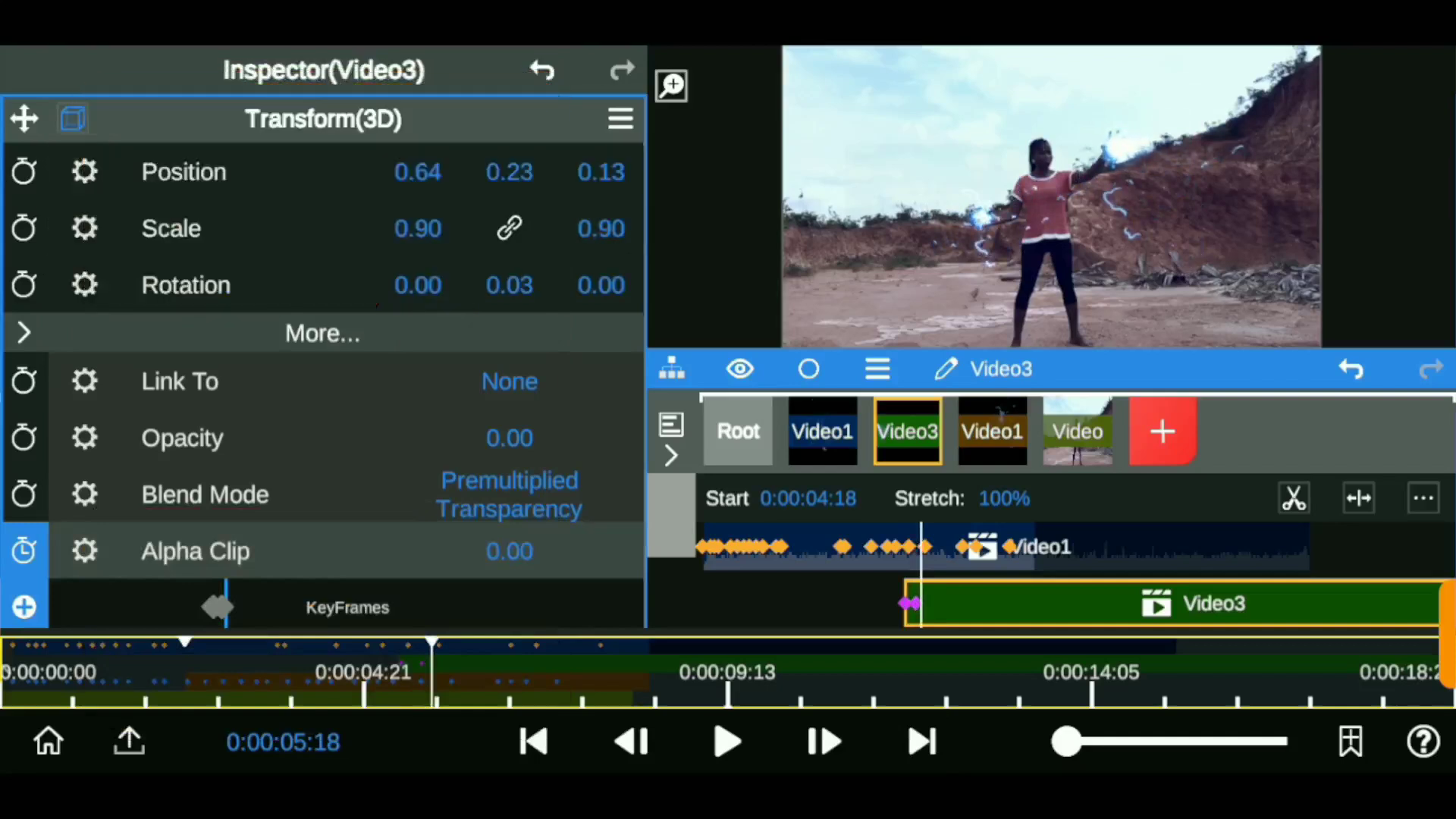
left_click_drag(1067, 741, 1143, 741)
Step: Keyframe the beam's position, scale and rotation from 0:00:05:06, growing it to 1.01 scale
left_click(217, 607)
left_click(632, 742)
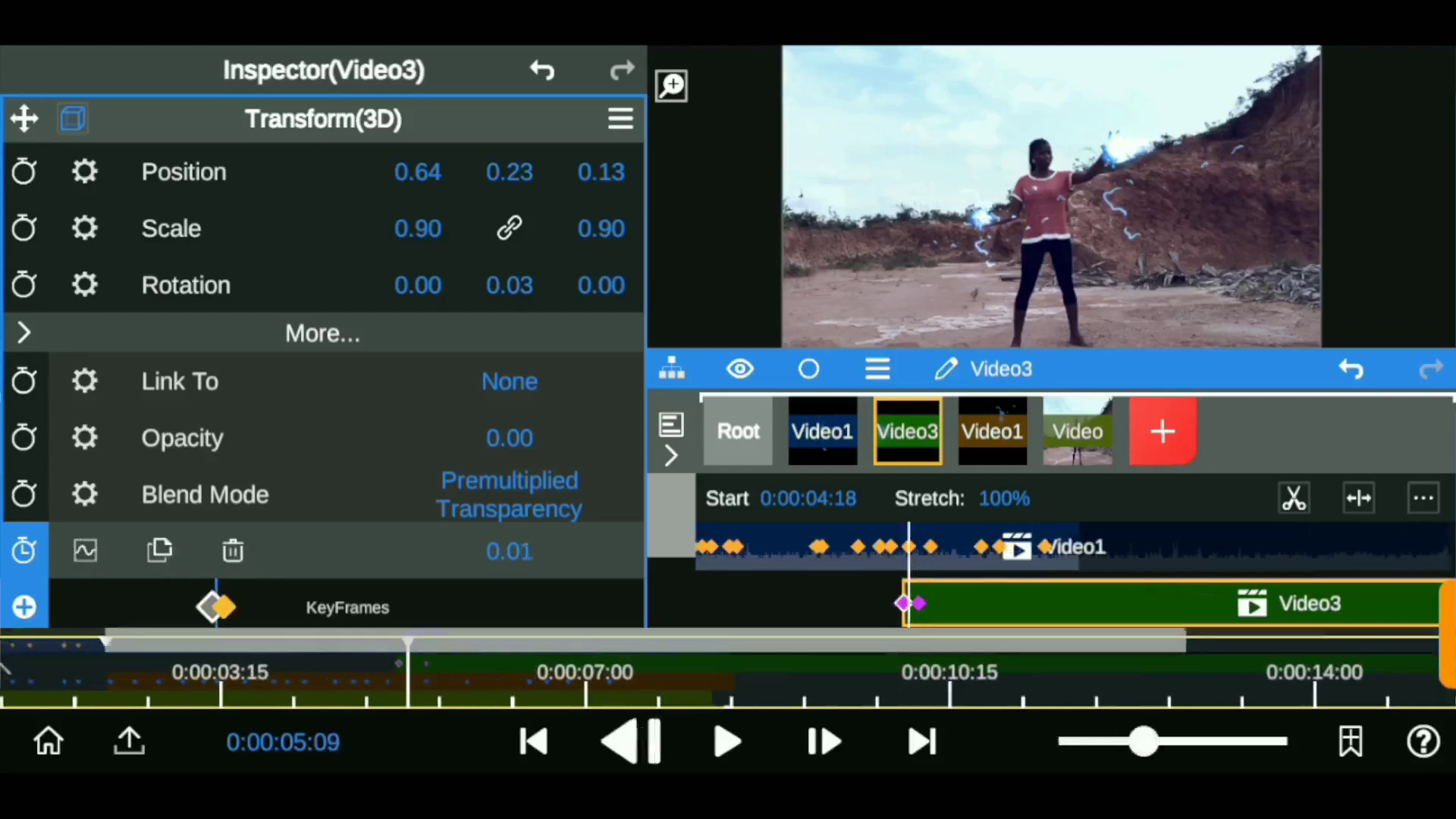
left_click(23, 171)
left_click(23, 284)
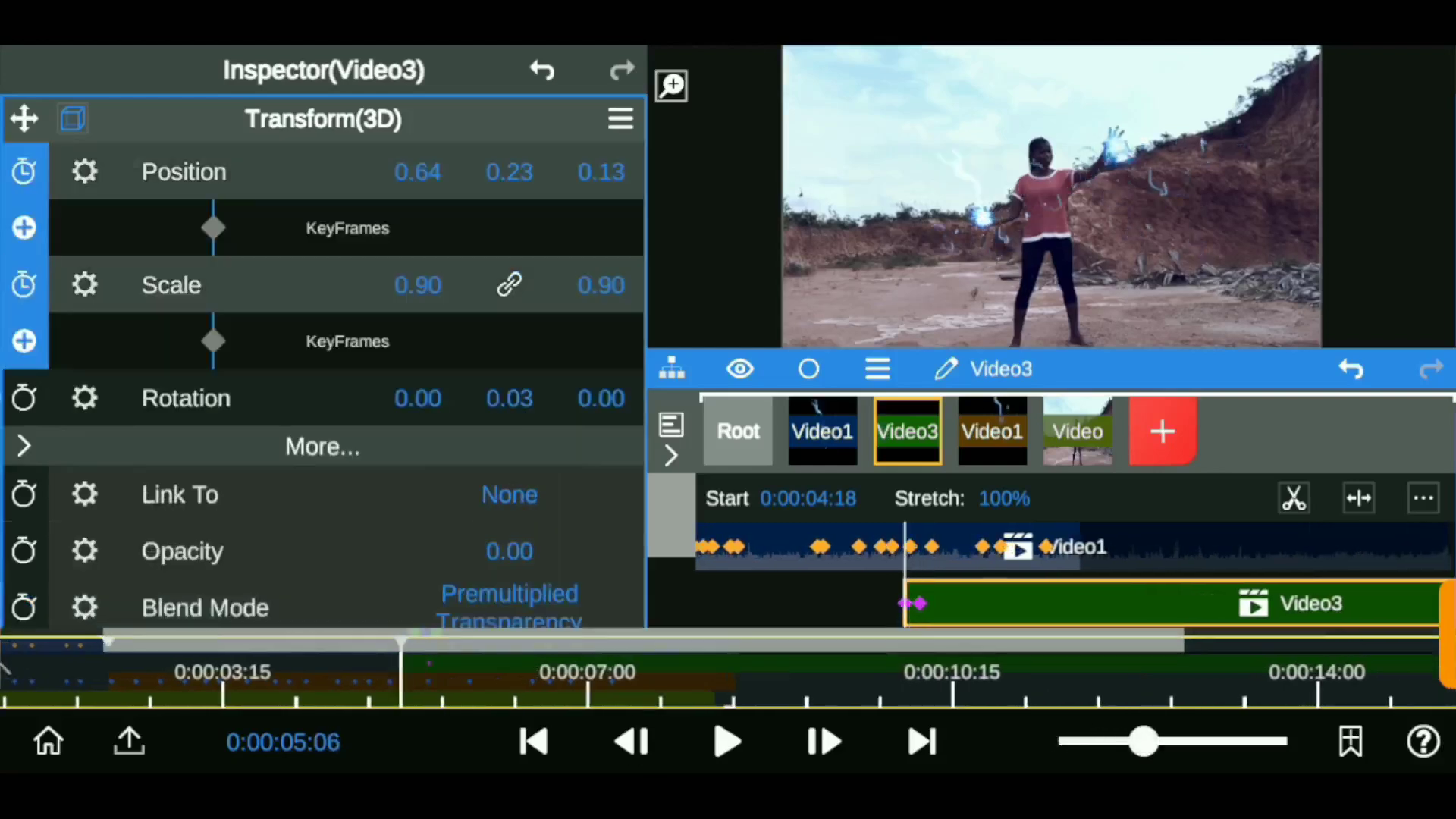
left_click(24, 398)
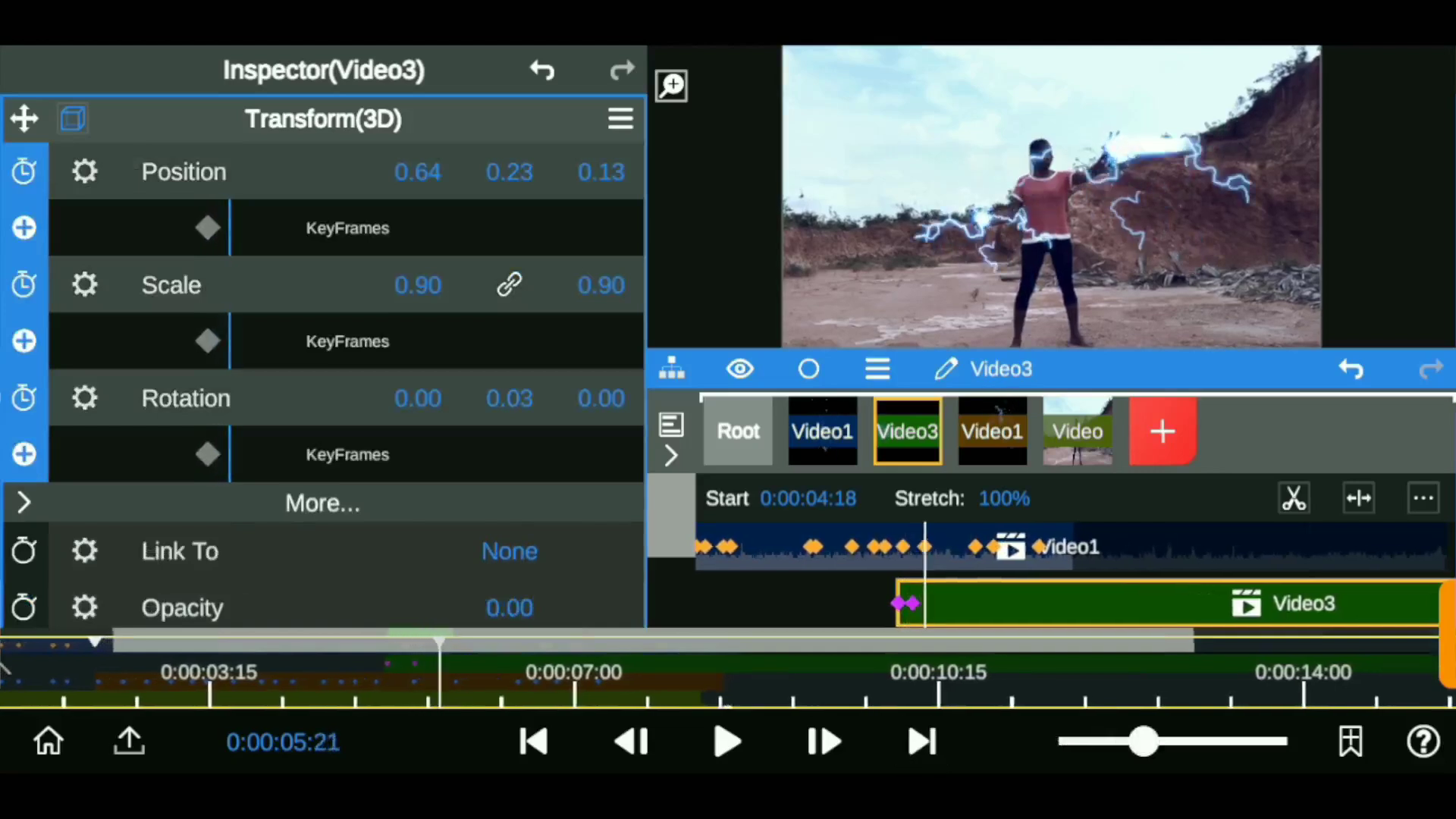
left_click_drag(418, 284, 448, 284)
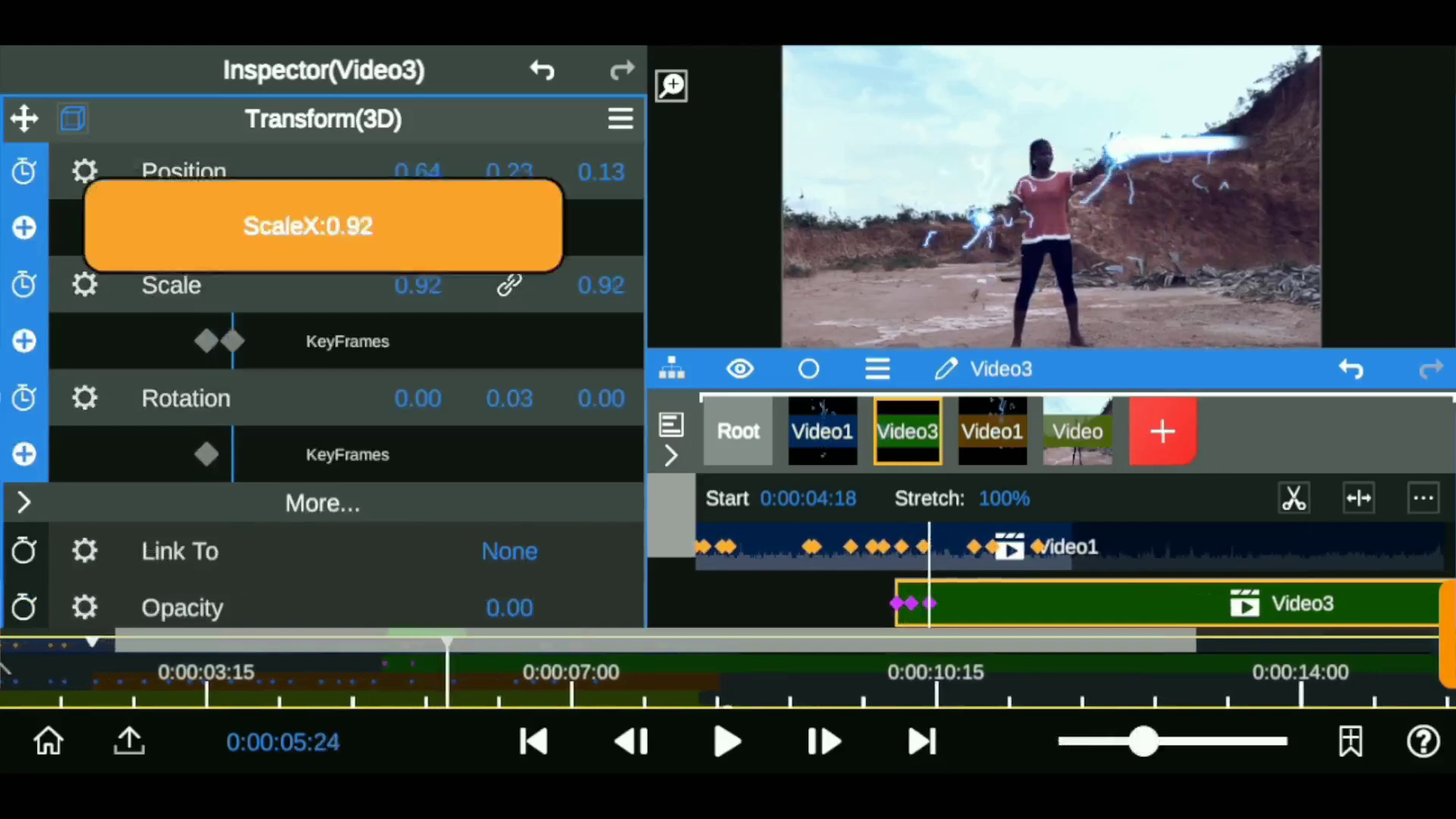
mouse_move(417, 171)
left_mouse_down()
mouse_move(395, 172)
mouse_move(425, 172)
left_mouse_up()
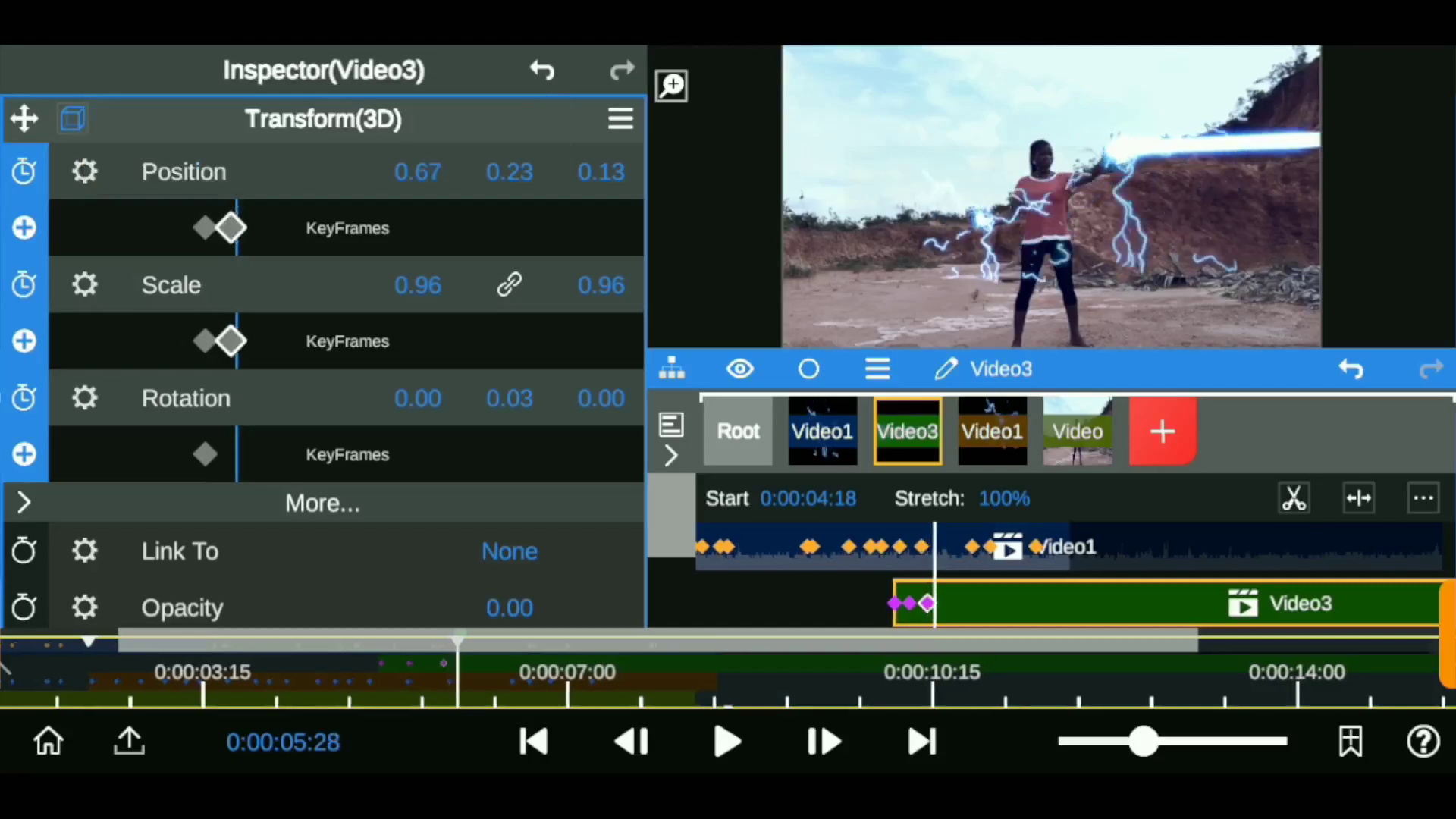
left_click_drag(457, 671, 468, 671)
left_click_drag(418, 284, 440, 285)
left_click_drag(468, 671, 494, 671)
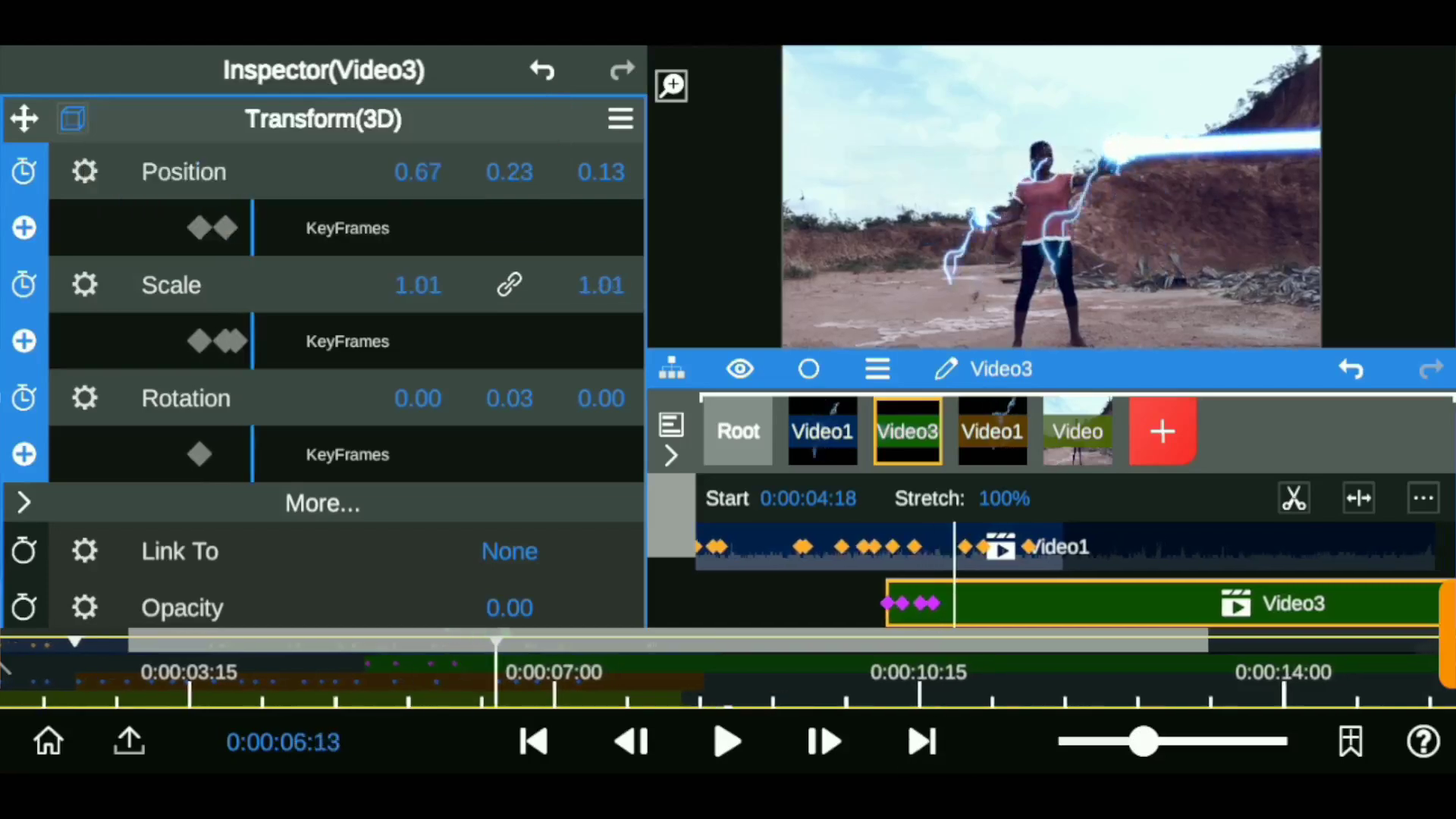
left_click(797, 603)
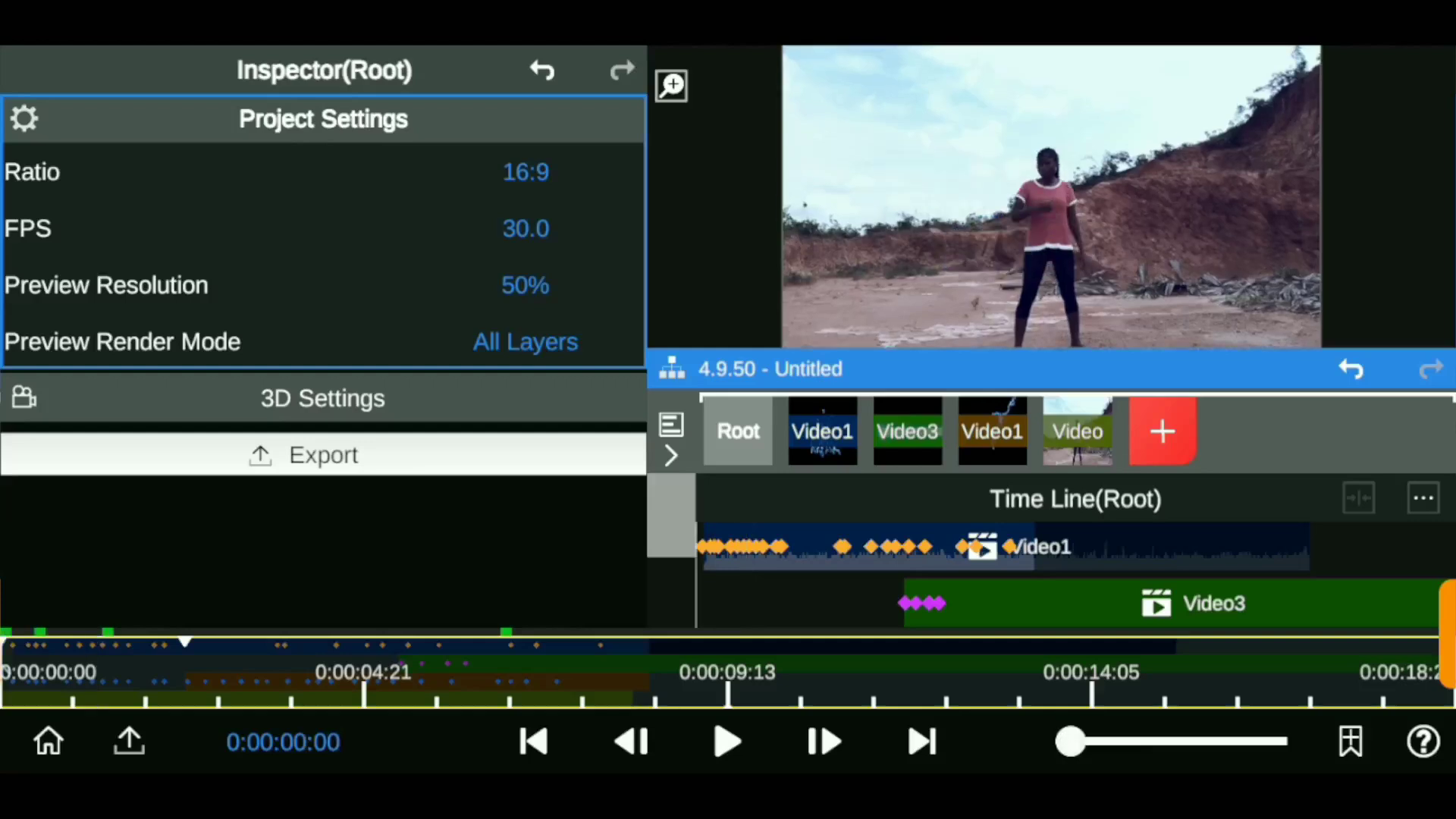
Step: Add the lightning clip as a new Video4 layer starting at 0:00:00:12
left_click(1162, 431)
left_click(1050, 137)
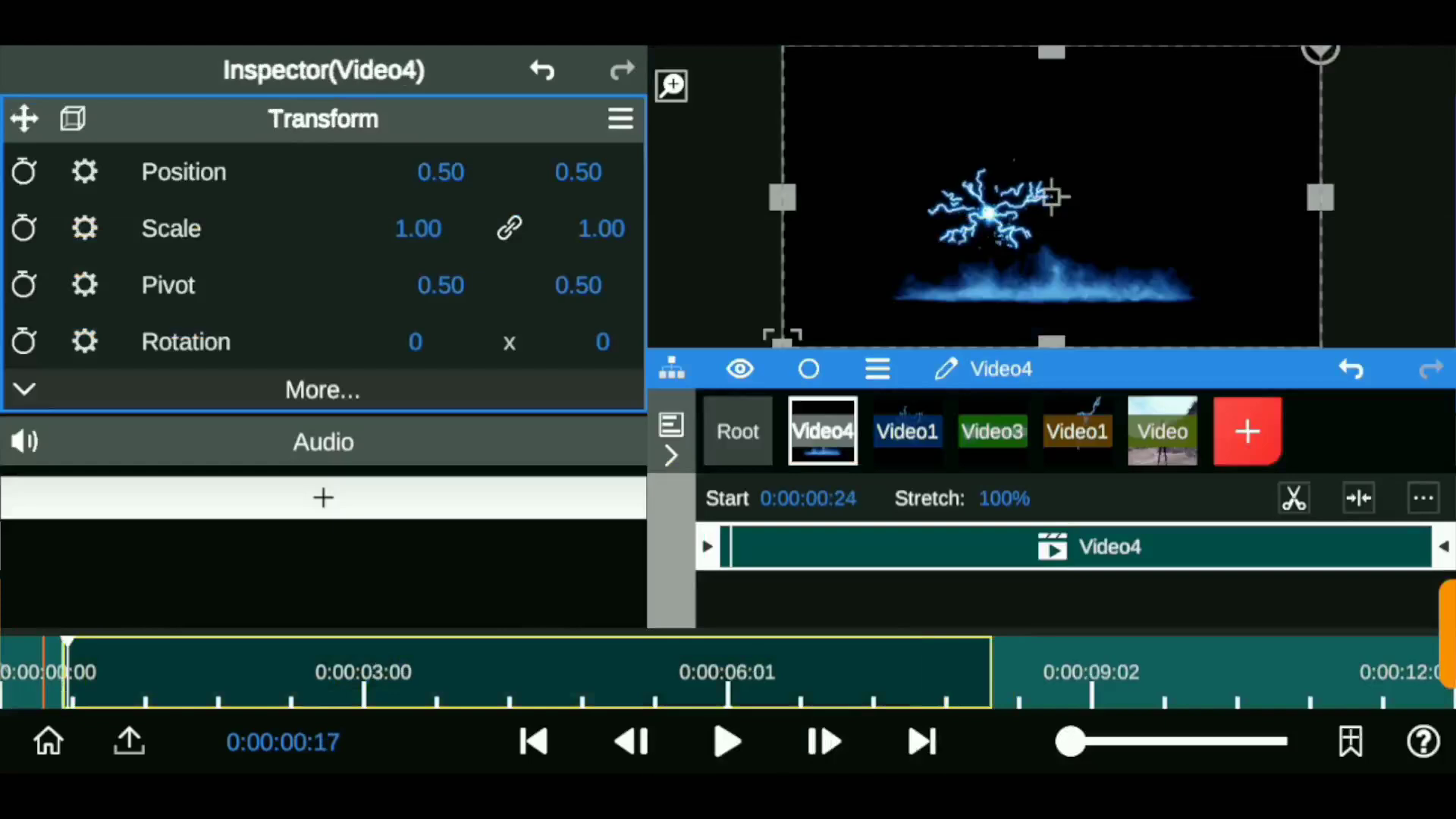
left_click(738, 431)
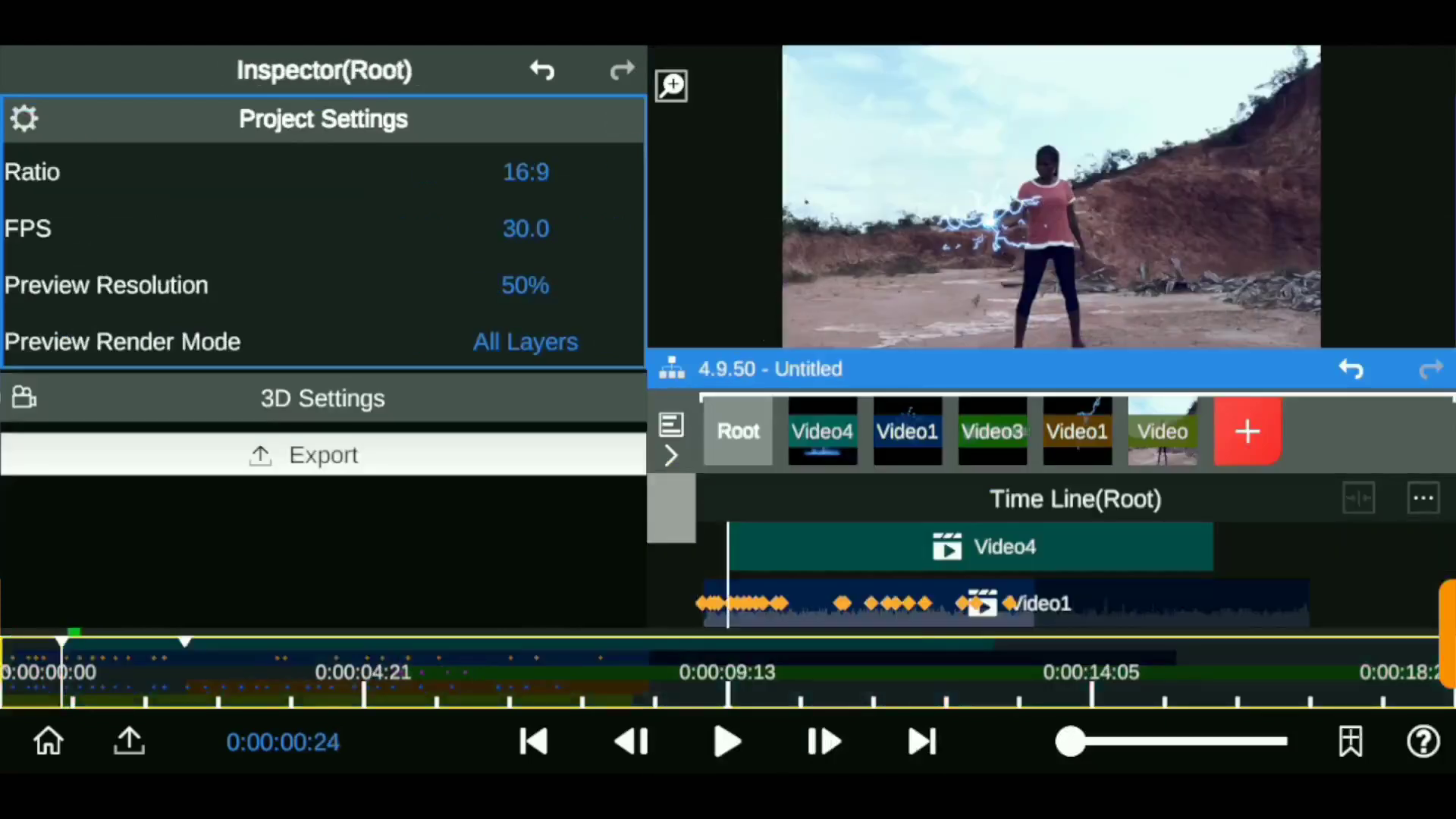
left_click(823, 431)
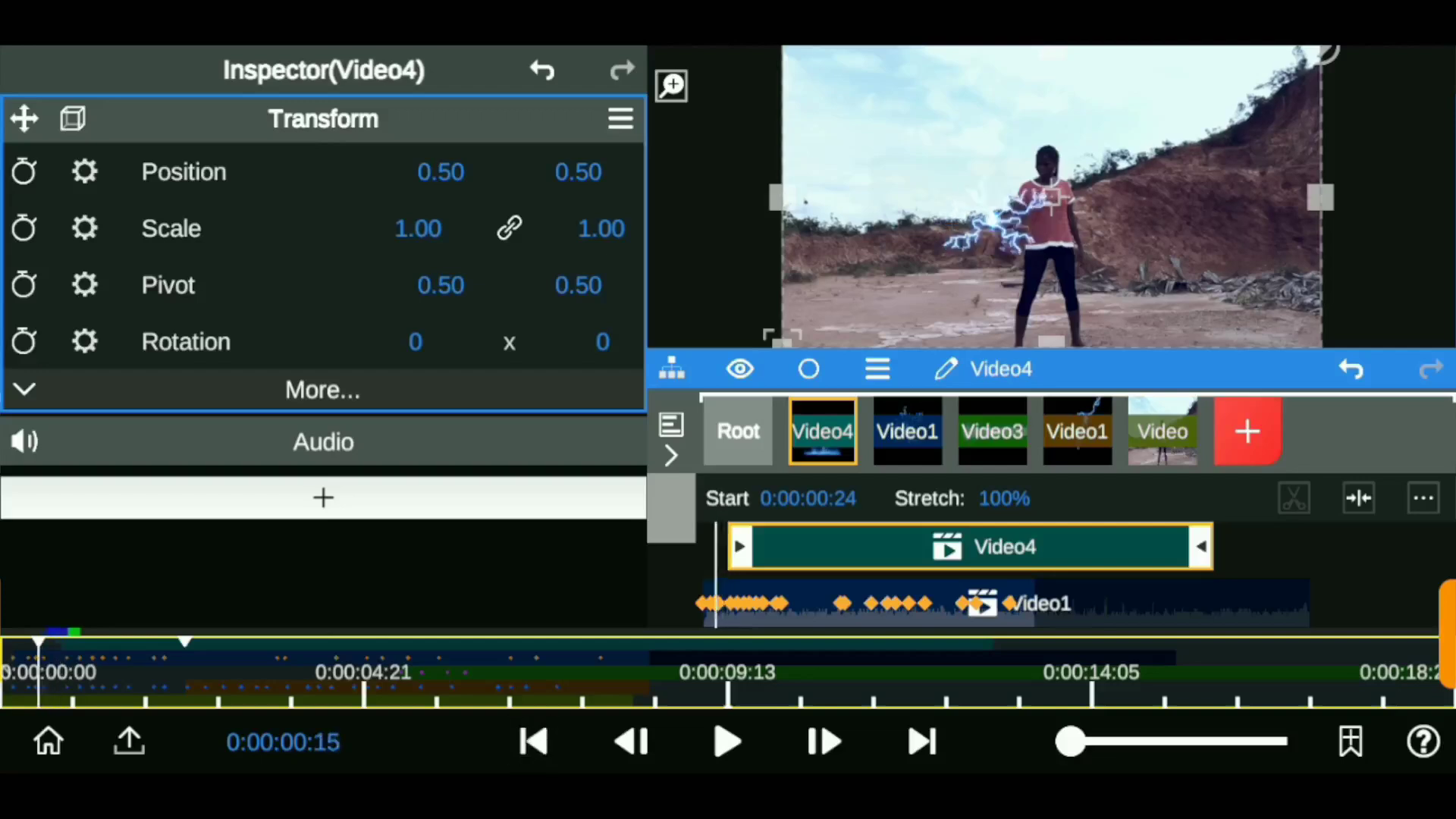
left_click_drag(25, 671, 16, 671)
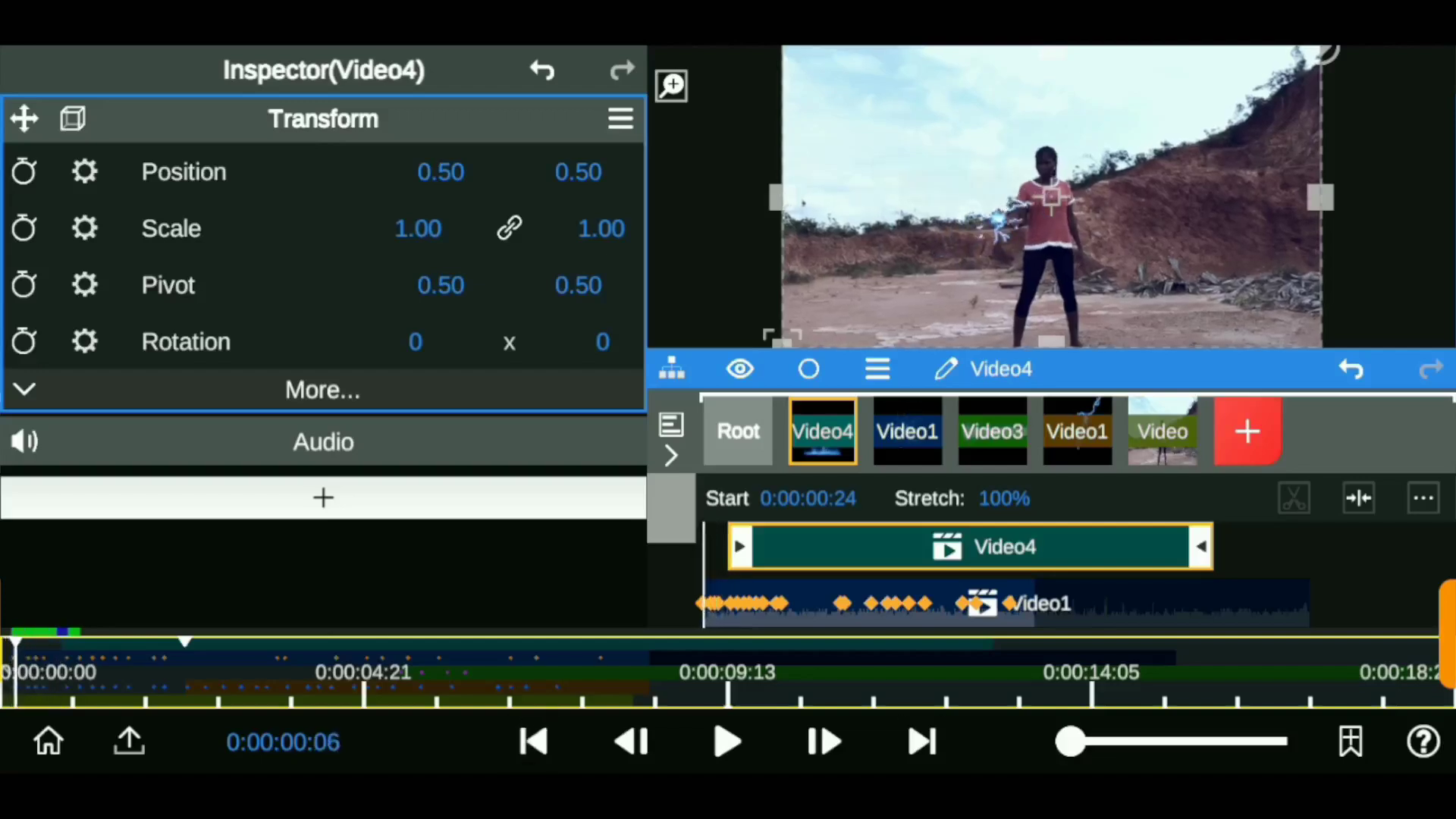
left_click_drag(986, 547, 969, 546)
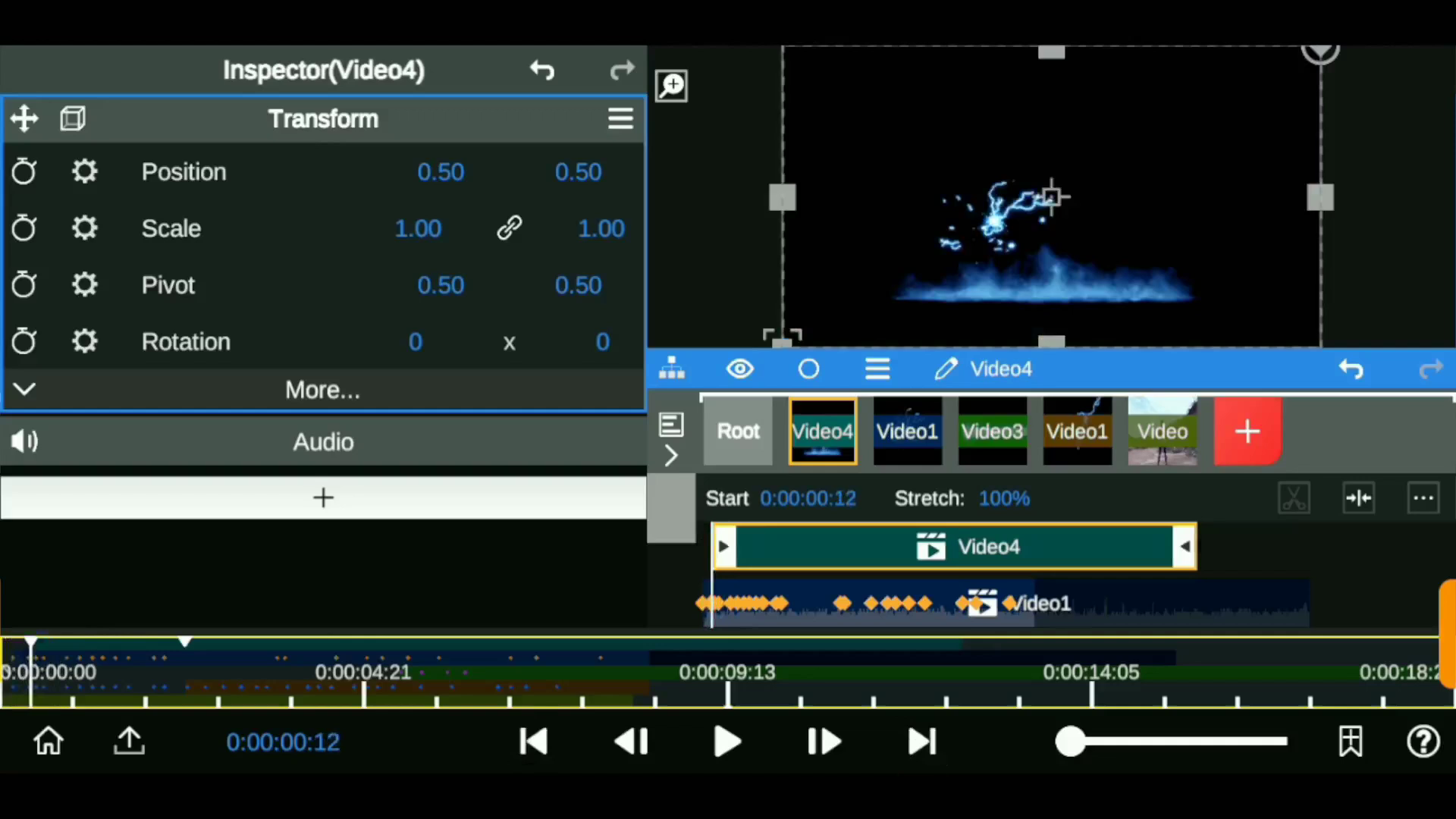
Step: Make the lightning layer 3D with Premultiplied Transparency blending and opacity 0.00
left_click(73, 118)
left_click(323, 331)
left_click(213, 495)
left_click(323, 195)
left_click_drag(510, 396, 379, 396)
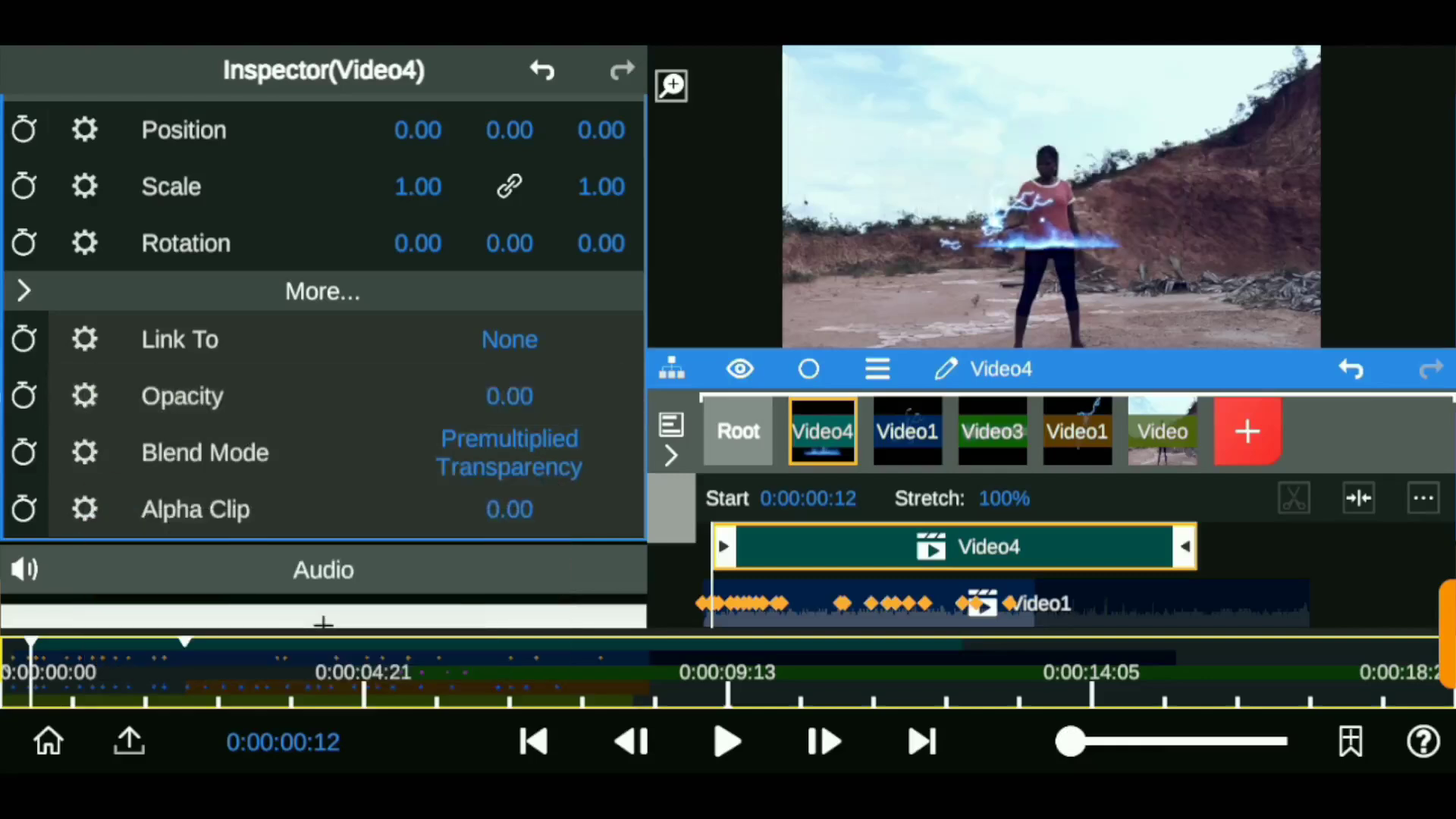
Step: Unlink the glow's scale and narrow it to about 0.56 wide, recentring it
scroll(324, 341, "up", 1)
left_click_drag(418, 172, 391, 171)
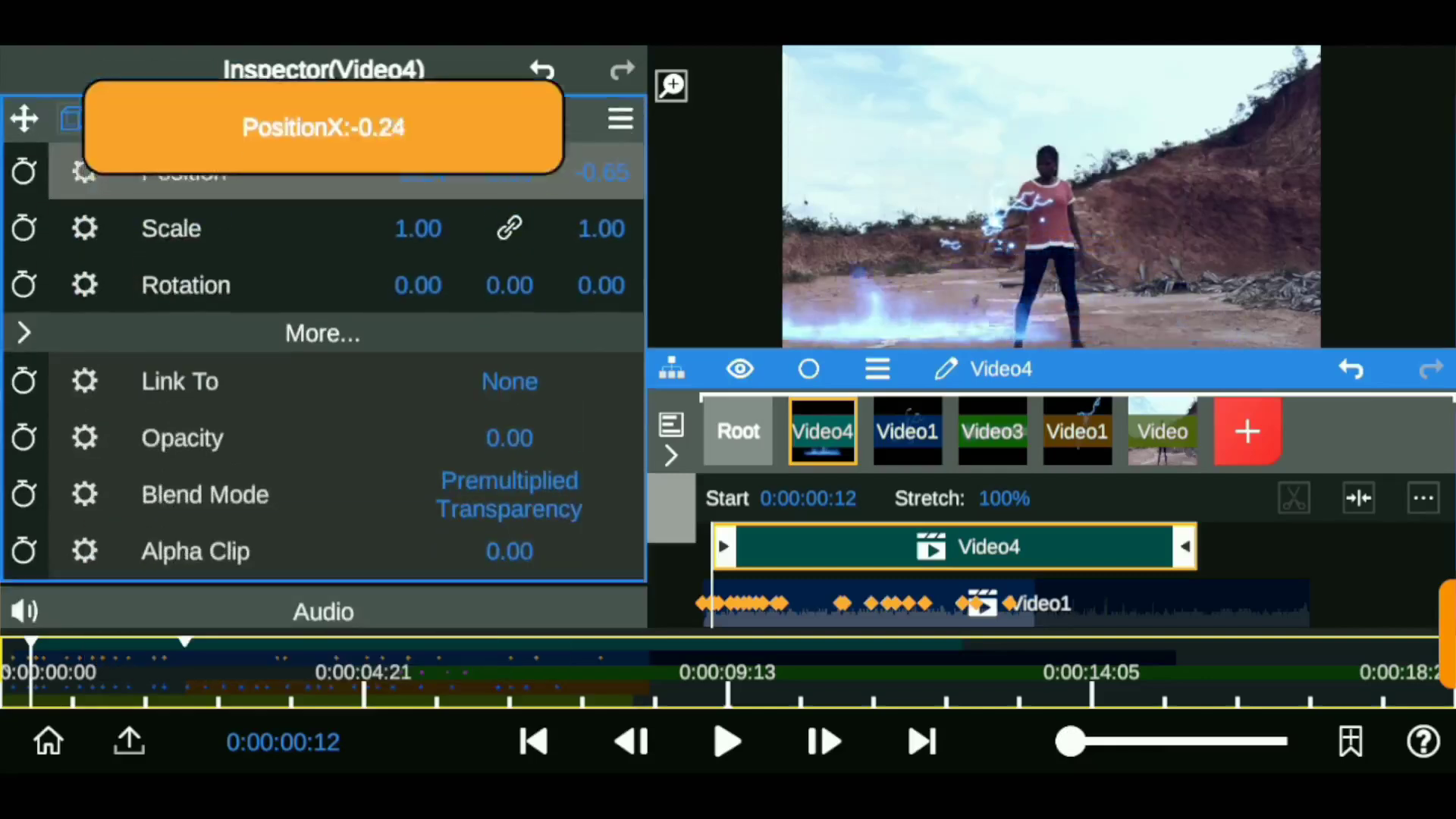
scroll(323, 342, "up", 1)
left_click(509, 228)
left_click_drag(601, 228, 599, 228)
left_click_drag(418, 228, 348, 229)
left_click_drag(418, 172, 507, 171)
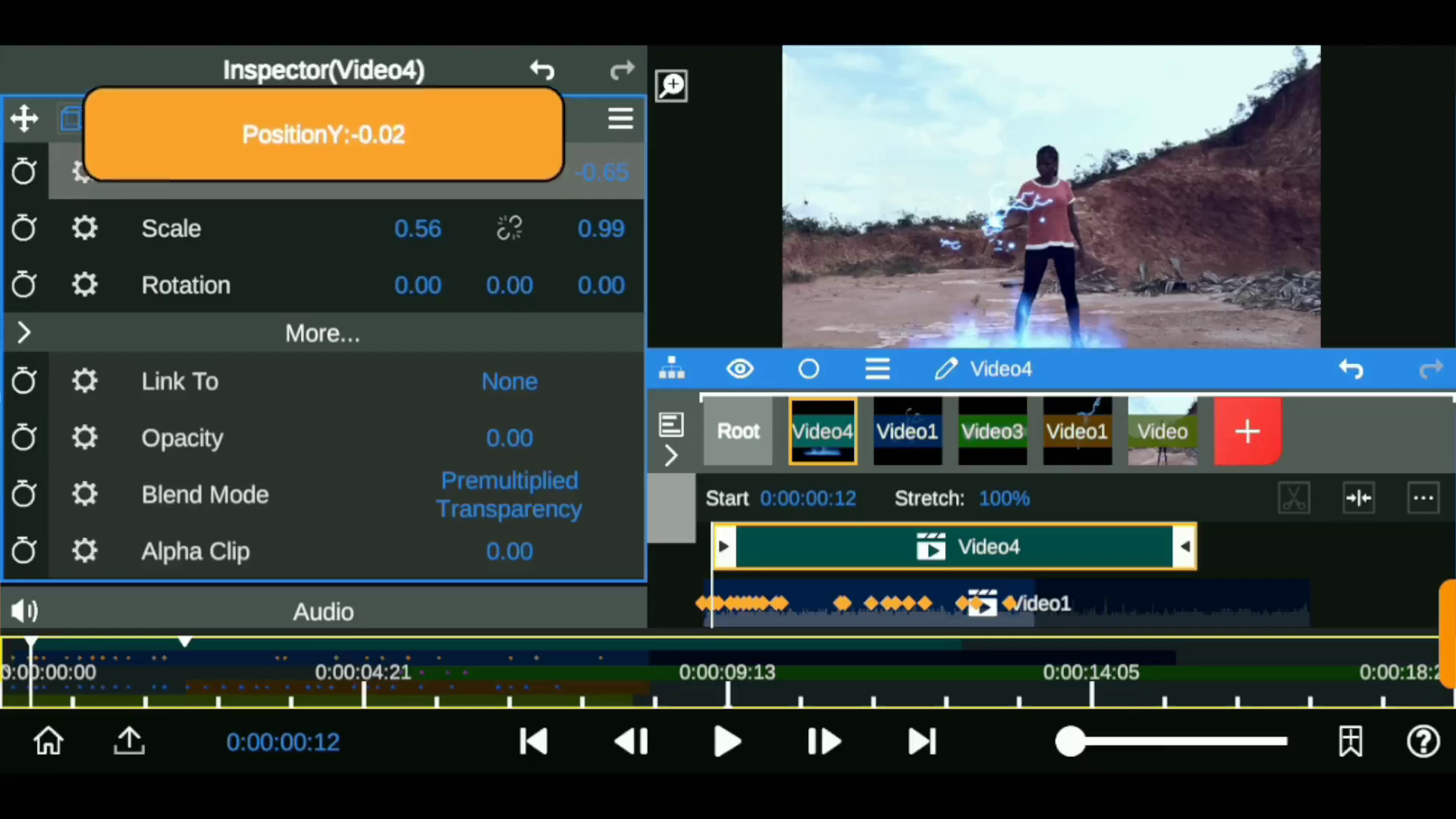
Step: Stretch the glow to 1.41 tall and 0.34 wide, positioning it around her feet
left_click_drag(602, 228, 637, 228)
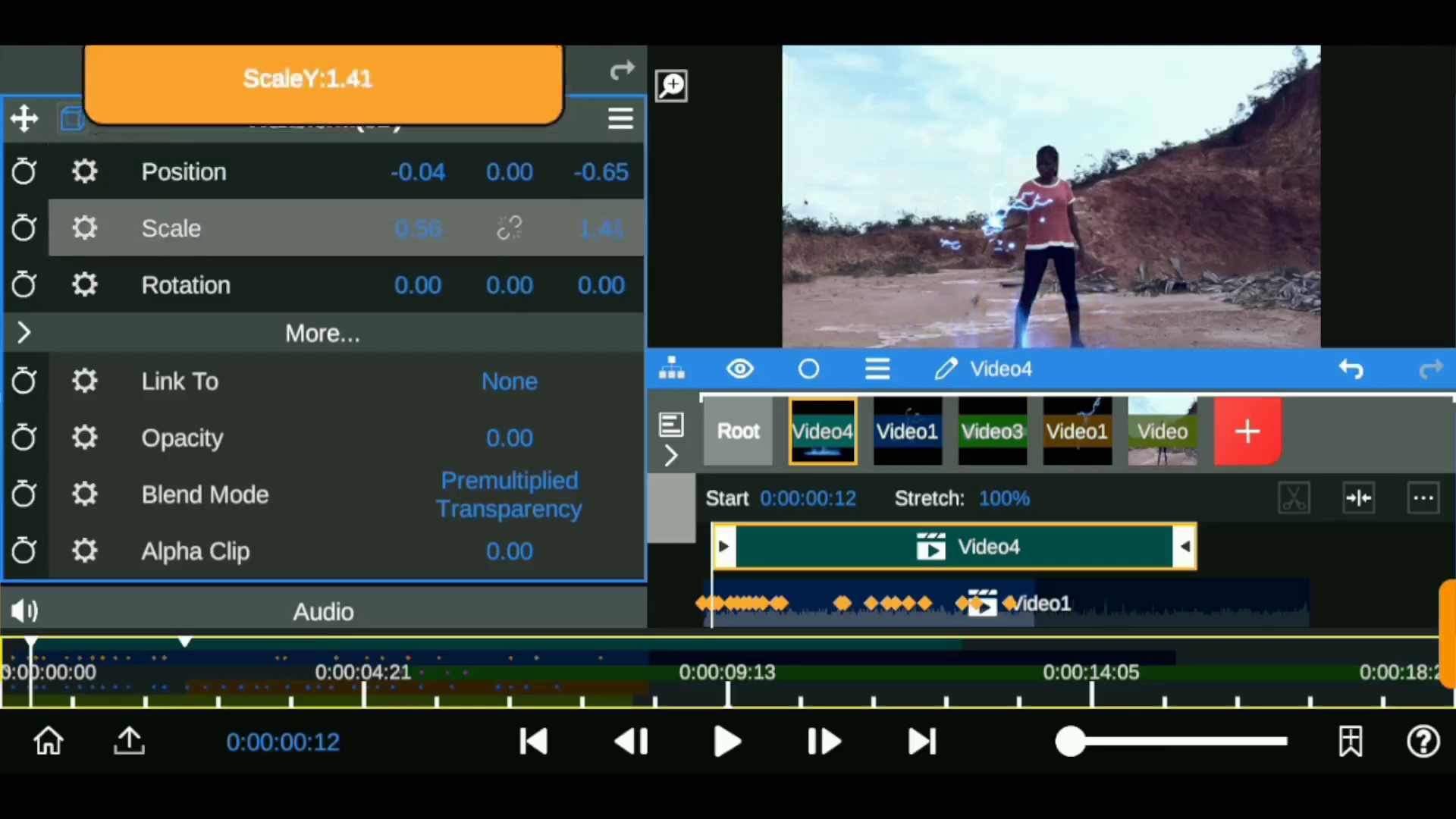
left_click_drag(510, 172, 523, 171)
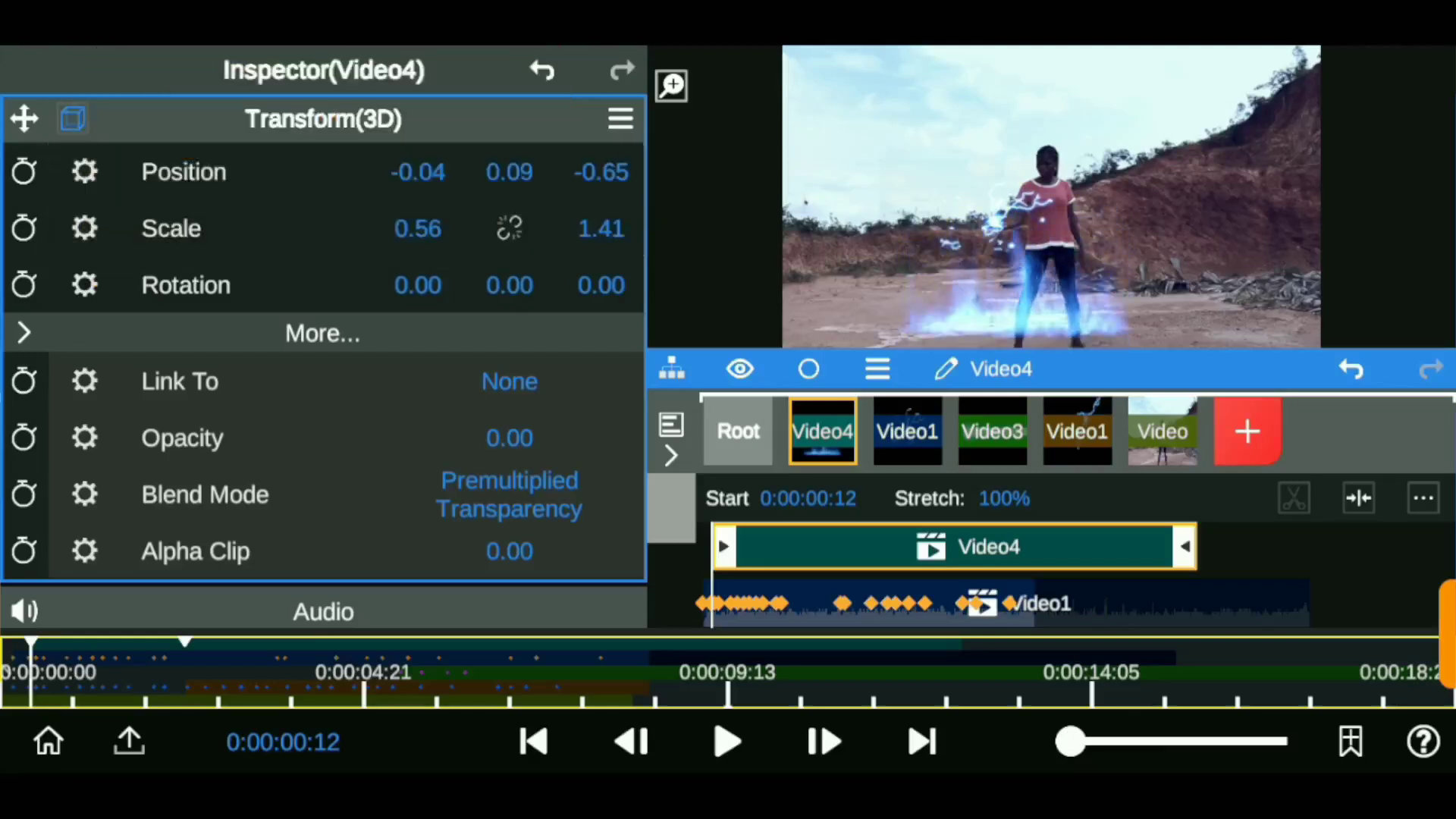
left_click_drag(417, 228, 380, 228)
left_click_drag(418, 171, 422, 171)
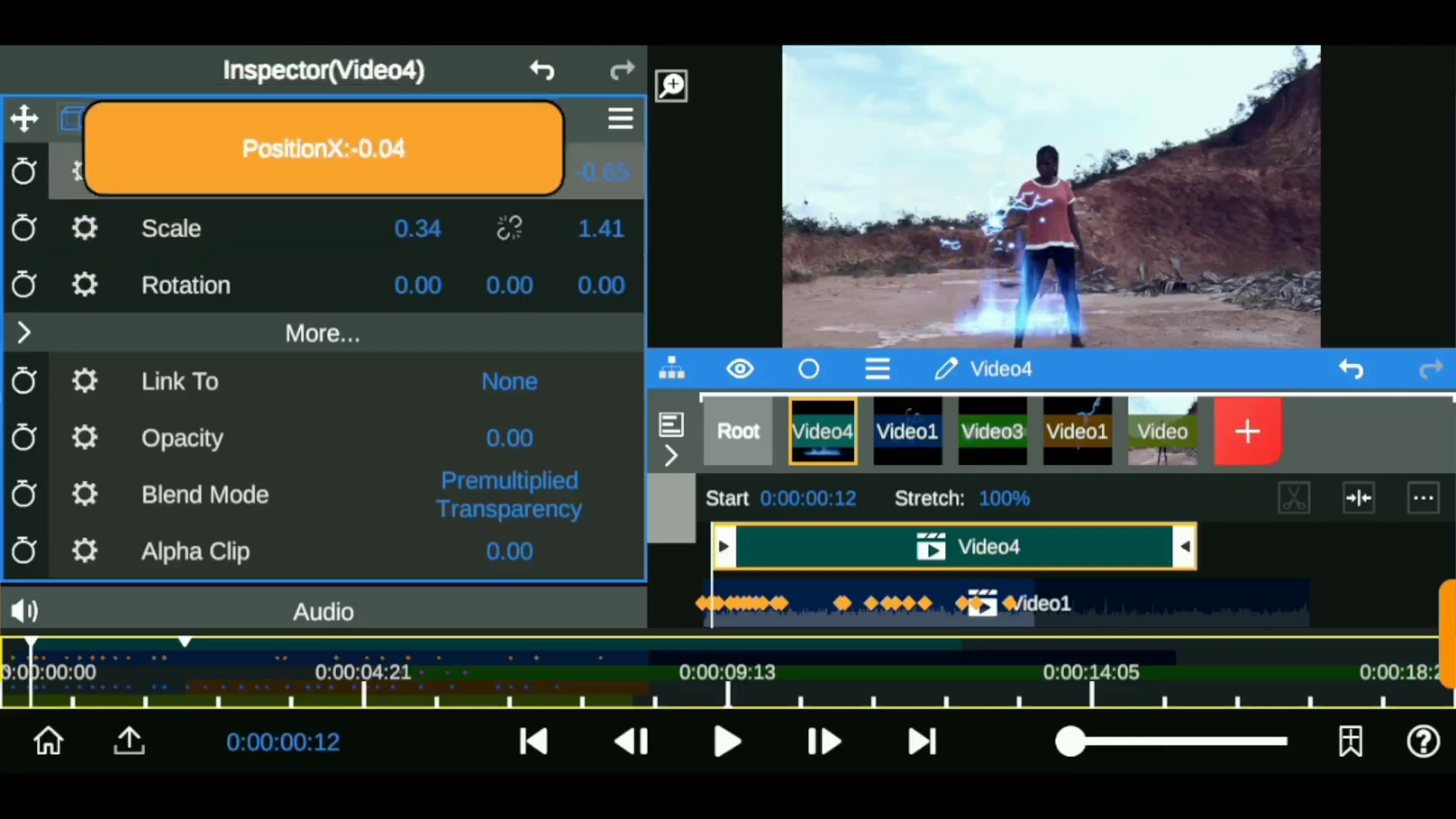
left_click(922, 741)
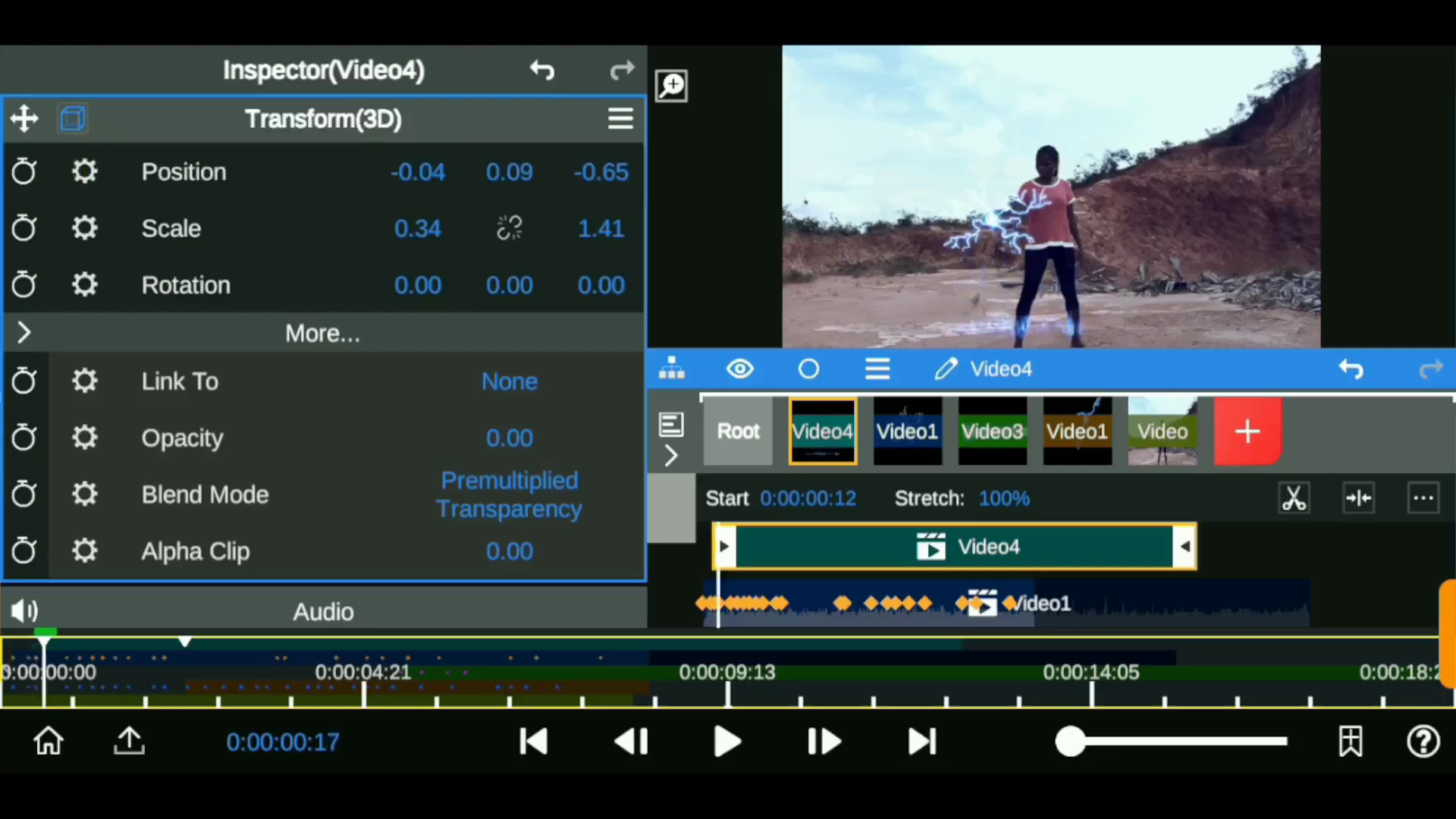
left_click(534, 741)
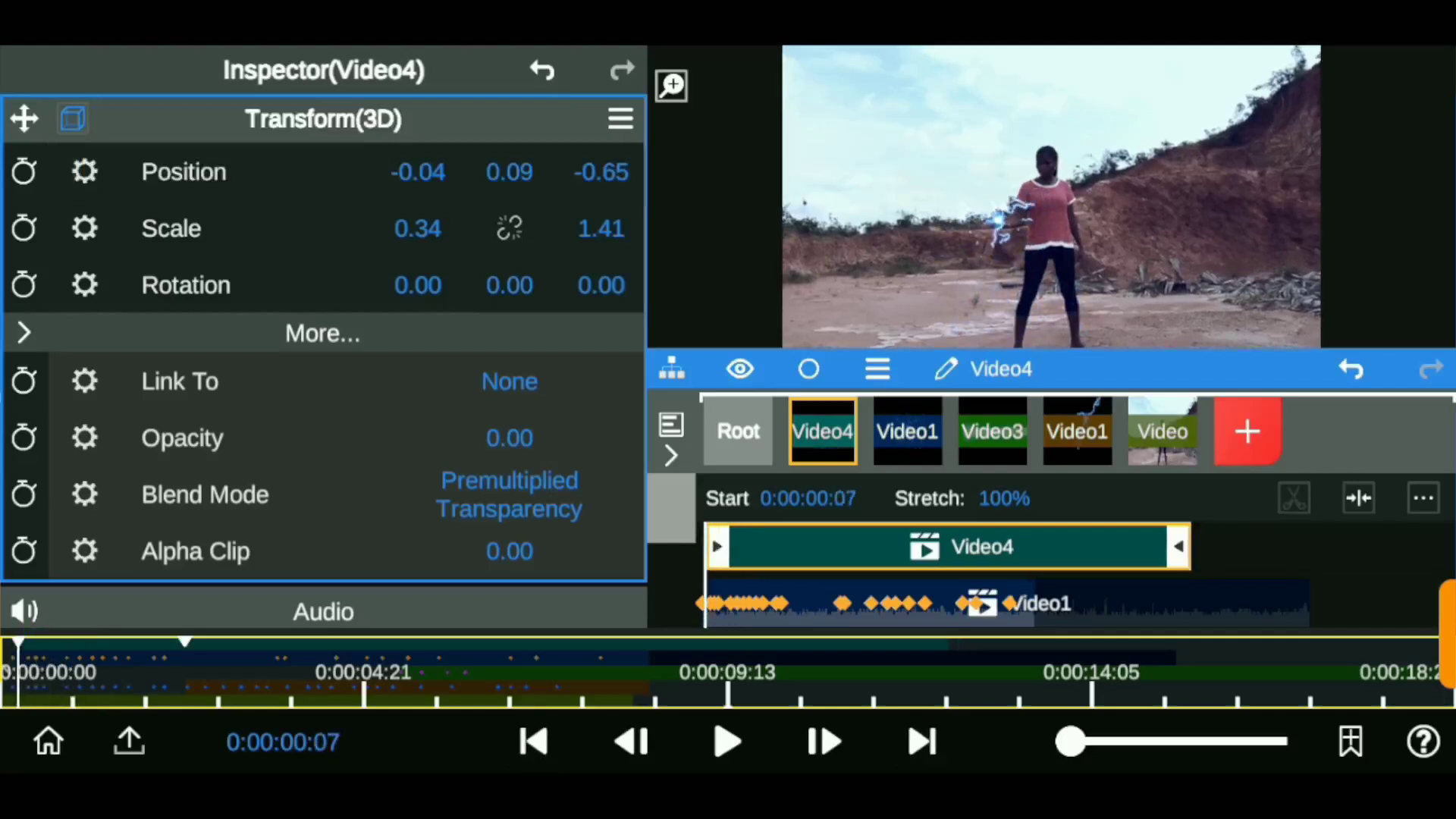
left_click(738, 431)
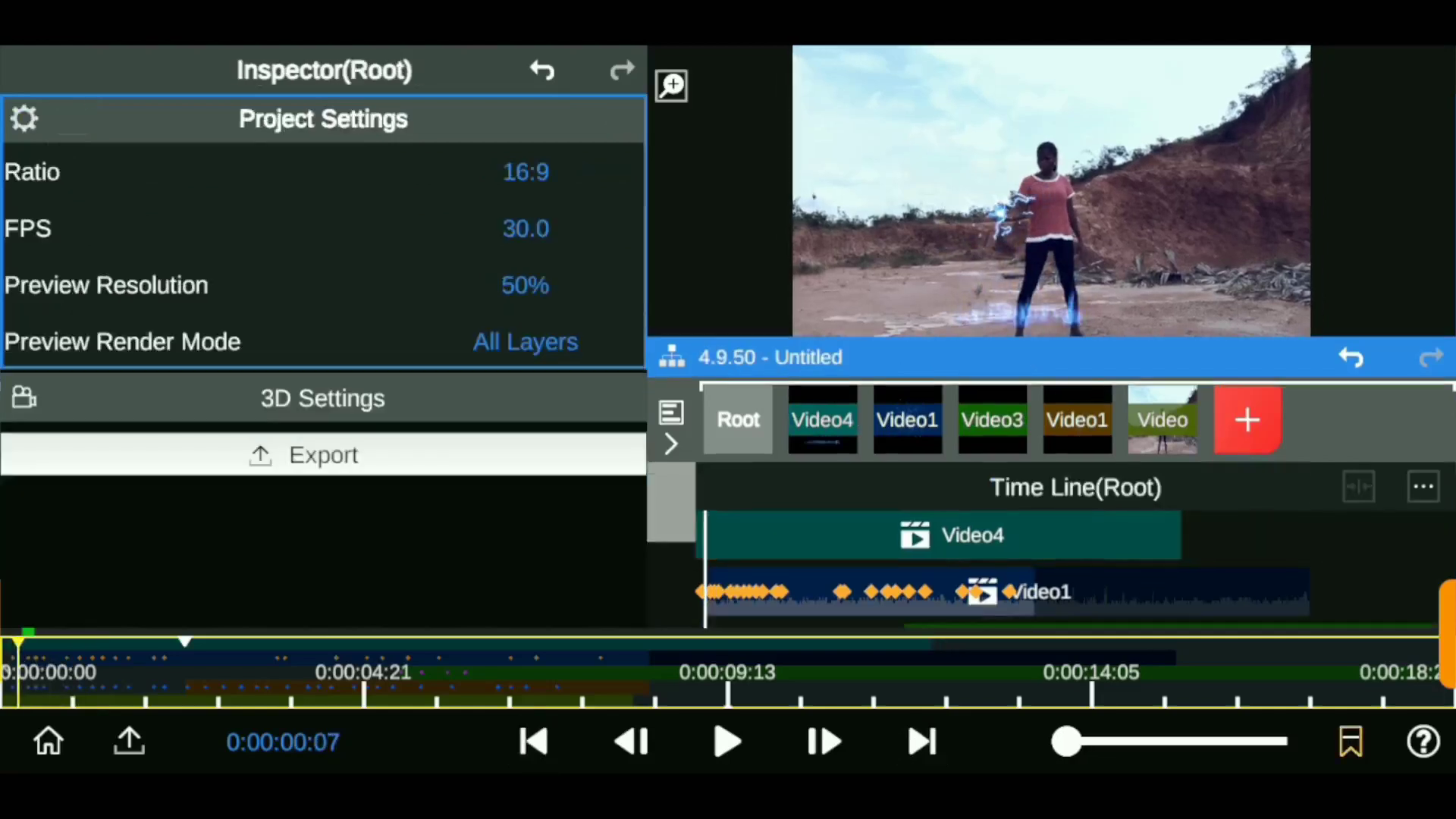
Step: Scrub the root timeline to preview the combined effects around the eight-second mark
left_click_drag(703, 591, 699, 592)
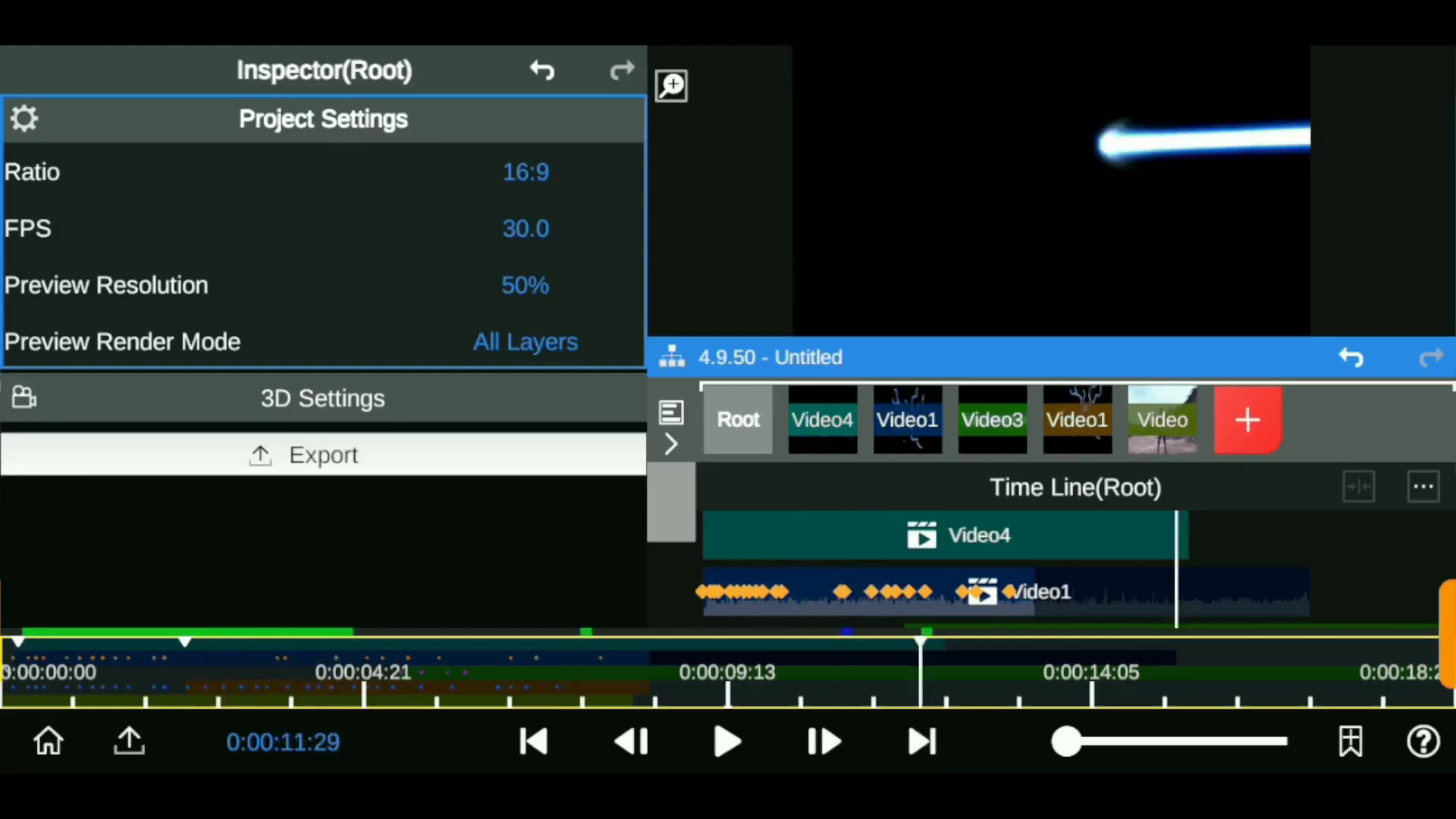
scroll(1062, 569, "down", 2)
left_click(636, 675)
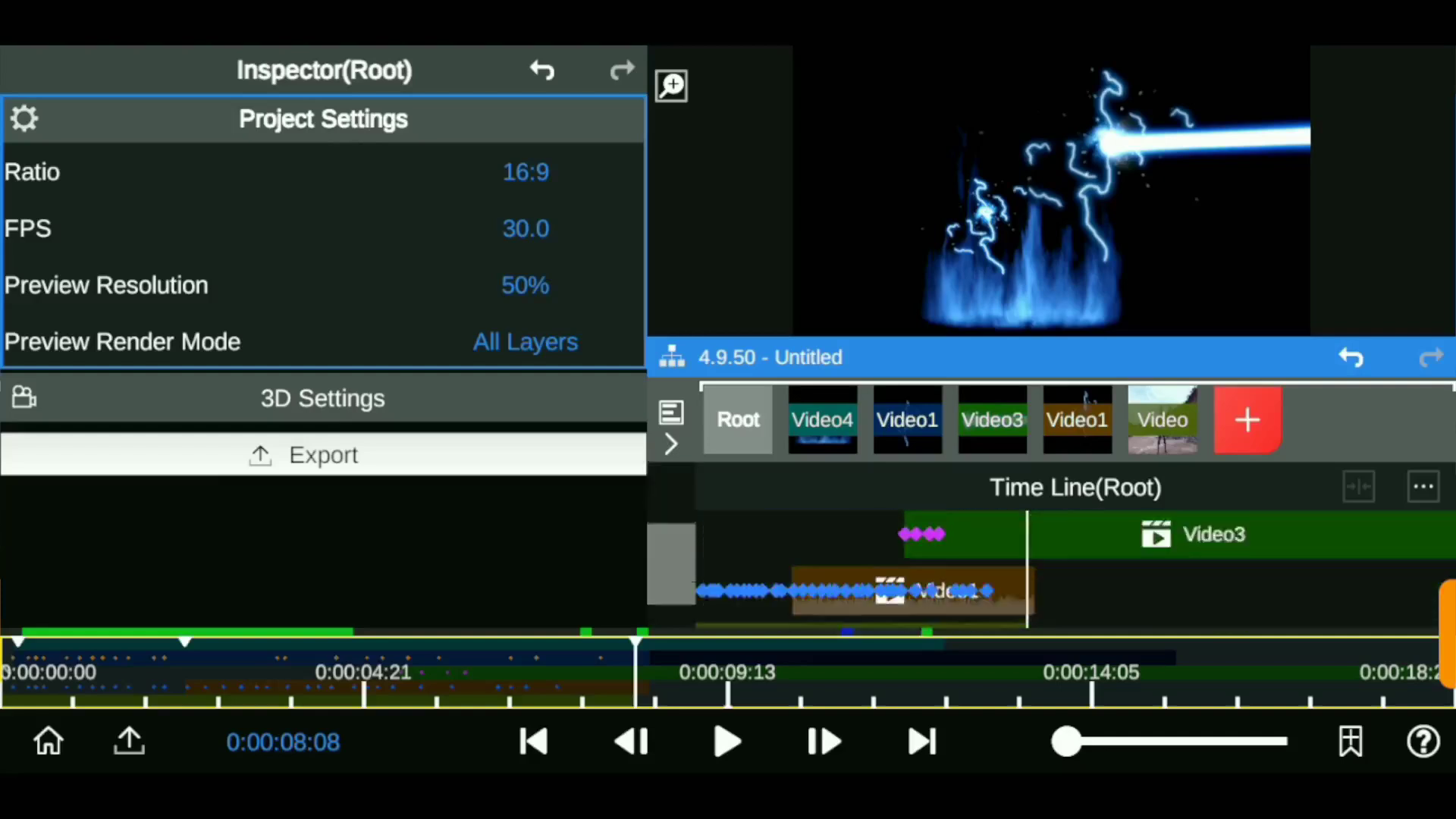
scroll(1062, 569, "down", 2)
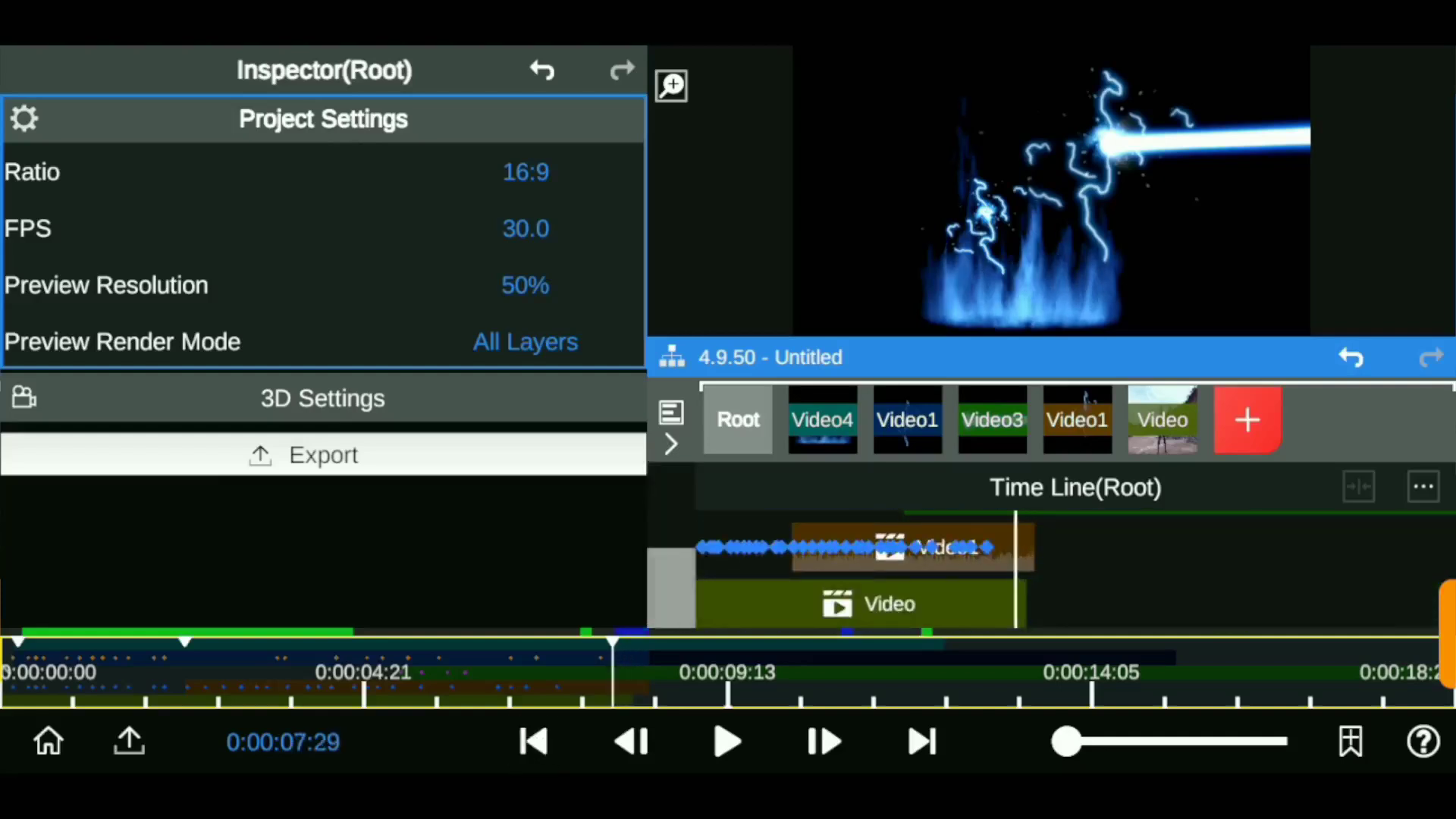
scroll(1062, 569, "up", 2)
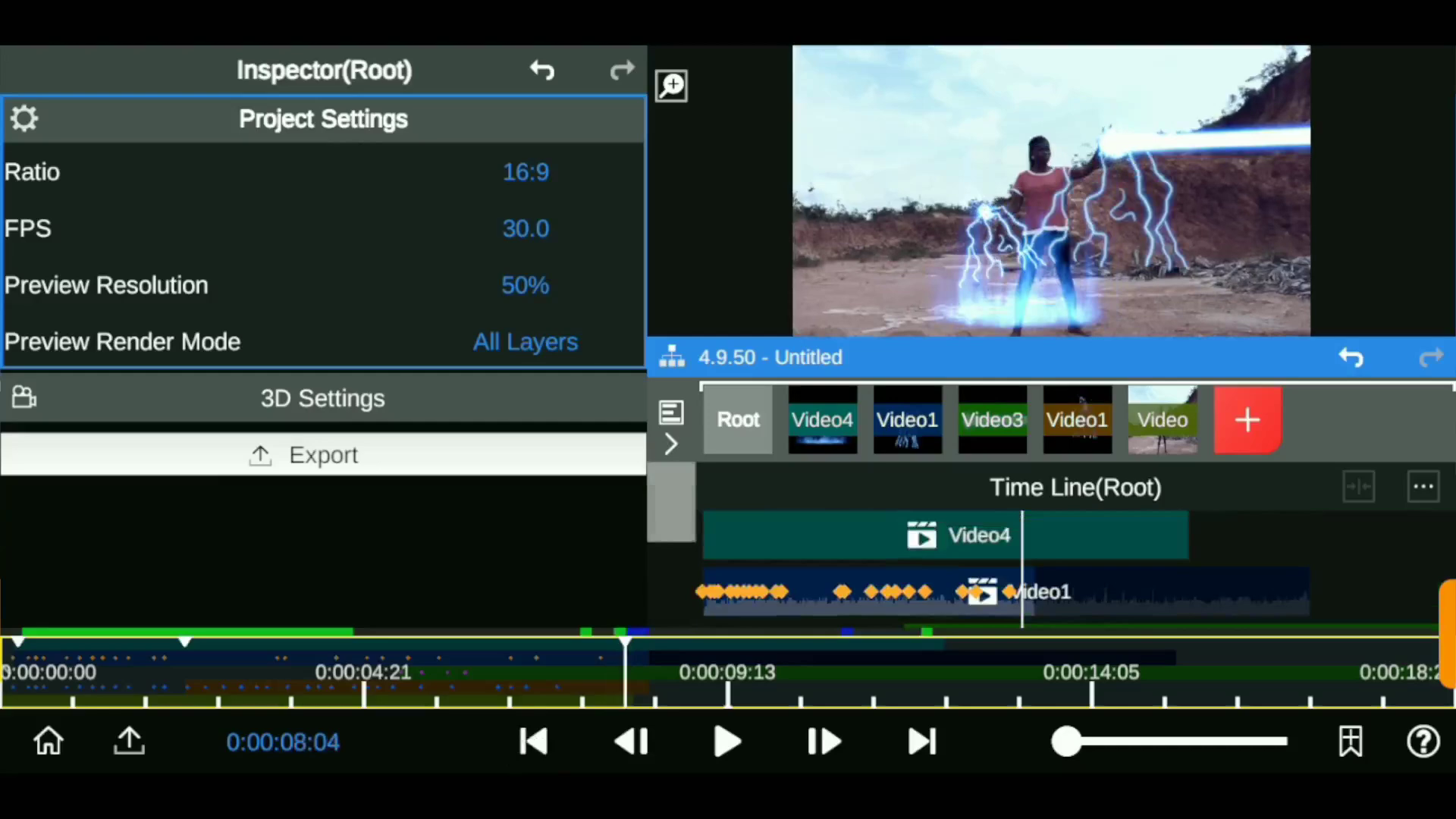
Step: Inspect the Video3 beam and Video1 lightning layers, checking the lightning frame by frame
left_click(1214, 572)
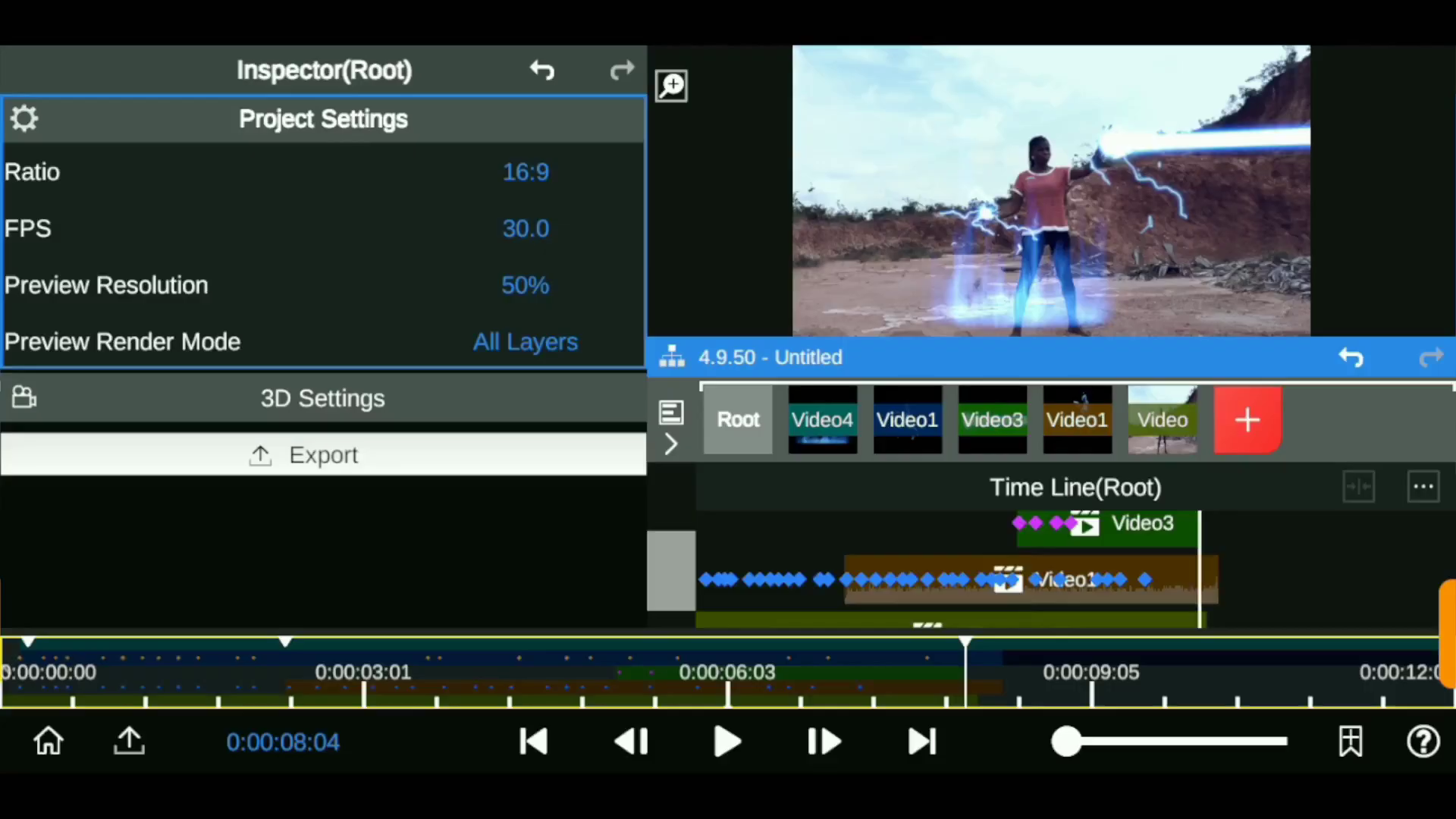
left_click(1031, 581)
scroll(956, 569, "down", 1)
scroll(956, 569, "up", 2)
scroll(956, 569, "left", 1)
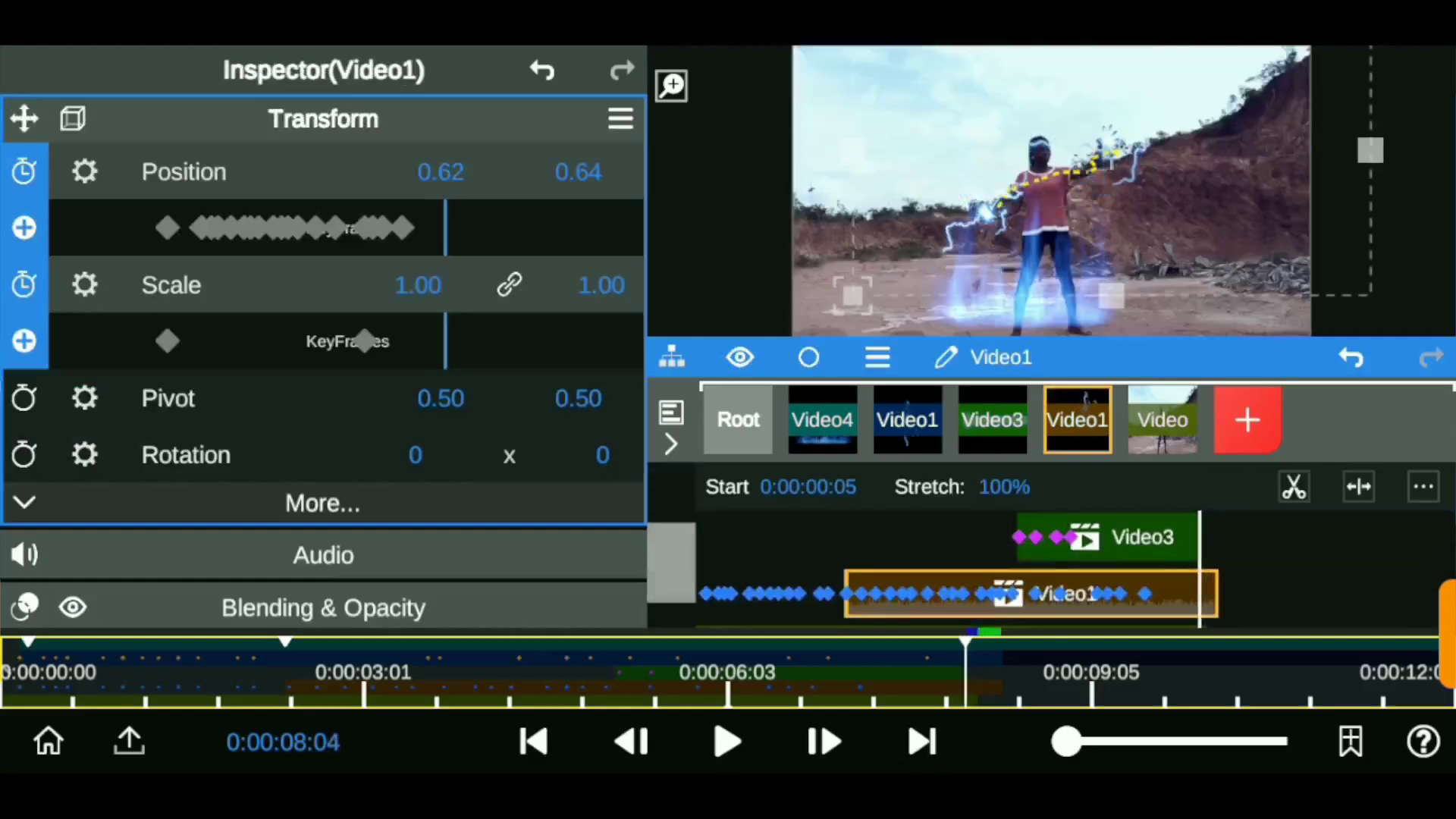
scroll(956, 568, "up", 2)
scroll(955, 569, "down", 2)
scroll(955, 569, "down", 1)
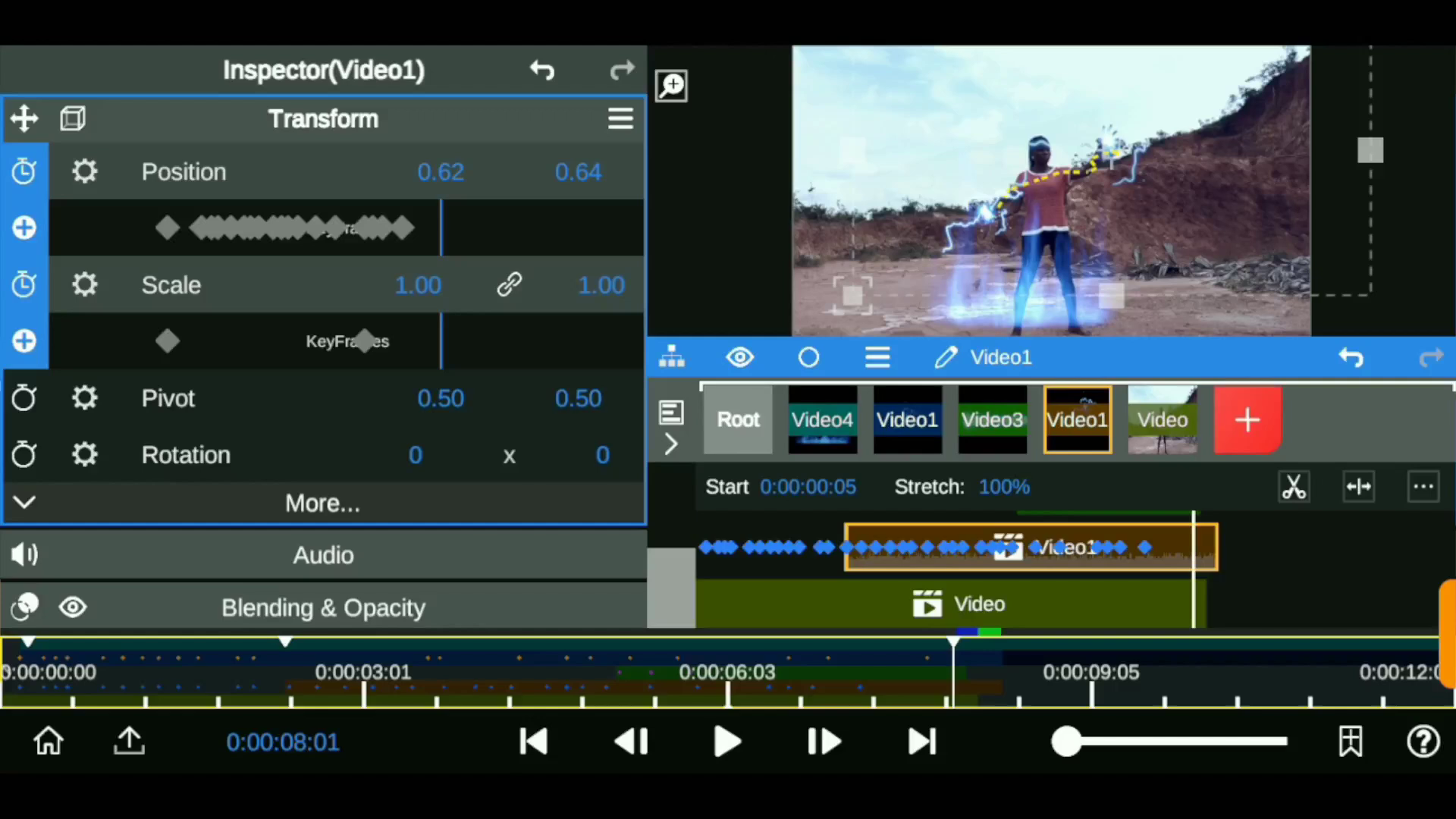
scroll(955, 569, "up", 1)
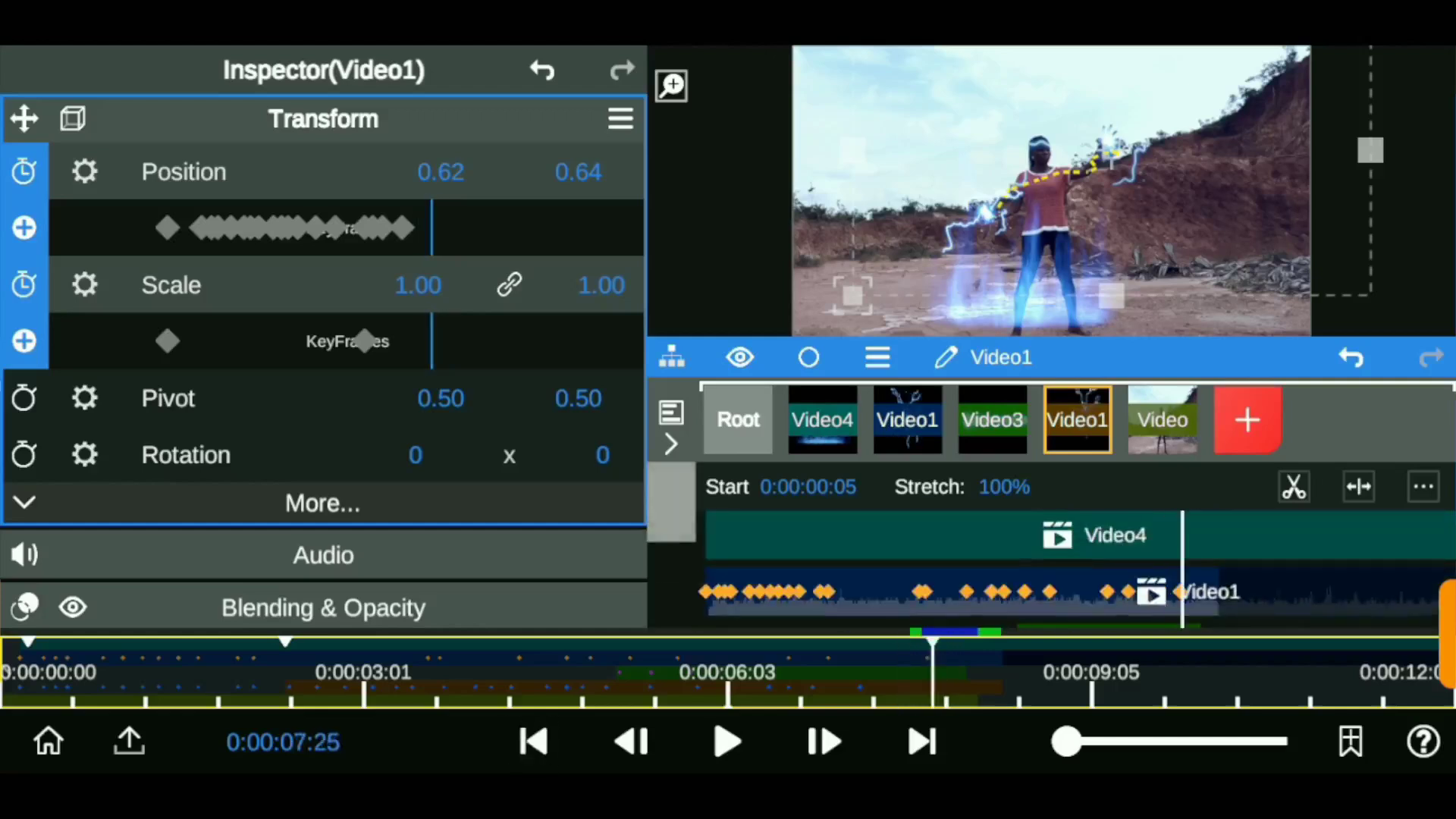
scroll(956, 569, "down", 1)
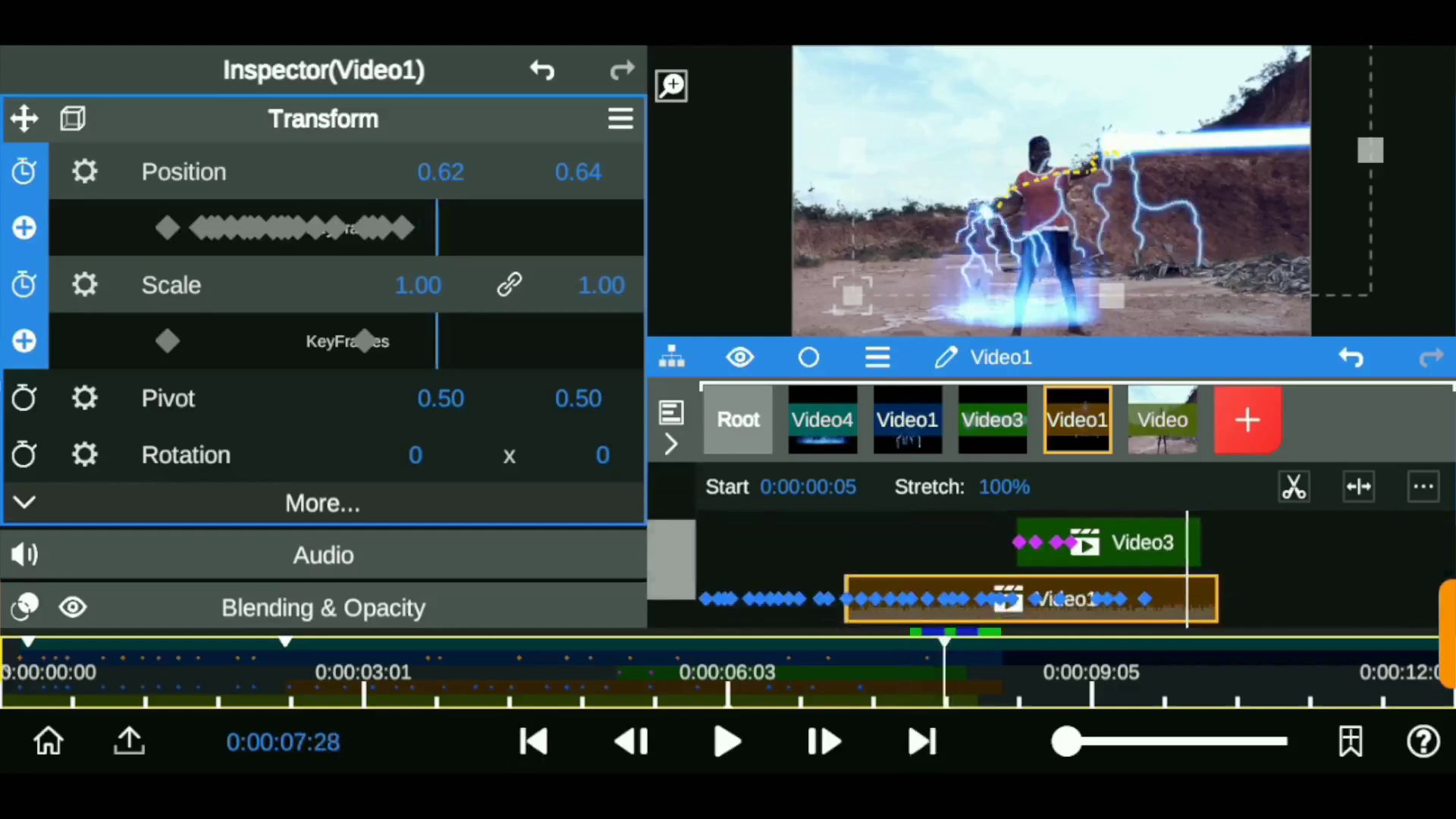
left_click(922, 742)
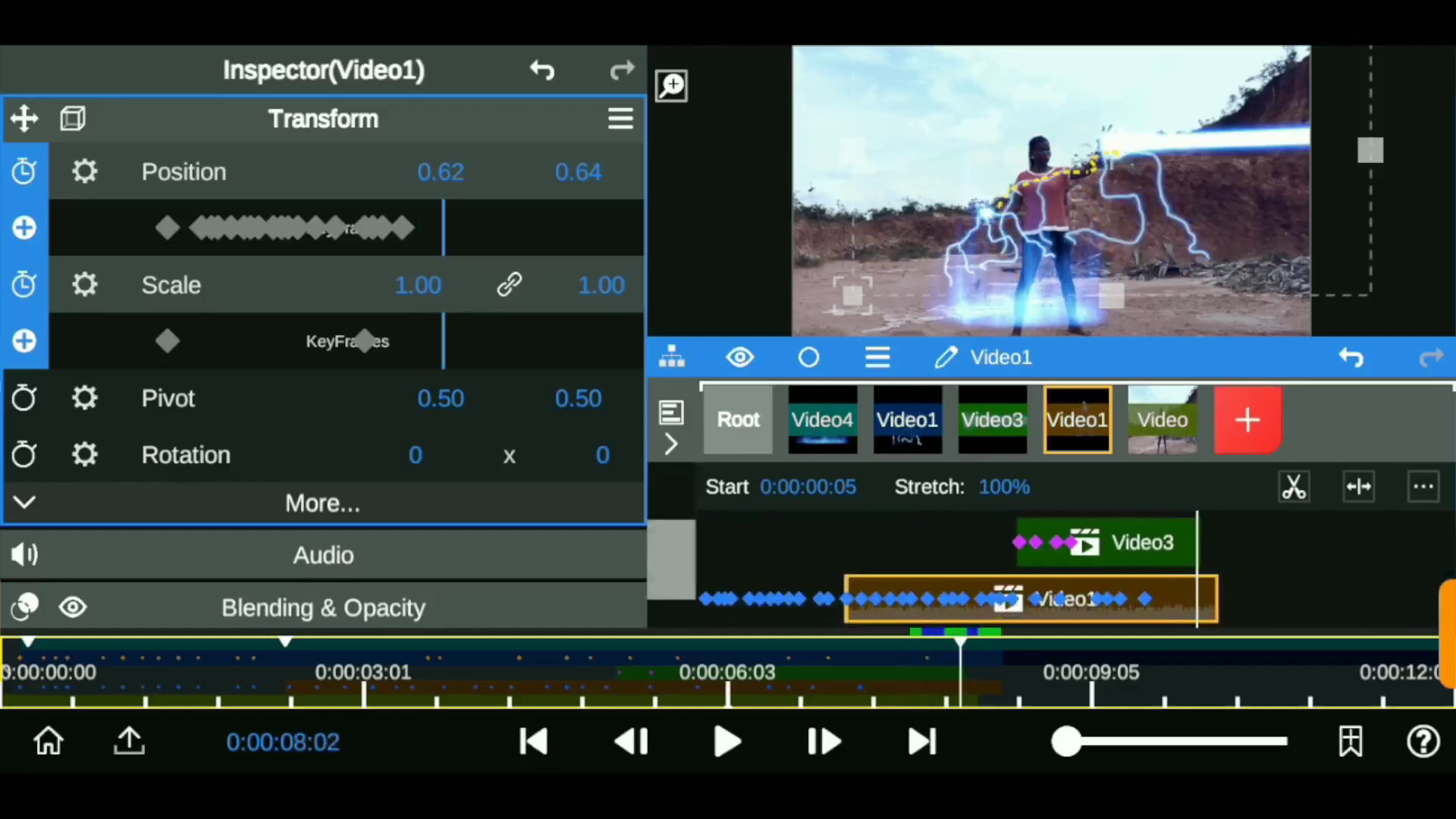
Step: Step through the Video1 and Video4 layers, ending on the base footage's Cold_L filter at 0.78
left_click(759, 542)
left_click(948, 599)
scroll(955, 569, "up", 1)
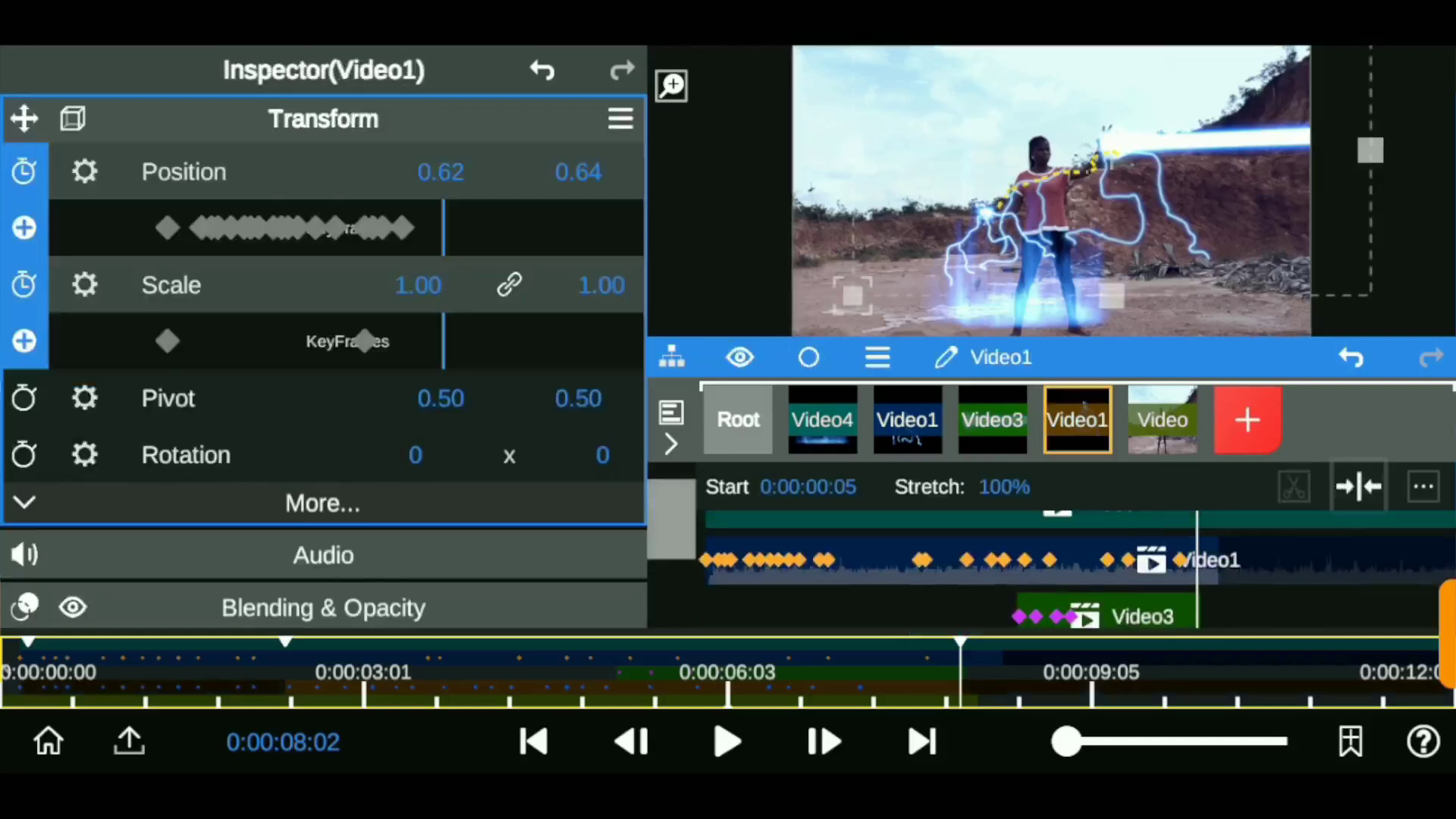
left_click(948, 561)
left_click(948, 561)
scroll(956, 561, "up", 1)
left_click(948, 535)
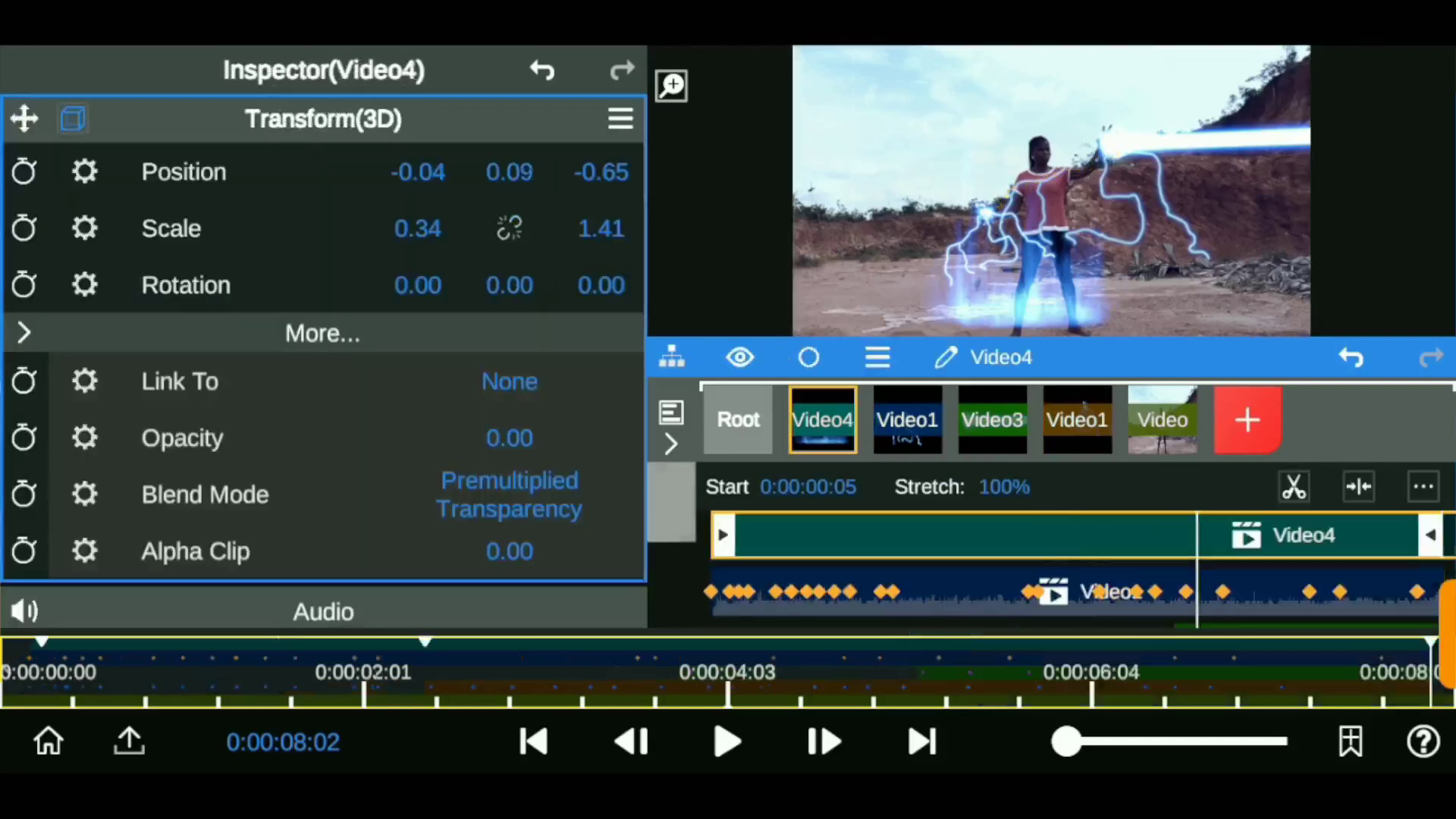
scroll(1062, 569, "down", 1)
scroll(1062, 569, "down", 1)
left_click(1099, 603)
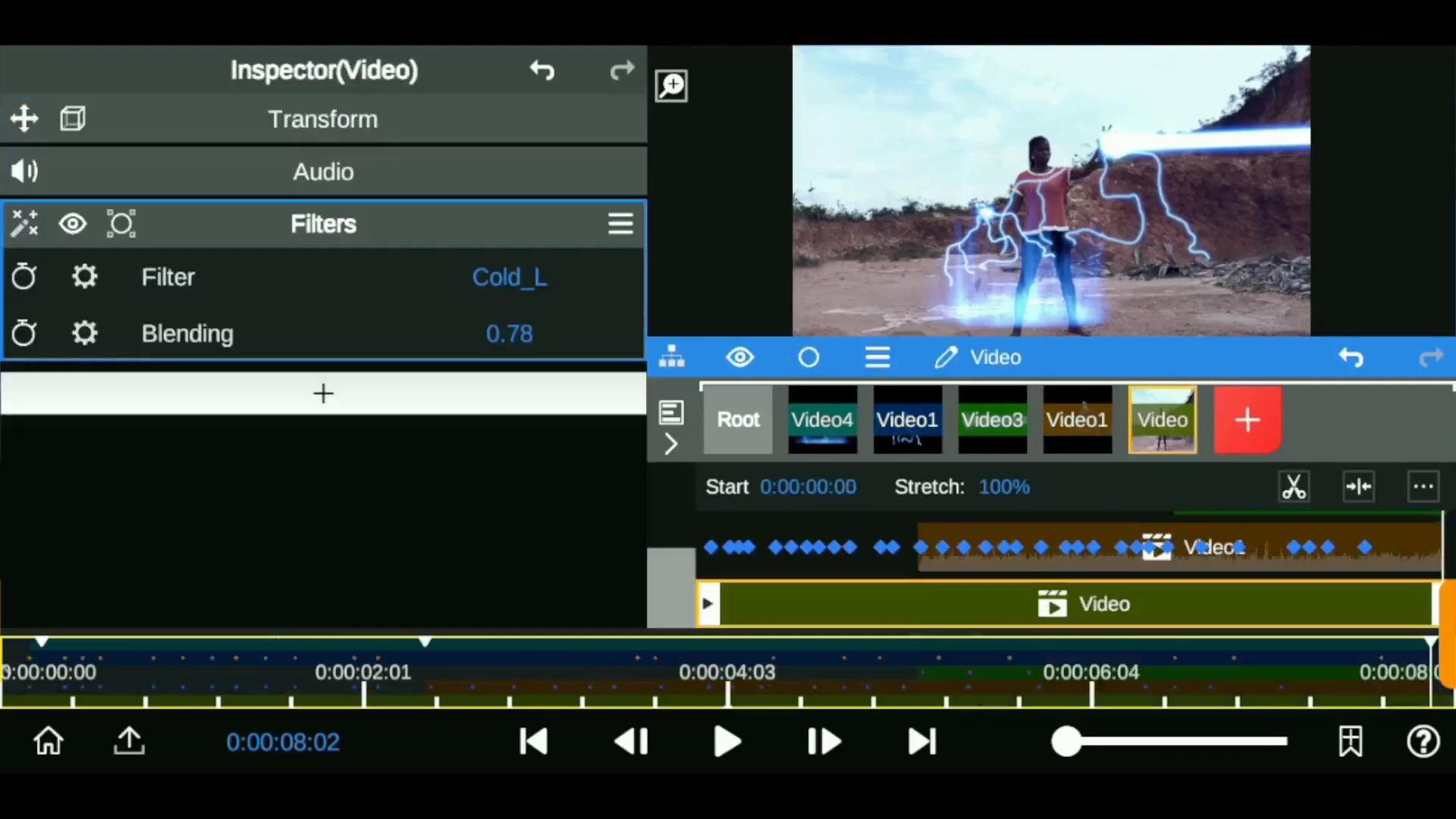
scroll(1061, 569, "up", 2)
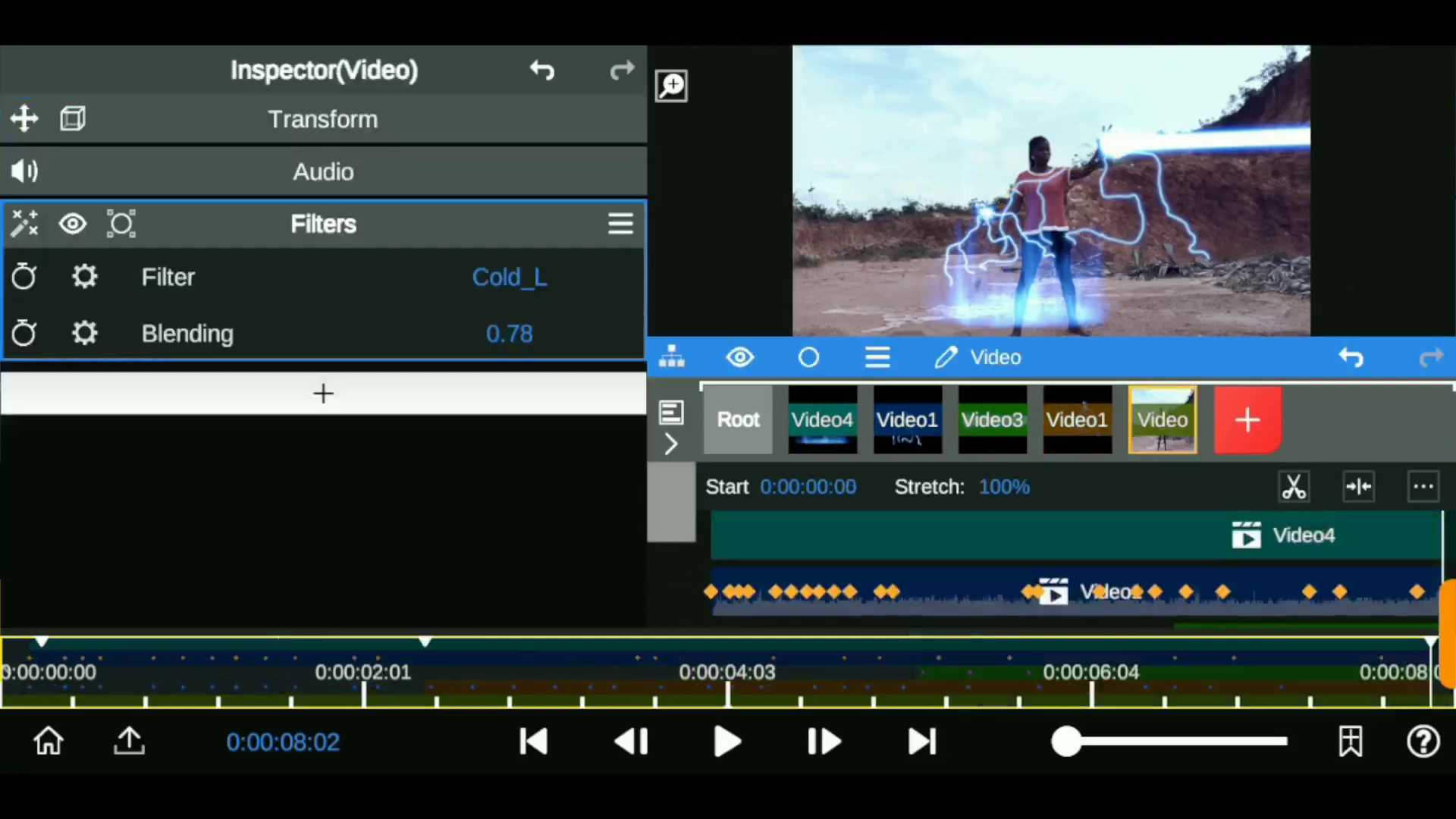
Step: Enable position and scale keyframes on the Video4 overlay and tilt its rotation
left_click(986, 535)
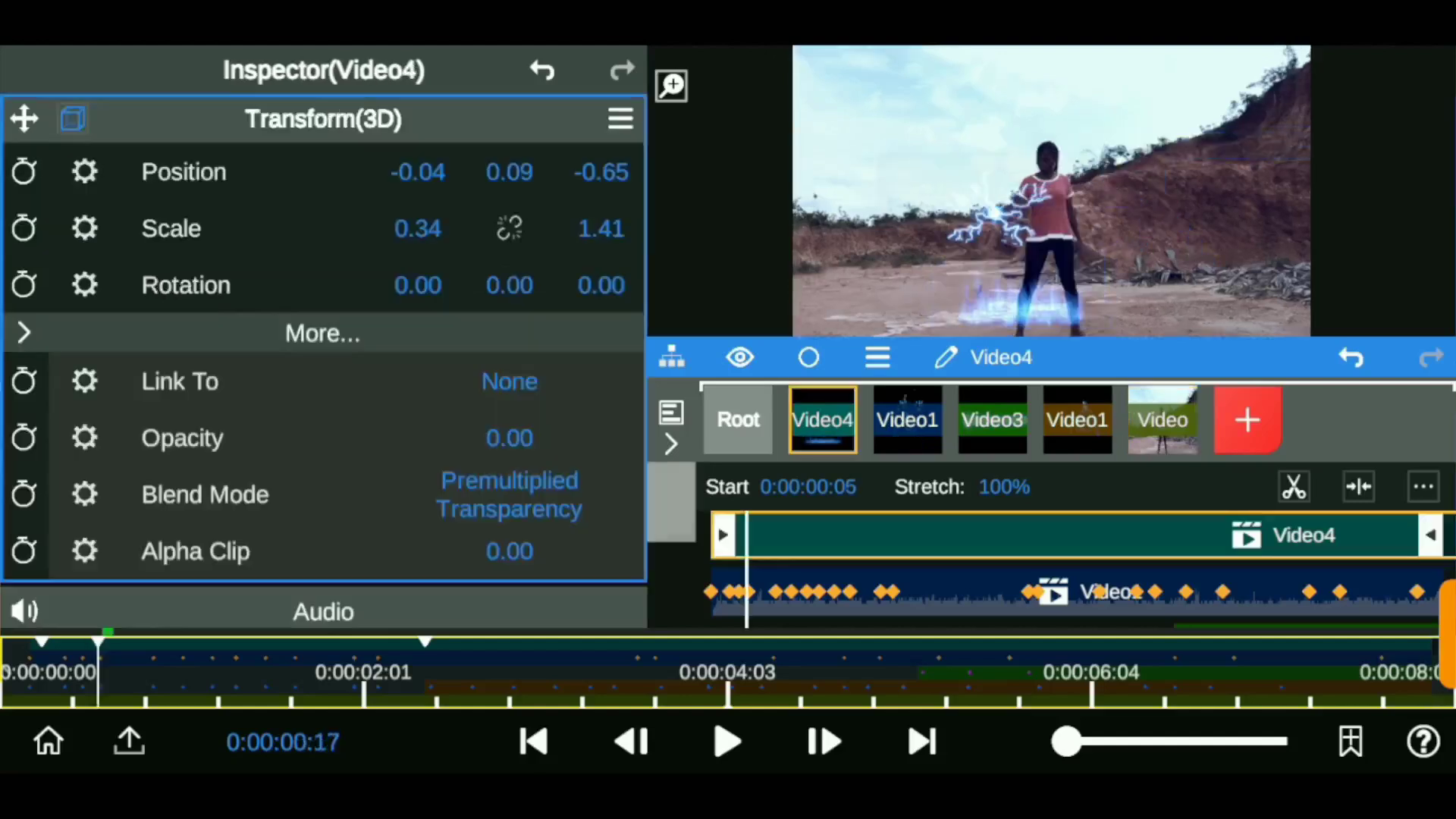
left_click(184, 172)
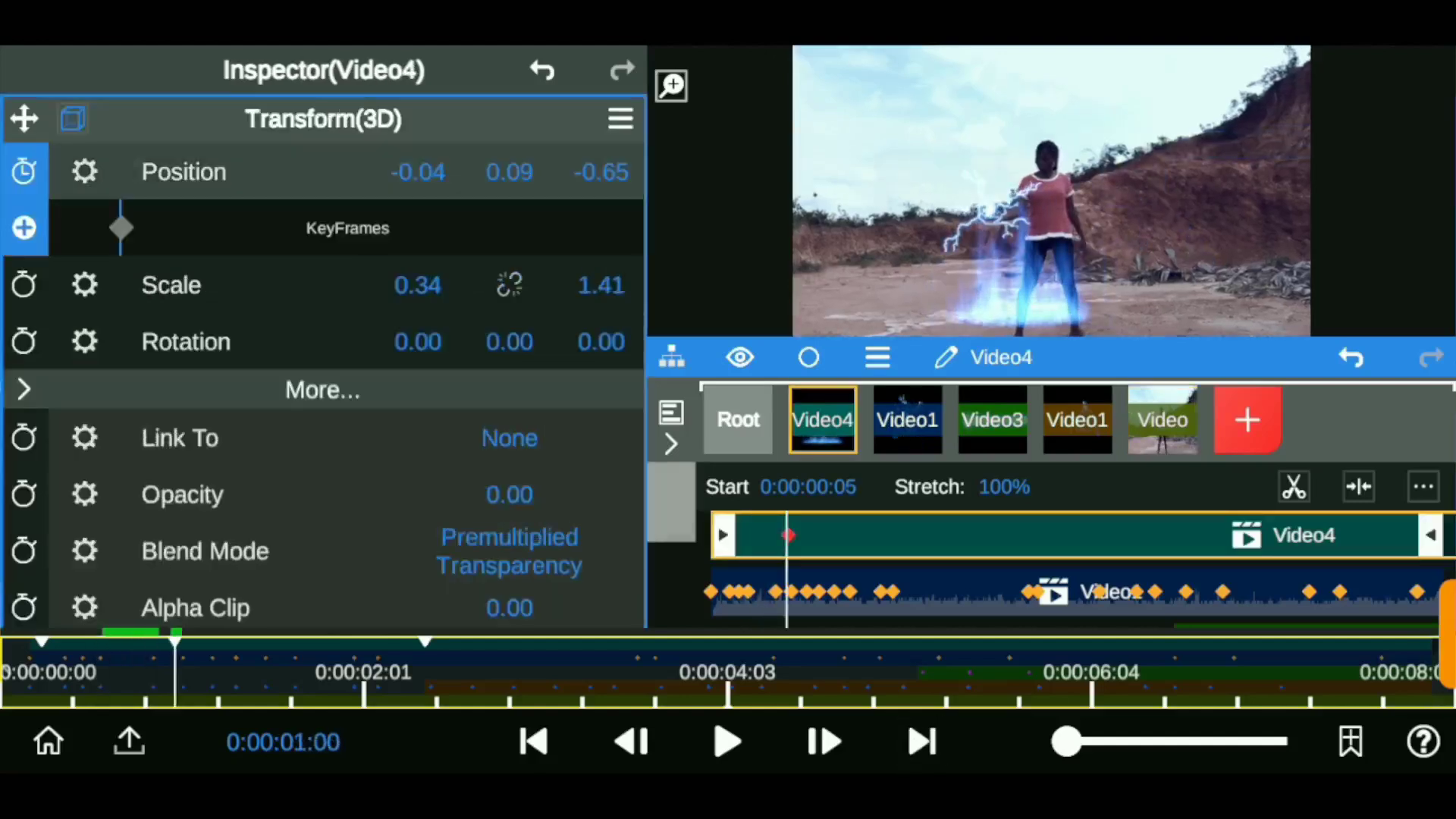
left_click(186, 341)
left_click(171, 284)
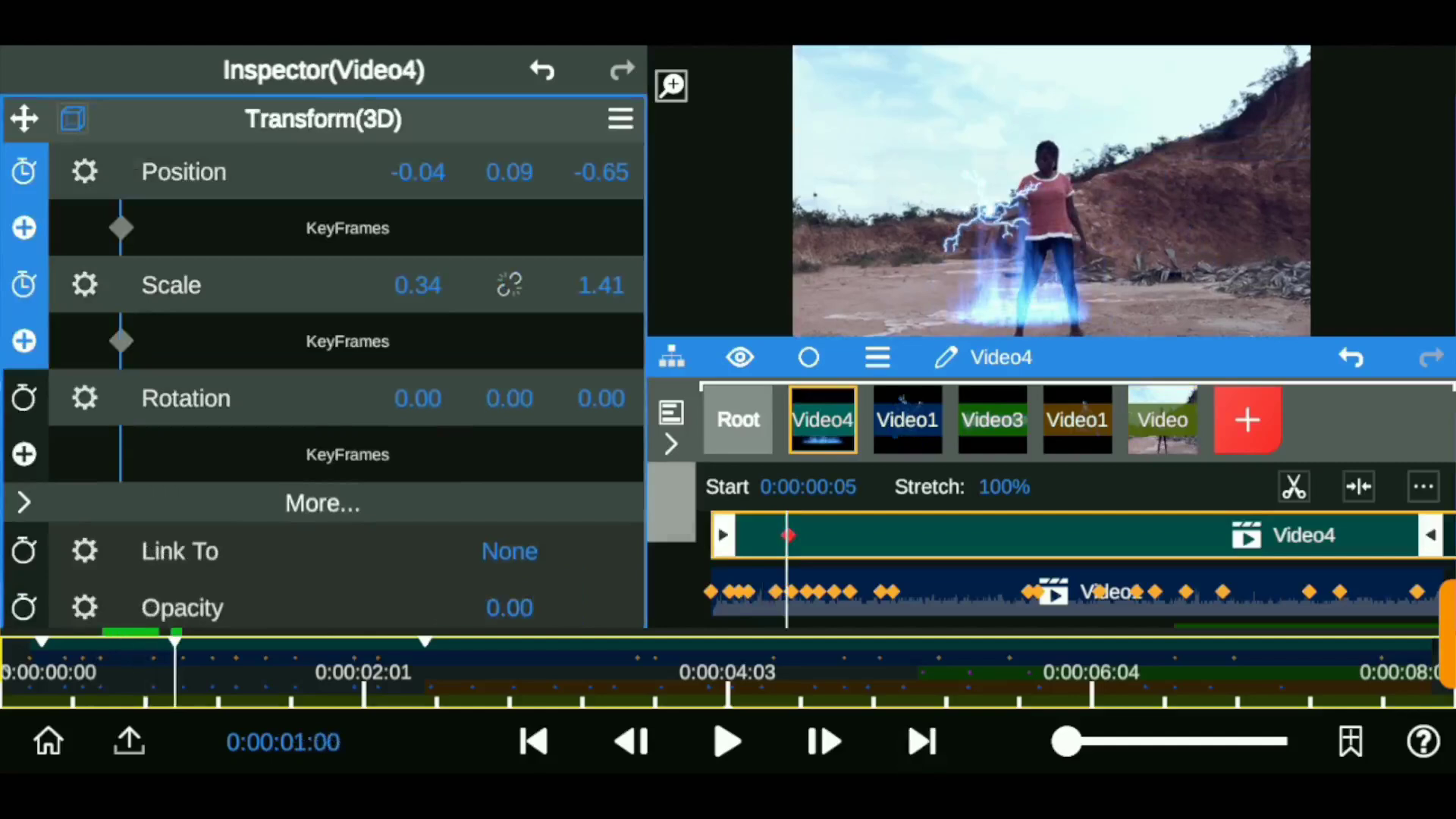
left_click(186, 398)
left_click_drag(509, 398, 432, 398)
left_click(602, 398)
Step: Set the overlay to position -0.01, 0.11 and scale 0.31 by 1.49 with slight rotation
left_click_drag(509, 171, 516, 171)
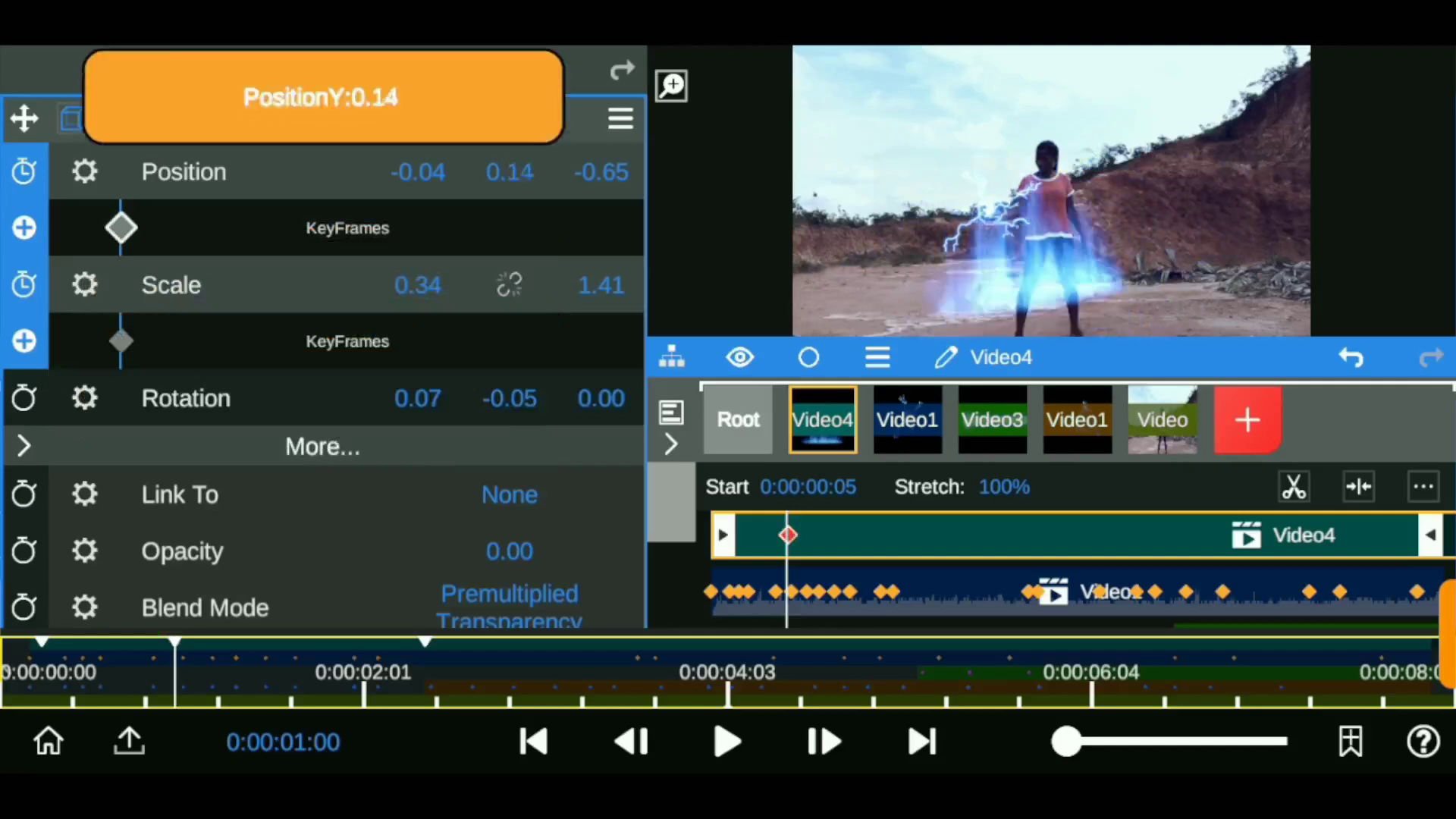
left_click_drag(418, 398, 413, 398)
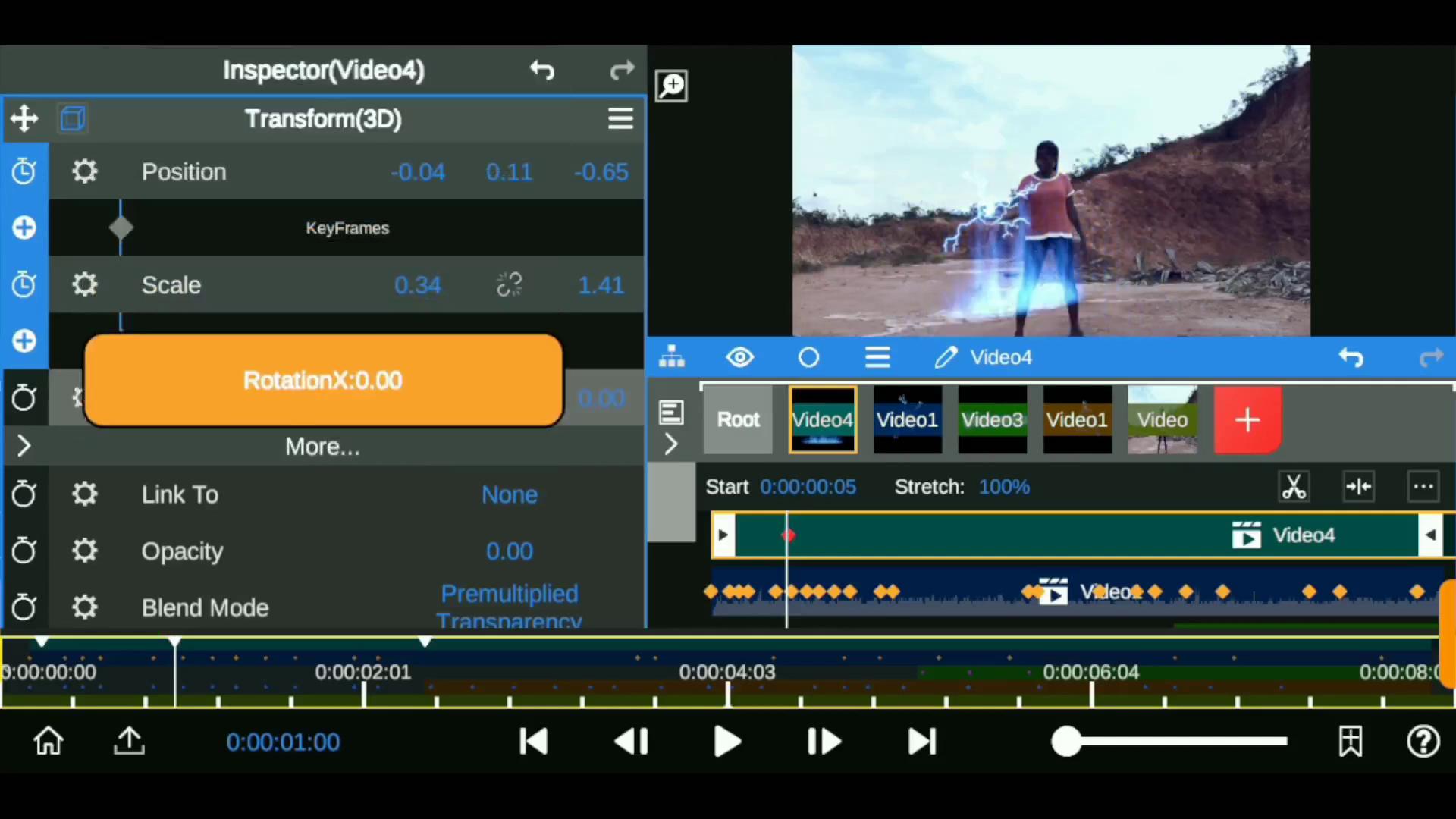
left_click_drag(602, 398, 600, 398)
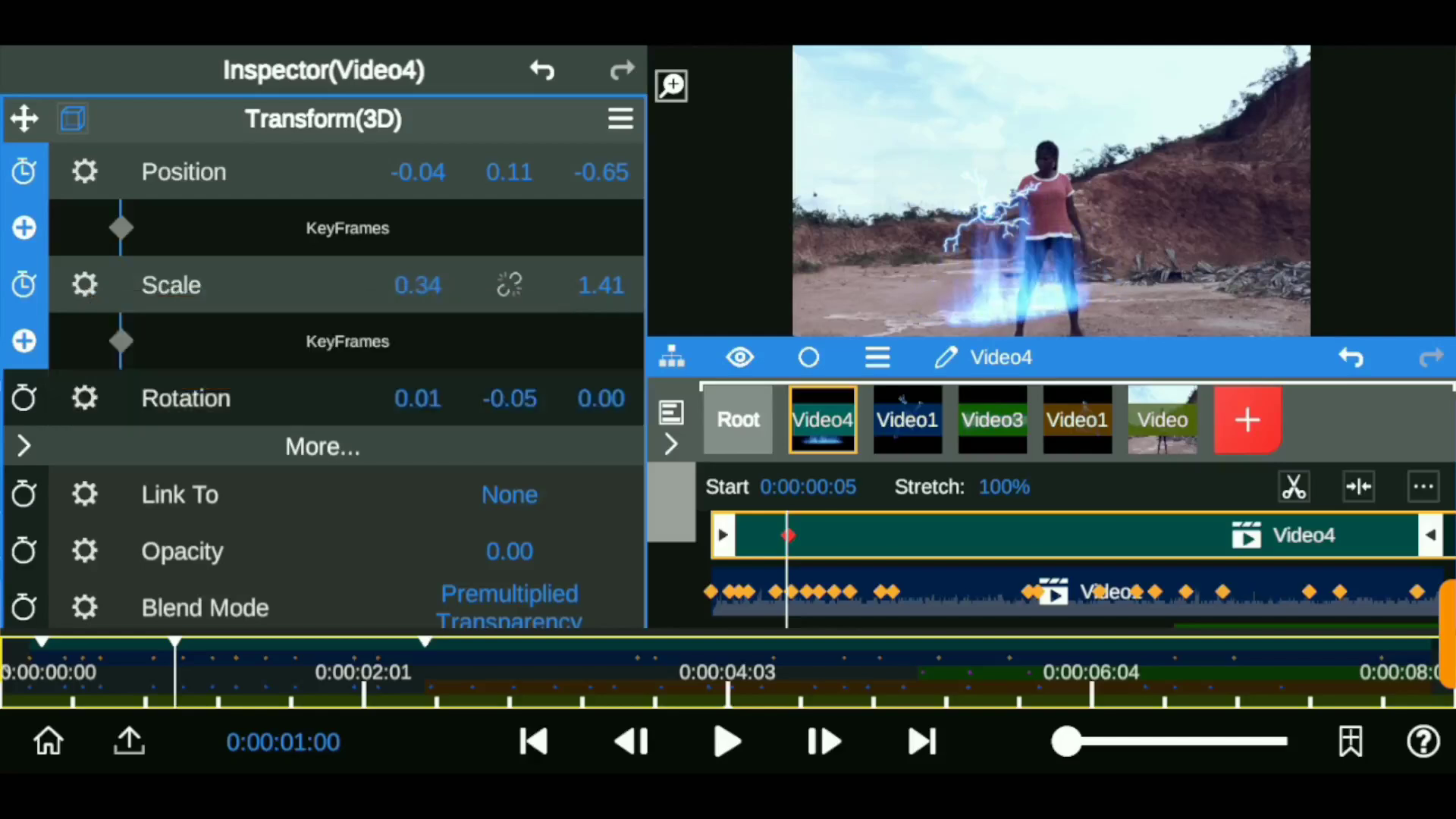
left_click_drag(418, 285, 421, 284)
left_click_drag(601, 284, 607, 284)
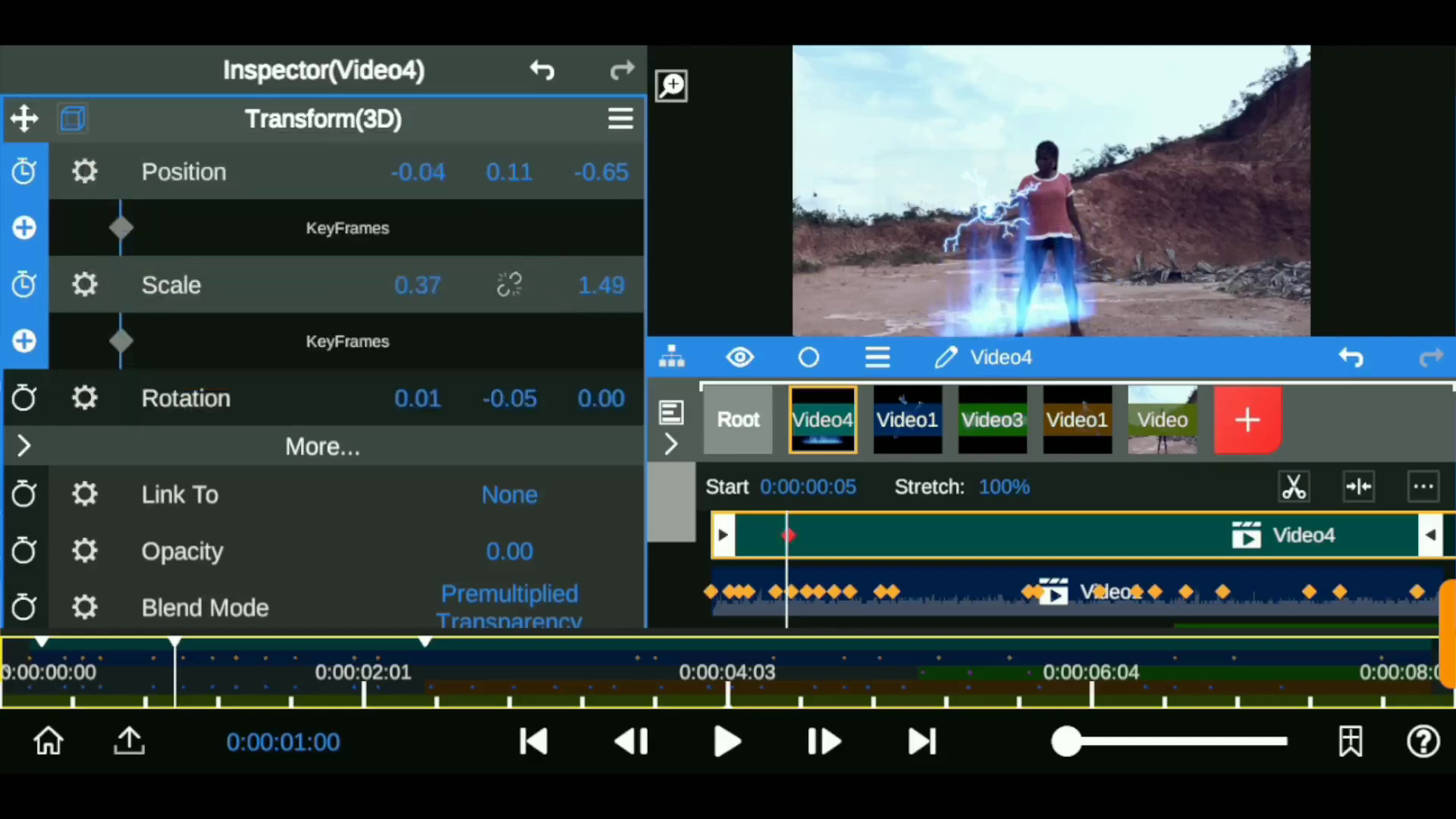
left_click_drag(418, 398, 417, 398)
left_click_drag(601, 398, 599, 398)
left_click_drag(418, 171, 421, 171)
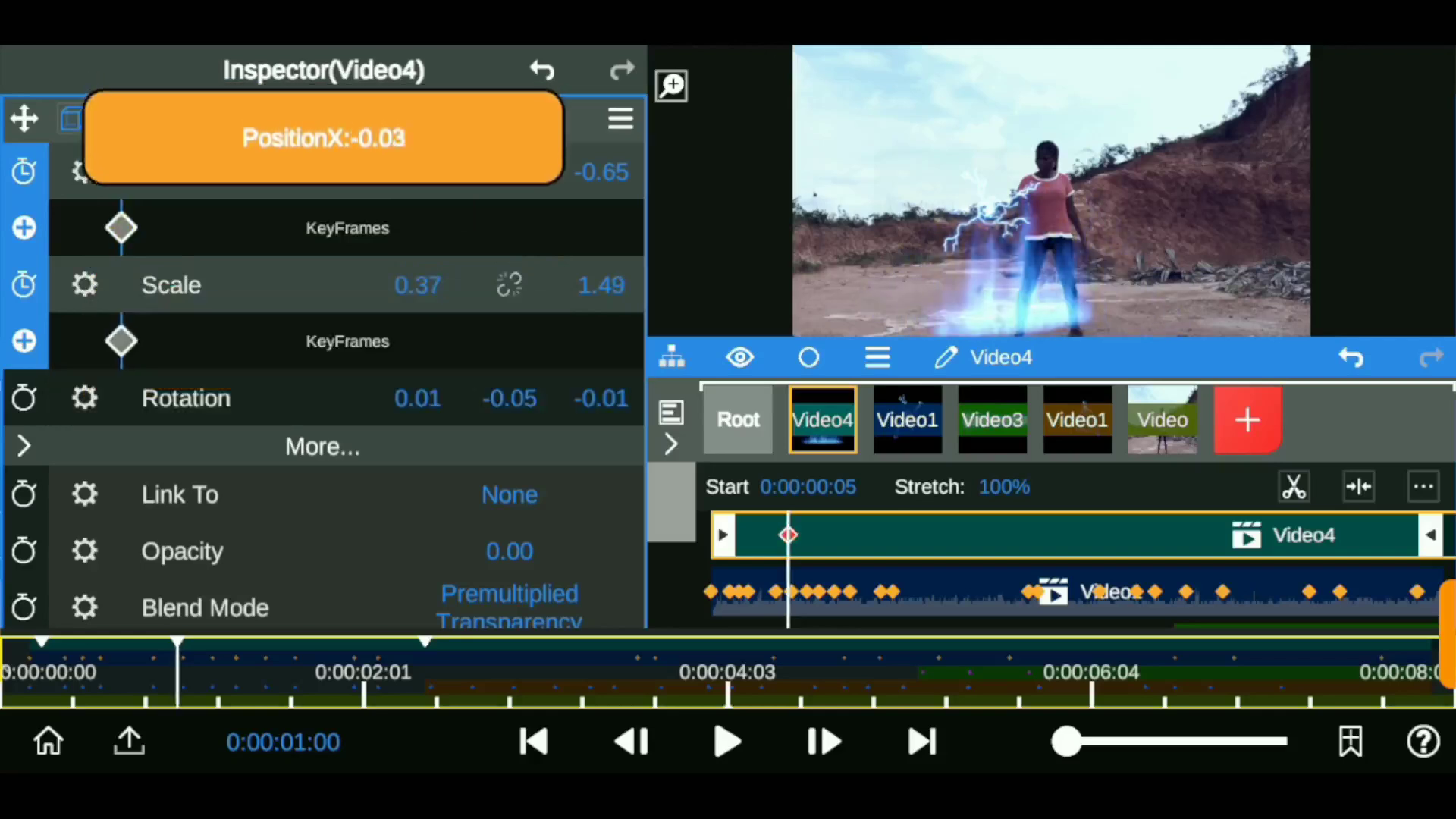
left_click_drag(418, 285, 412, 285)
left_click_drag(418, 171, 417, 172)
mouse_move(176, 671)
left_mouse_down()
mouse_move(95, 671)
mouse_move(284, 671)
left_mouse_up()
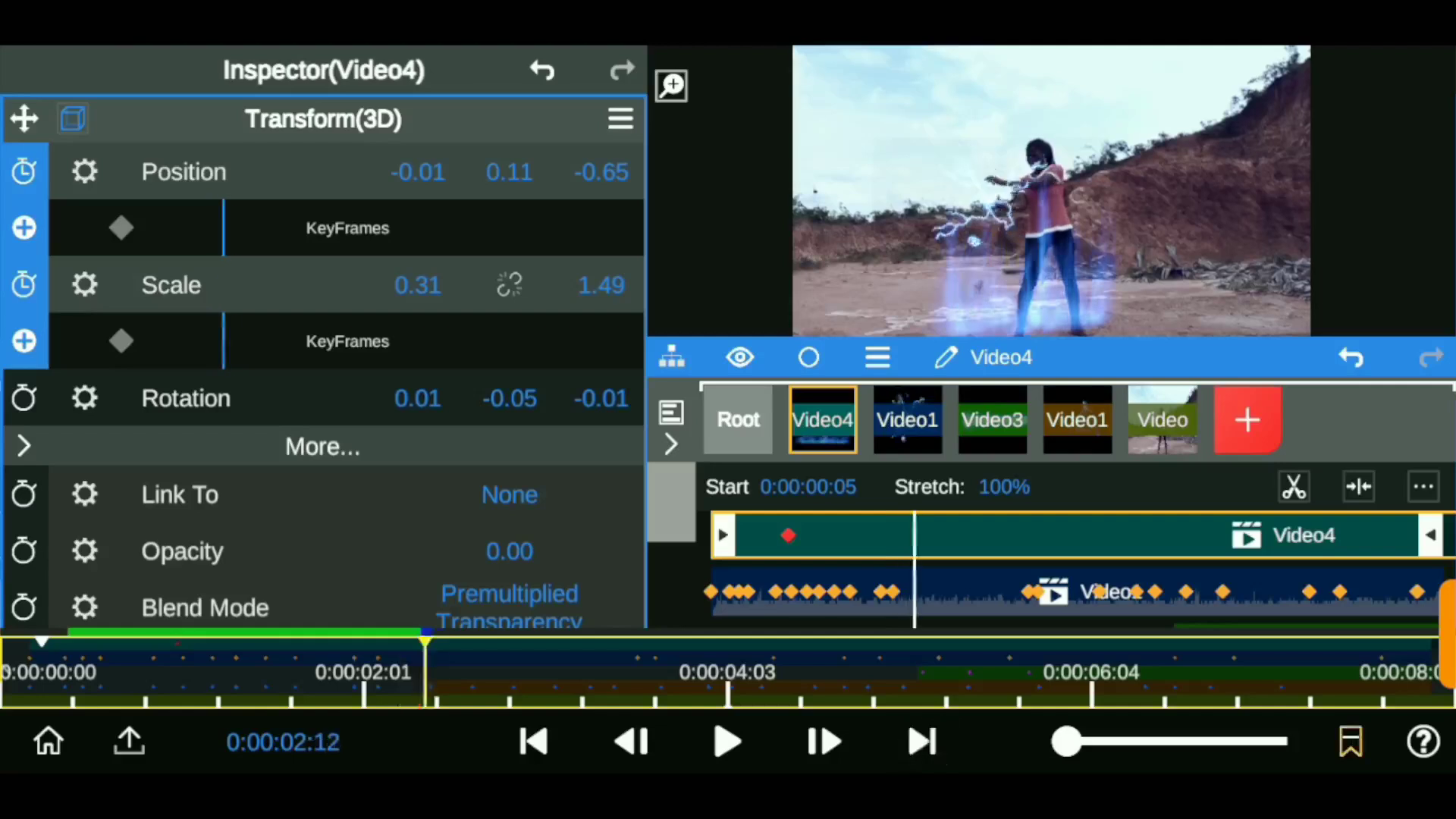
Step: Key the overlay wider at X scale 0.41, shifted to X 0.02, with a slight Z rotation
left_click(24, 340)
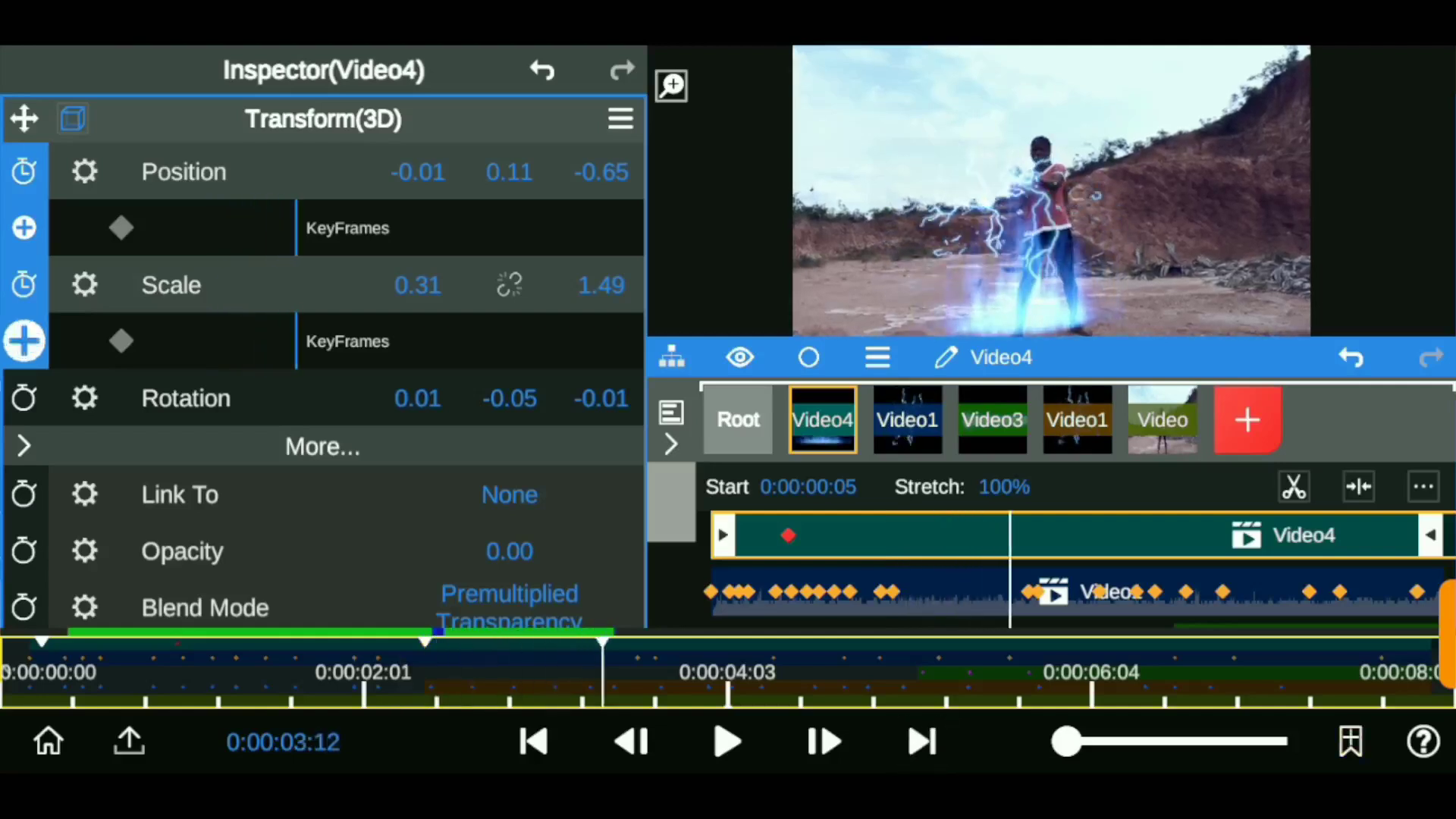
left_click_drag(417, 284, 455, 284)
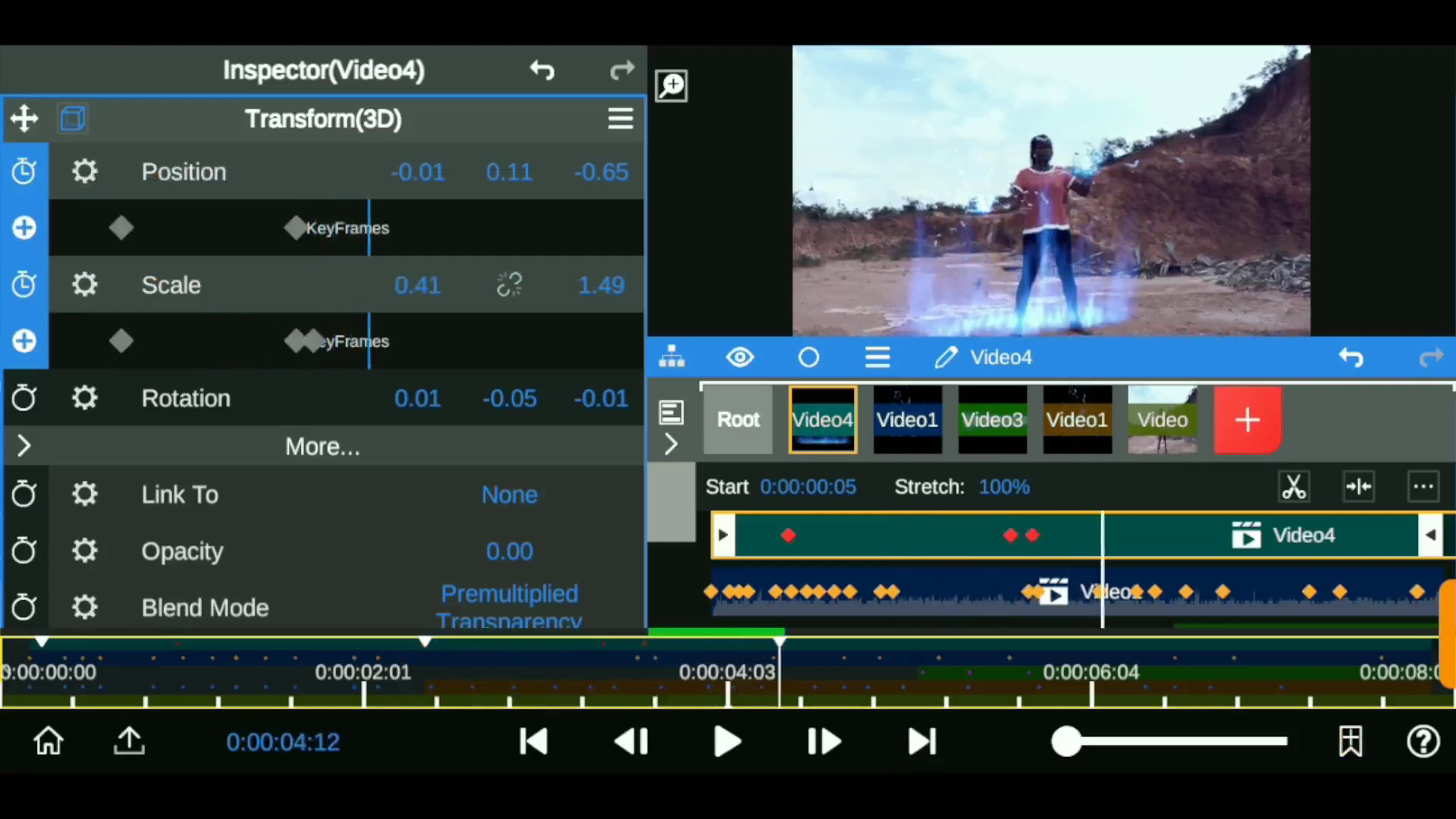
left_click_drag(417, 171, 424, 172)
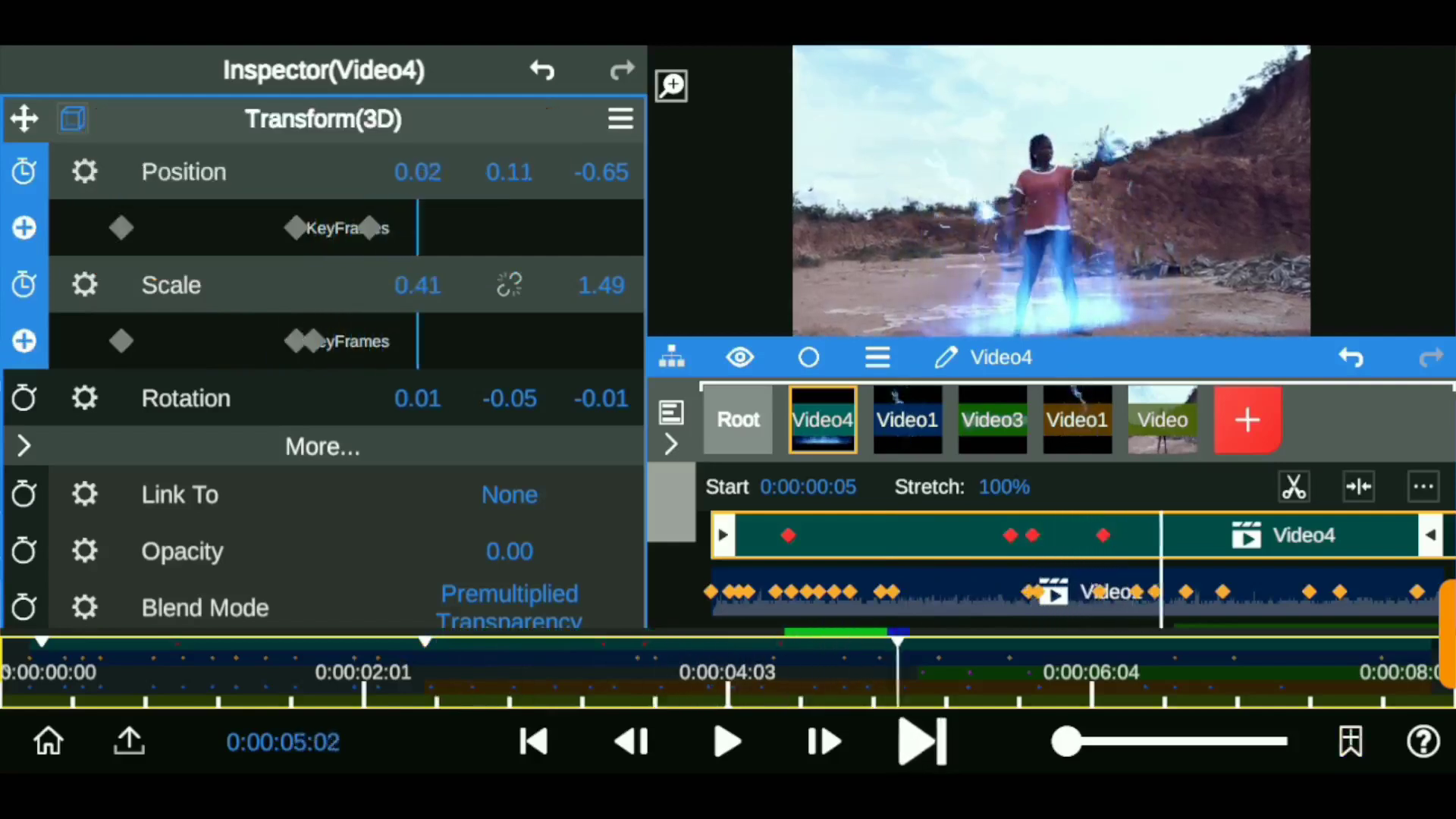
left_click(23, 398)
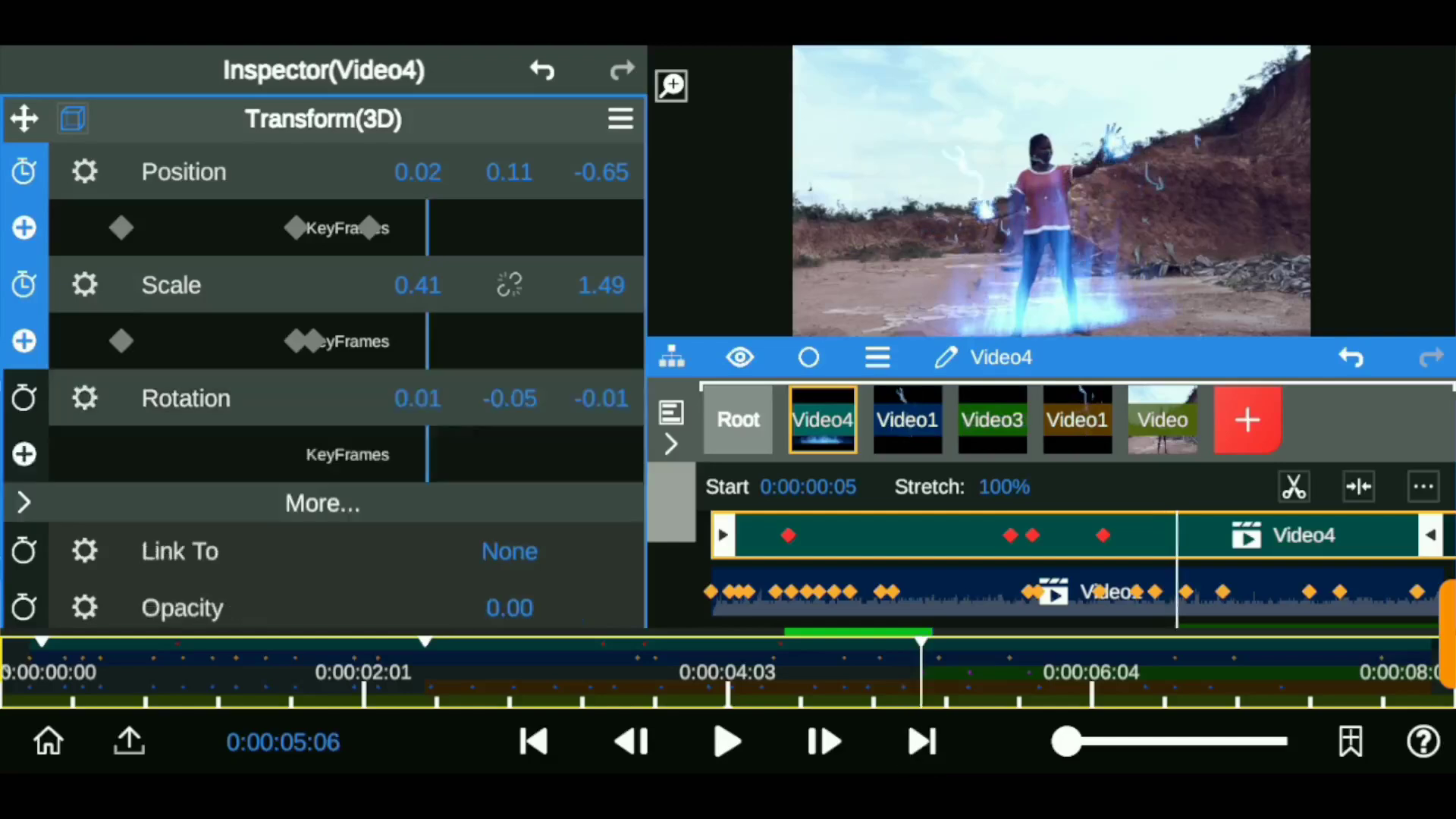
mouse_move(600, 398)
left_mouse_down()
mouse_move(585, 398)
mouse_move(599, 398)
left_mouse_up()
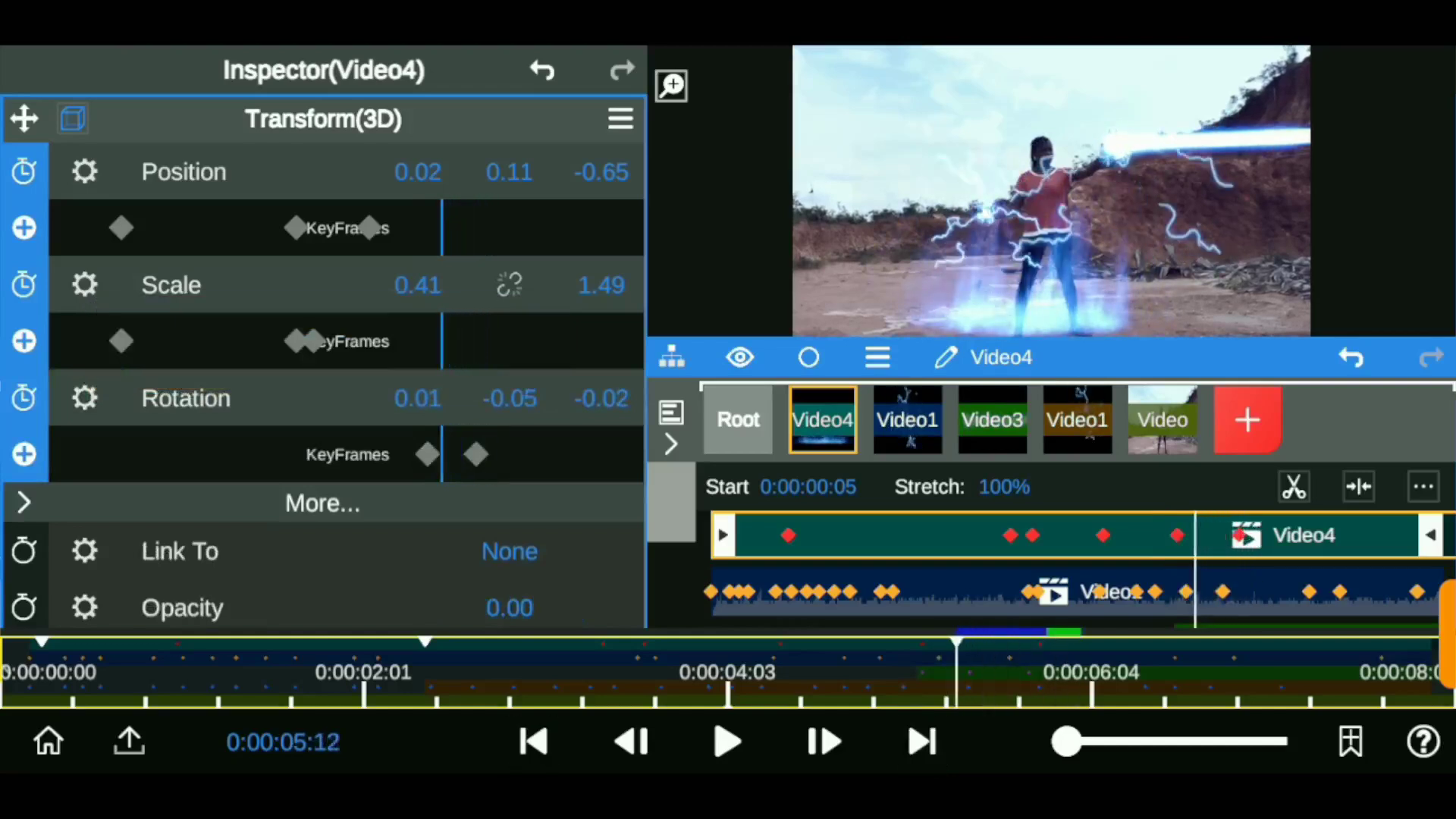
Step: Add later keyframes widening the overlay to 0.69 by 1.49 and moving it to X 0.07
left_click(369, 228)
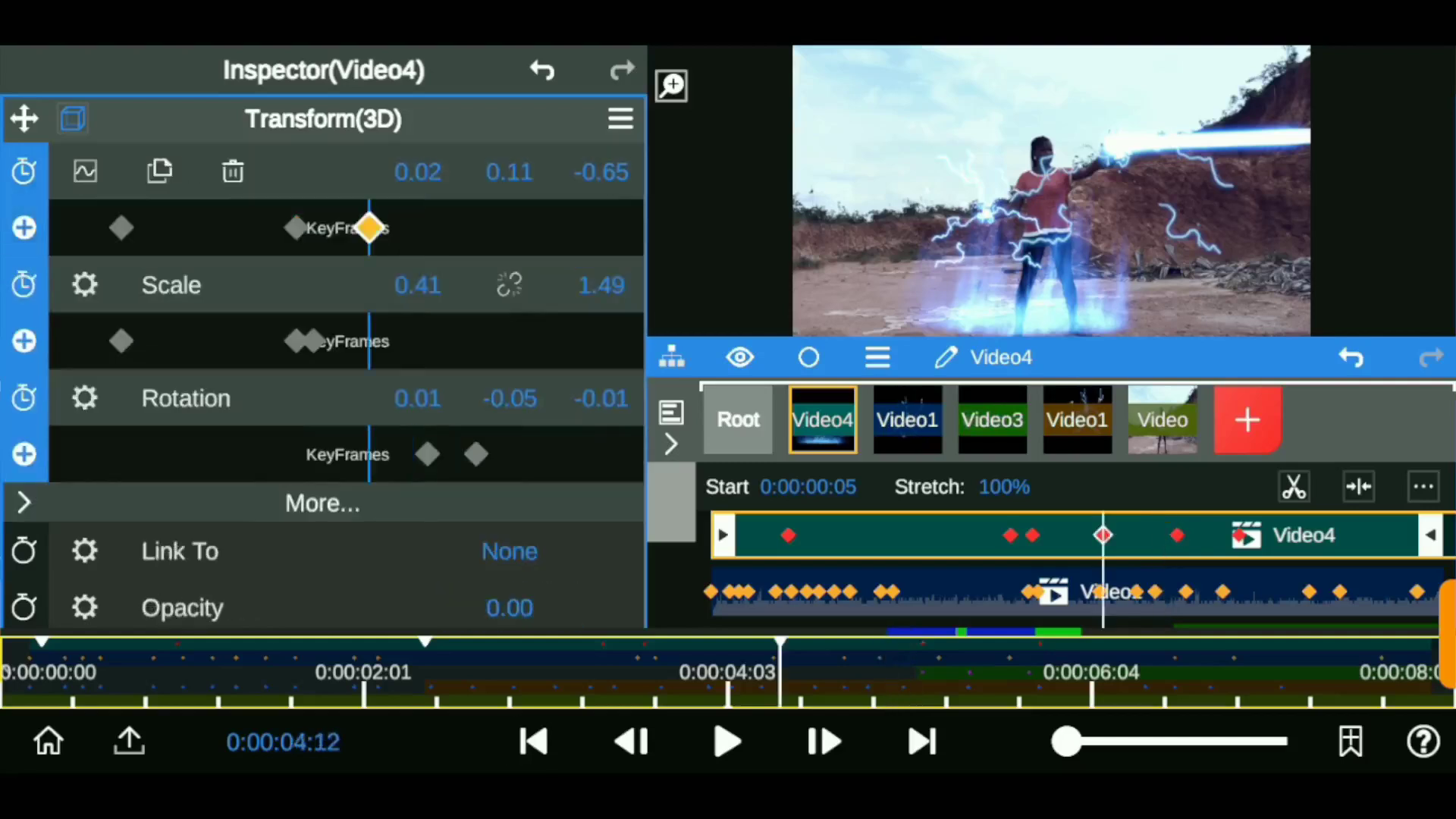
left_click(427, 454)
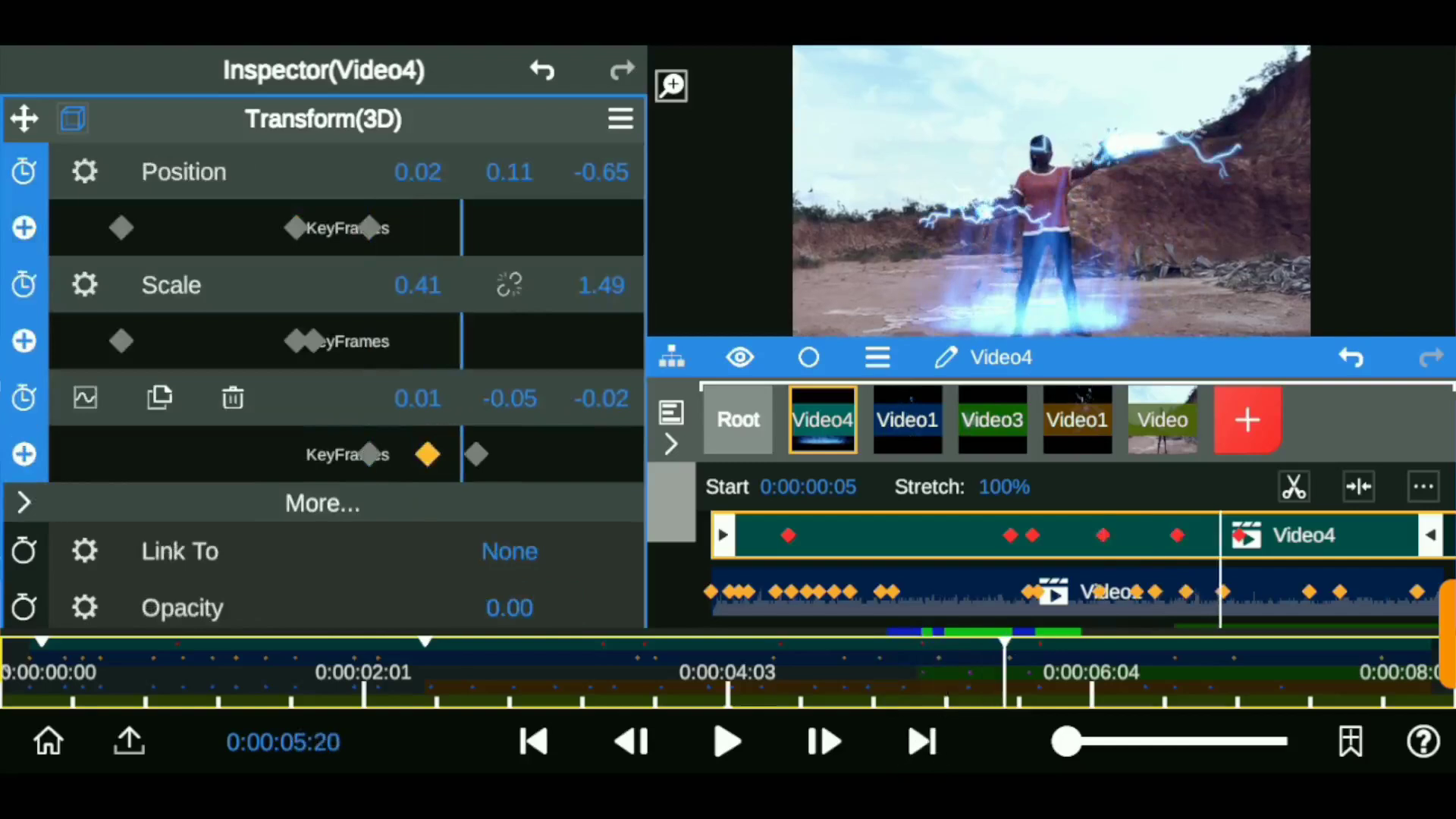
left_click_drag(417, 284, 455, 284)
left_click_drag(417, 171, 429, 172)
left_click_drag(417, 284, 470, 285)
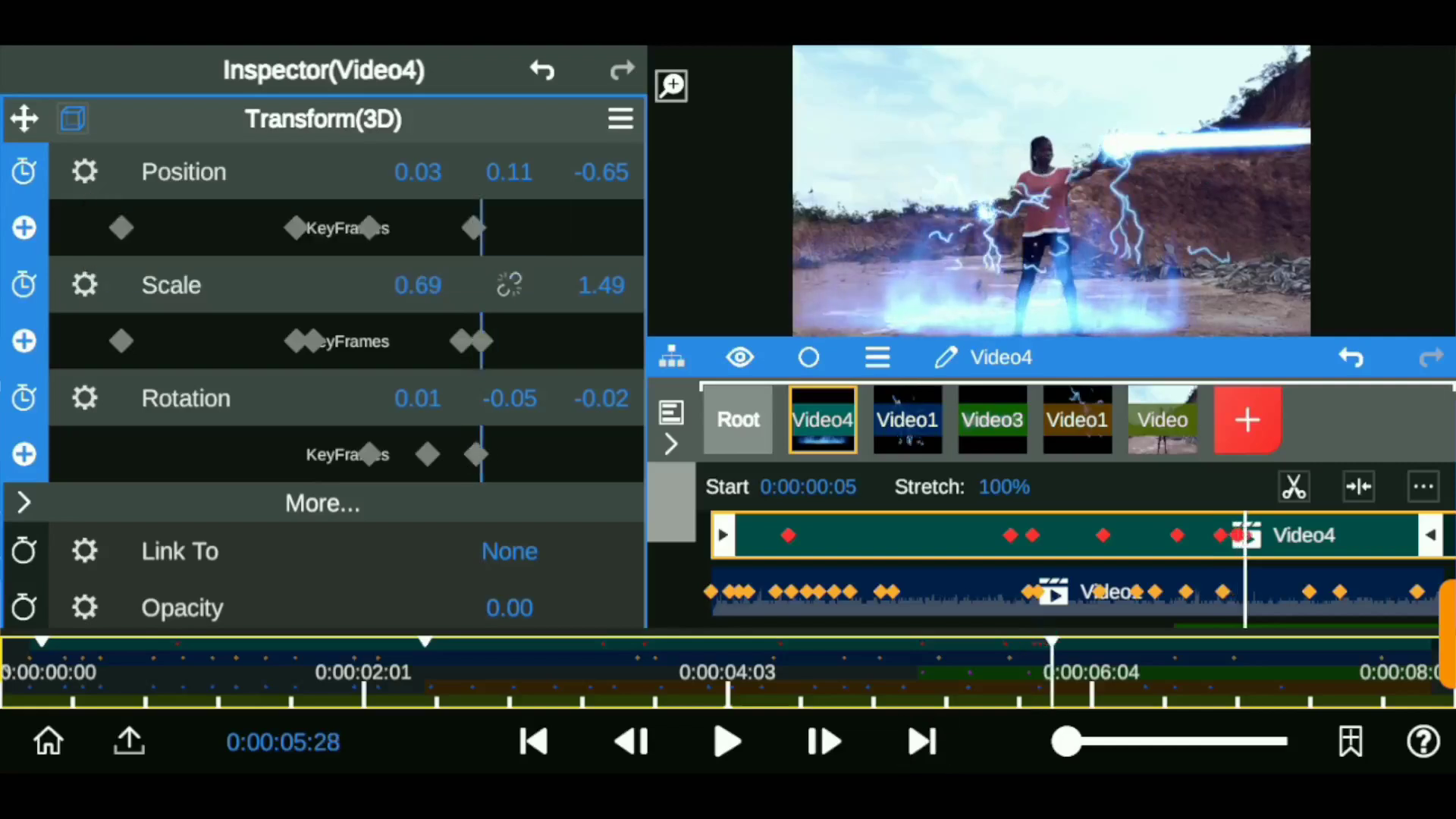
left_click_drag(417, 172, 440, 171)
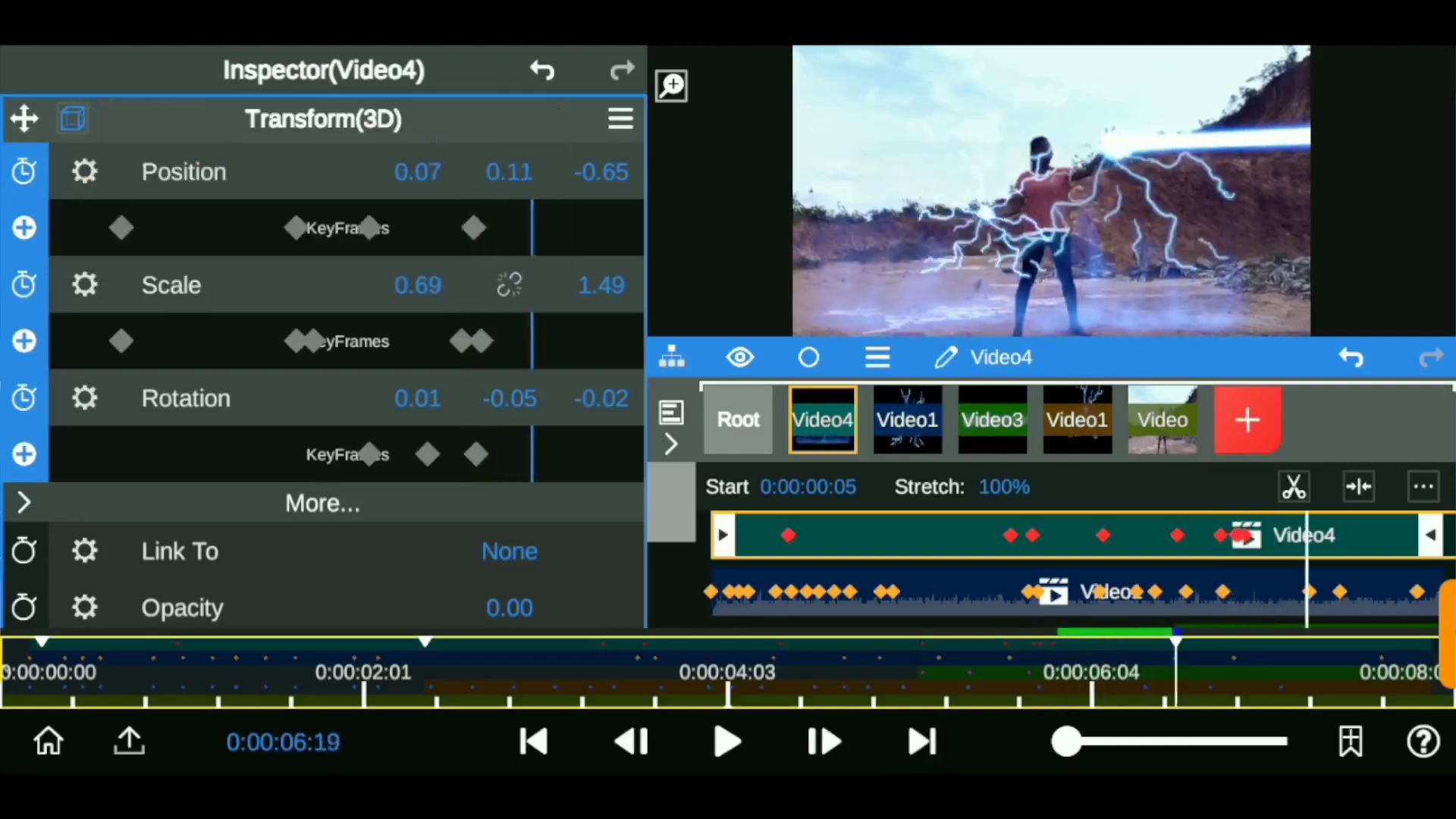
left_click(922, 742)
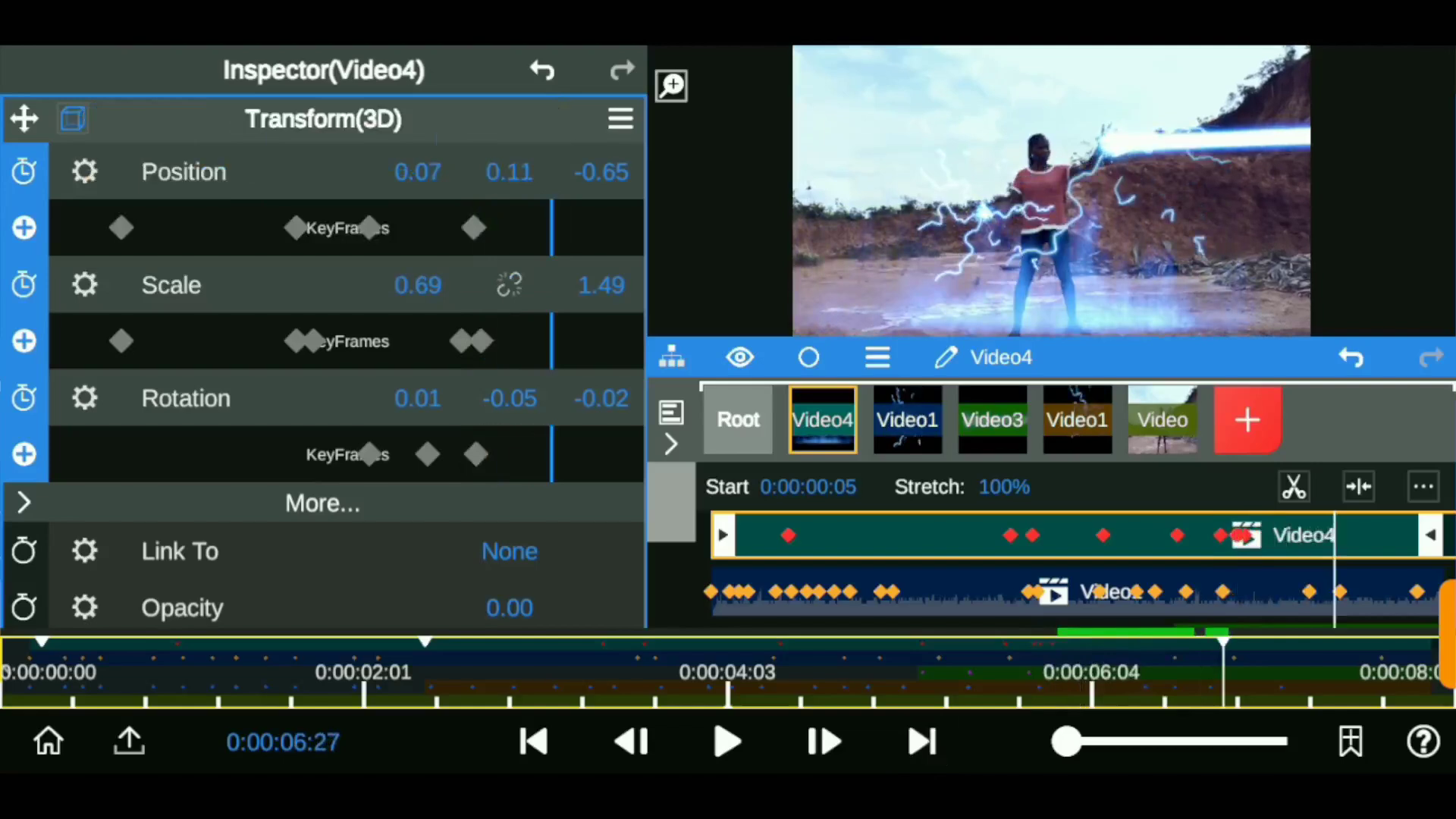
left_click(738, 419)
Step: Add a Solid Color fill layer, then blur its ellipse mask and shift it left
left_click(68, 671)
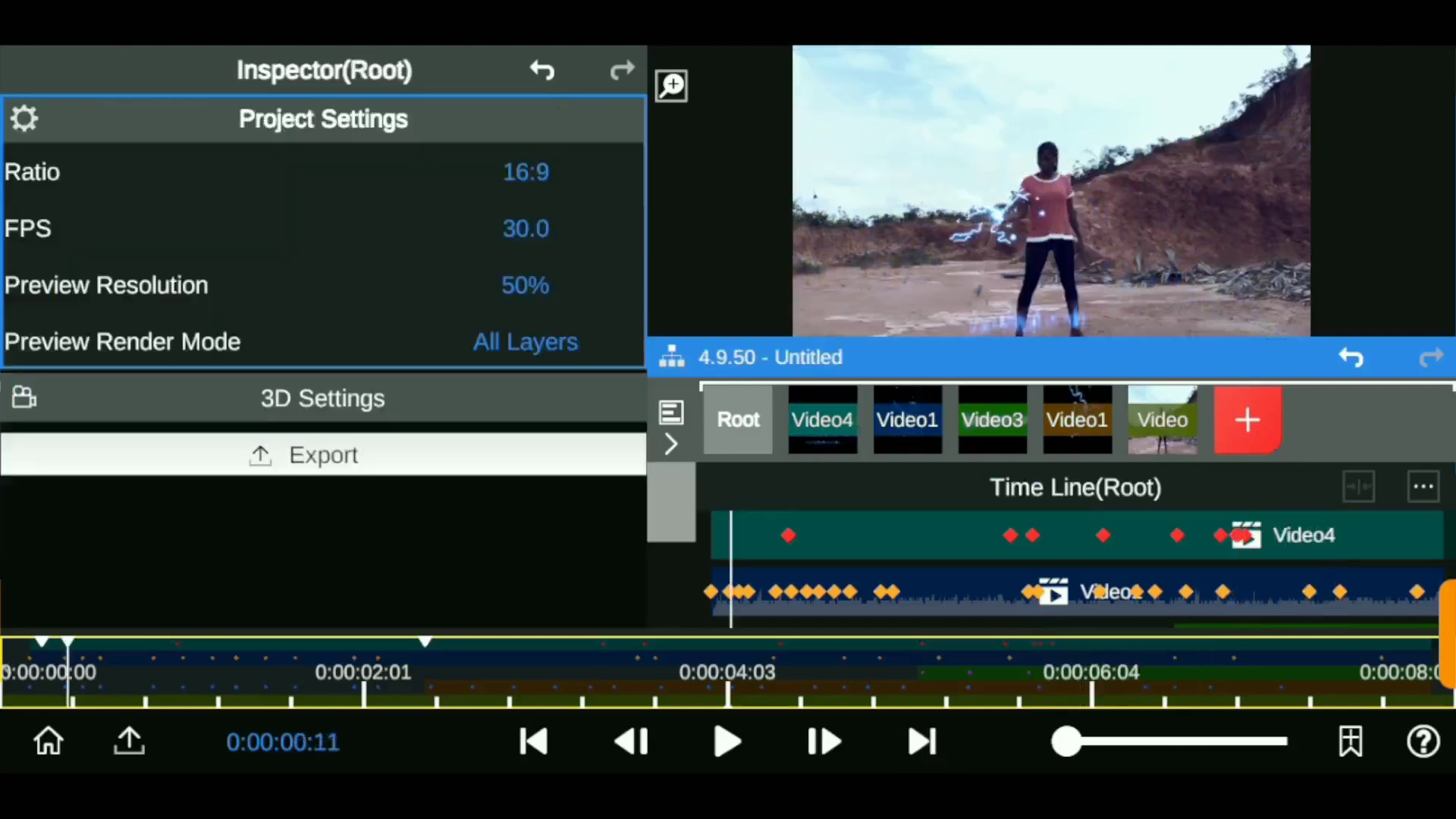
left_click(1247, 420)
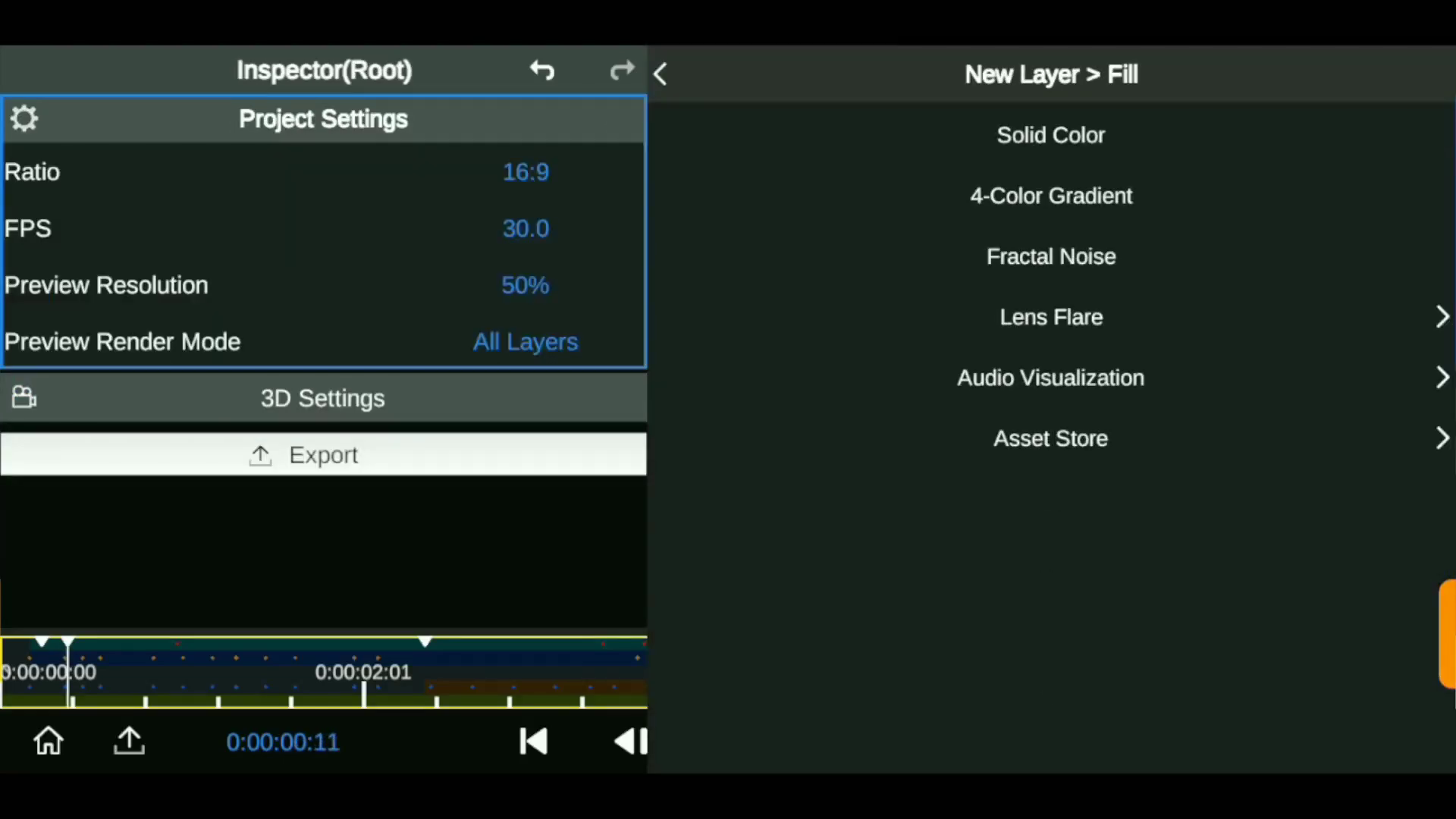
left_click(1051, 135)
left_click(121, 118)
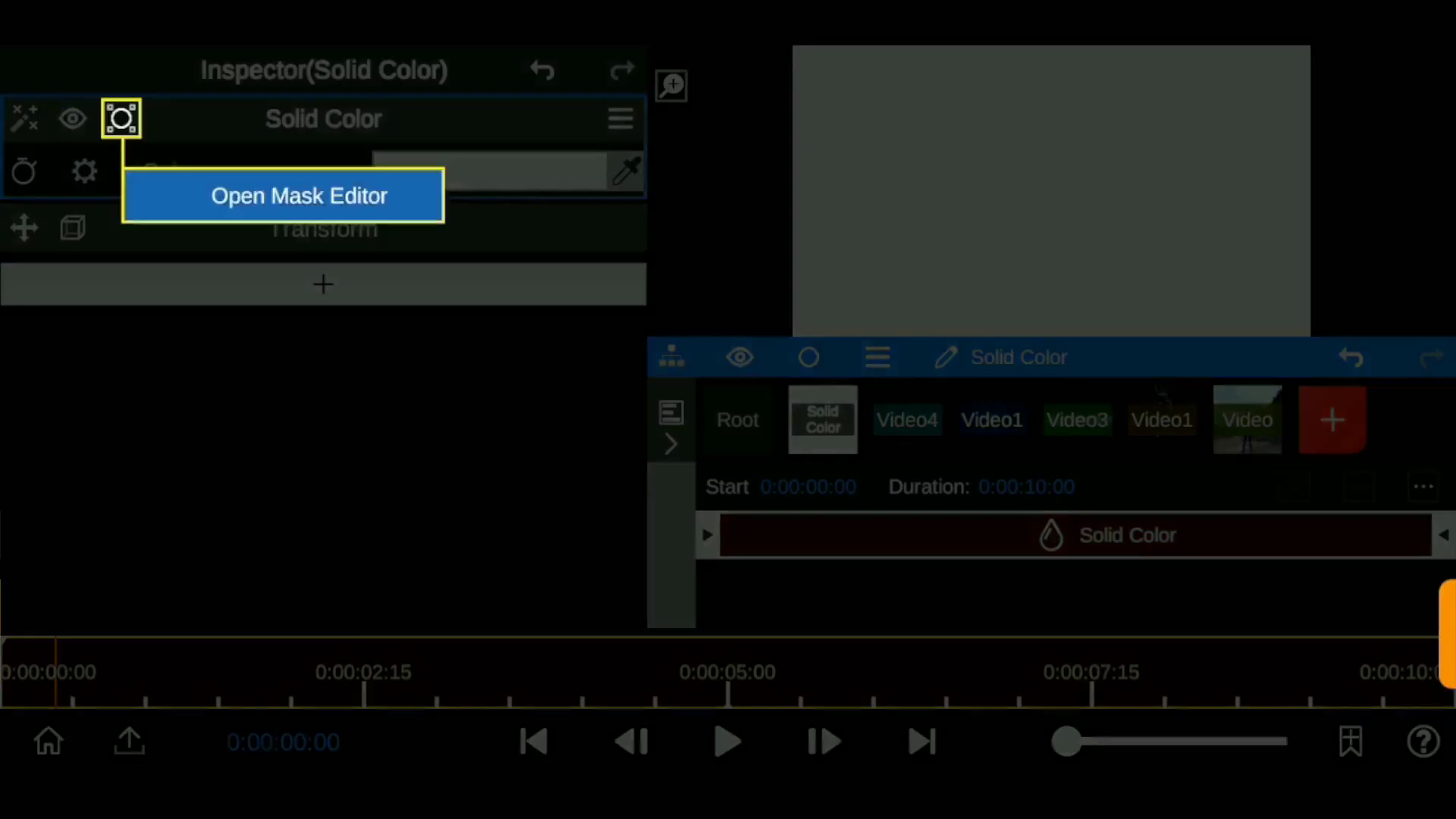
mouse_move(509, 511)
left_mouse_down()
mouse_move(326, 455)
mouse_move(394, 501)
left_mouse_up()
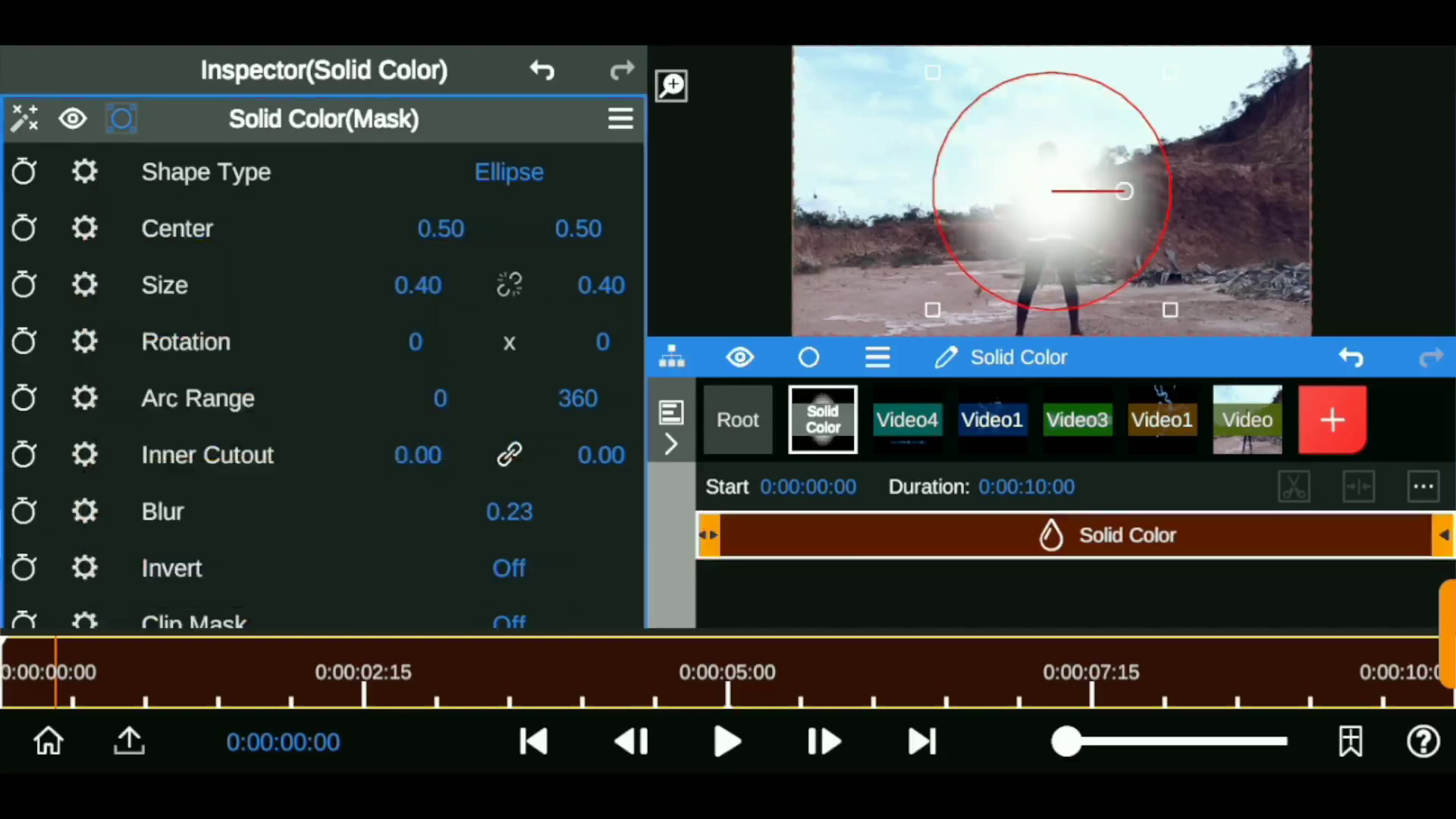
left_click_drag(1052, 191, 986, 191)
left_click(121, 118)
Step: Set the fill colour to a vivid cyan-blue at hue 194
left_click(490, 171)
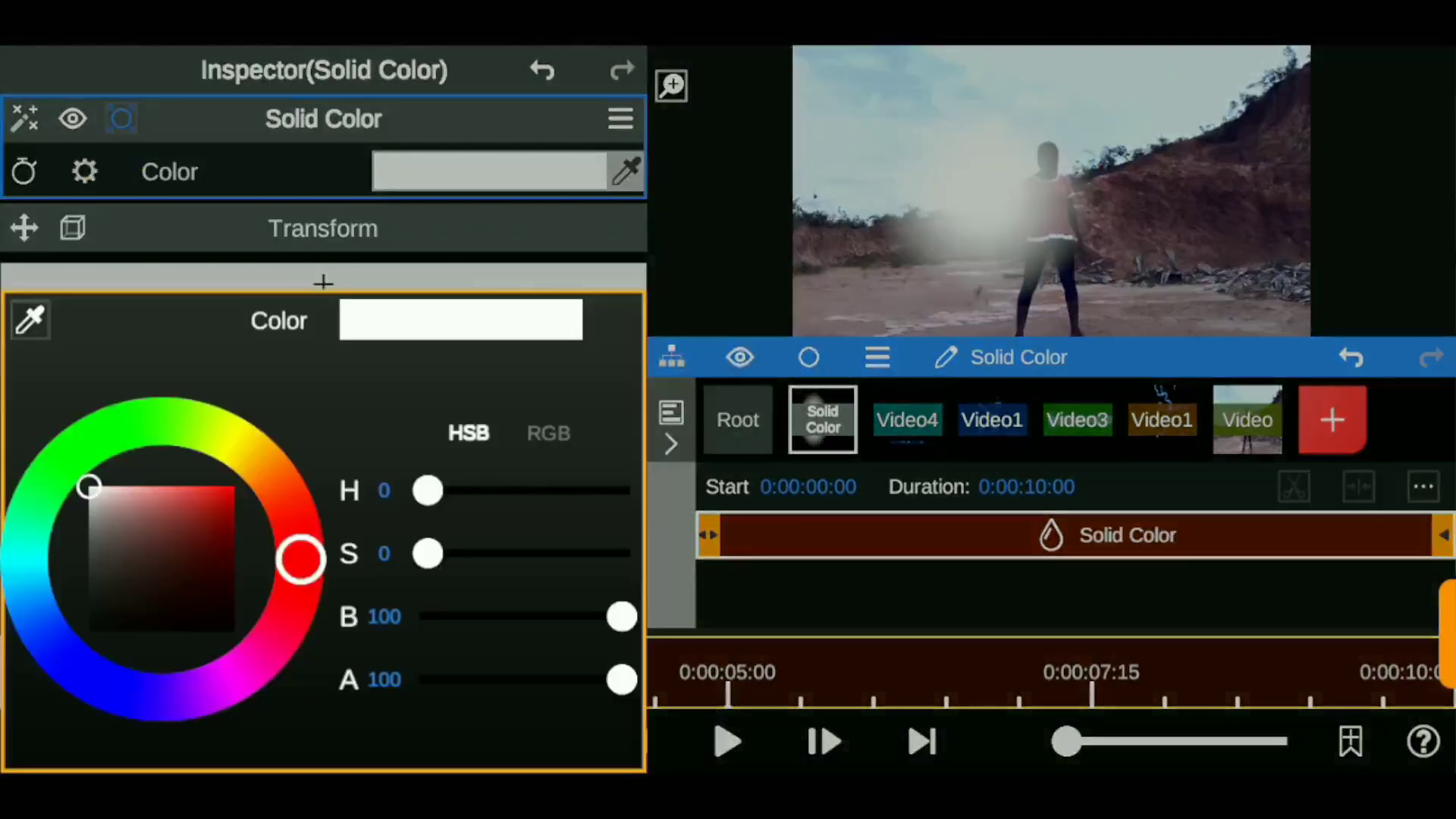
left_click_drag(299, 559, 27, 601)
left_click_drag(88, 481, 219, 486)
left_click_drag(36, 620, 28, 593)
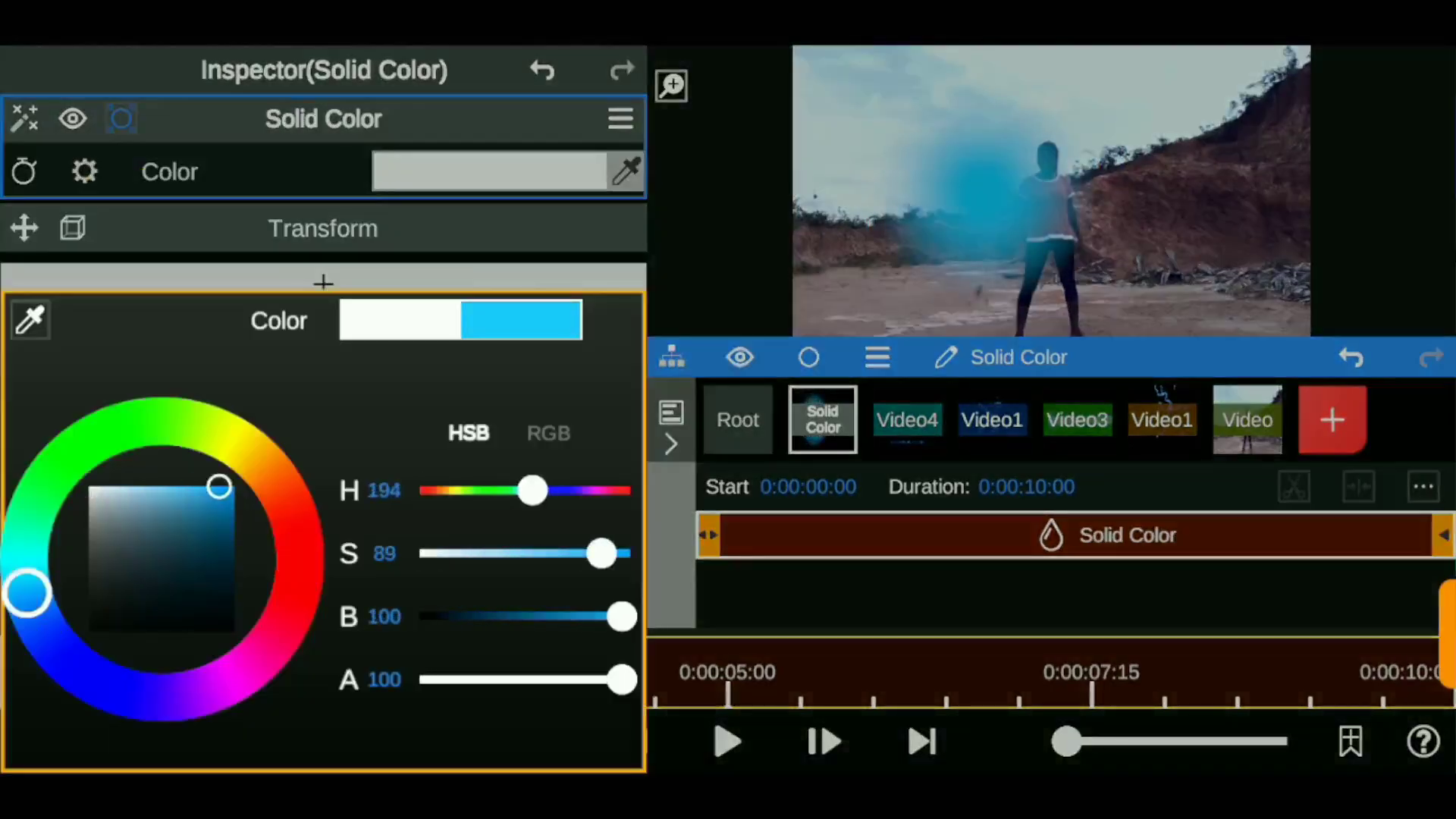
left_click(323, 282)
left_click(322, 194)
Step: Add a Blending and Opacity property with Material Mode set to Overlay
left_click(322, 134)
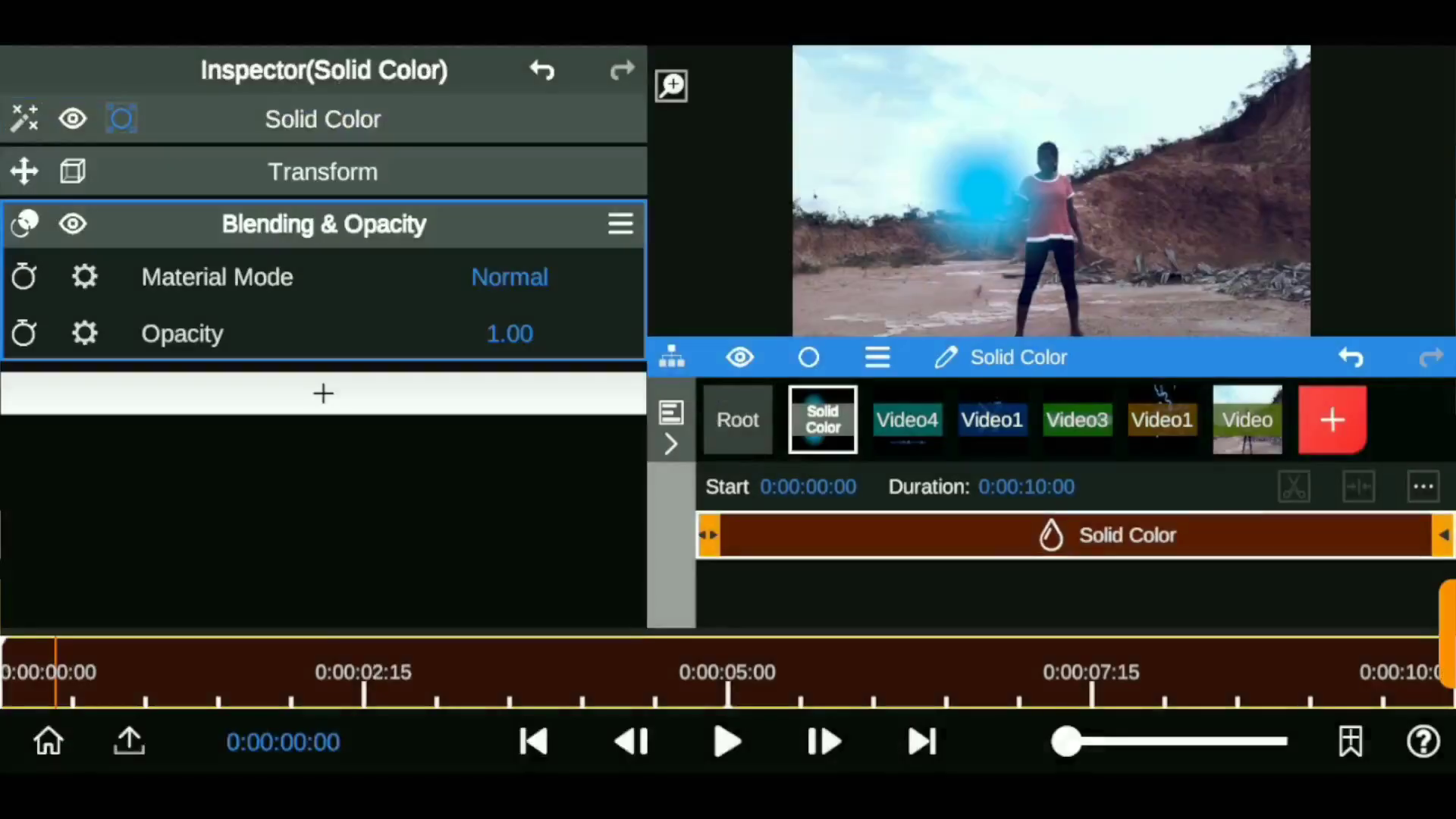
left_click(509, 277)
left_click(318, 666)
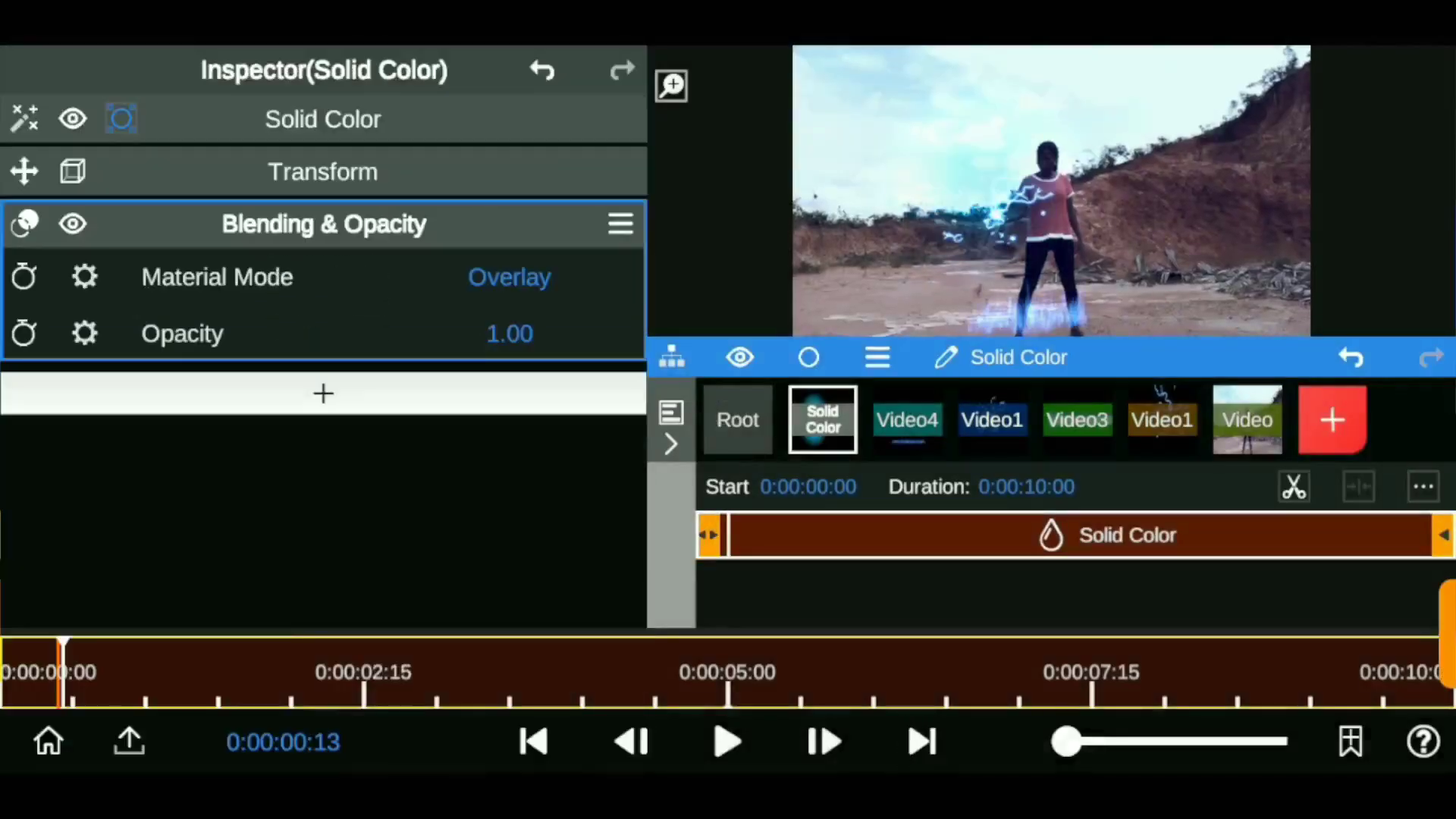
Step: Move the glow up and right and enlarge it to about 1.56 by 2.23
left_click(323, 172)
left_click_drag(578, 225, 533, 224)
left_click_drag(441, 224, 463, 224)
left_click_drag(418, 281, 428, 281)
left_click_drag(602, 281, 705, 281)
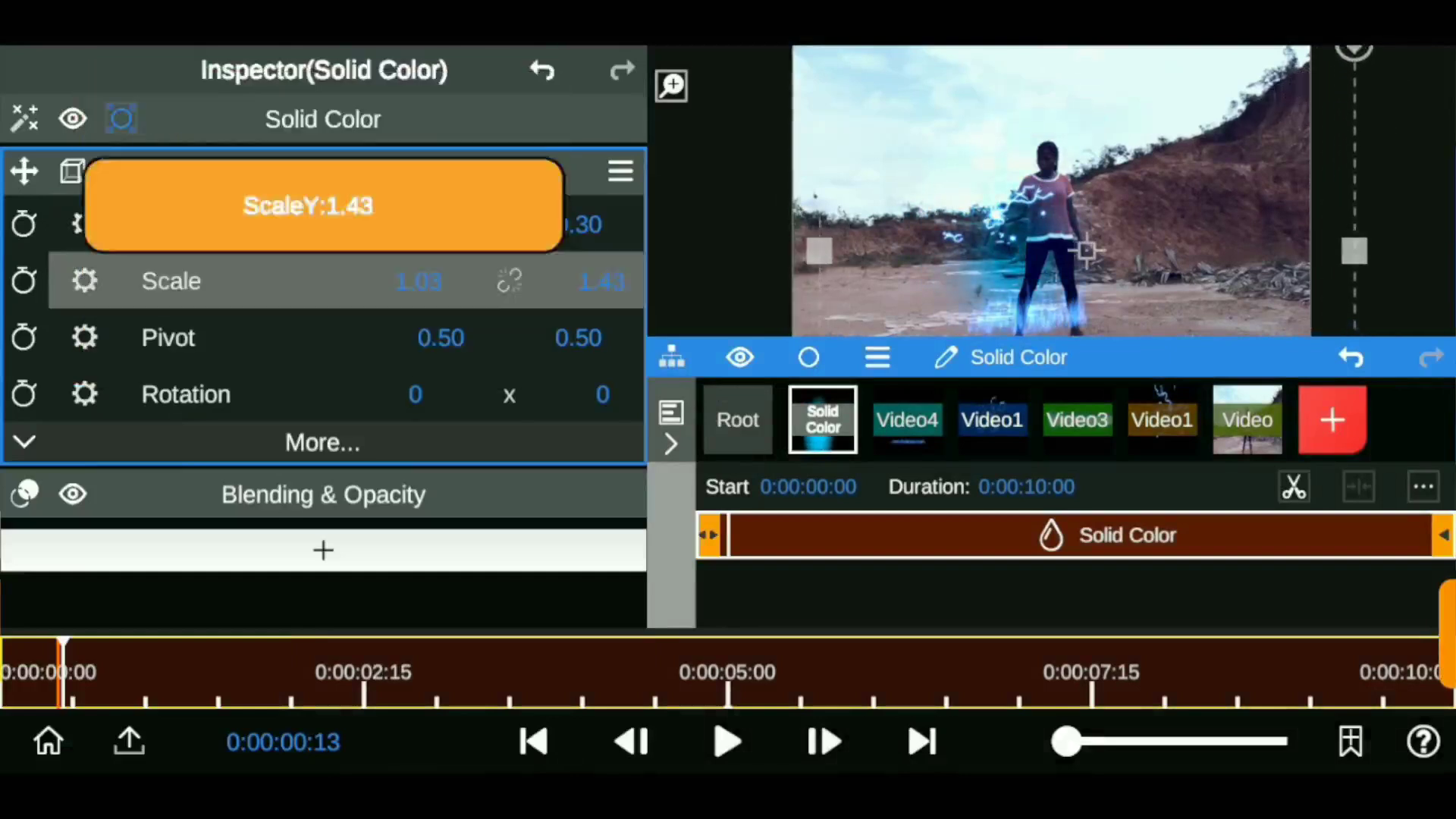
left_click_drag(602, 280, 630, 281)
left_click(510, 280)
mouse_move(418, 280)
left_mouse_down()
mouse_move(485, 281)
mouse_move(319, 281)
mouse_move(485, 281)
left_mouse_up()
left_click_drag(440, 224, 471, 224)
Step: Shrink and recentre the glow, settling on X scale 0.63
left_click(510, 281)
mouse_move(602, 281)
left_mouse_down()
mouse_move(577, 281)
mouse_move(596, 281)
left_mouse_up()
left_click_drag(441, 224, 437, 225)
left_click_drag(578, 224, 562, 225)
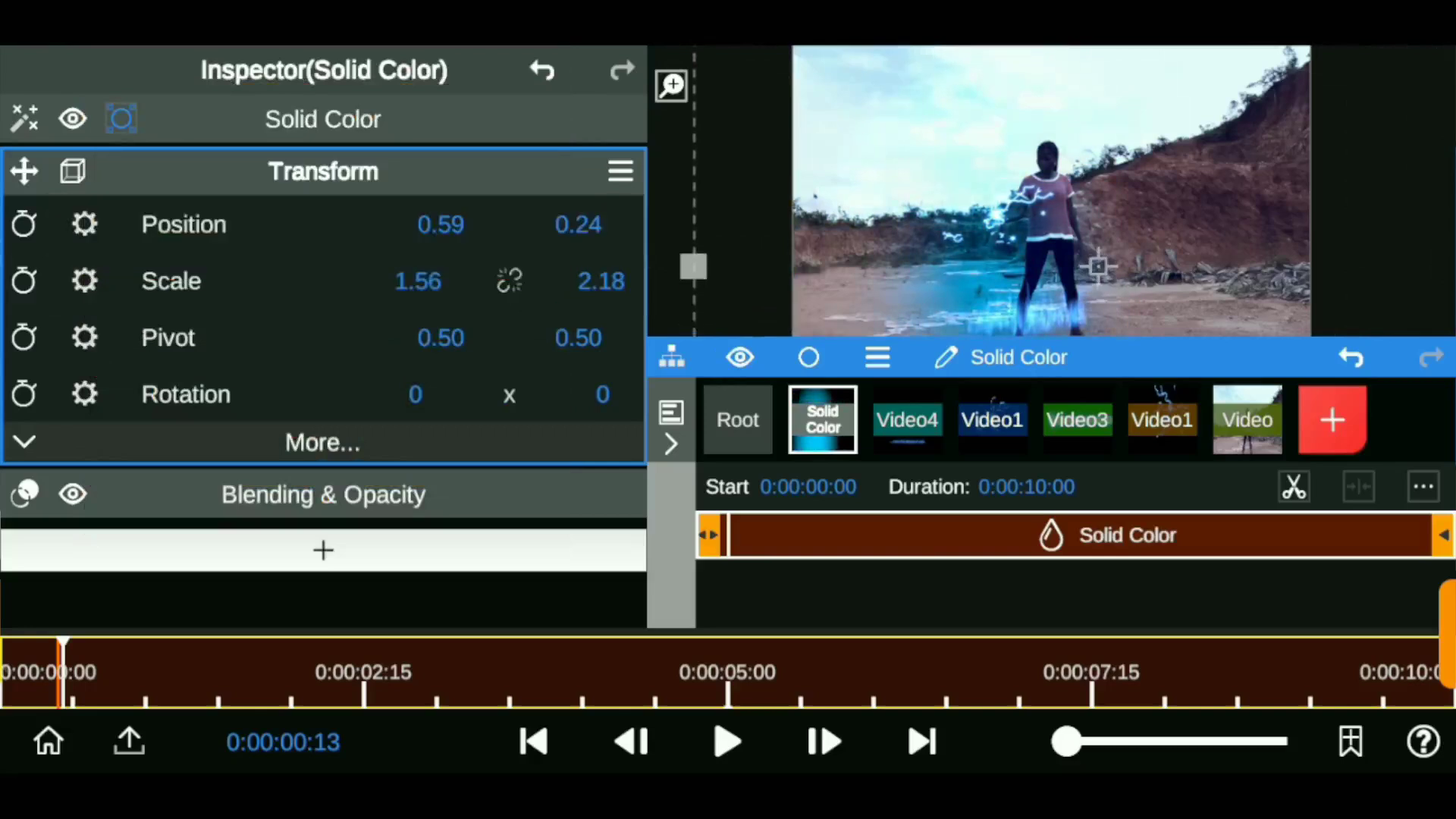
left_click(509, 281)
left_click_drag(418, 280, 364, 280)
mouse_move(441, 225)
left_mouse_down()
mouse_move(409, 225)
mouse_move(455, 225)
left_mouse_up()
left_click_drag(578, 225, 588, 225)
left_click_drag(441, 224, 424, 224)
left_click_drag(418, 281, 342, 281)
left_click_drag(441, 224, 410, 224)
left_click_drag(418, 280, 470, 280)
left_click_drag(441, 225, 455, 225)
Step: Fine-tune the glow to 0.63 by 0.51 at position 0.52, 0.42 and return to Root
left_click(510, 281)
left_click_drag(602, 281, 630, 281)
mouse_move(441, 225)
left_mouse_down()
mouse_move(455, 224)
mouse_move(425, 225)
left_mouse_up()
left_click_drag(577, 224, 588, 224)
left_click_drag(602, 280, 629, 281)
left_click(323, 170)
left_click(738, 419)
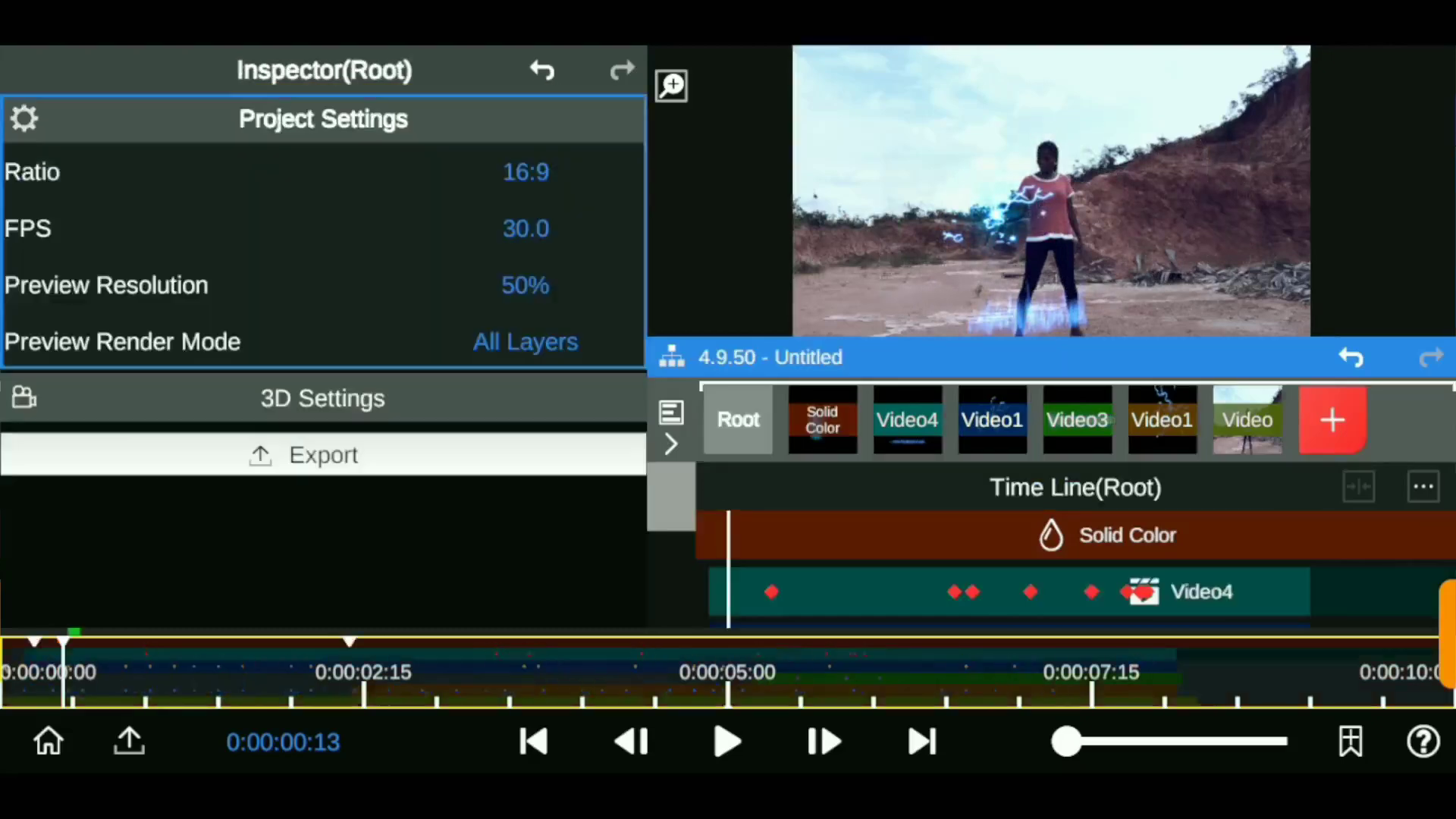
Step: Set the Solid Color glow's opacity to 0 and keyframe it at frame 0
left_click(533, 742)
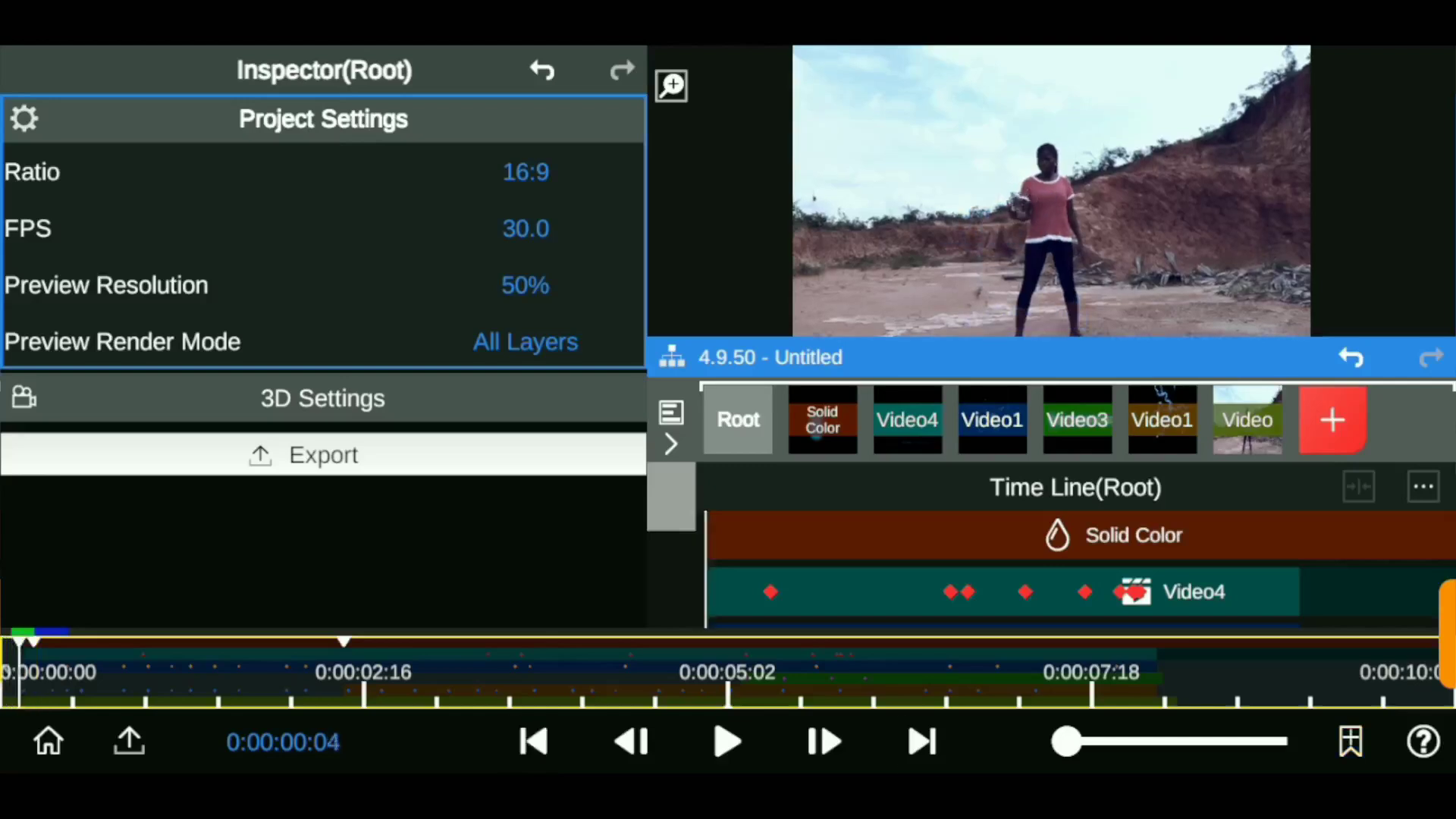
left_click(823, 419)
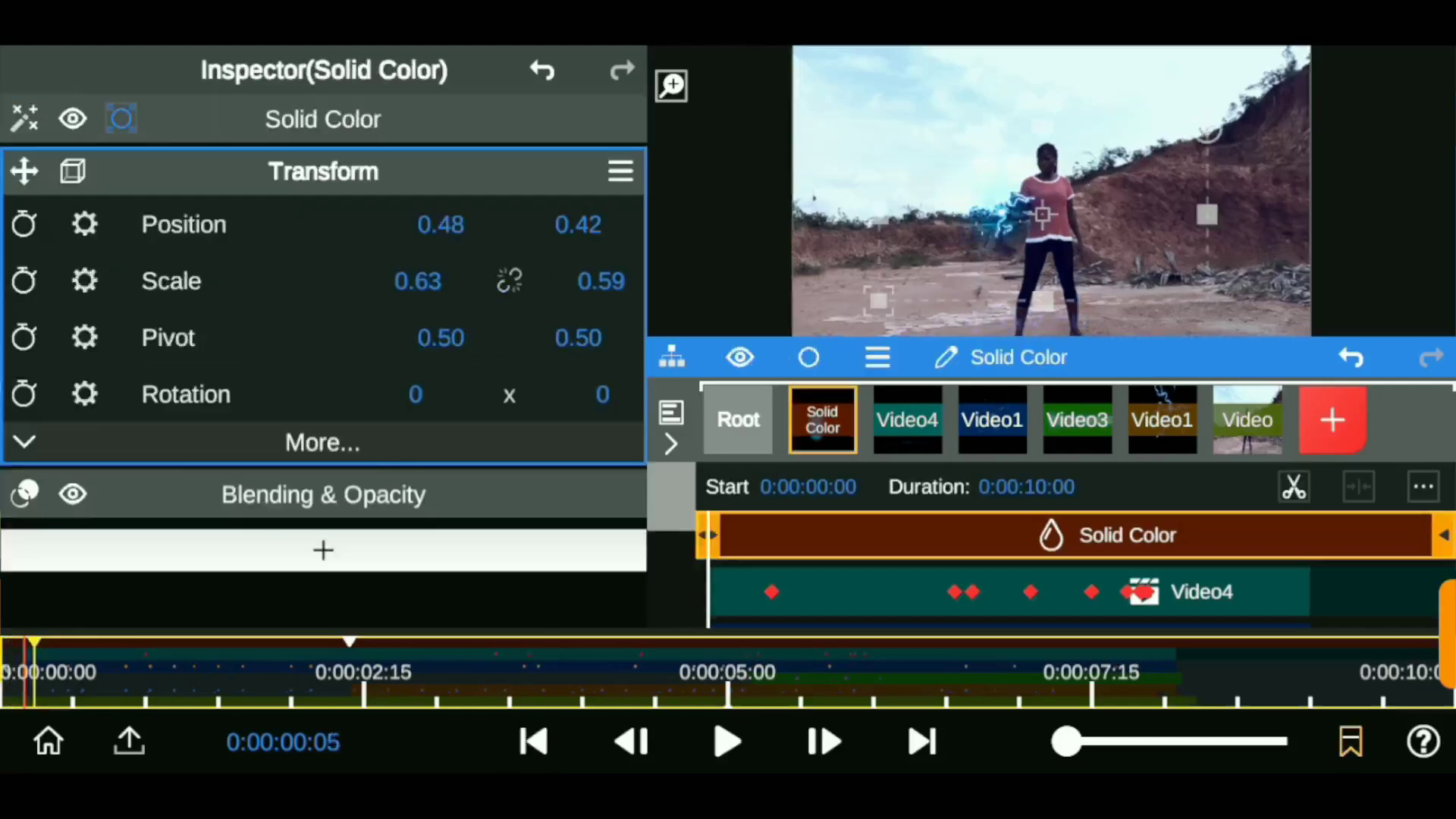
left_click(323, 495)
left_click_drag(509, 334, 319, 334)
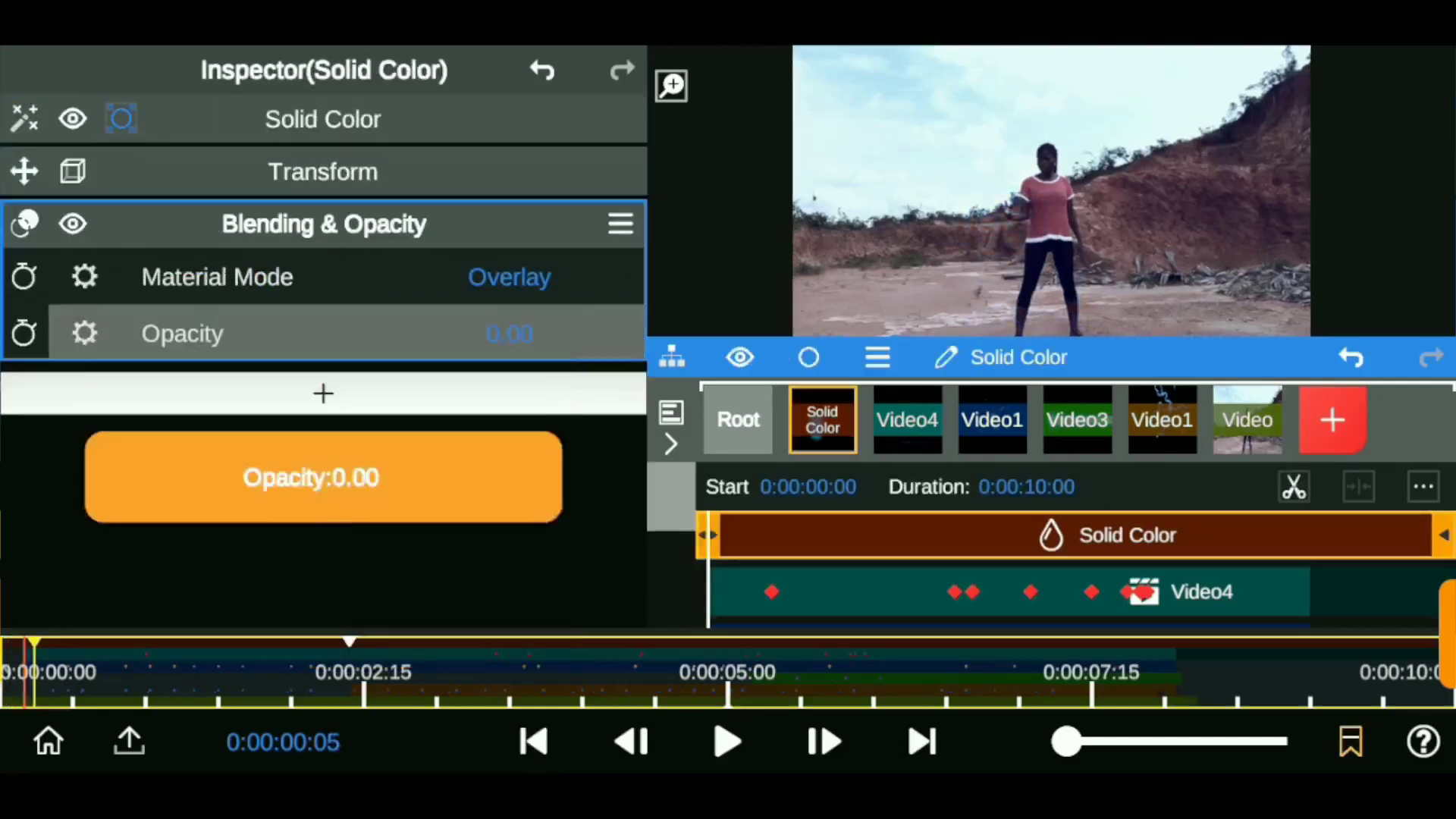
left_click(533, 742)
left_click(304, 334)
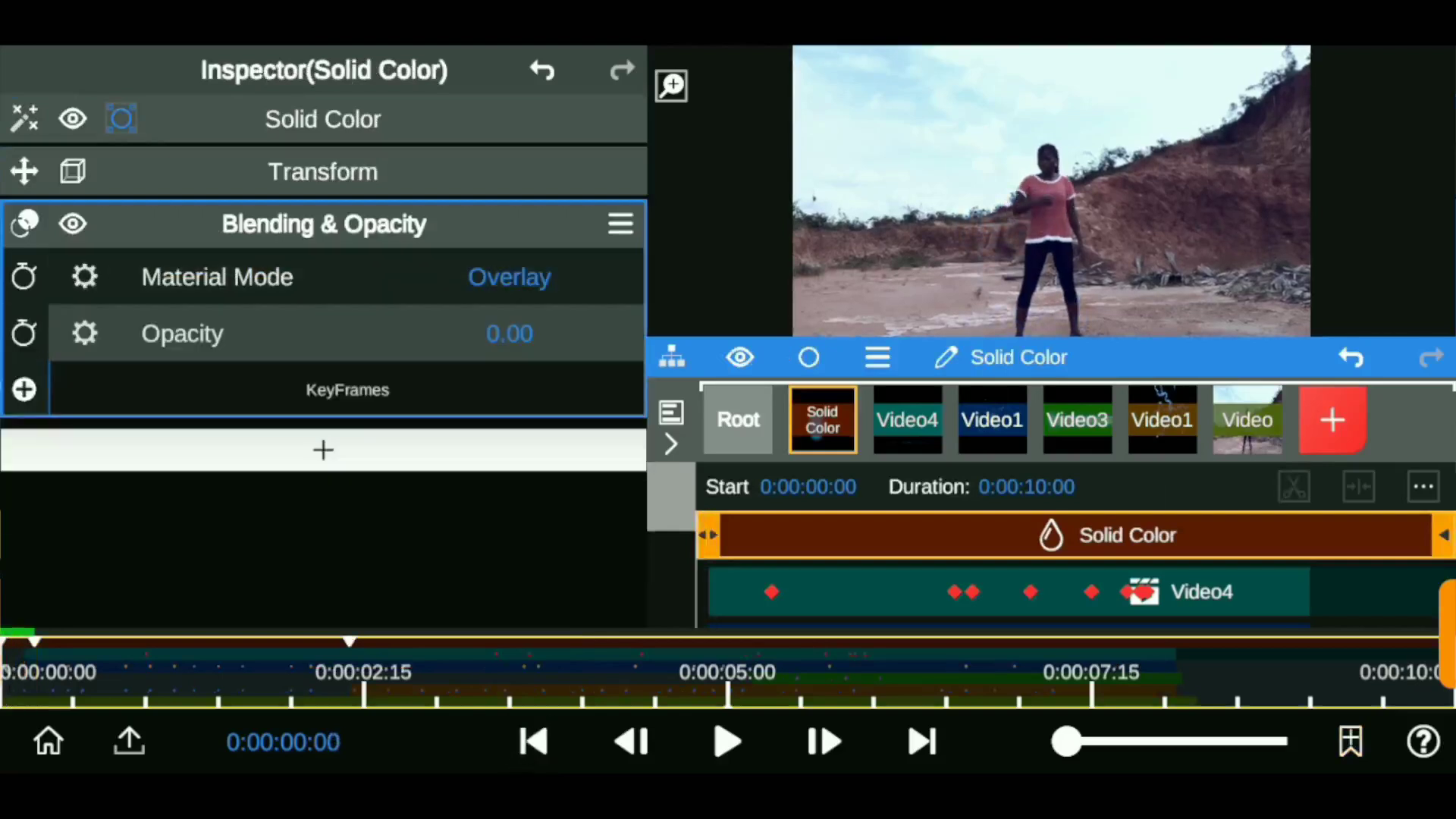
Step: Add later opacity keyframes raising the glow to 0.89 and then 1.00
left_click(922, 741)
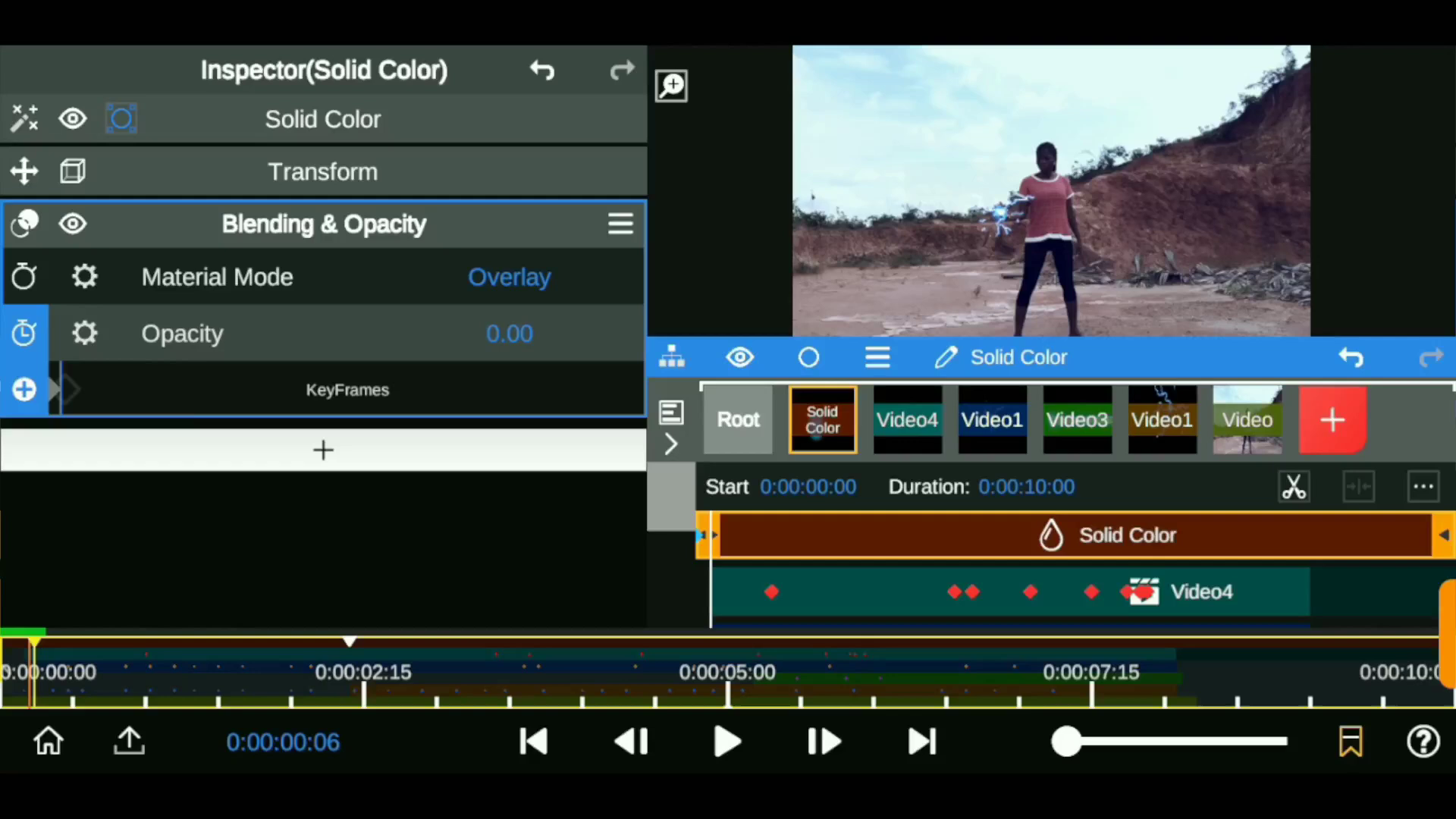
left_click(23, 389)
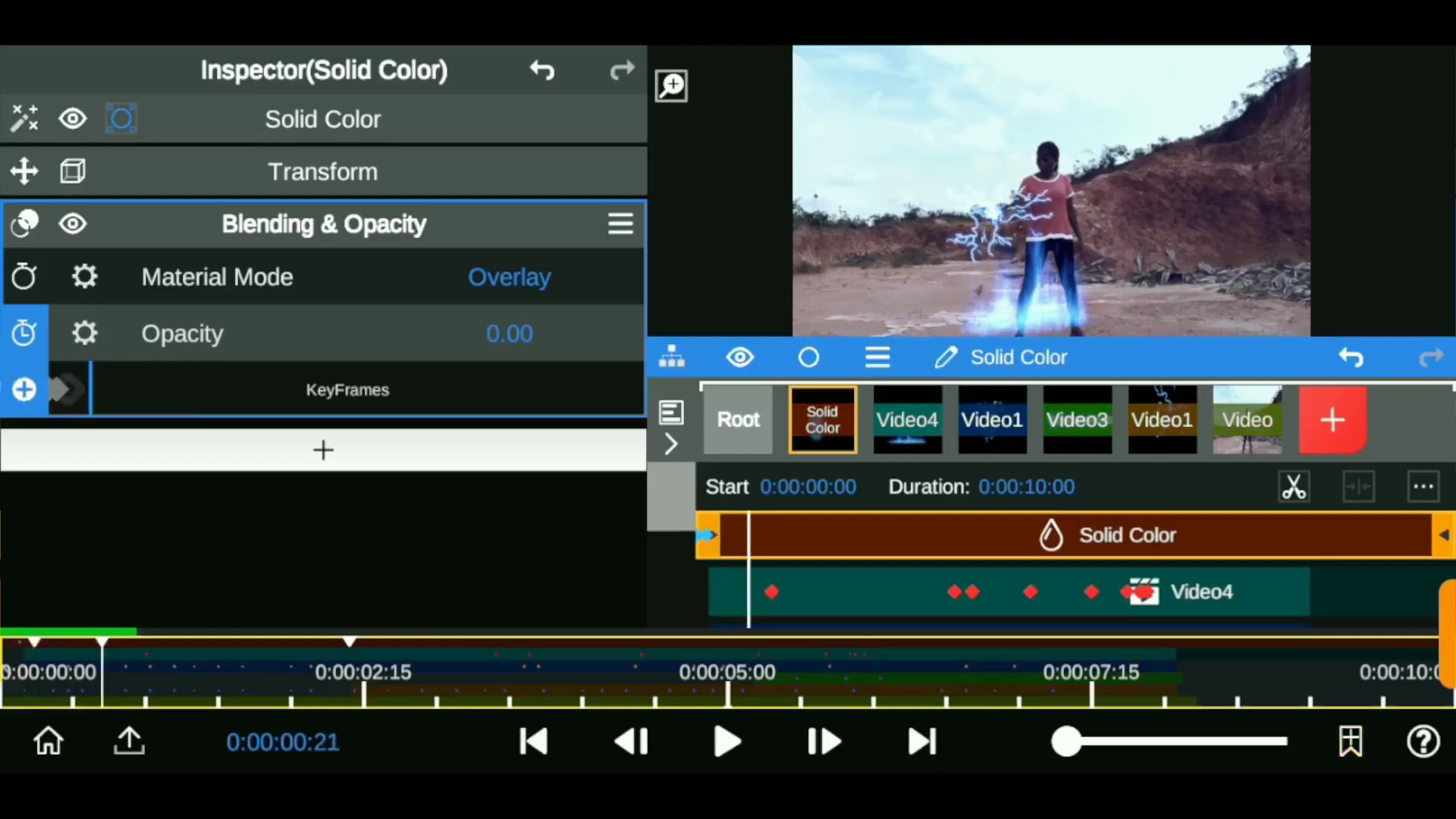
left_click(533, 742)
mouse_move(509, 333)
left_mouse_down()
mouse_move(531, 334)
mouse_move(510, 228)
left_mouse_up()
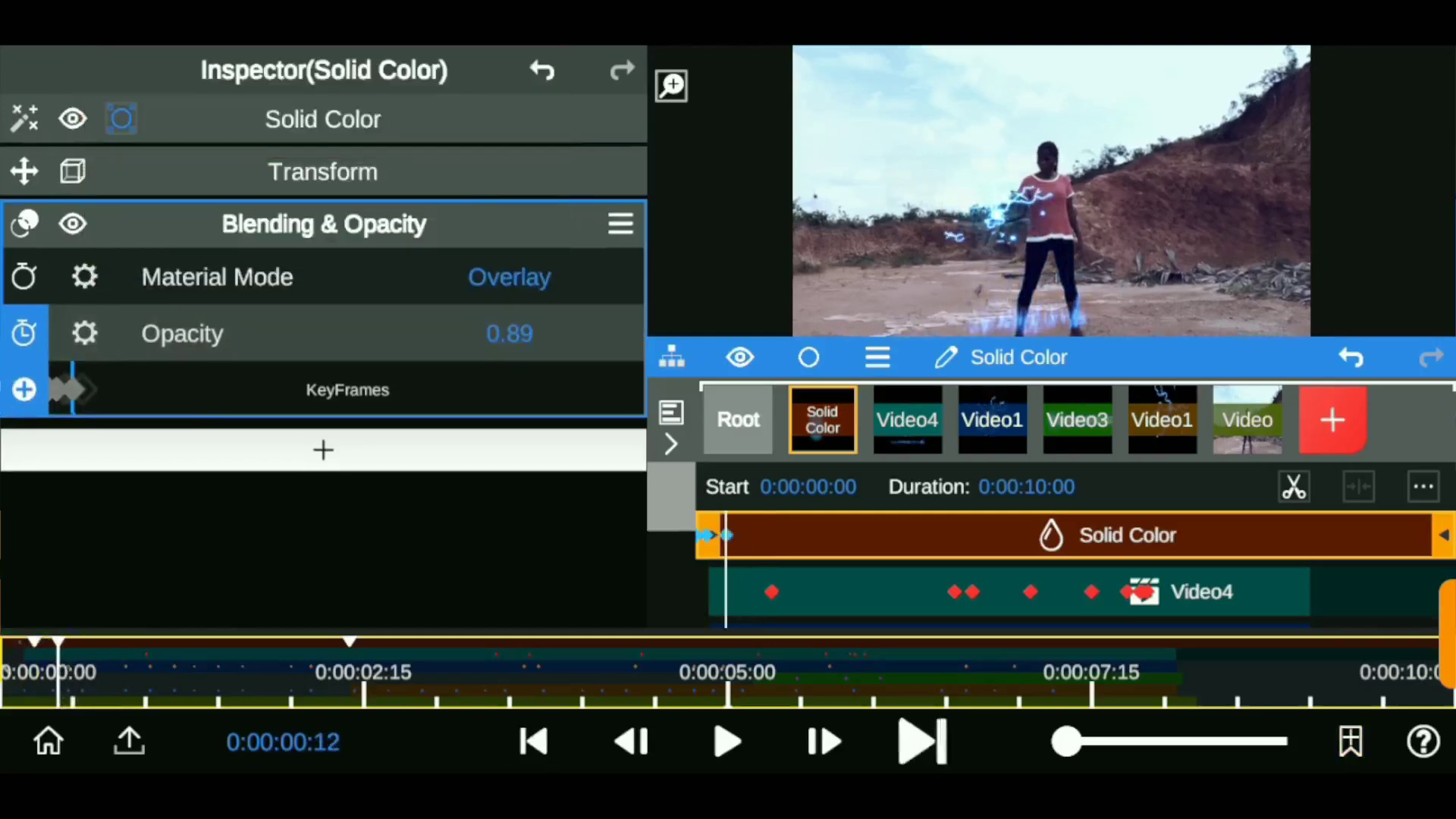
left_click_drag(509, 334, 510, 288)
left_click_drag(103, 667, 68, 668)
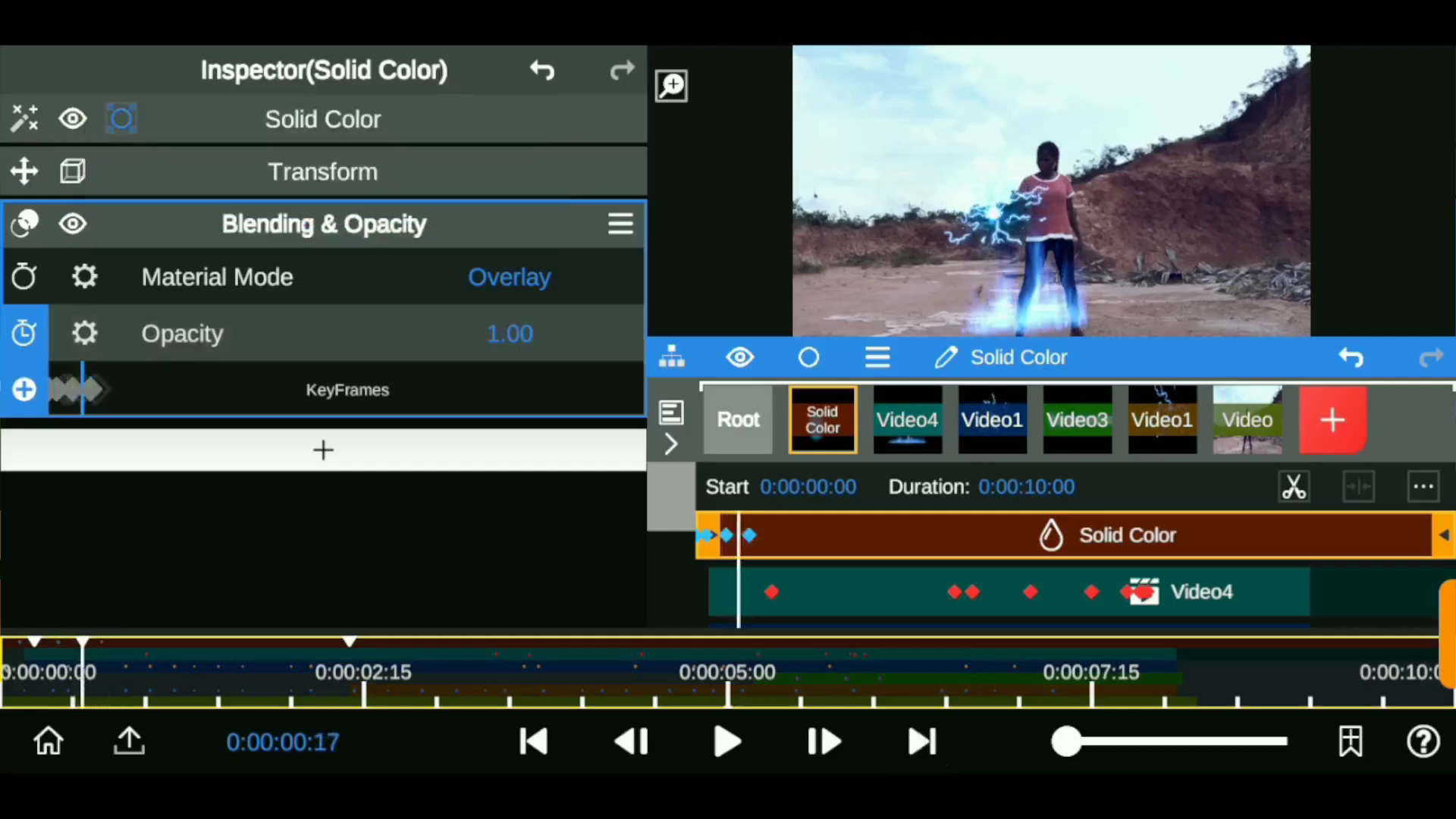
Step: Keyframe the layer's scale, growing it to 0.96/0.90 and then 1.11 by 1.43
left_click(323, 171)
left_click(323, 118)
left_click(323, 227)
left_click(24, 337)
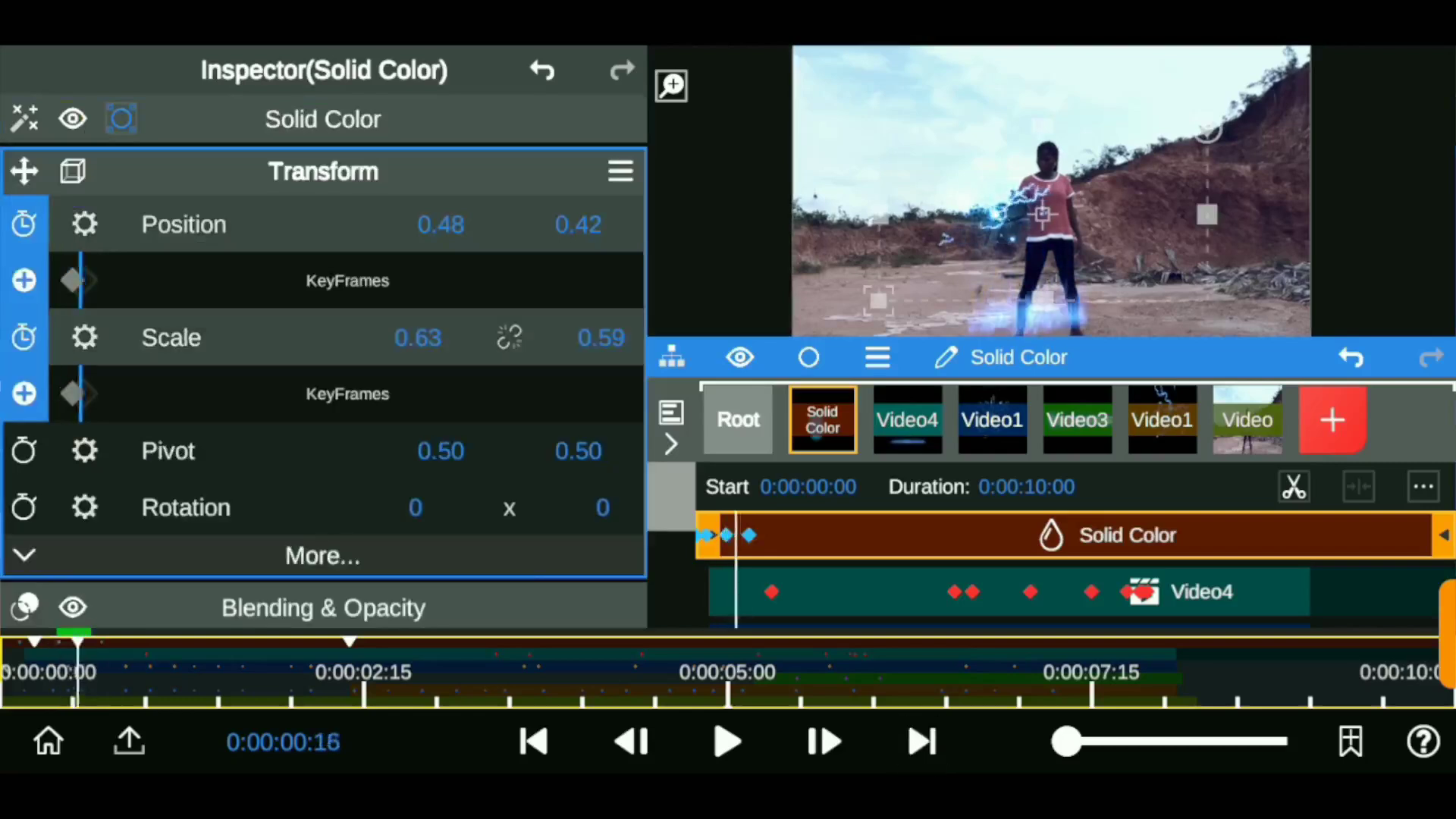
left_click(510, 336)
left_click_drag(417, 338, 417, 289)
left_click_drag(87, 671, 117, 672)
left_click_drag(602, 337, 601, 288)
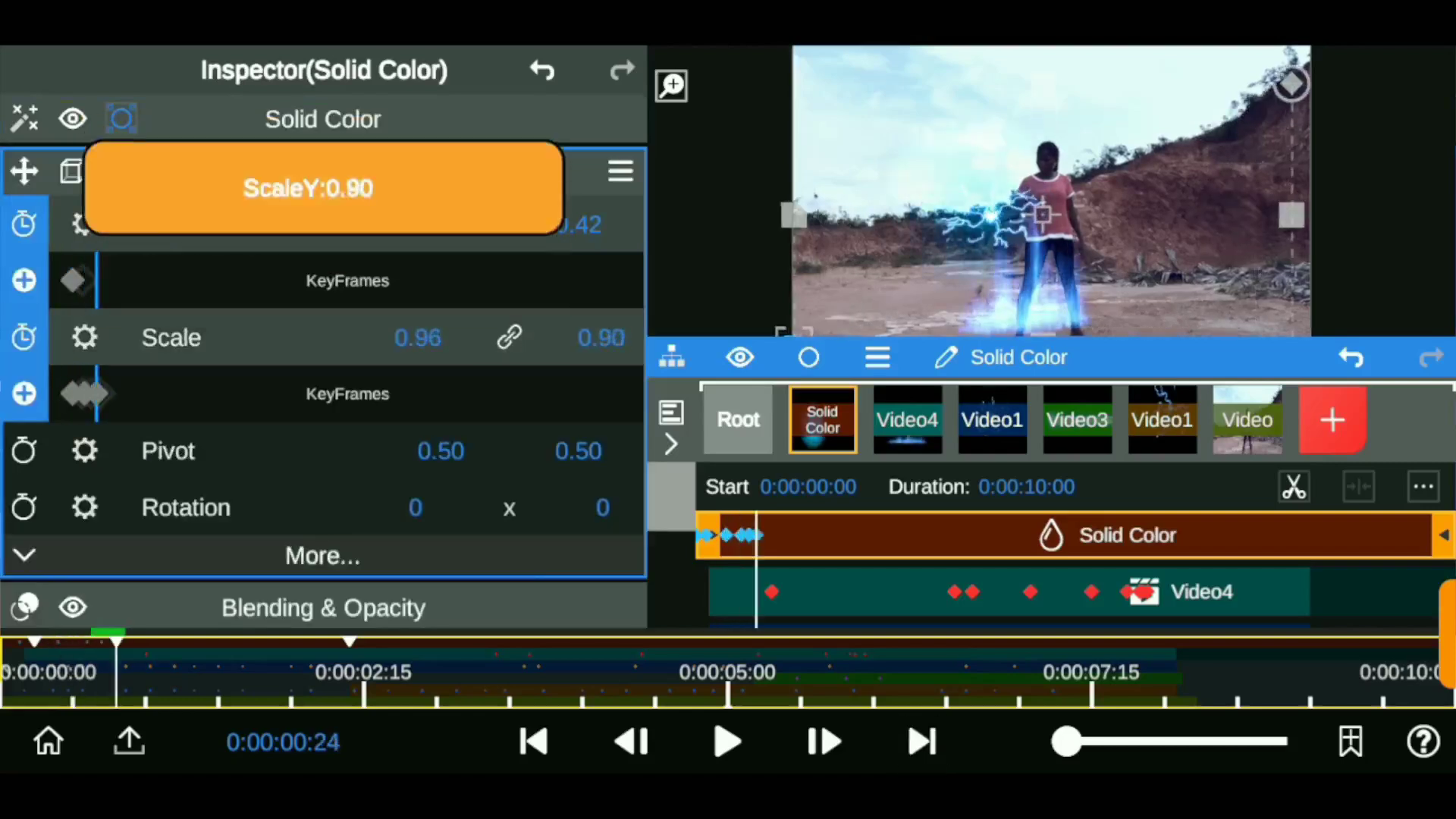
left_click(510, 337)
left_click_drag(601, 338, 601, 288)
left_click_drag(417, 337, 417, 303)
Step: Keyframe position with Y at 0.31 and X at 0.56, widening the scale to about 1.36
left_click_drag(441, 224, 441, 213)
left_click_drag(578, 225, 578, 250)
left_click_drag(116, 671, 218, 671)
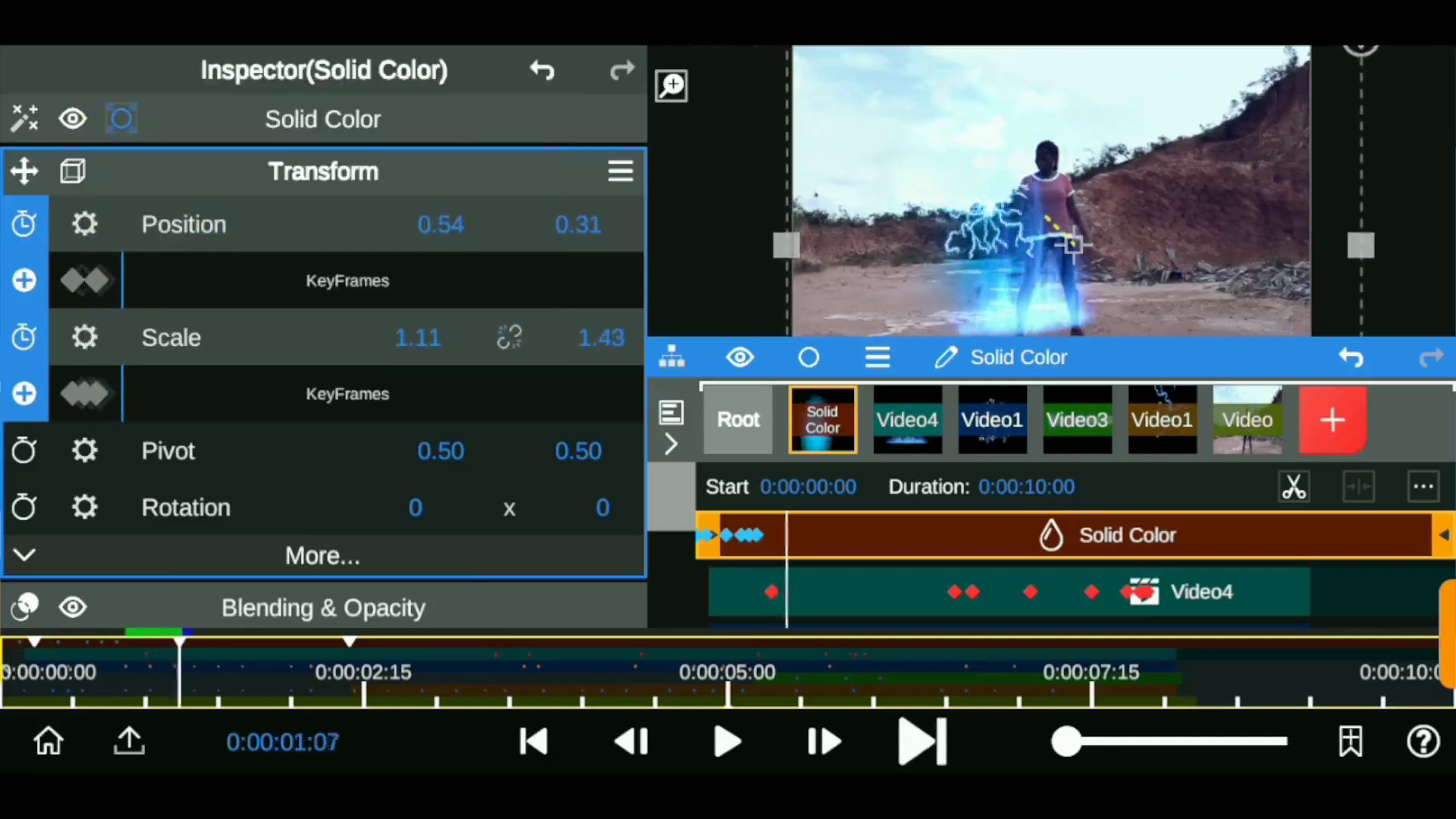
left_click_drag(417, 338, 417, 318)
left_click_drag(441, 225, 441, 213)
left_click_drag(578, 224, 578, 228)
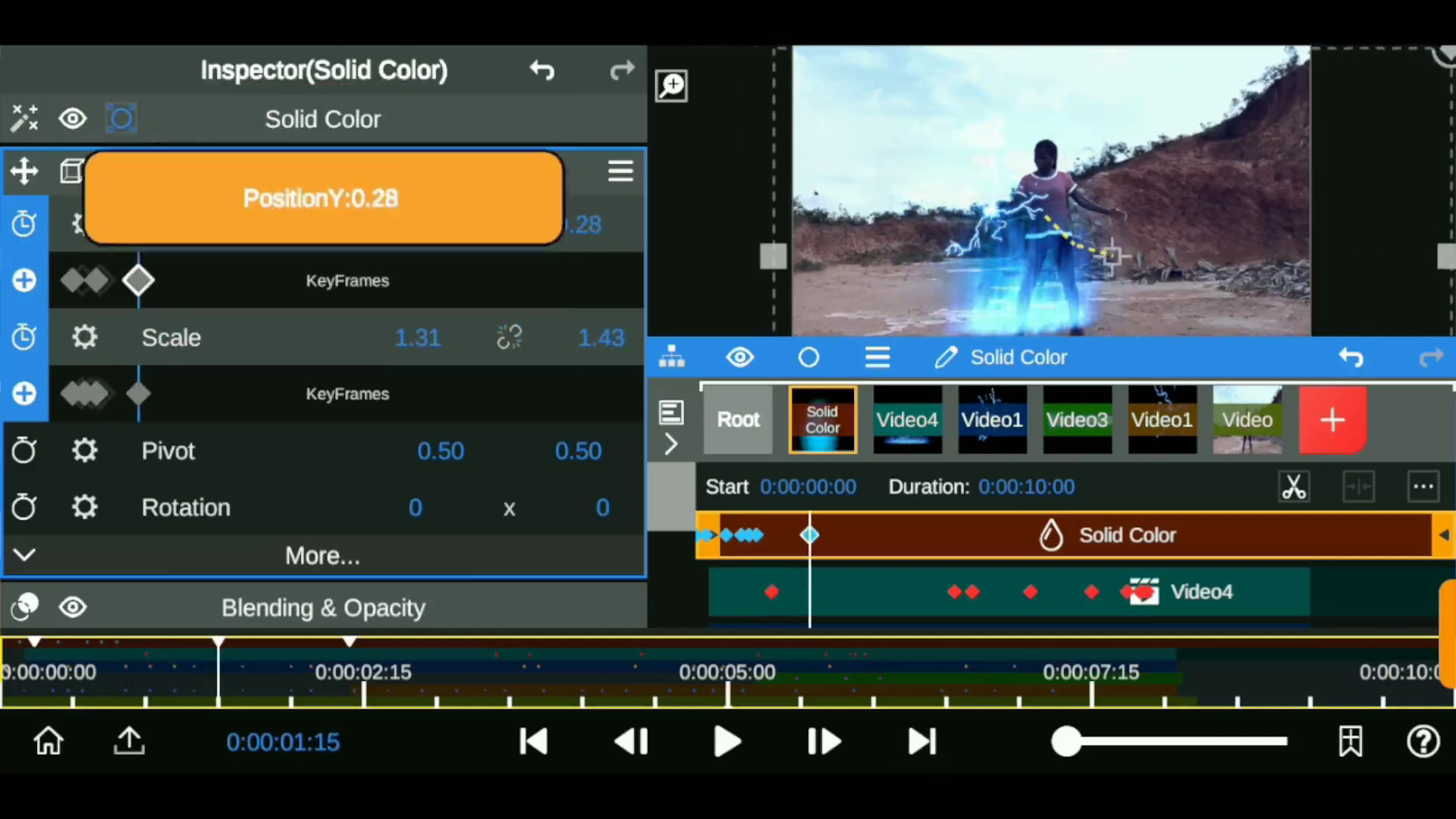
left_click(440, 225)
left_click_drag(441, 224, 441, 231)
left_click_drag(218, 671, 466, 671)
left_click(509, 337)
left_click_drag(417, 338, 417, 322)
Step: Keyframe later frames moving the layer right to 0.75, 0.34 and scaling it to 2.11 by 2.00
left_click_drag(466, 671, 618, 671)
left_click(25, 280)
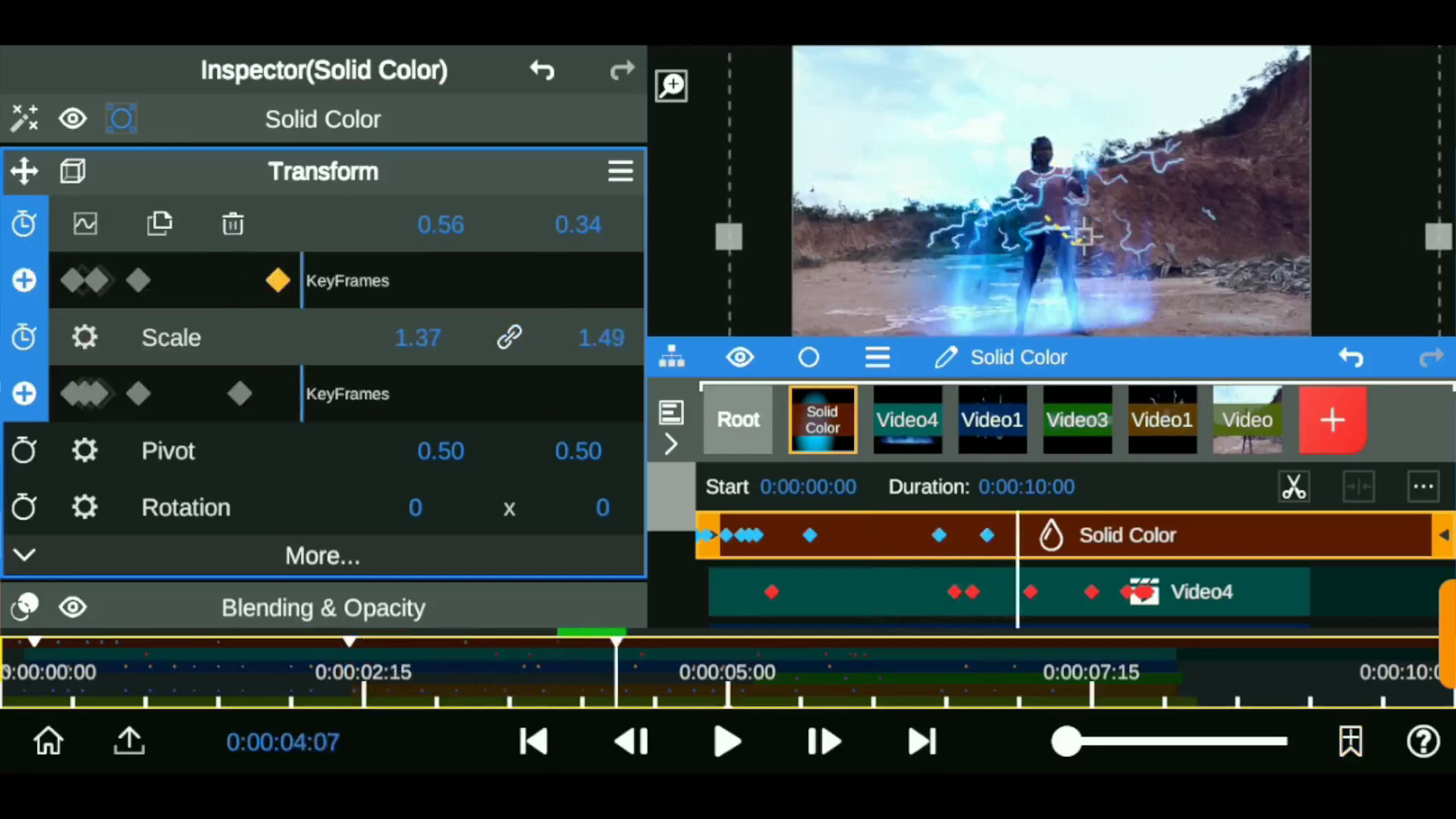
left_click_drag(440, 224, 441, 216)
left_click_drag(618, 671, 642, 672)
left_click(510, 338)
left_click_drag(418, 338, 417, 318)
left_click_drag(440, 224, 441, 204)
left_click_drag(643, 671, 699, 671)
left_click_drag(418, 337, 417, 315)
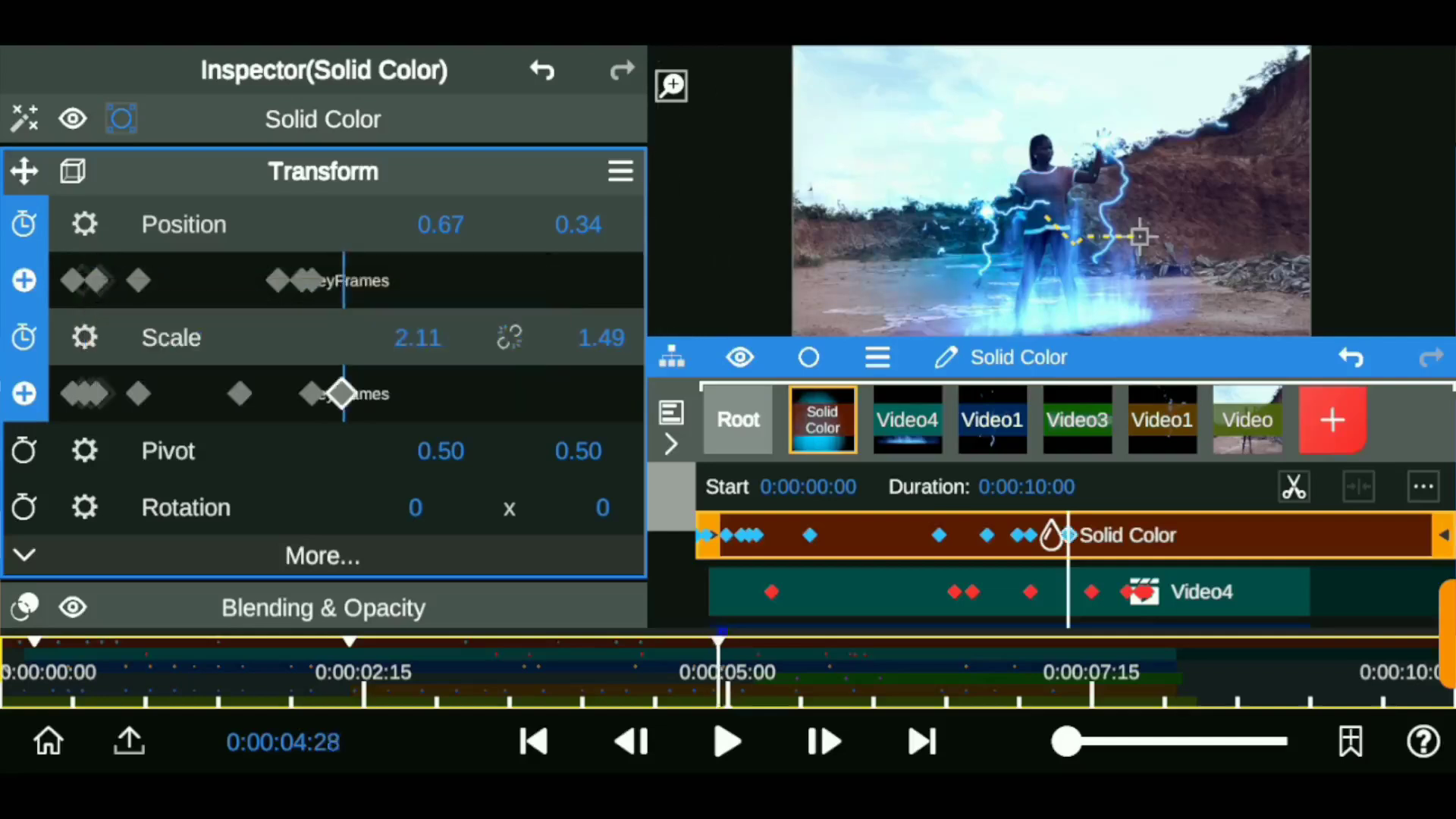
left_click_drag(698, 671, 737, 671)
left_click_drag(441, 224, 441, 204)
left_click_drag(737, 671, 976, 671)
left_click_drag(601, 337, 601, 190)
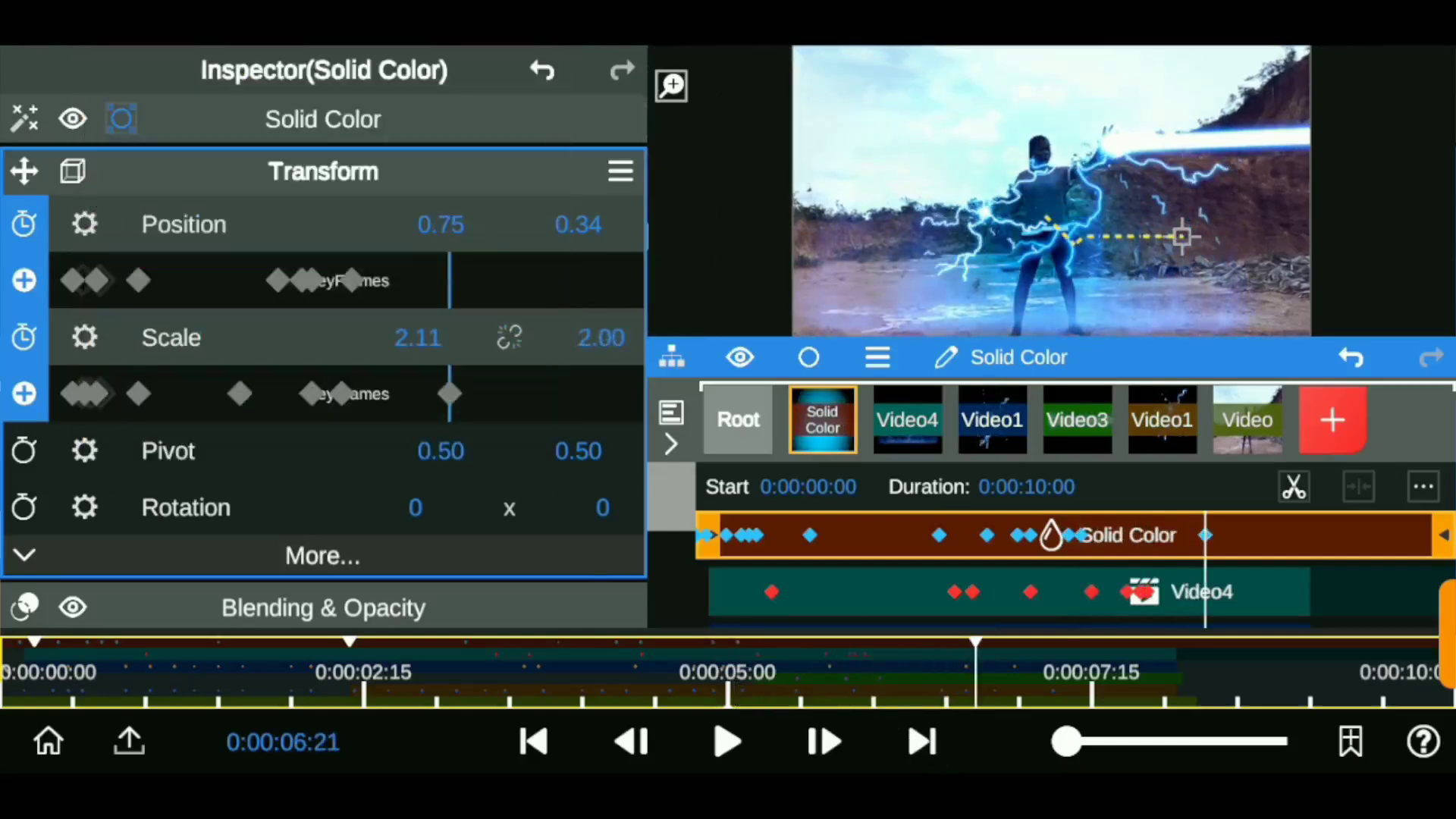
Step: Expand the Solid Color and Blending sections and collapse the Transform settings
left_click(323, 119)
left_click(323, 280)
left_click(323, 169)
left_click(323, 169)
Step: Add a Glow effect to the lightning layer with a blue glow colour and 0.8 intensity
left_click(323, 280)
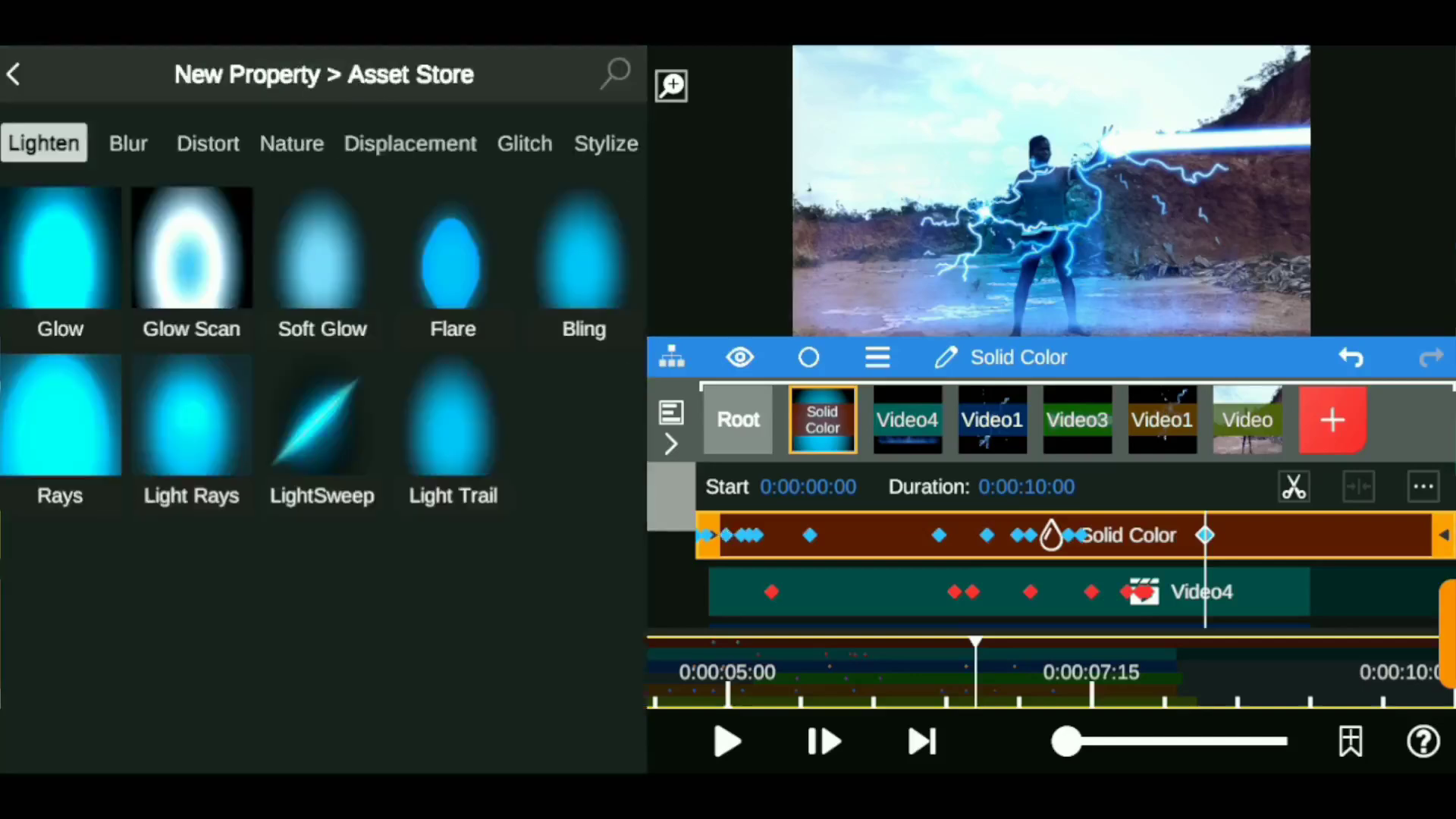
left_click(61, 257)
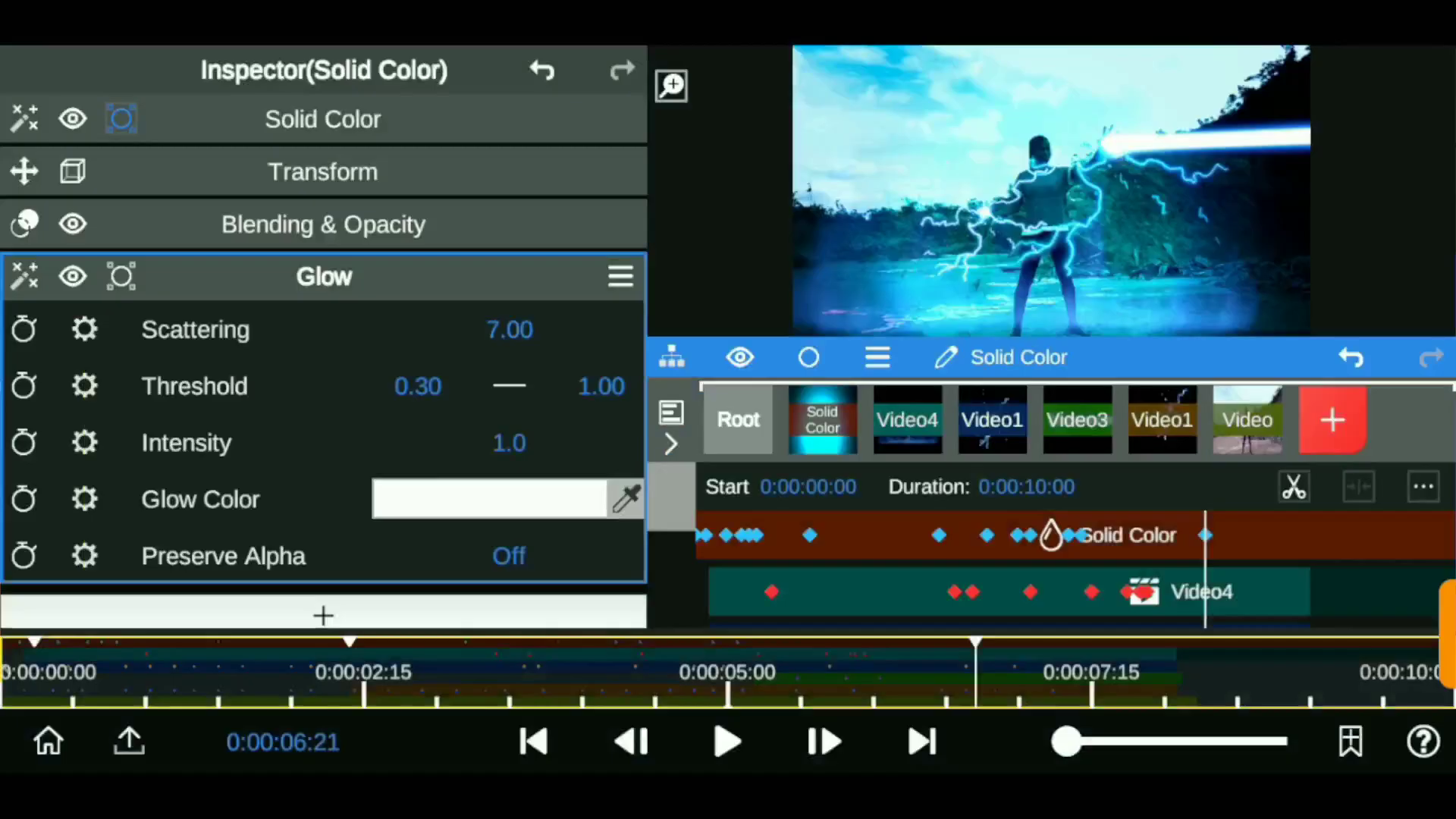
left_click_drag(510, 443, 486, 442)
left_click(490, 498)
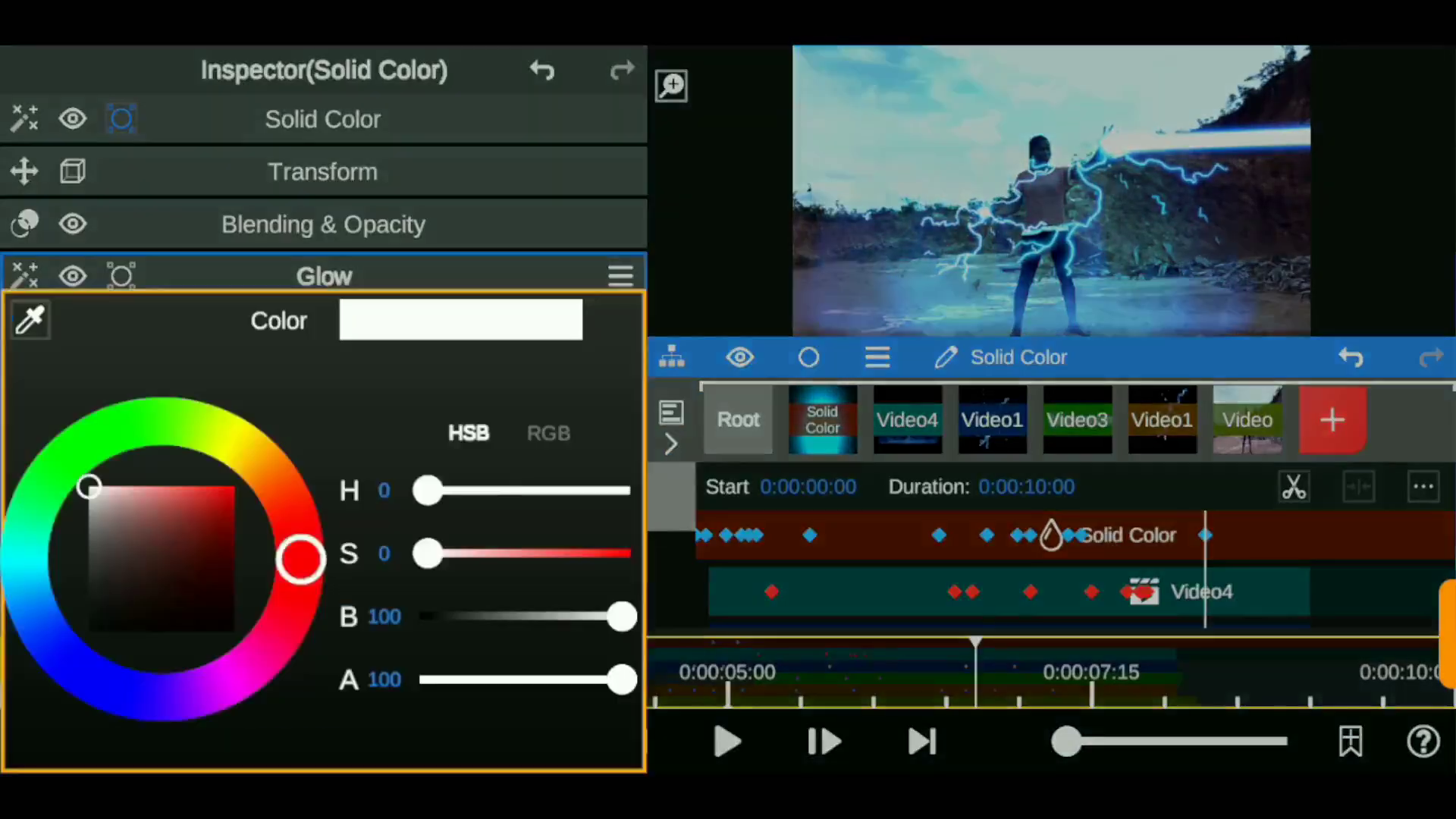
key("Escape")
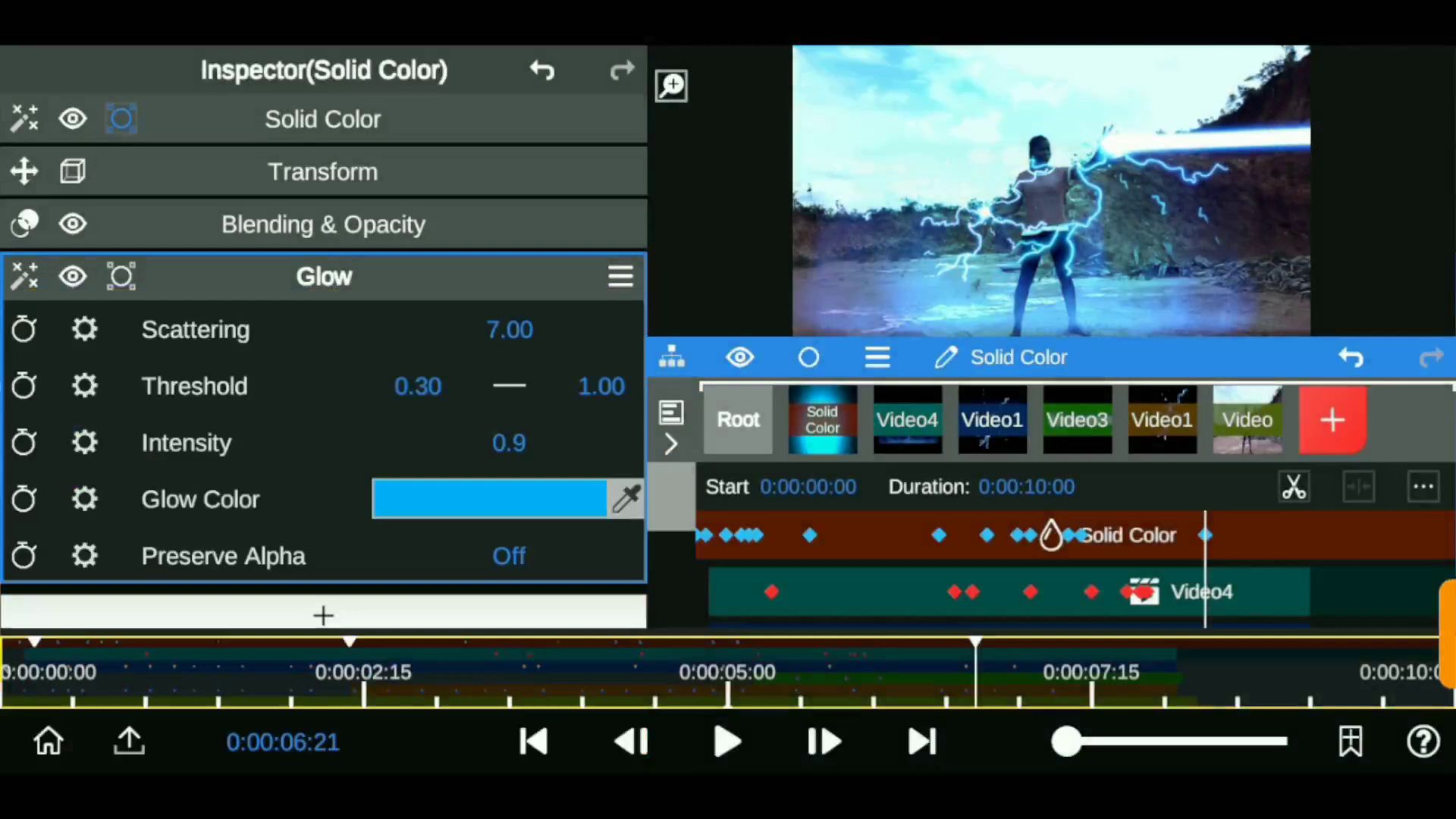
left_click_drag(509, 443, 493, 443)
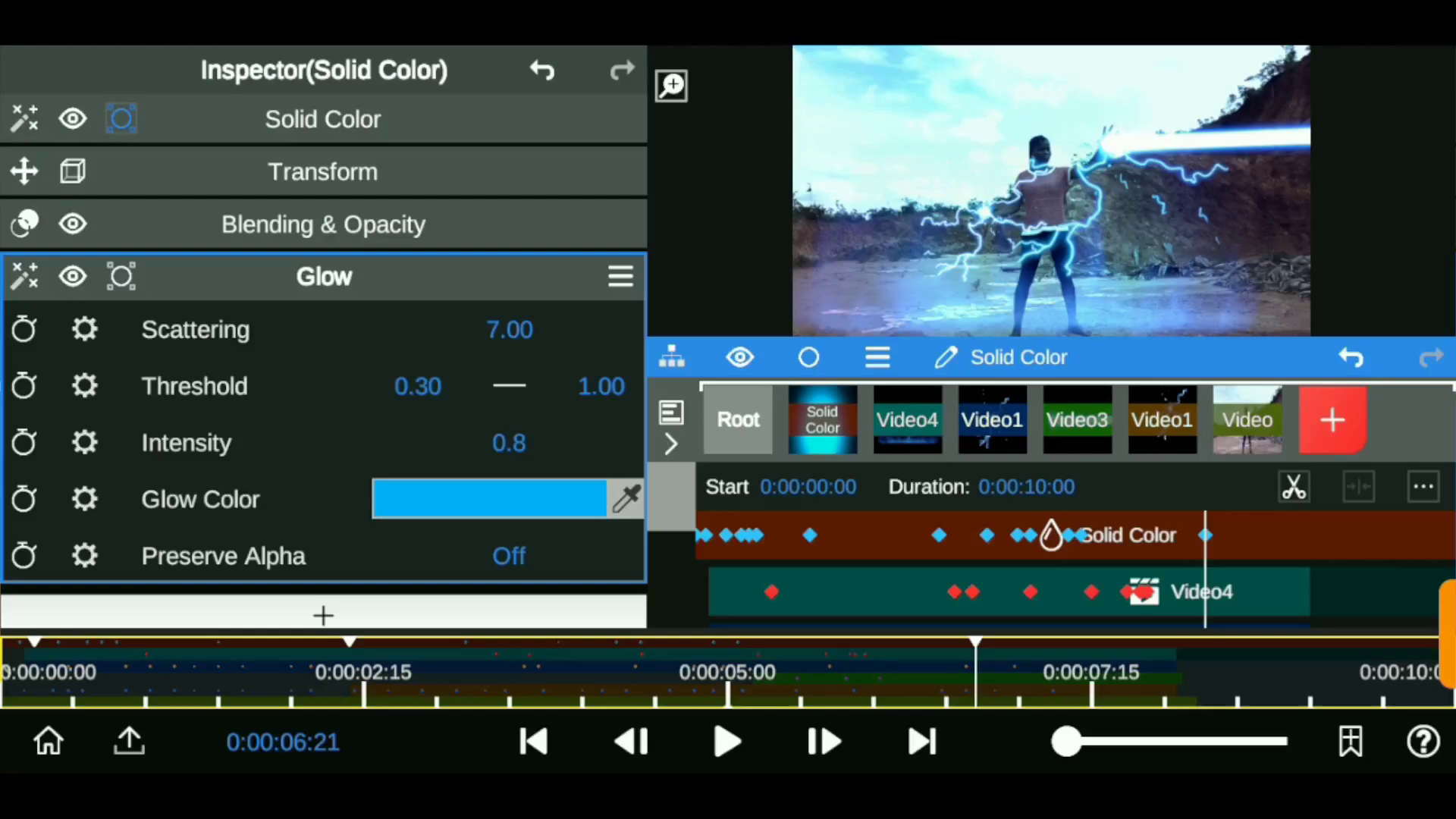
left_click(324, 276)
Step: In the Mask Editor, flatten the ellipse to 0.30 height and soften it with 0.27 blur
left_click(122, 118)
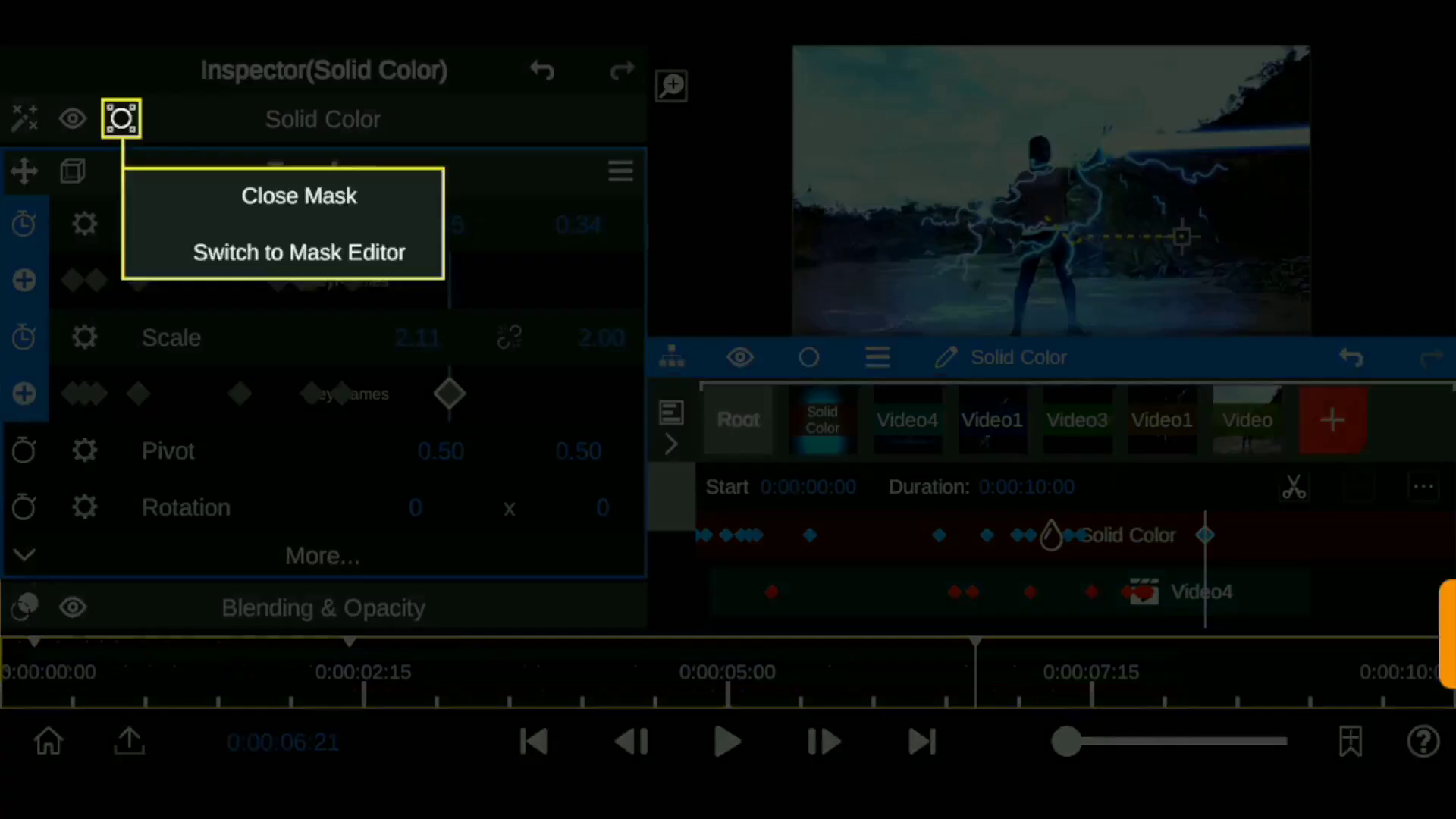
left_click(283, 251)
left_click(324, 172)
left_click(324, 118)
left_click(324, 118)
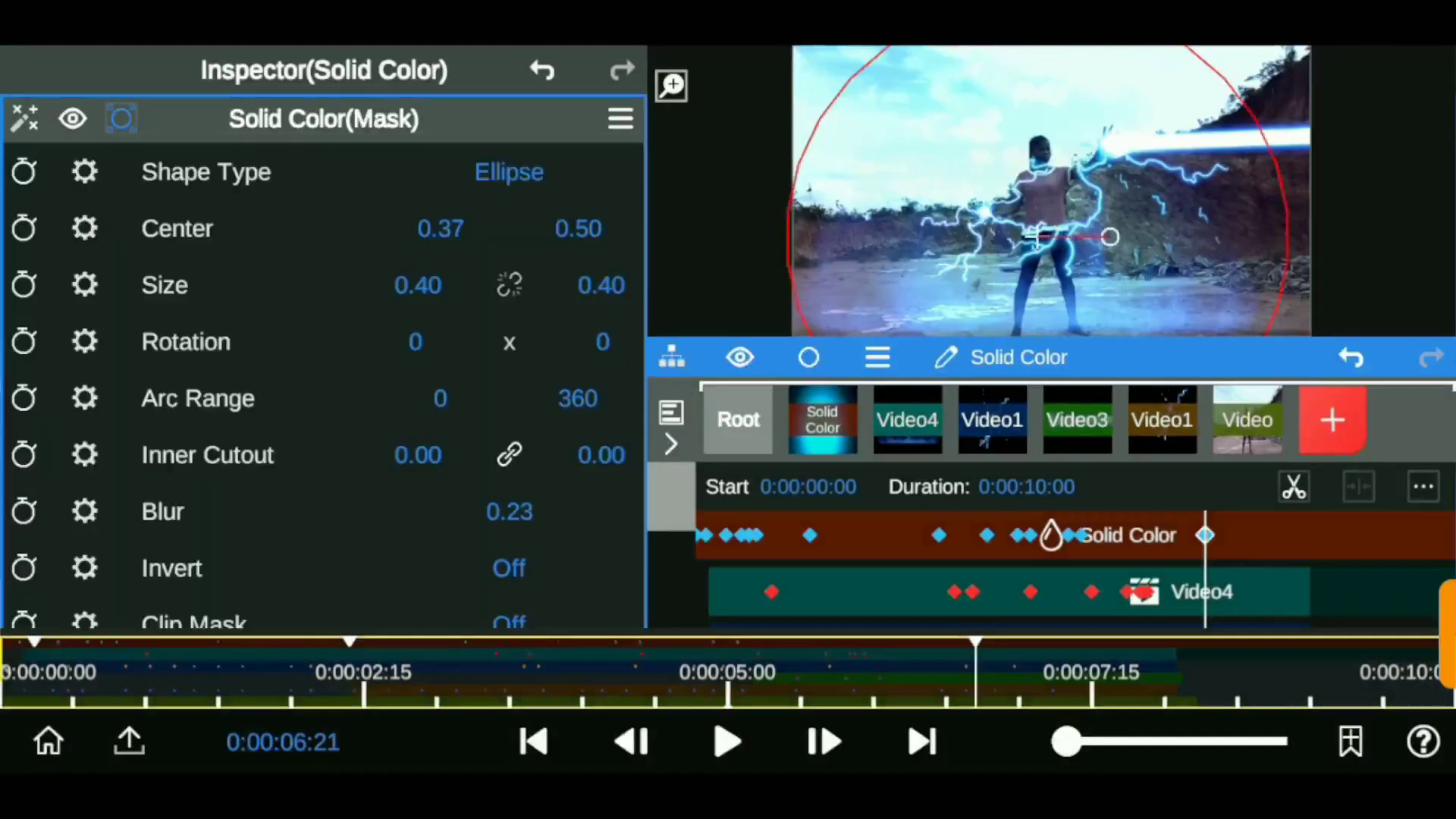
left_click_drag(601, 285, 577, 286)
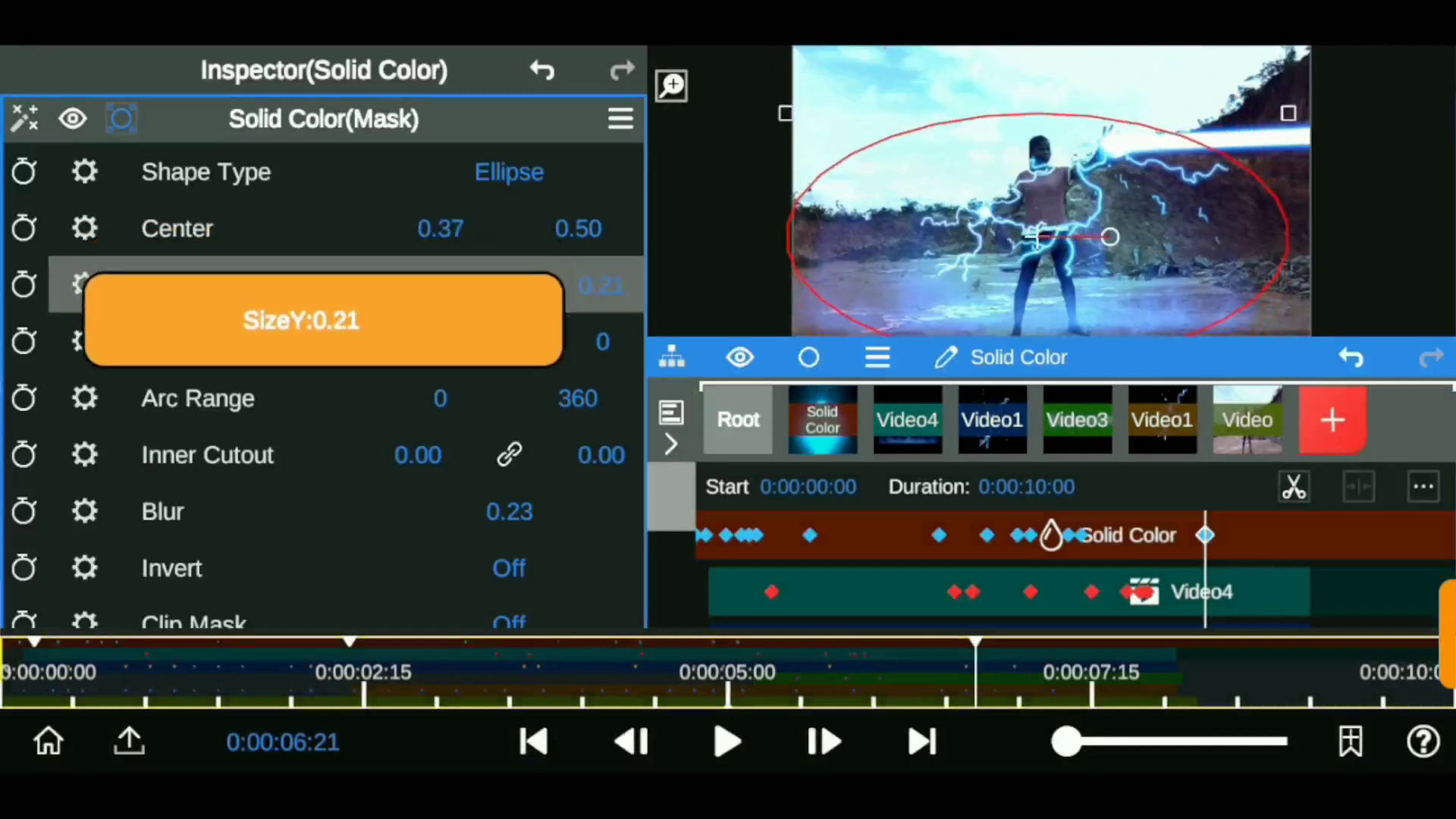
left_click_drag(509, 512, 524, 511)
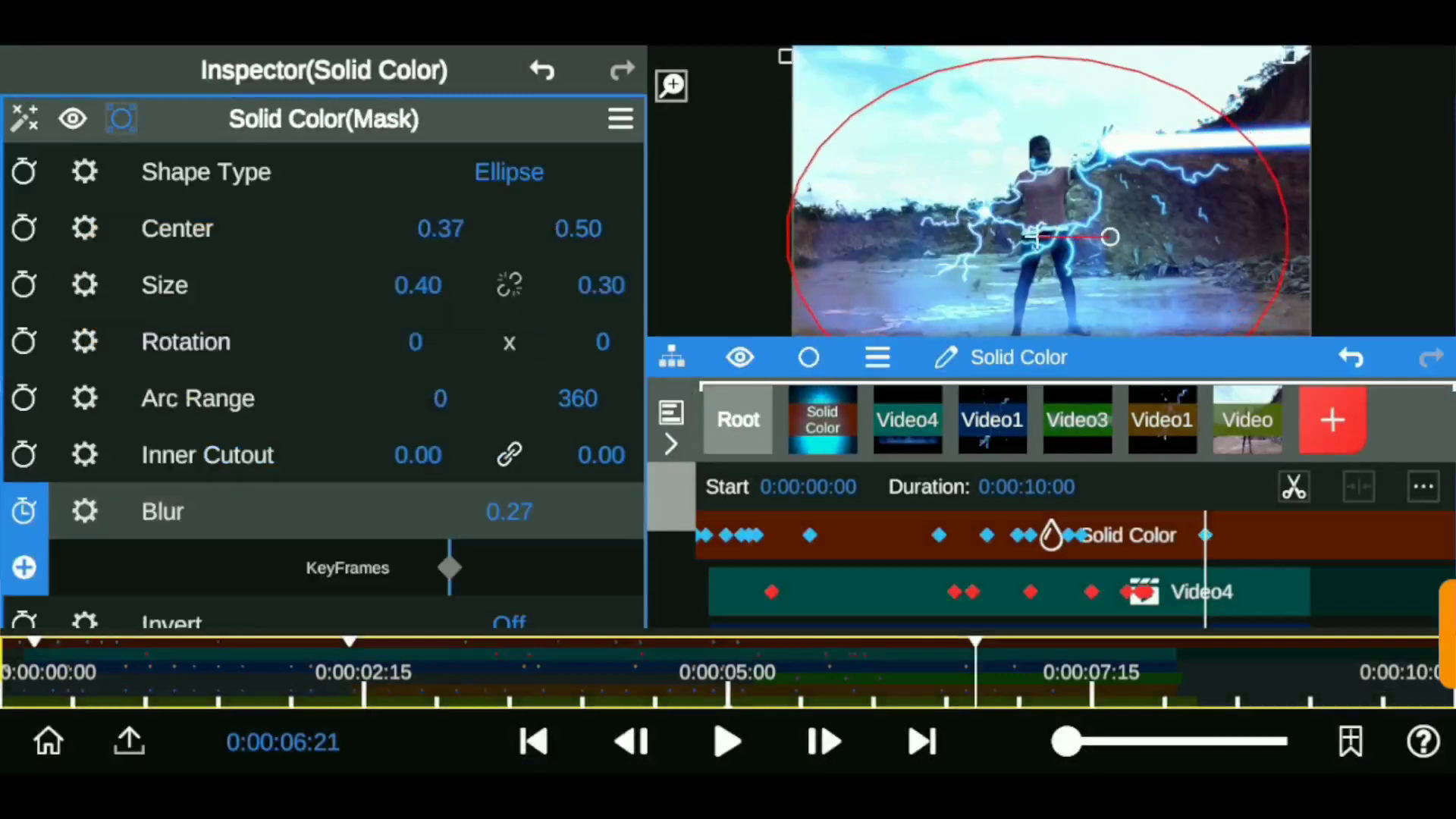
left_click_drag(133, 675, 976, 674)
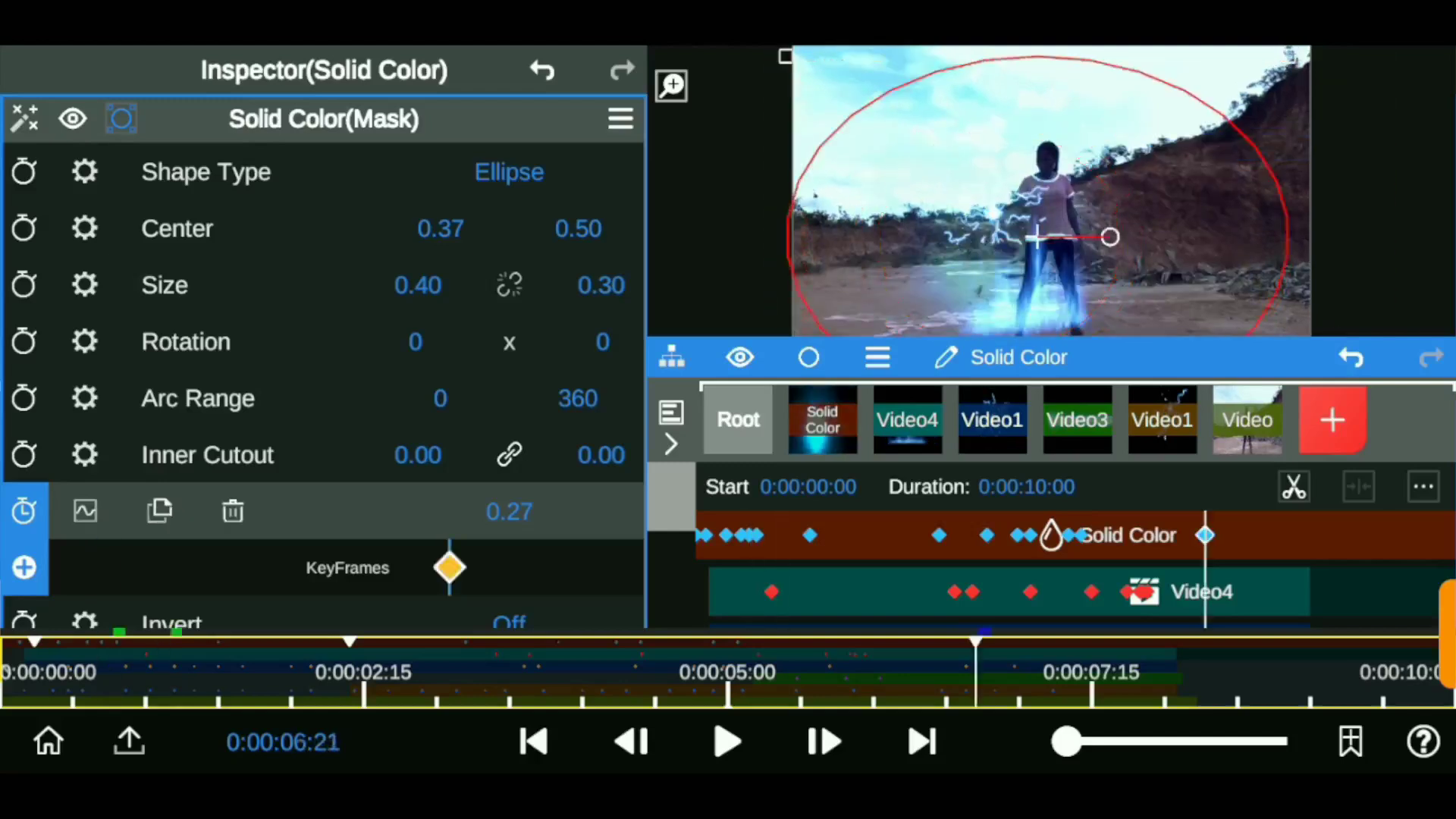
left_click(324, 118)
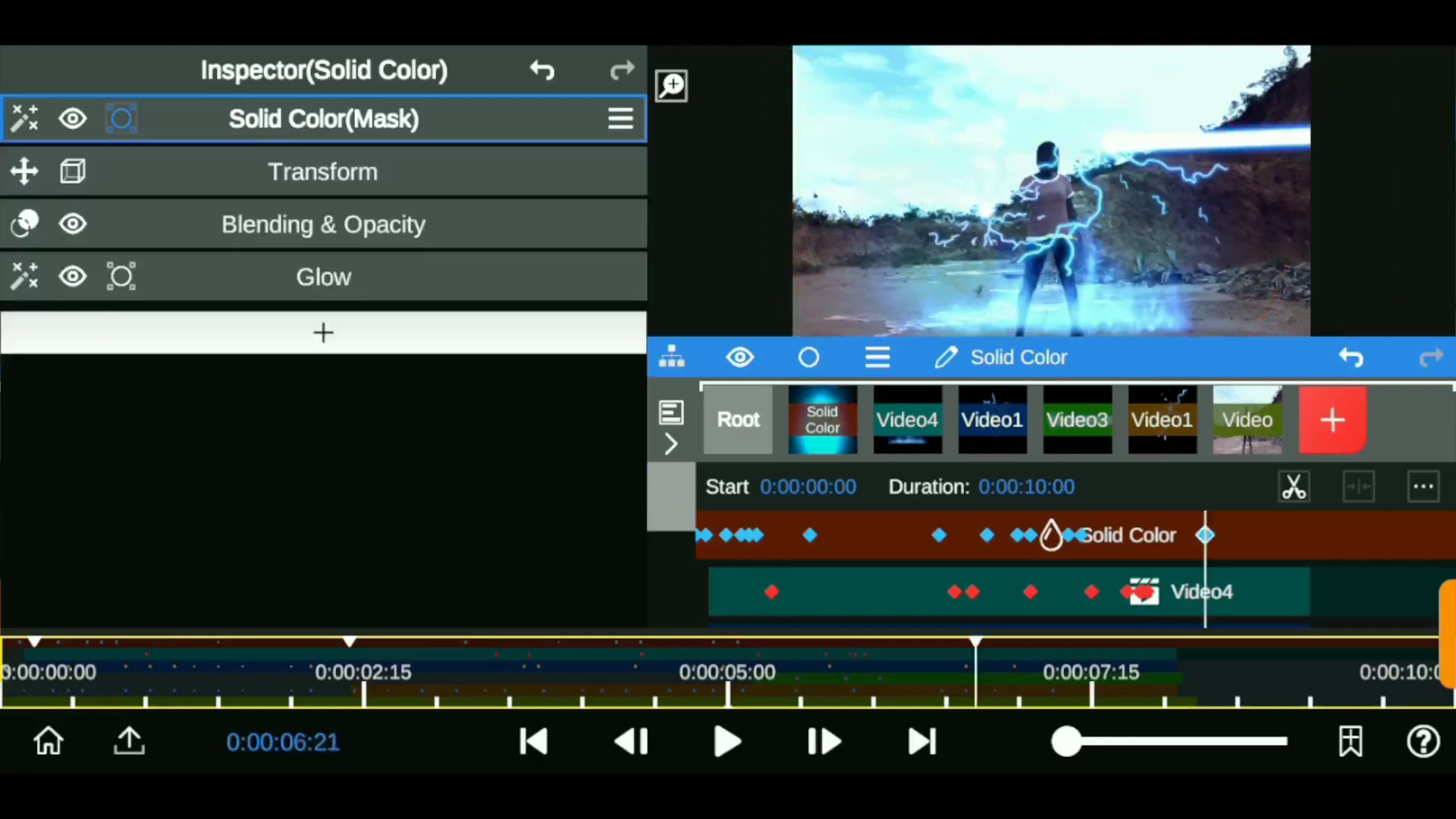
Step: Replay the Root composite from frame 0, then select Video1 and then Video4
left_click(738, 420)
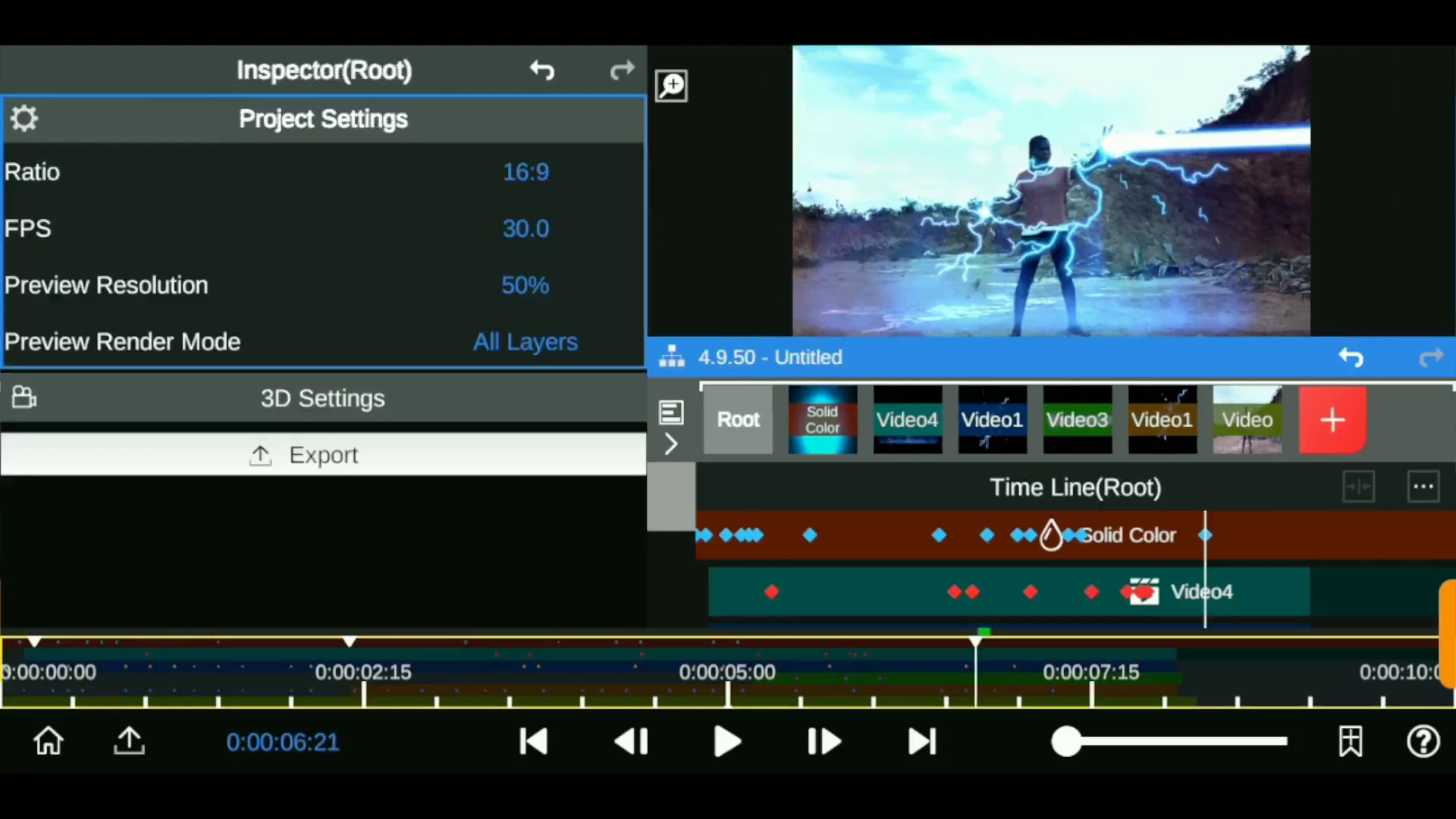
left_click(534, 741)
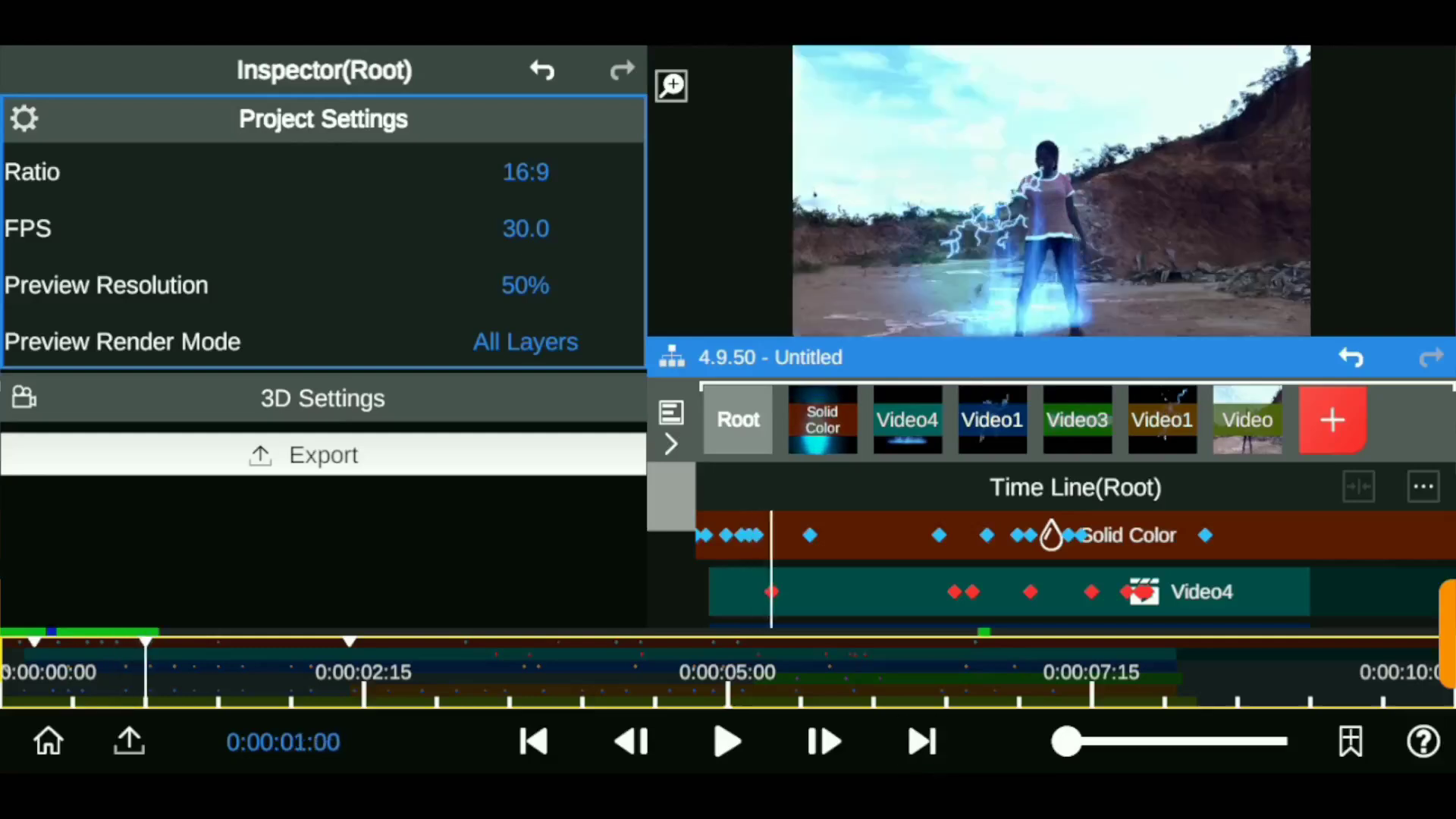
left_click(992, 419)
scroll(323, 360, "down", 2)
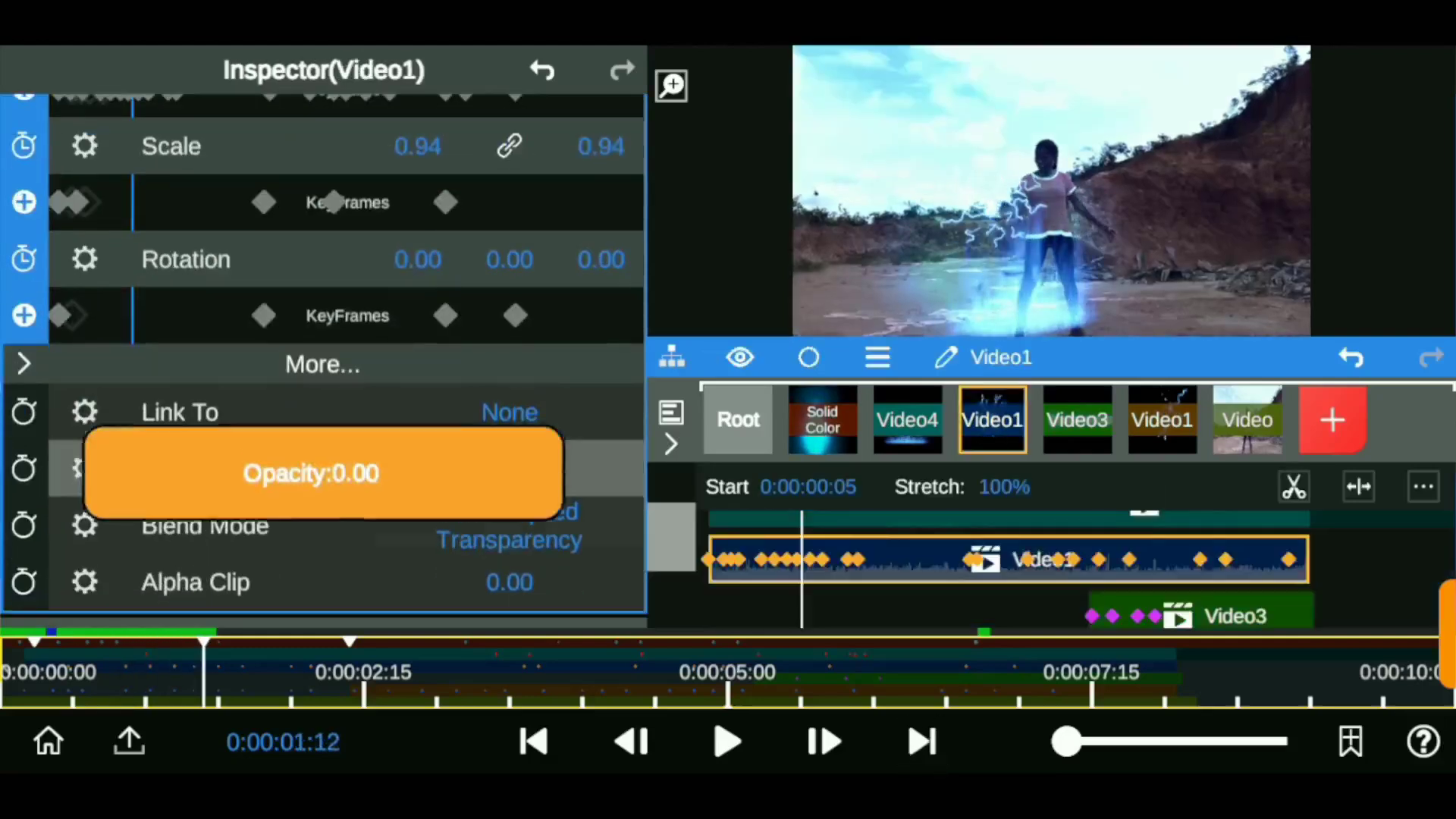
left_click(323, 364)
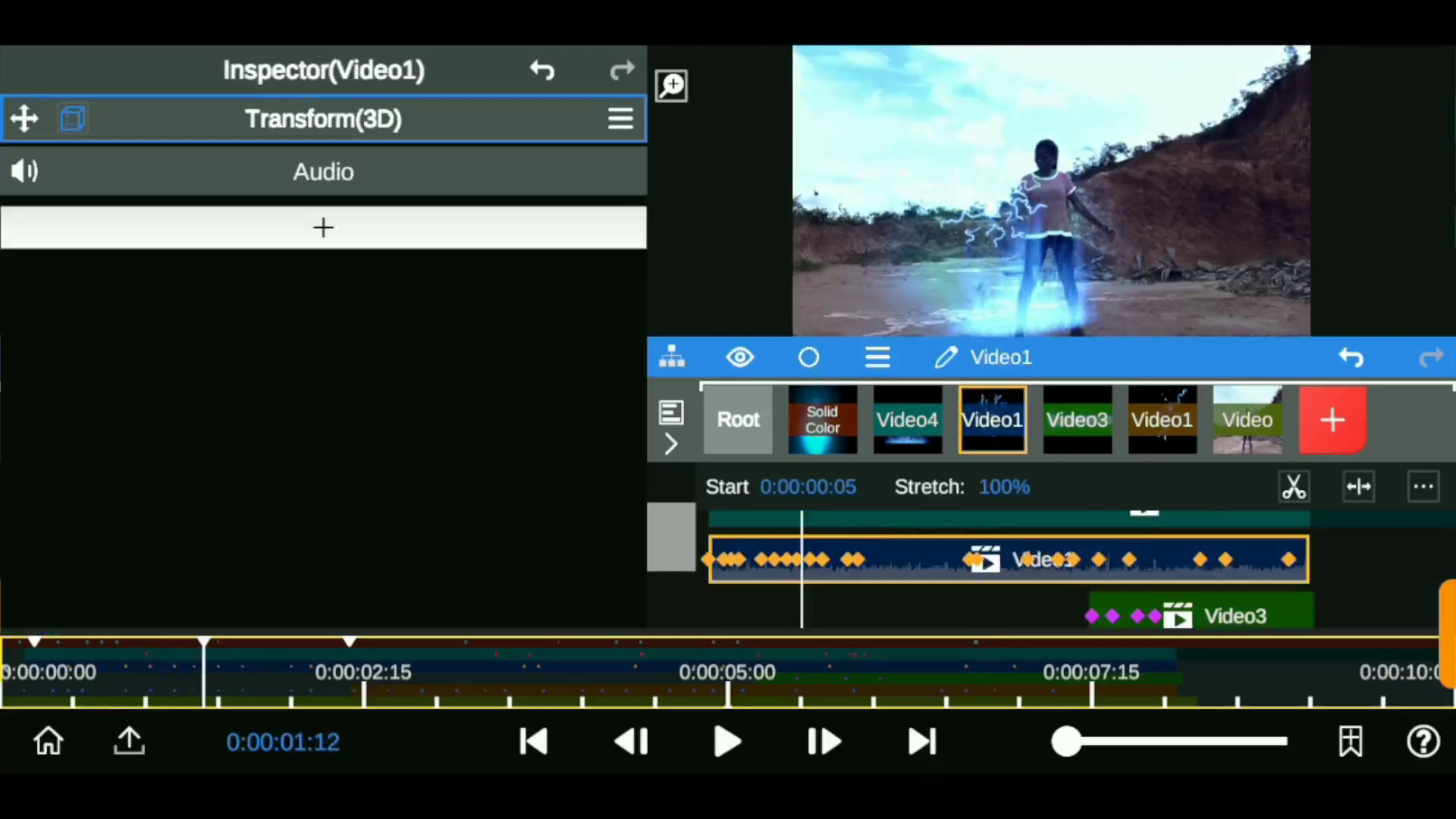
left_click(907, 420)
Step: Browse the Blur, Distort and Nature effects and add Heat Wave to Video4
left_click(324, 227)
left_click(321, 254)
left_click(128, 144)
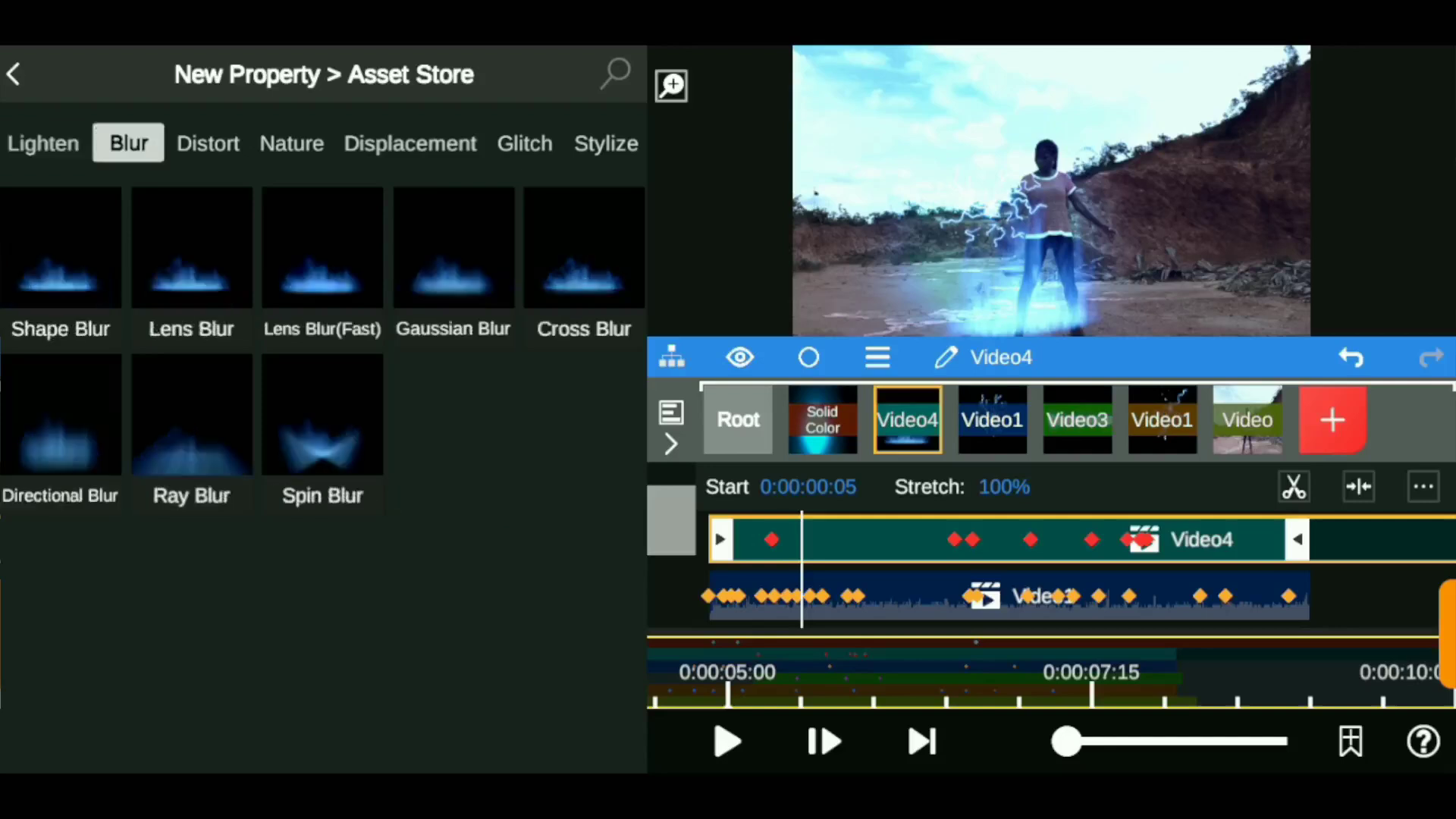
left_click(207, 144)
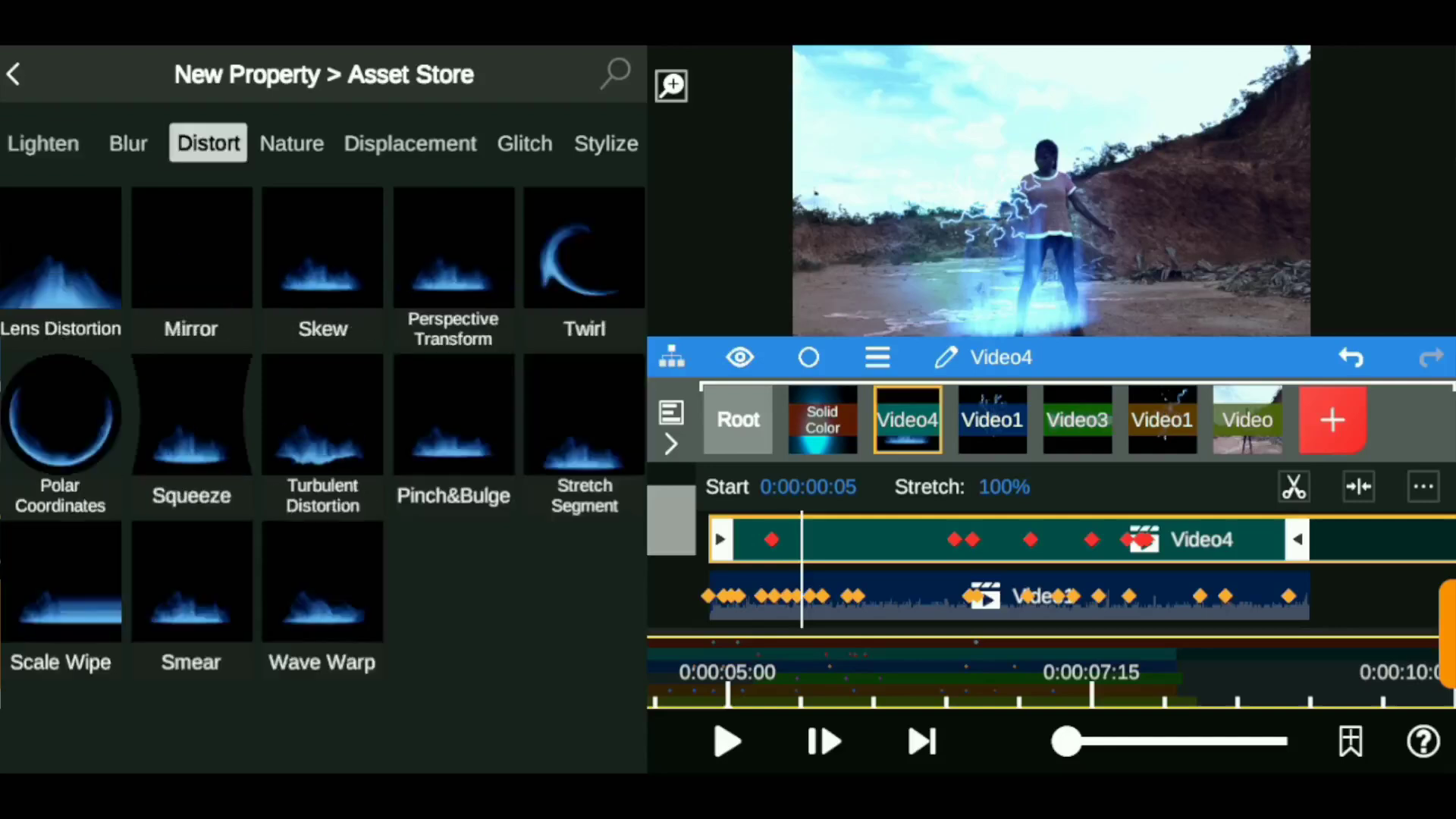
left_click(292, 143)
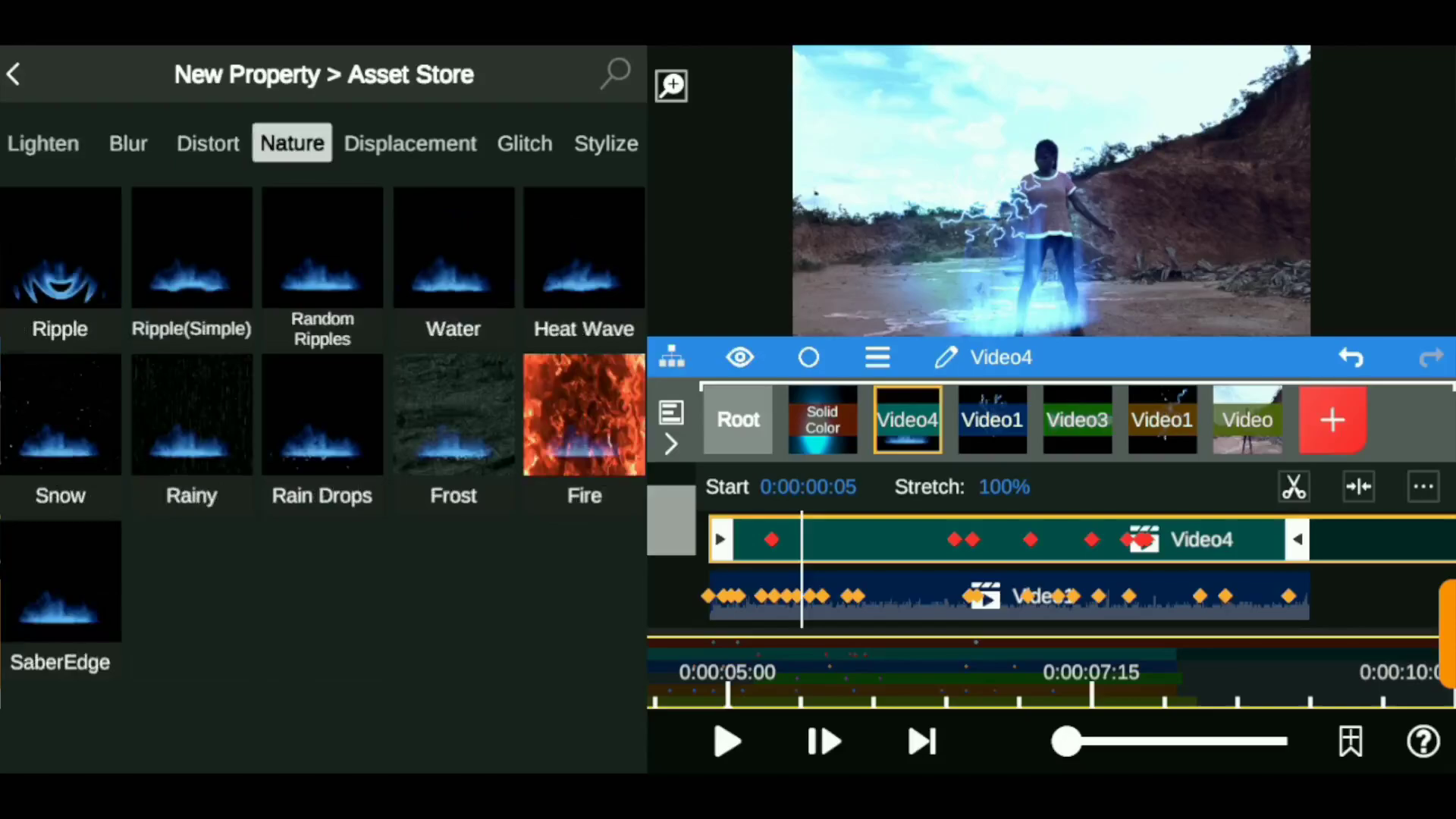
left_click(584, 265)
Step: Reset Heat Wave Frequency to 0.50, change its direction, and lower Amplitude to 0.01
scroll(323, 425, "down", 2)
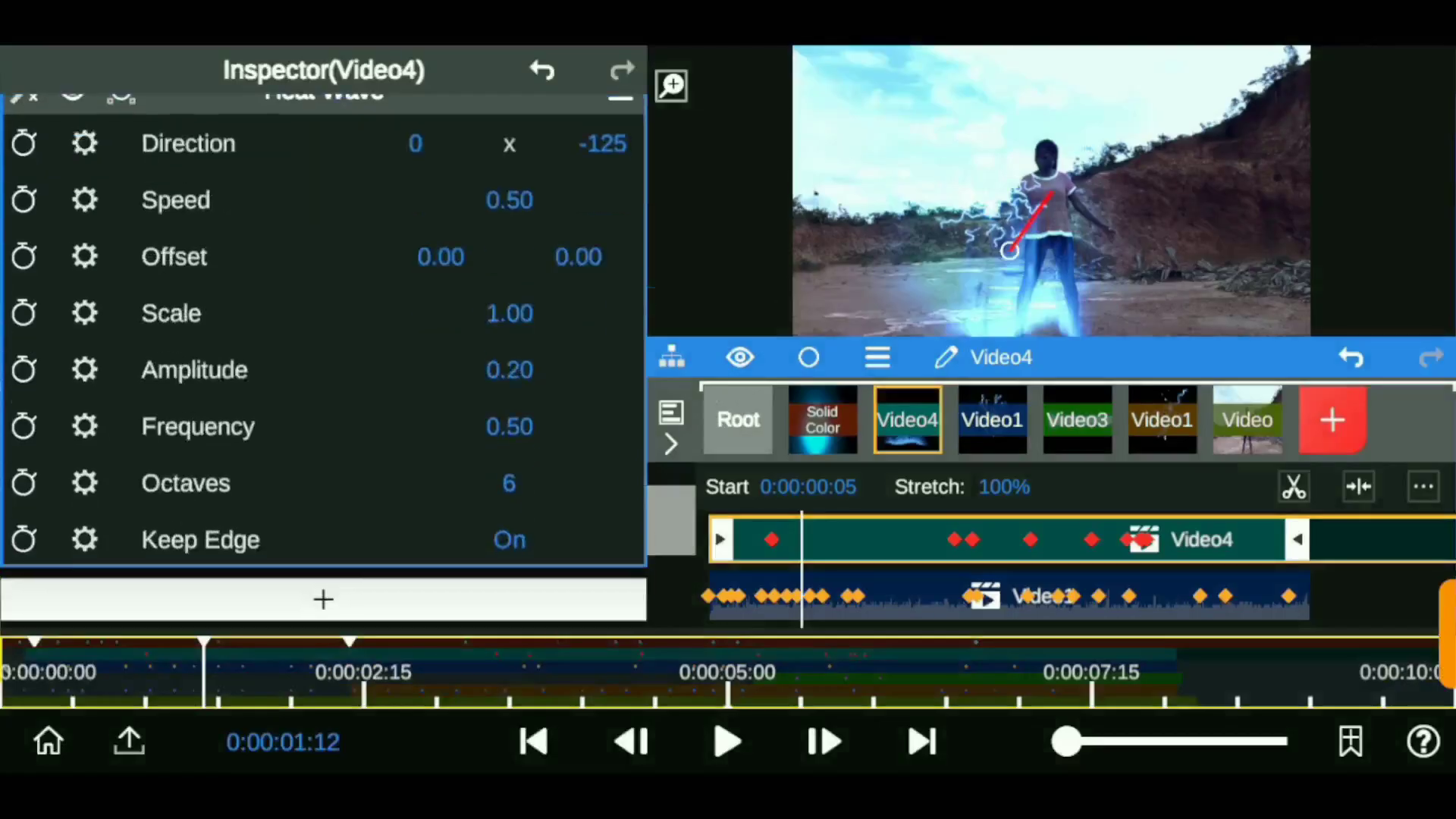
left_click_drag(326, 426, 425, 427)
left_click(84, 426)
left_click(260, 178)
left_click_drag(326, 143, 281, 143)
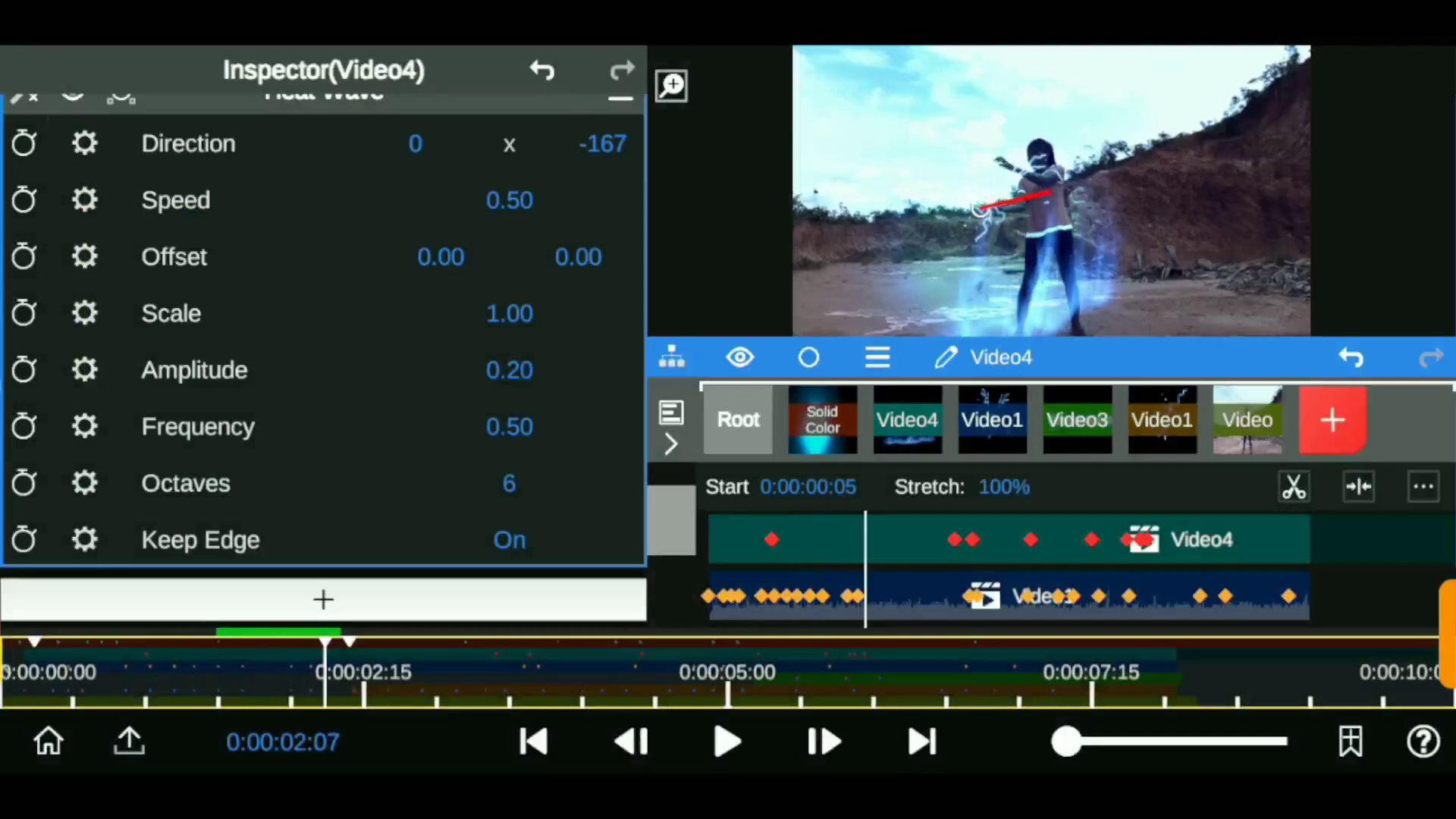
mouse_move(326, 369)
left_mouse_down()
mouse_move(288, 369)
mouse_move(311, 369)
left_mouse_up()
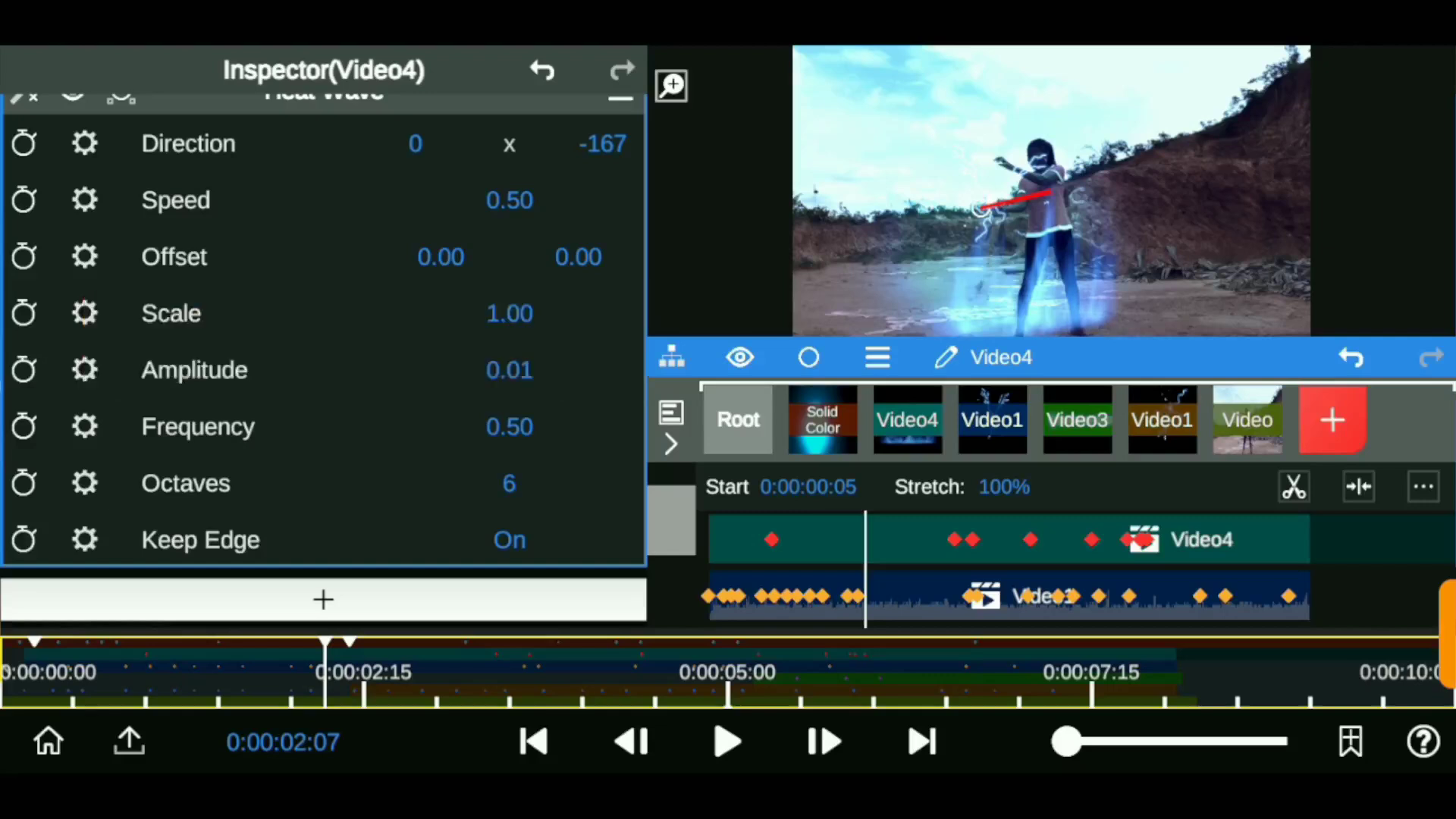
scroll(324, 356, "up", 3)
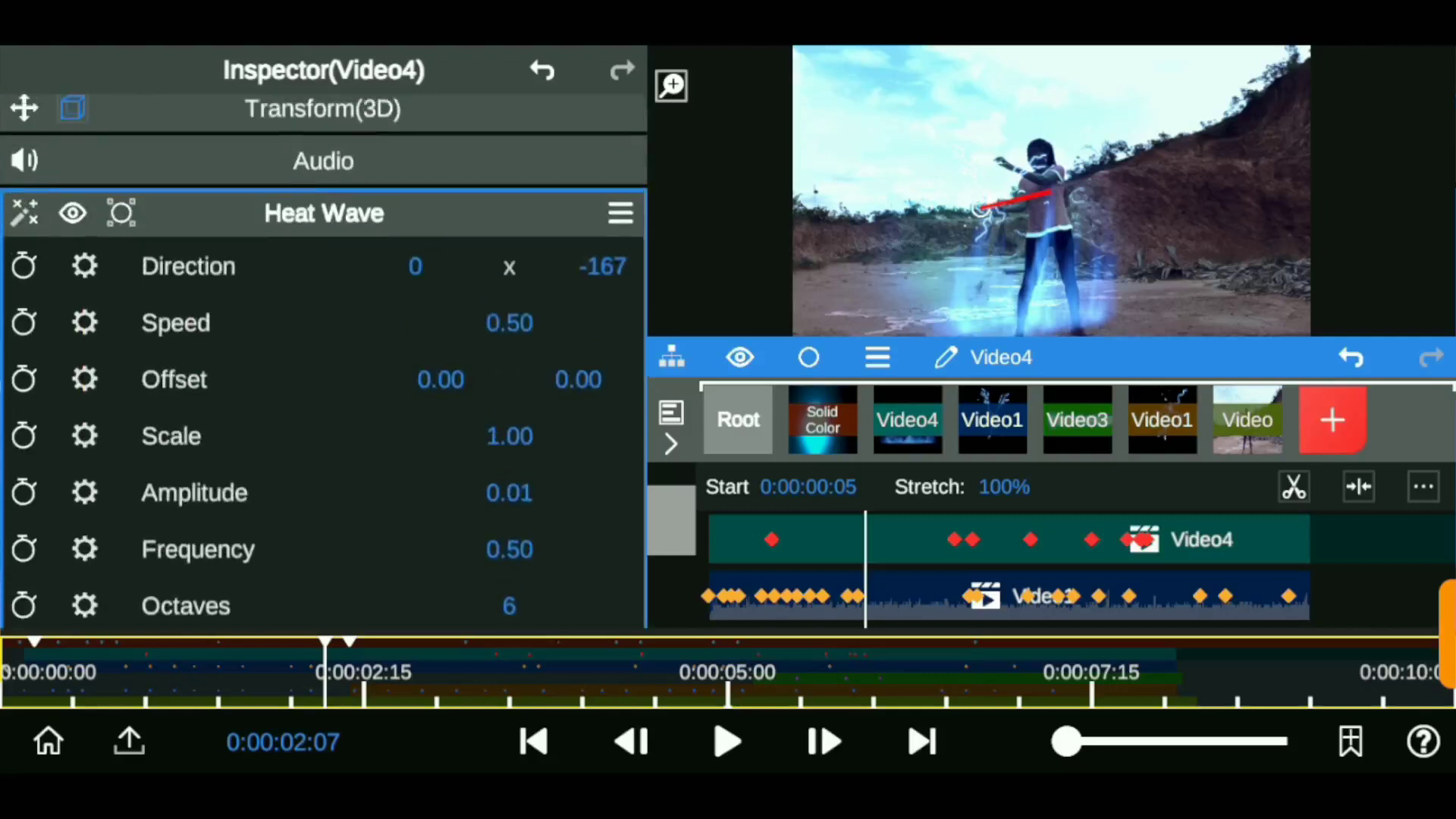
left_click(324, 213)
left_click_drag(341, 671, 626, 671)
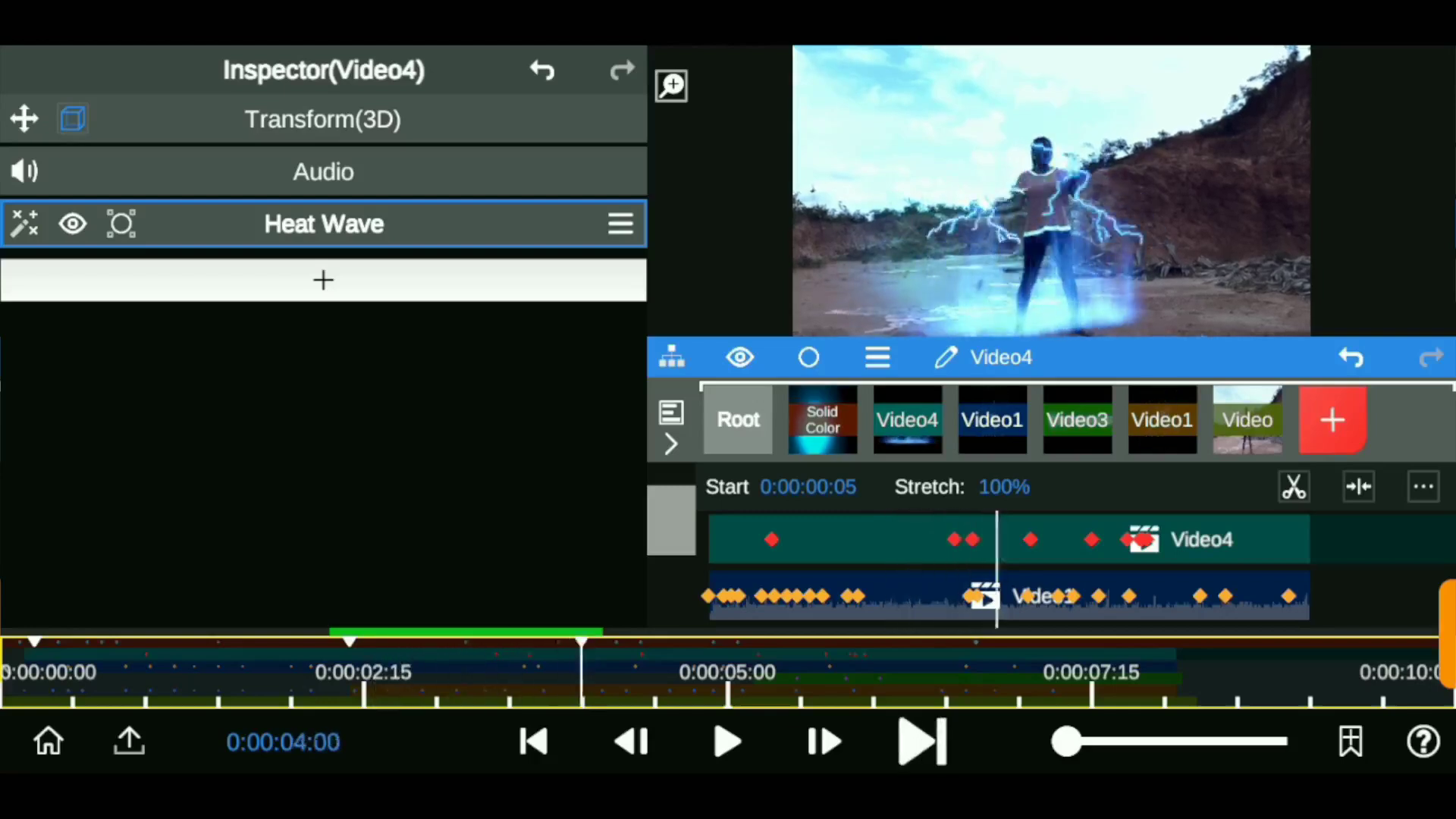
Step: Add the lightning clip from the root composition as new layer Video5, keeping a 2D transform
left_click(738, 419)
left_click(1333, 419)
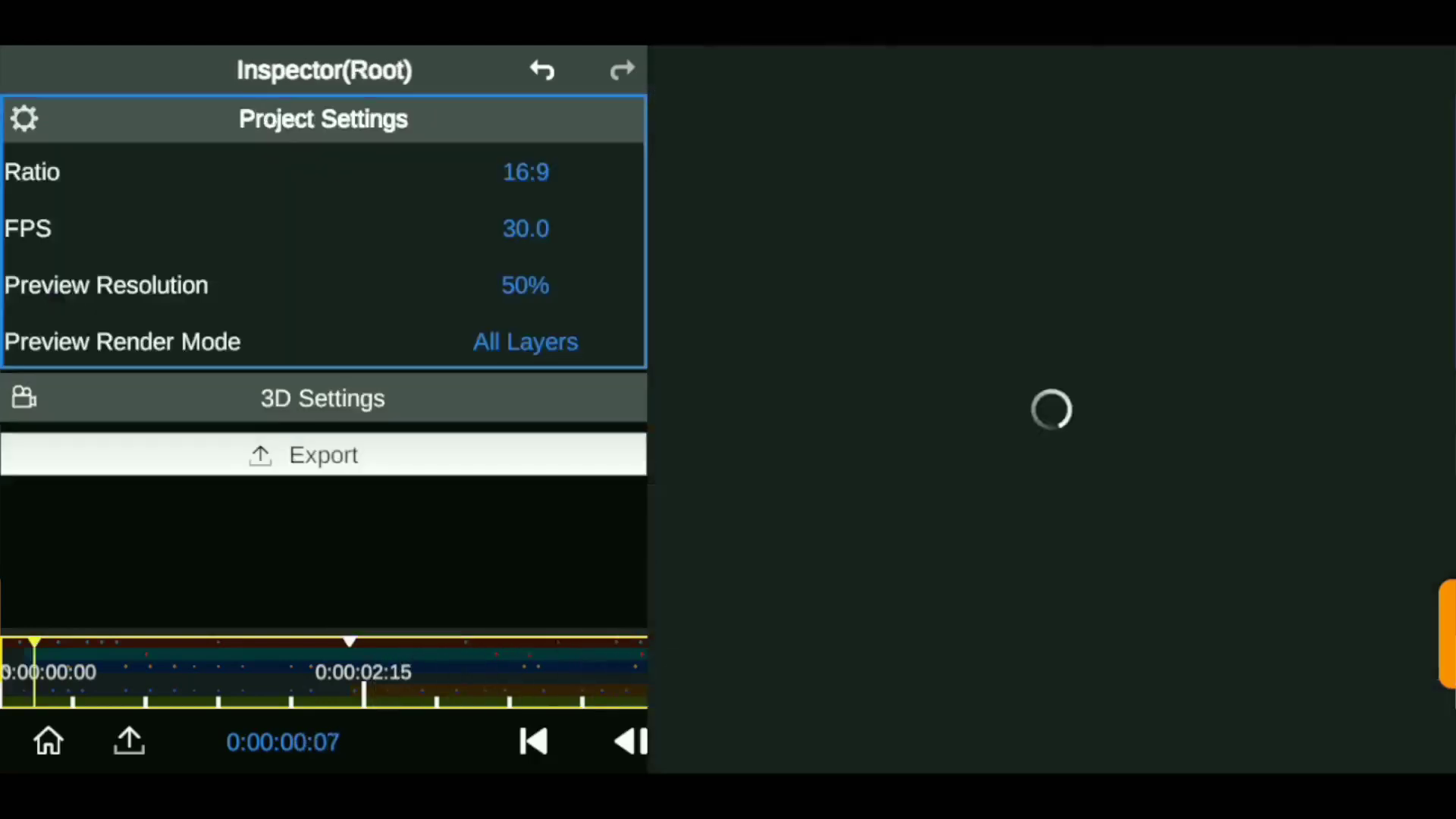
left_click(1049, 137)
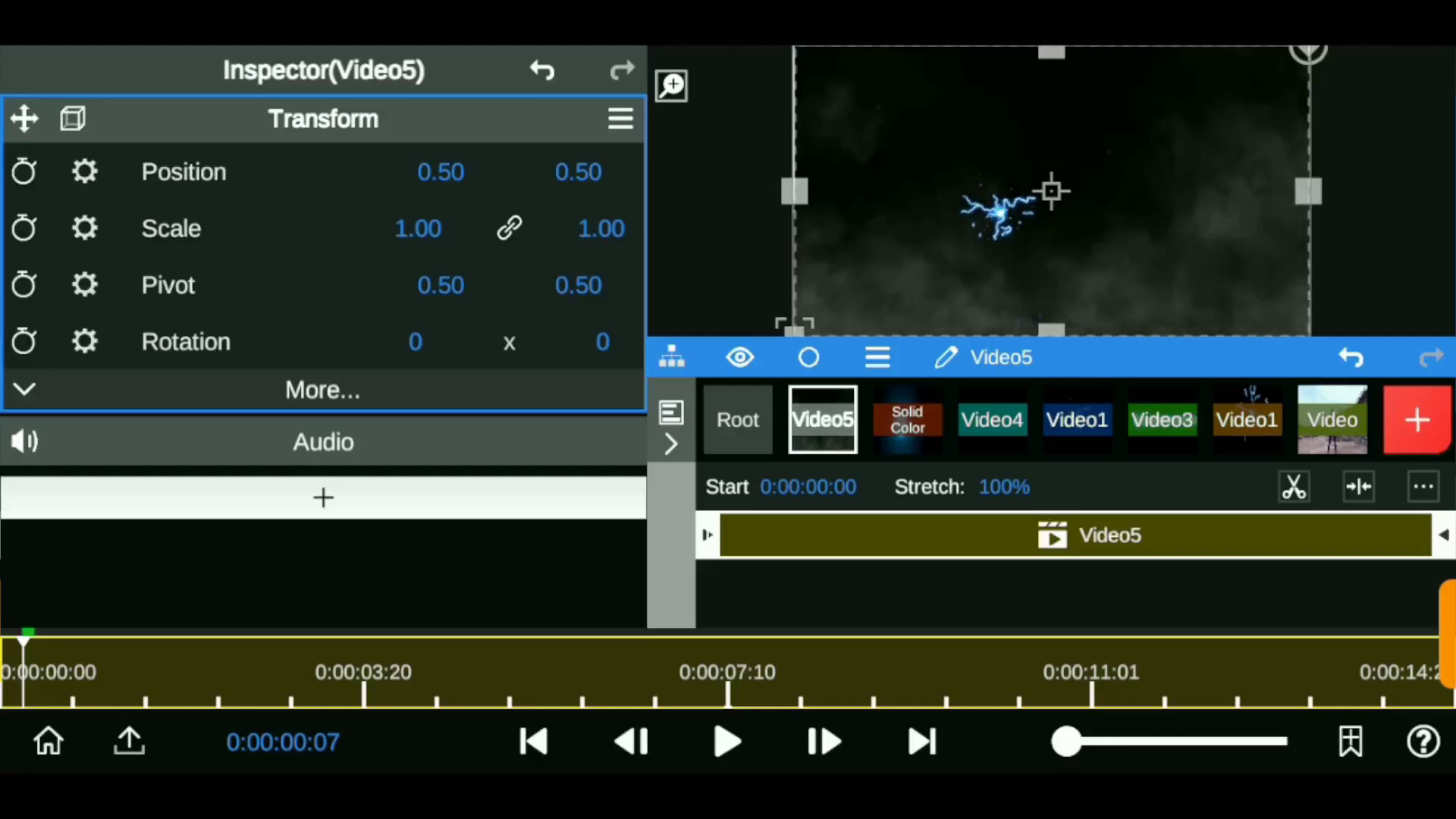
left_click(73, 119)
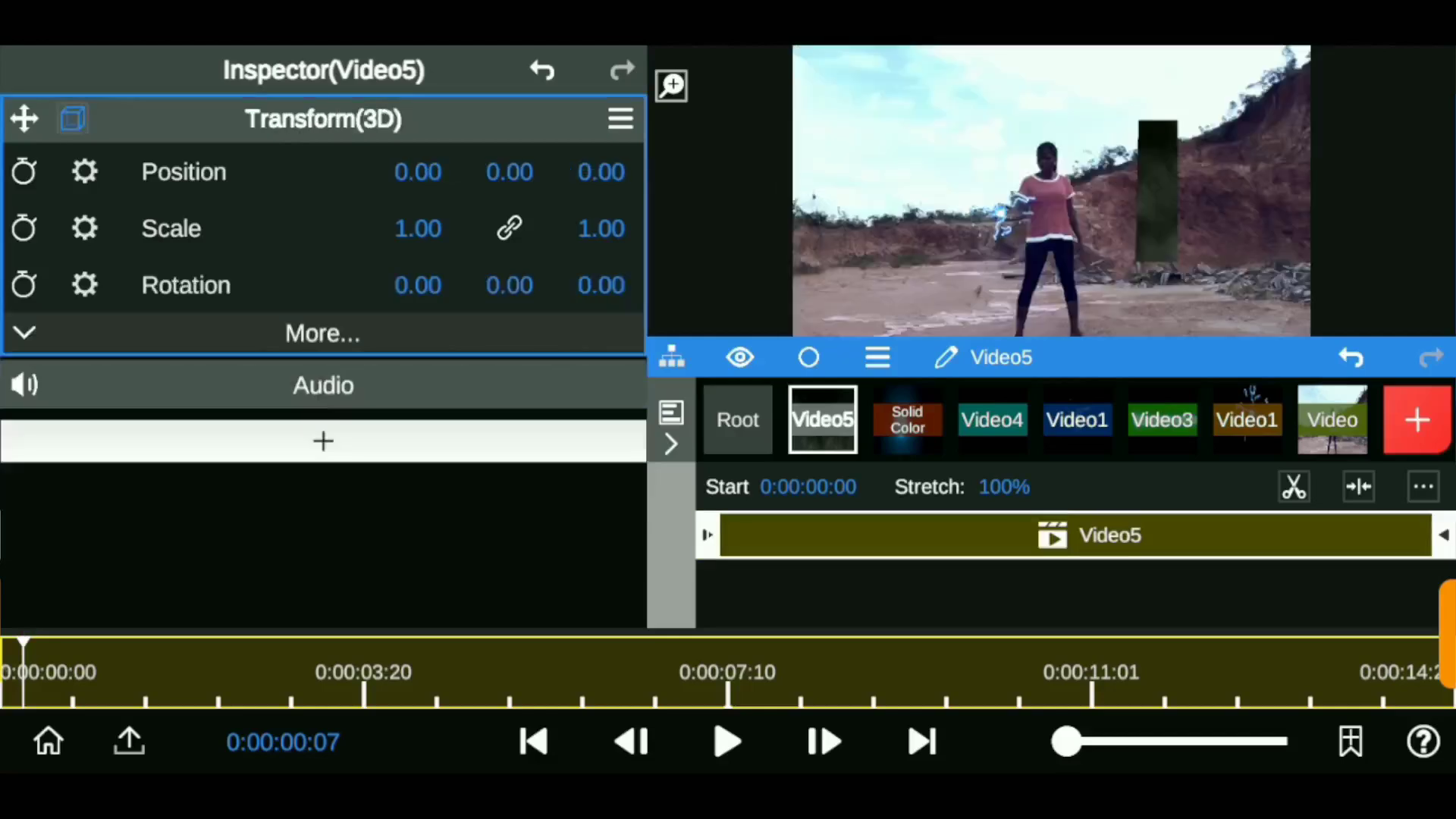
left_click(73, 118)
Step: Give Video5 Blending & Opacity controls with Material Mode set to Screen
left_click(323, 498)
left_click(321, 192)
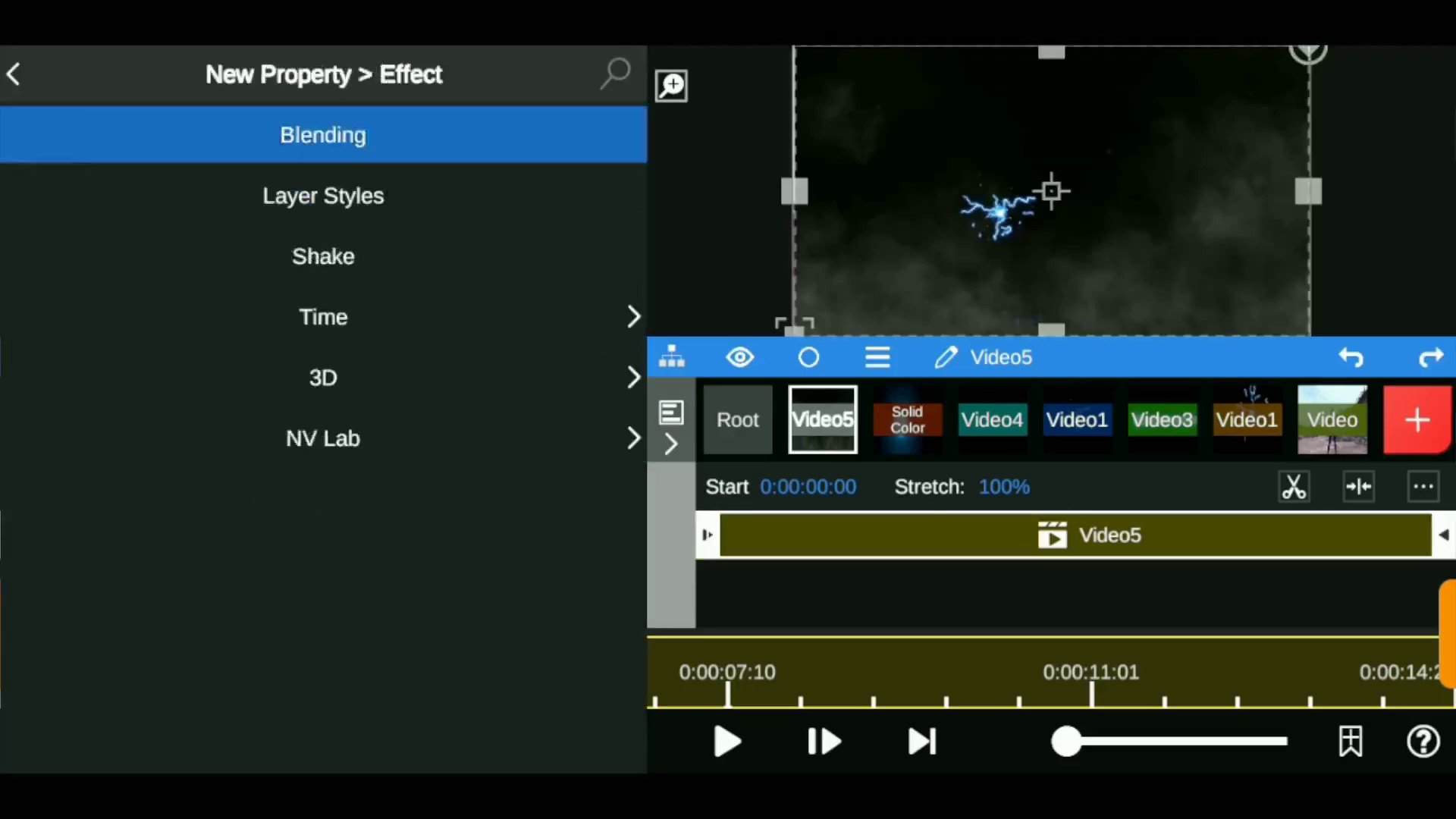
left_click(322, 134)
left_click(509, 276)
left_click(321, 617)
Step: Shrink Video5 to 0.70 scale, widen it to 1.07 and lower it to about 0.34
left_click(323, 120)
mouse_move(516, 229)
left_mouse_down()
mouse_move(471, 228)
mouse_move(546, 228)
left_mouse_up()
left_click_drag(578, 171, 572, 171)
left_click_drag(417, 229, 447, 228)
Step: Select the Video5 lightning layer and start an Opacity keyframe at 0.00
left_click(738, 419)
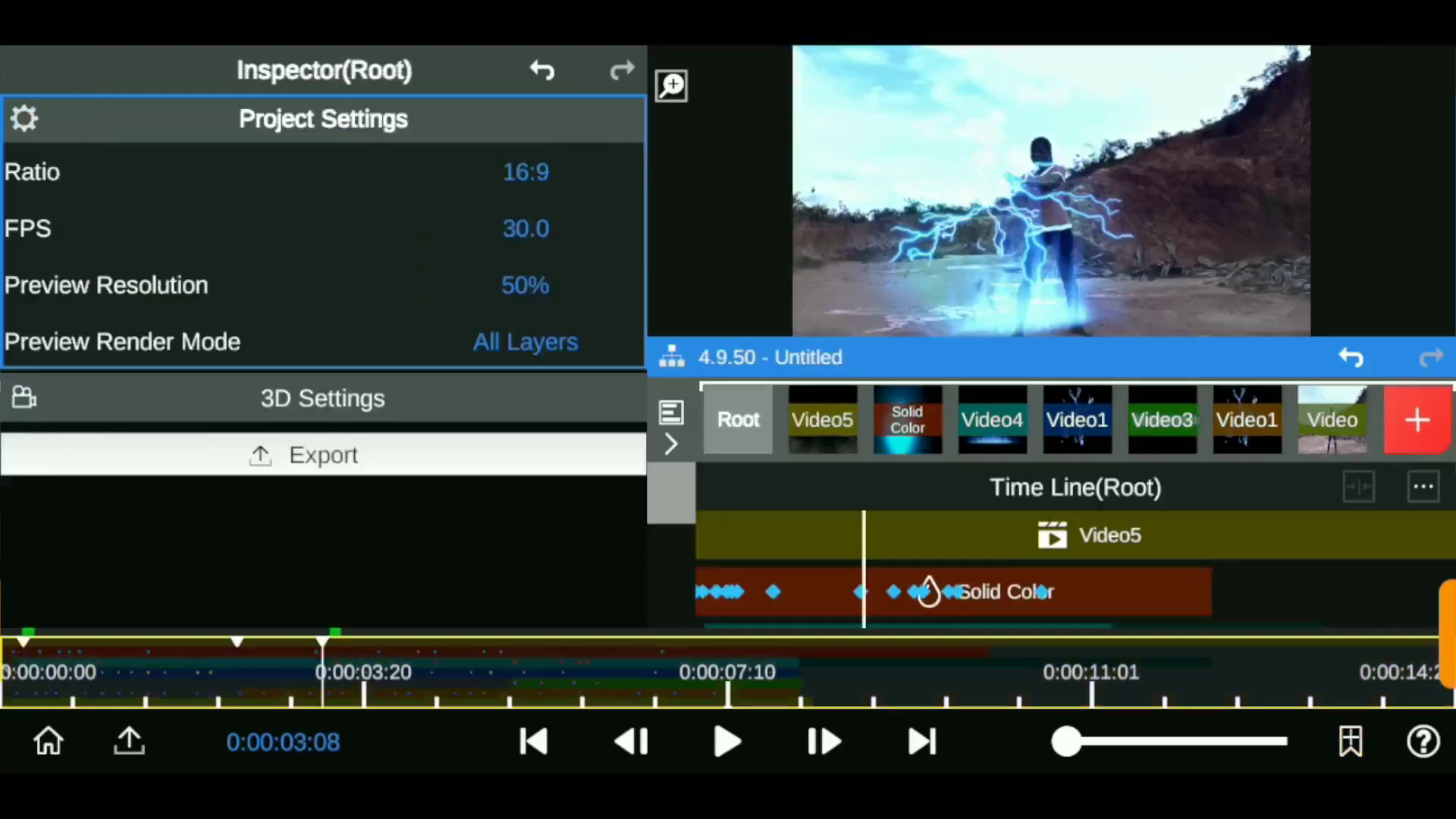
scroll(1062, 561, "down", 3)
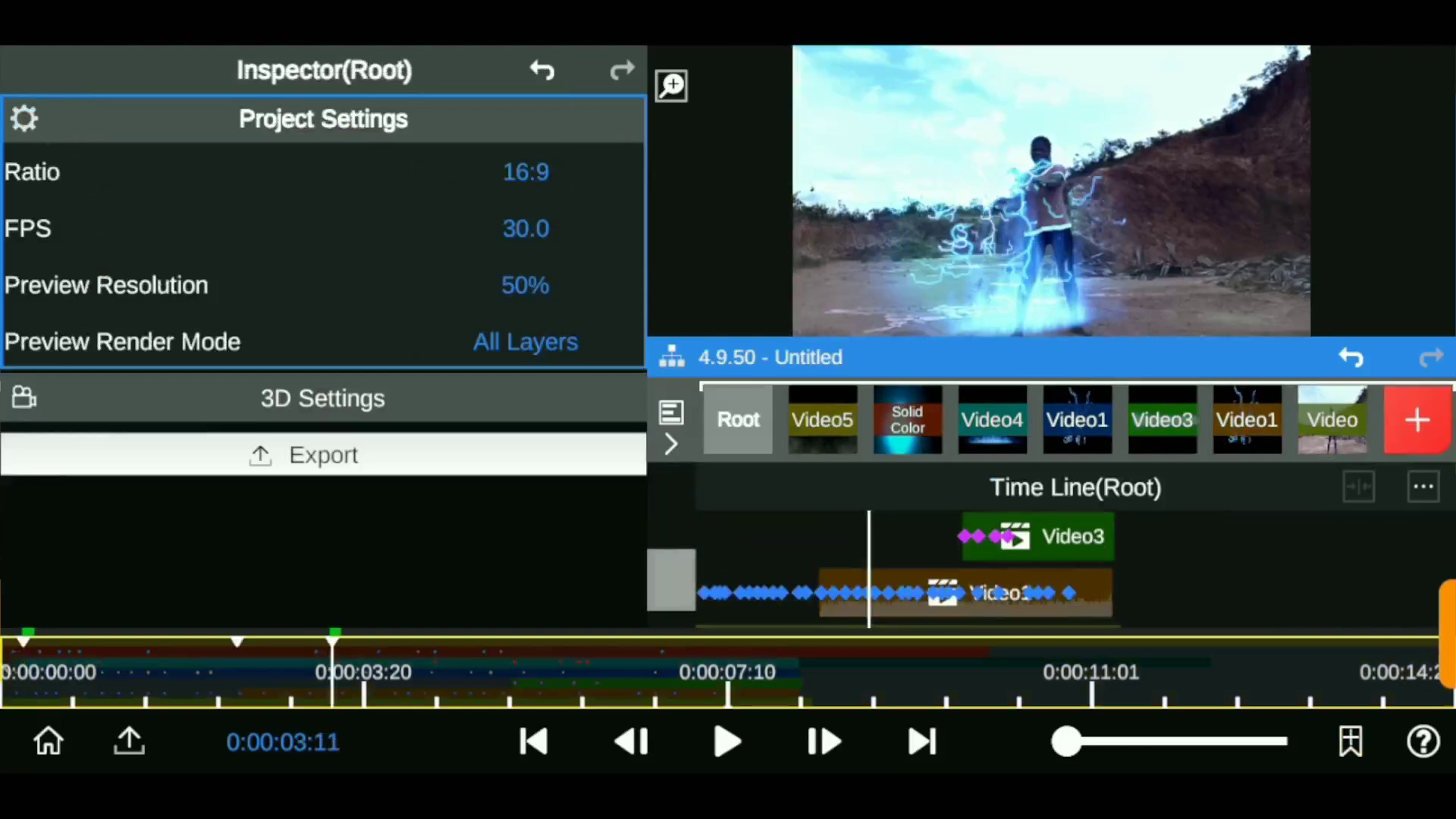
left_click(823, 419)
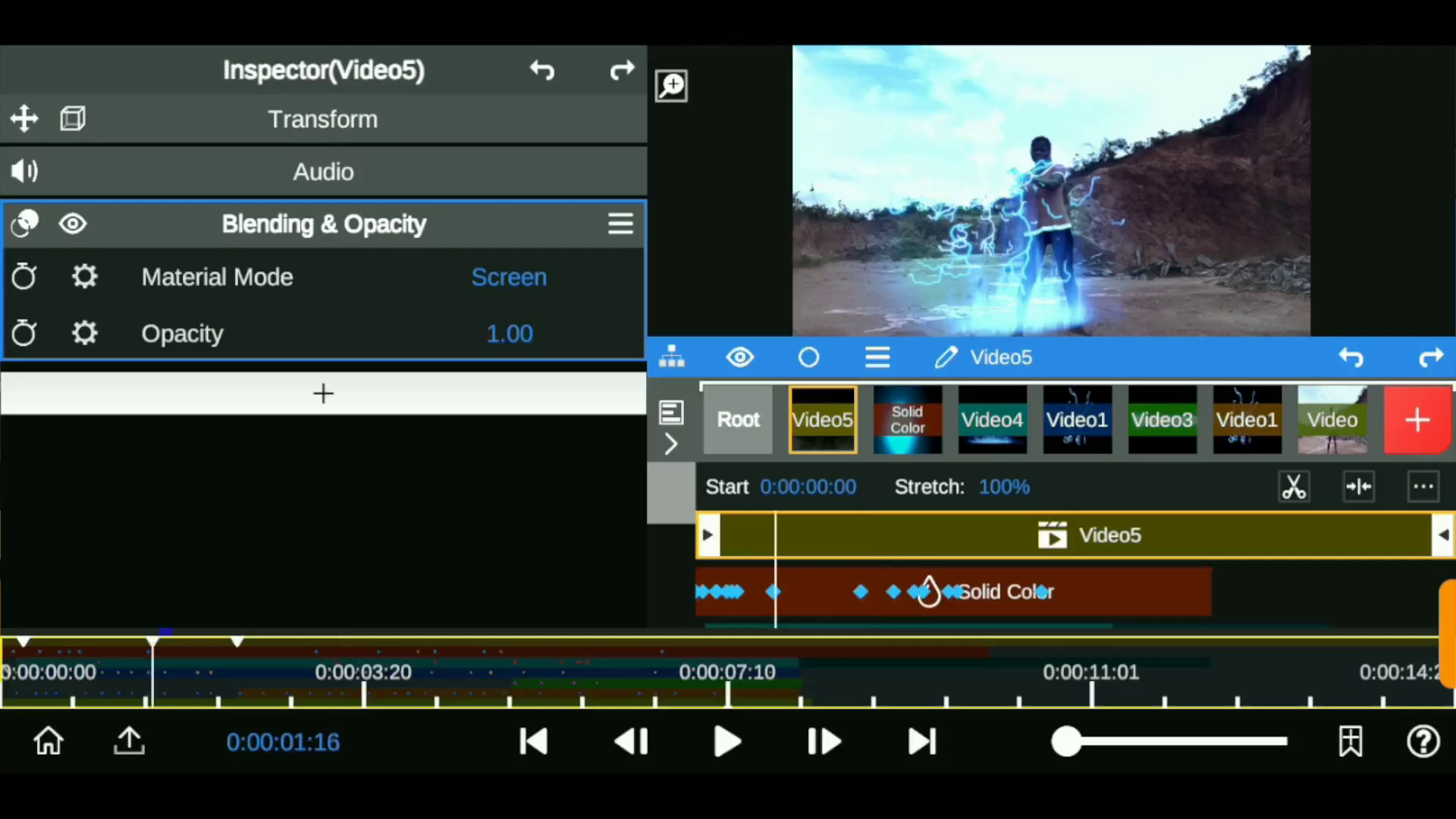
left_click(36, 671)
left_click(72, 672)
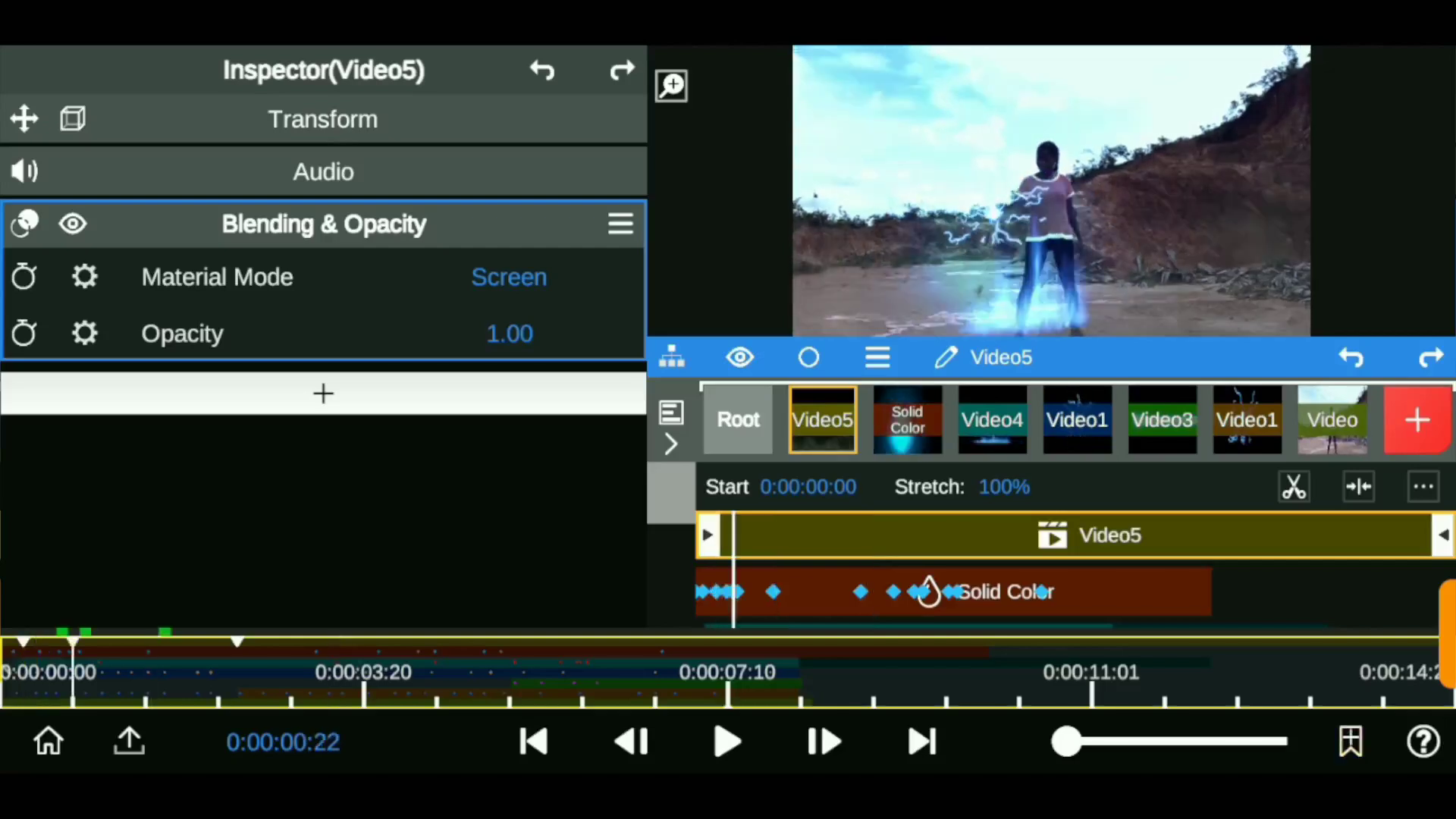
left_click(23, 333)
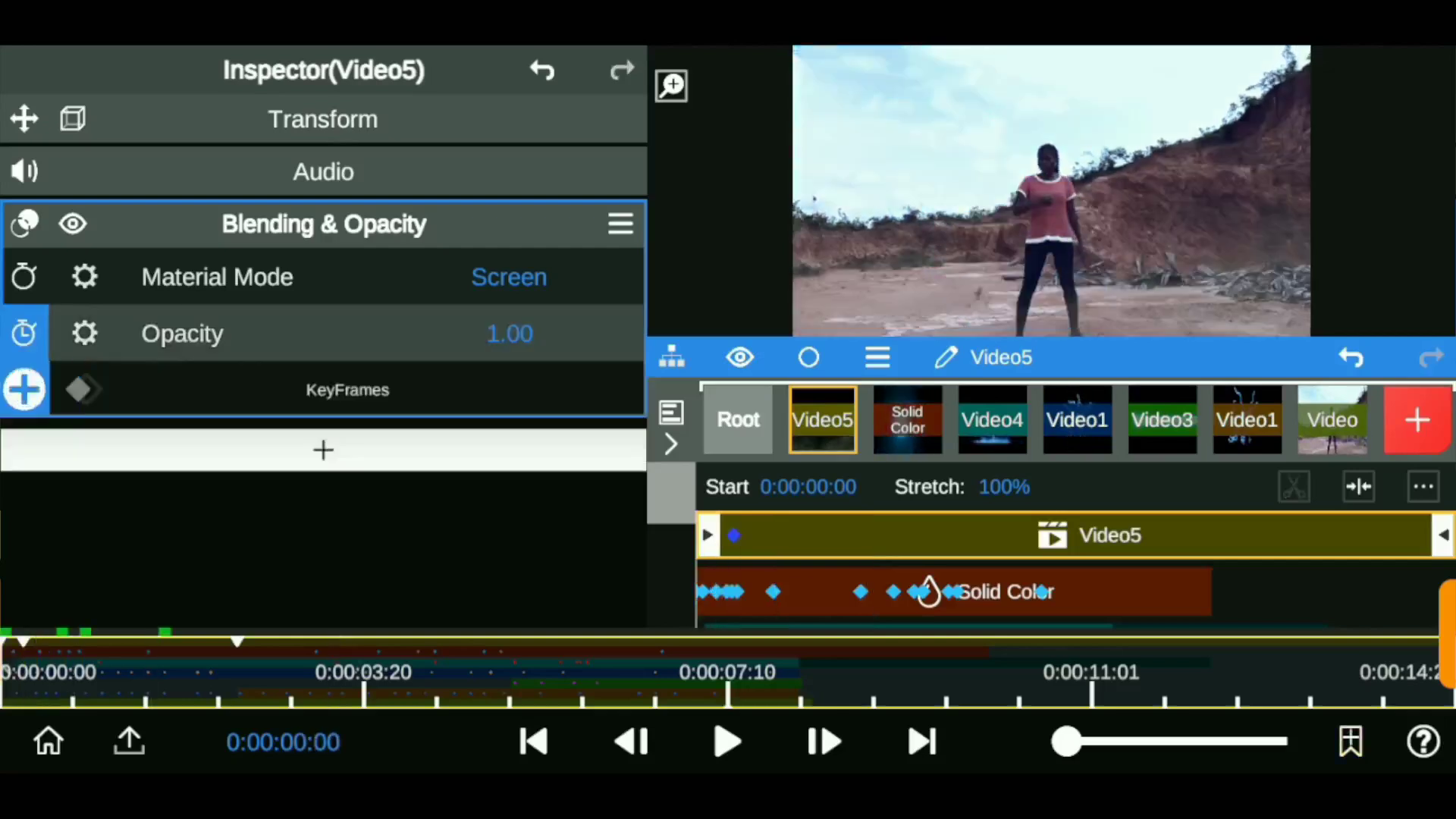
Step: Key Video5 opacity to 1.00 at 0:00:00:22, preview the fade, then select the base Video layer
left_click(520, 389)
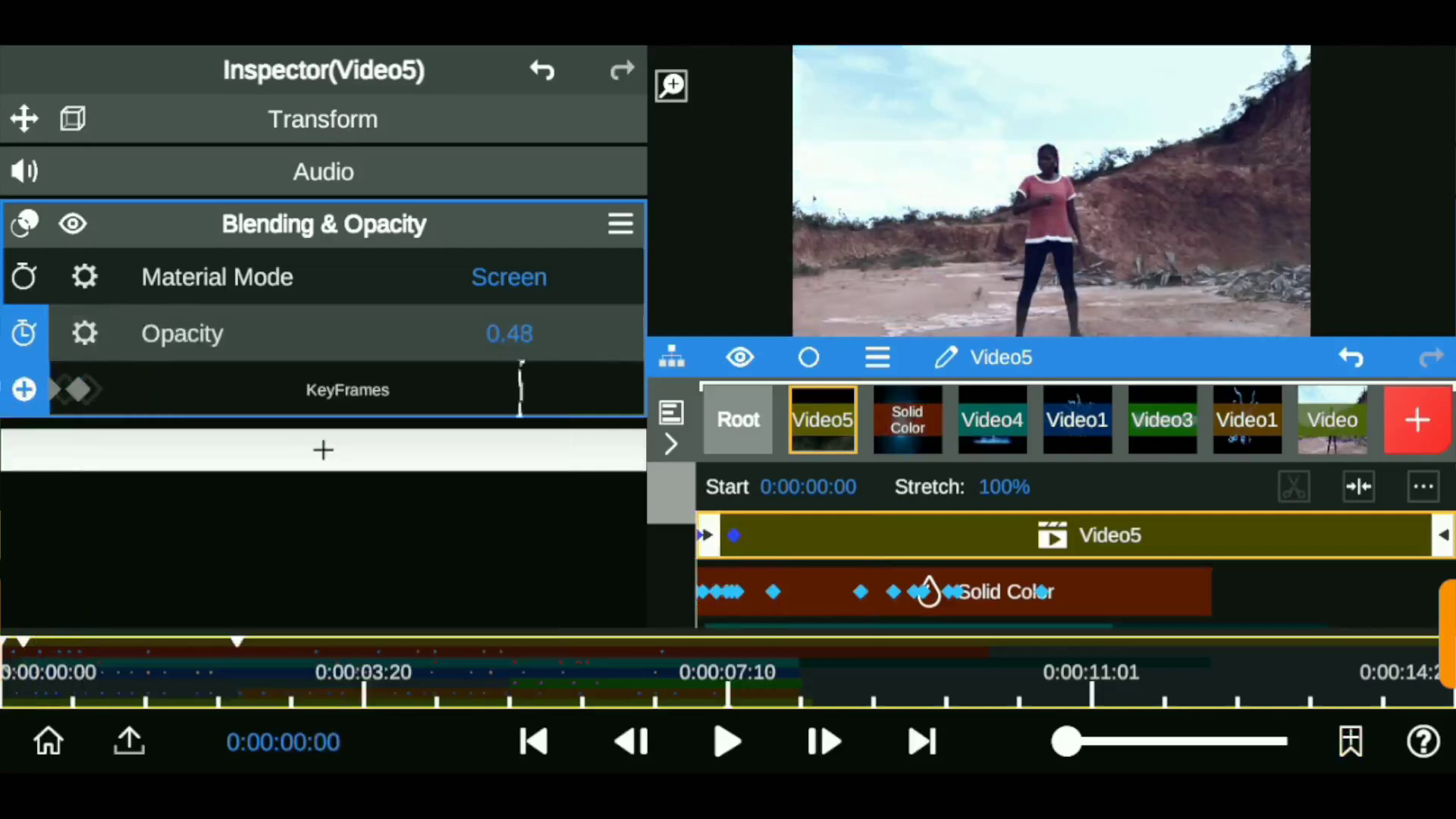
left_click_drag(303, 334, 607, 333)
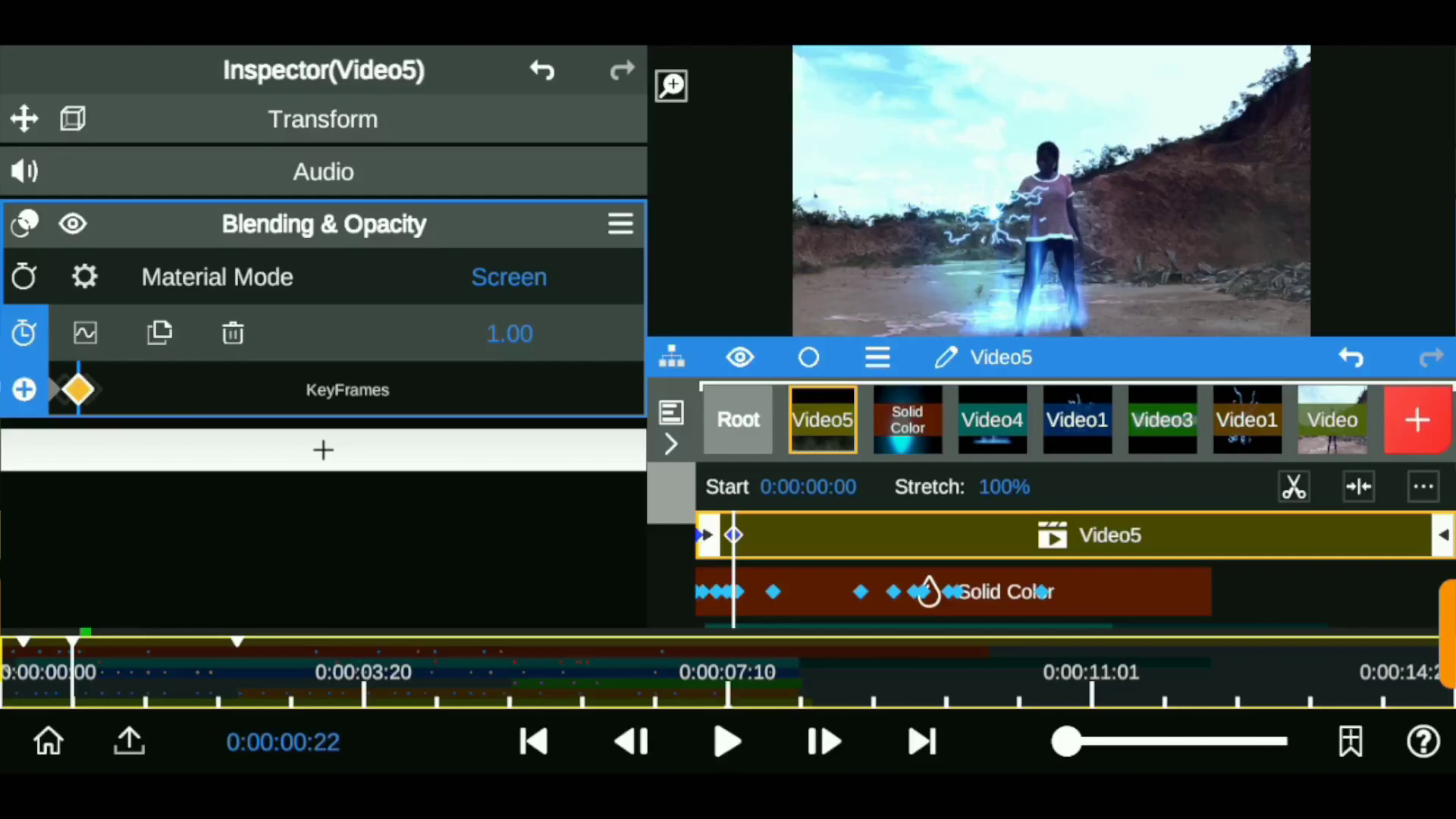
left_click(53, 389)
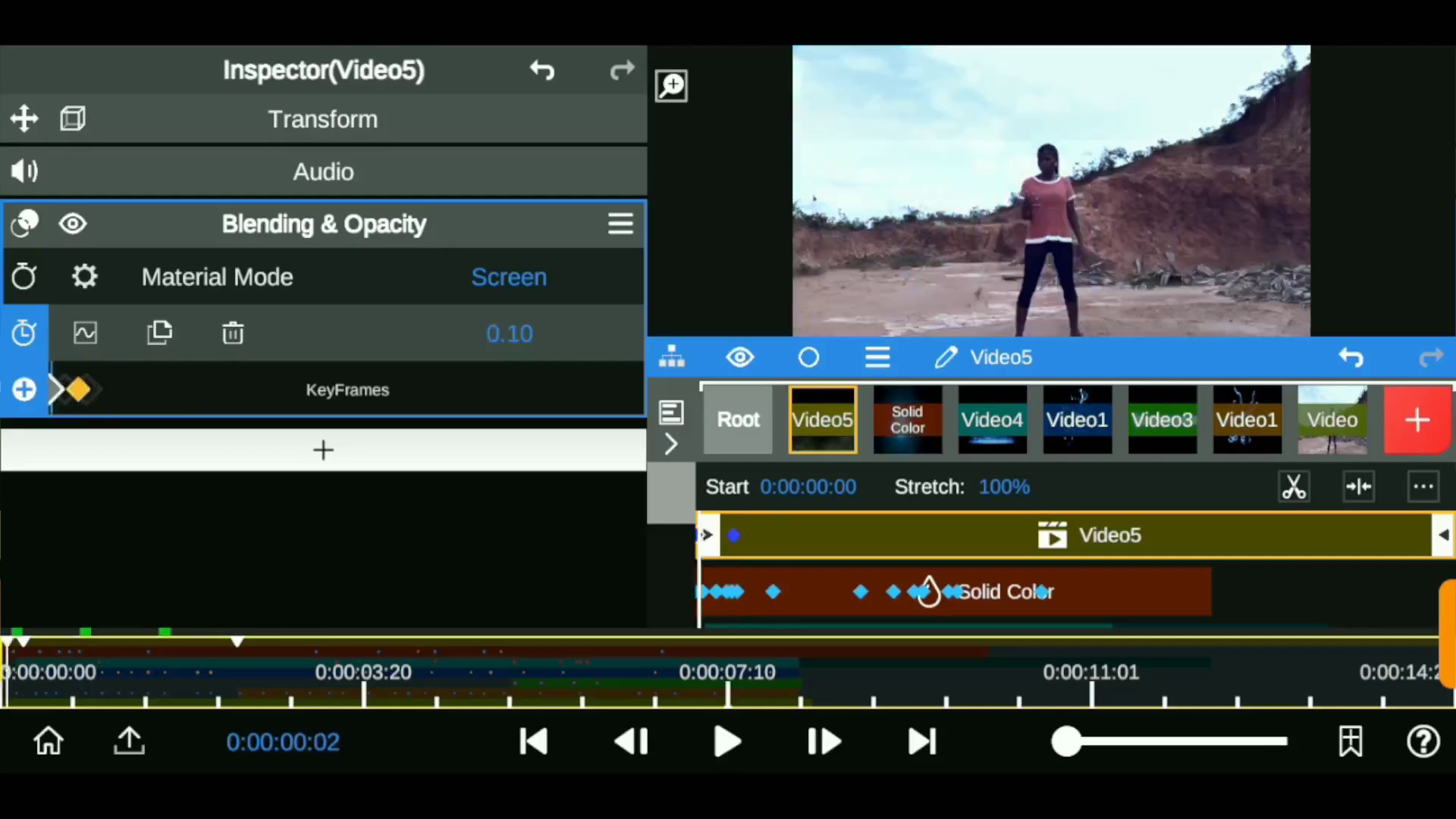
left_click(73, 389)
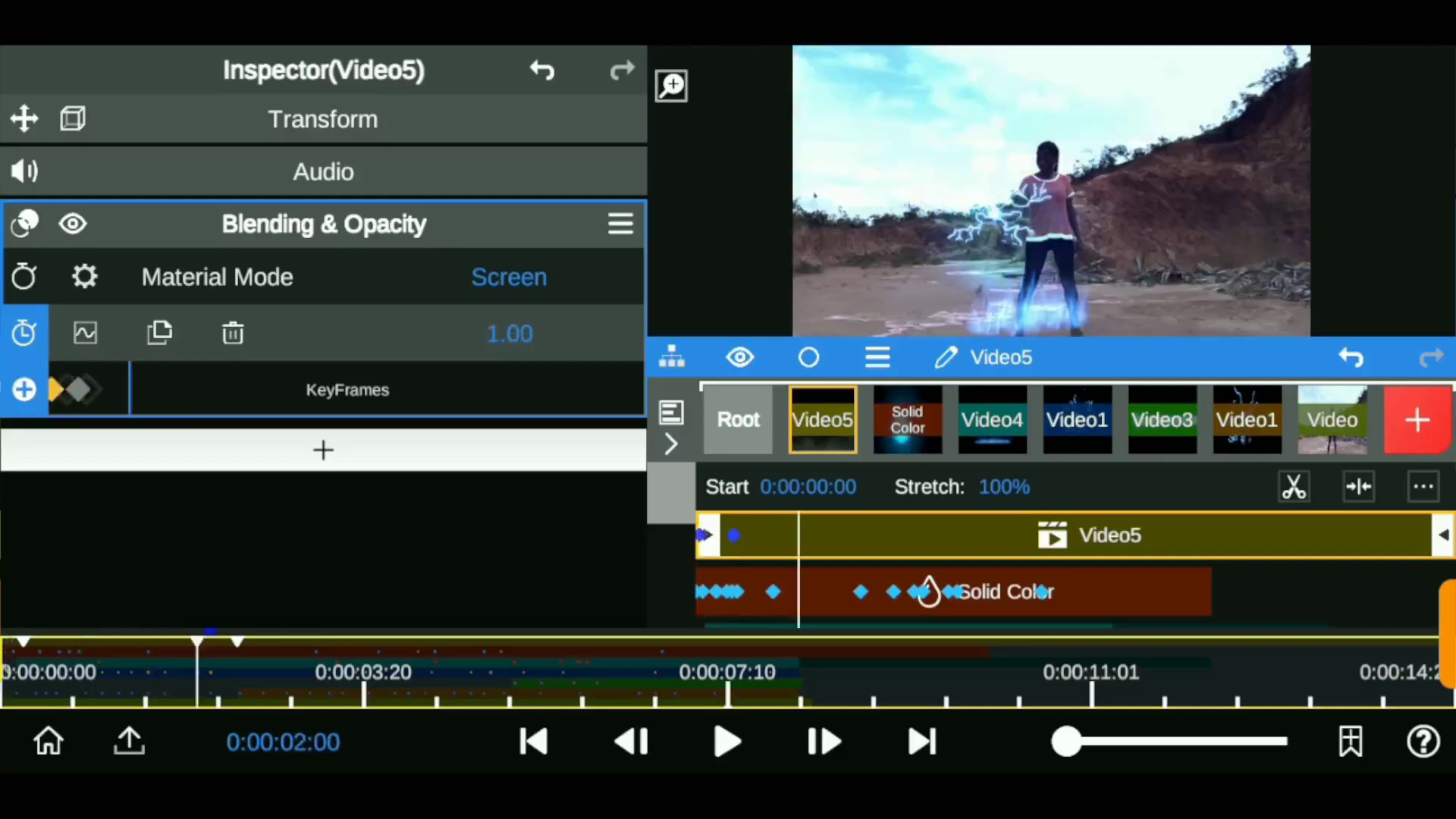
left_click(54, 389)
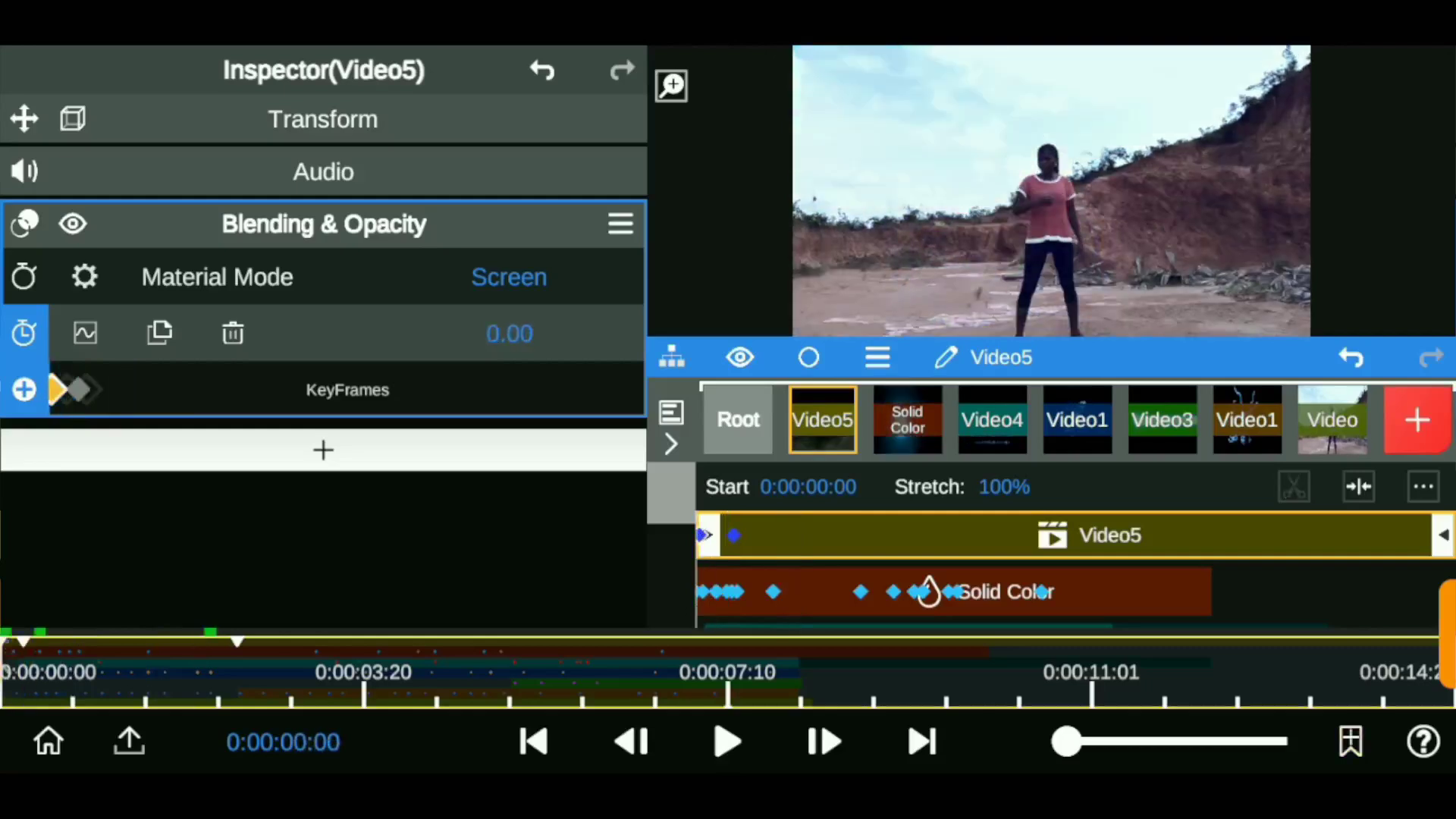
left_click(1332, 419)
left_click(323, 393)
Step: Add Ray Blur from the Asset Store to the Video layer and keyframe Amount at 0.00
left_click(322, 254)
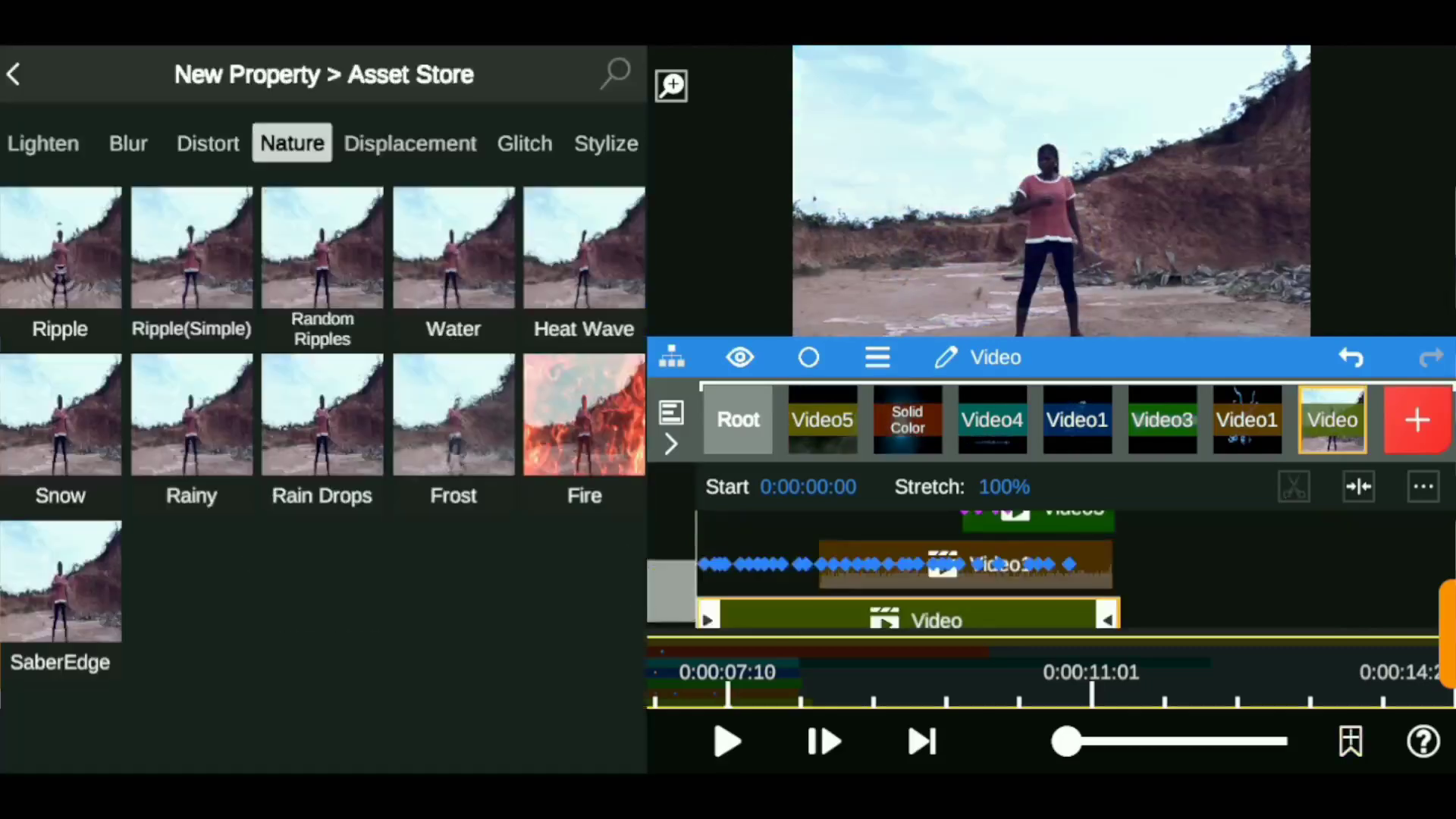
left_click(129, 143)
left_click(192, 414)
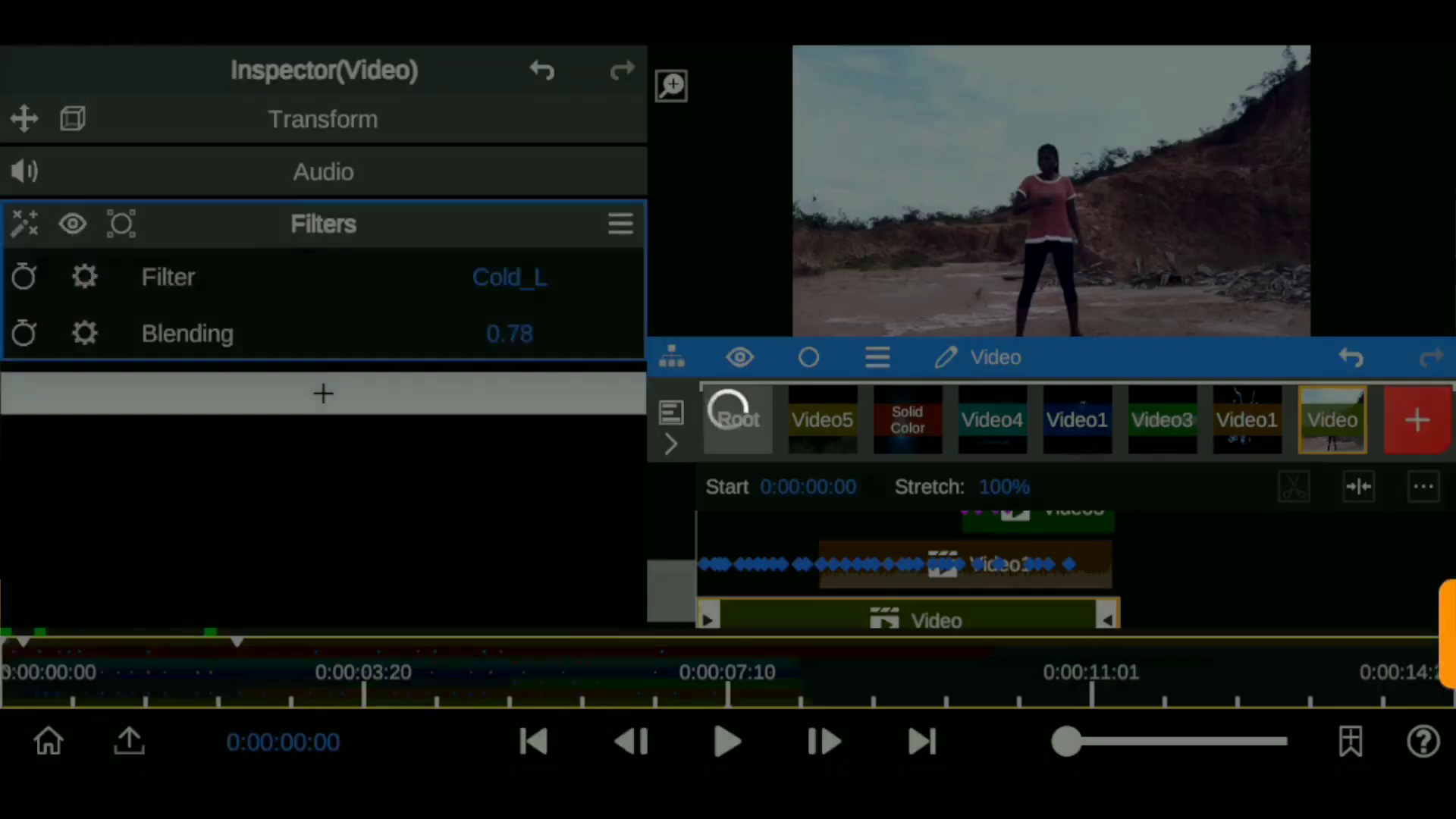
left_click_drag(341, 499, 91, 499)
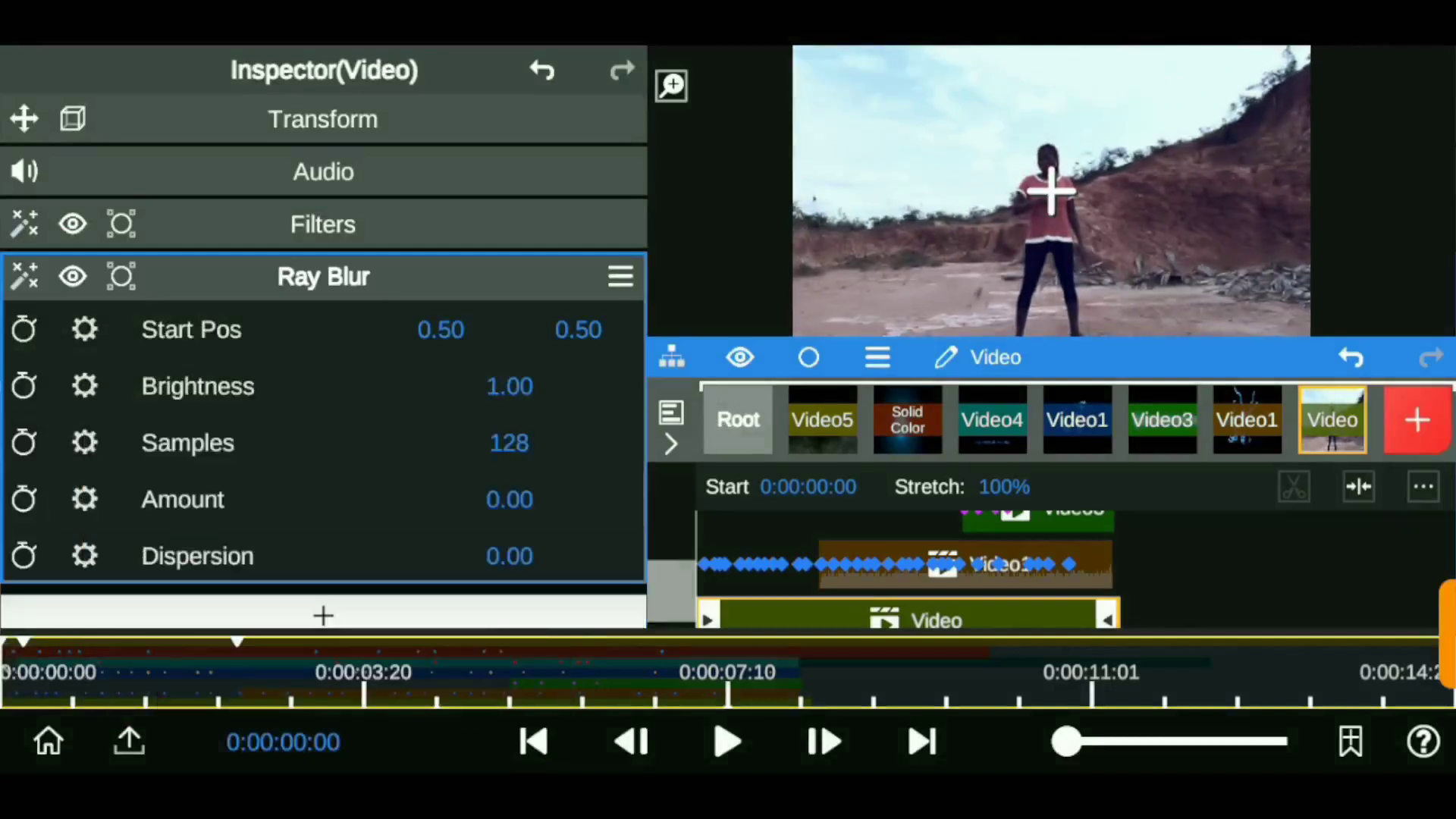
left_click(23, 499)
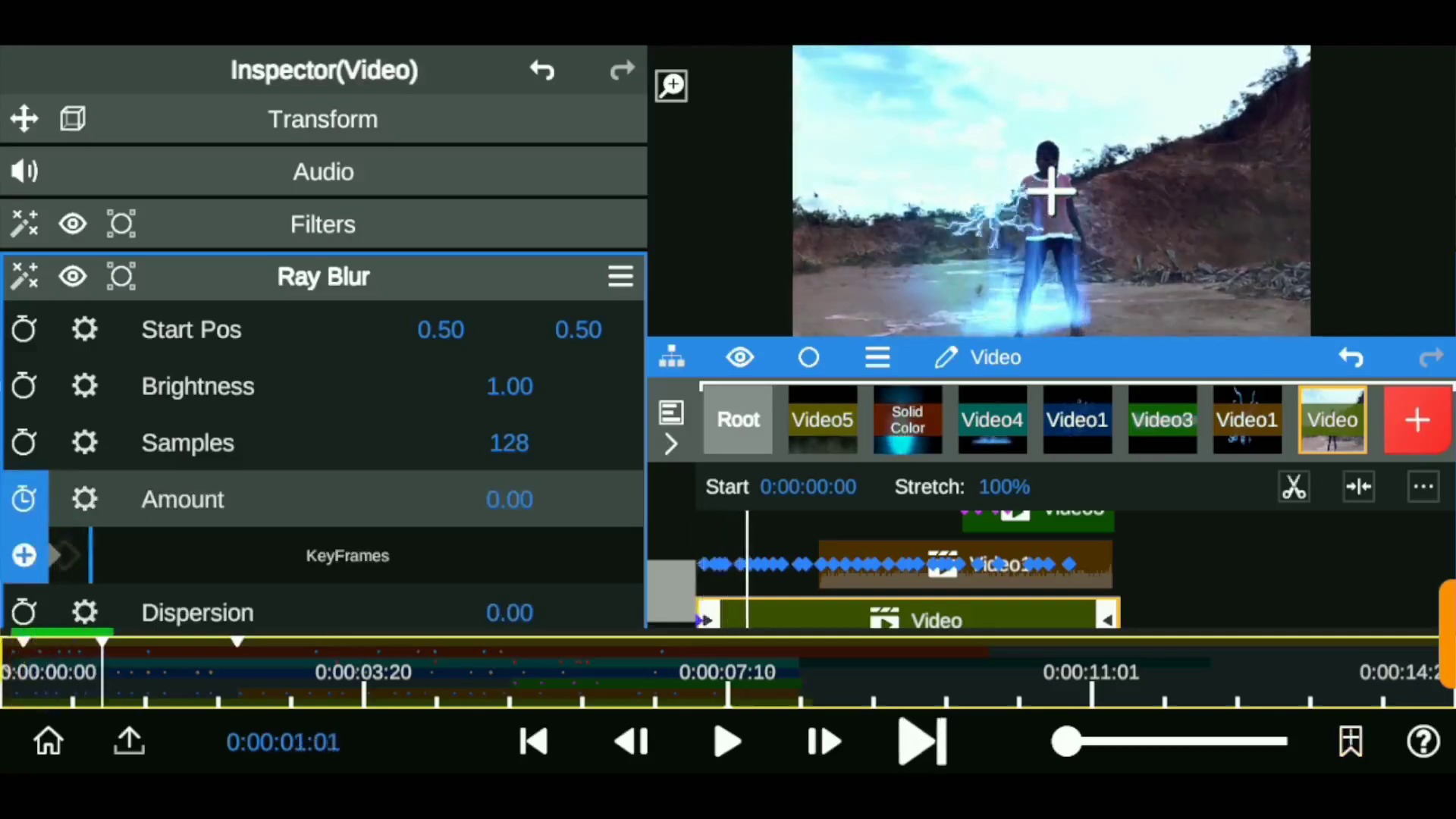
Step: Keyframe the Ray Blur Amount up to 0.02 at 0:00:01:01
left_click(533, 742)
left_click(534, 743)
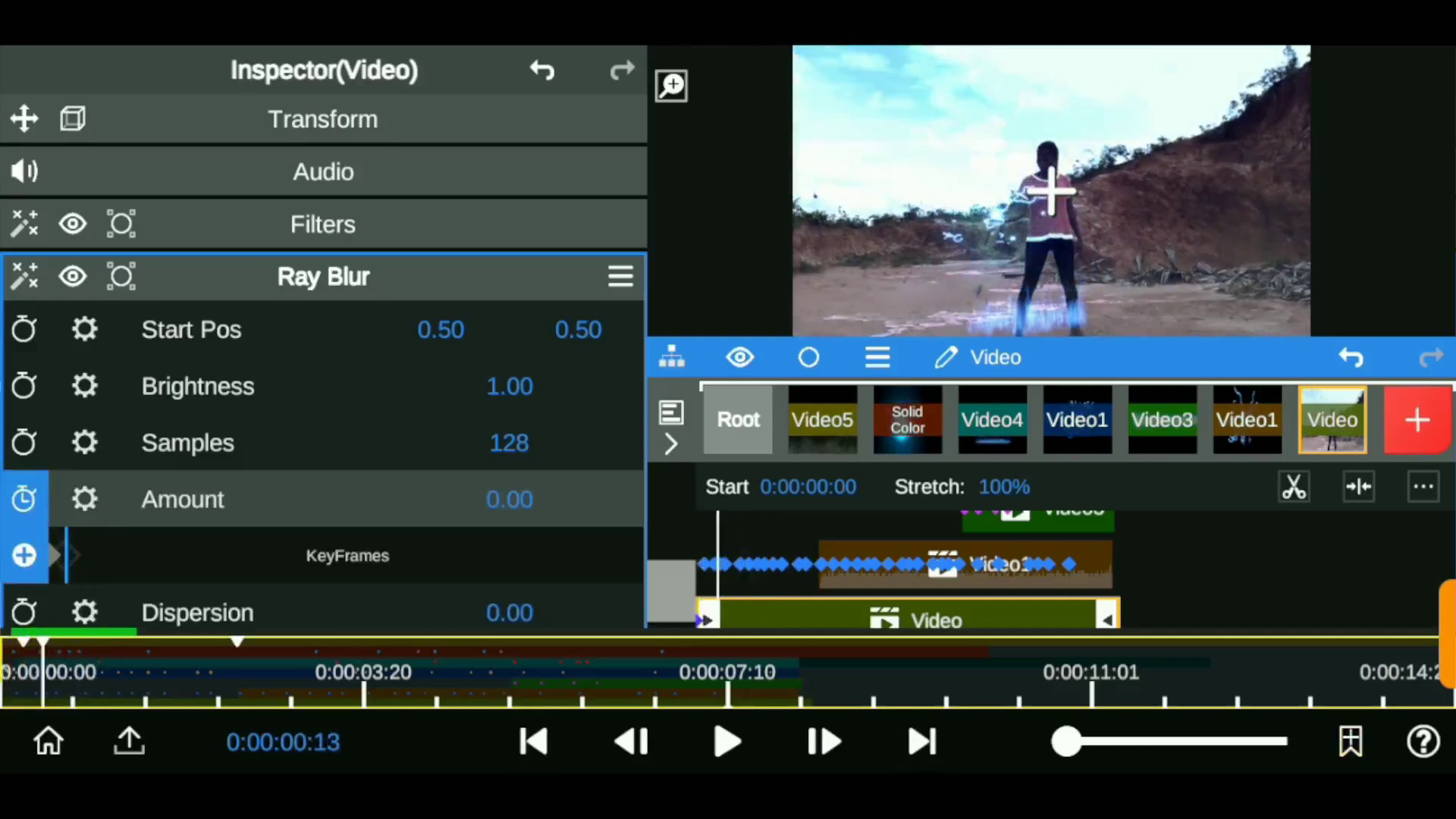
left_click(923, 742)
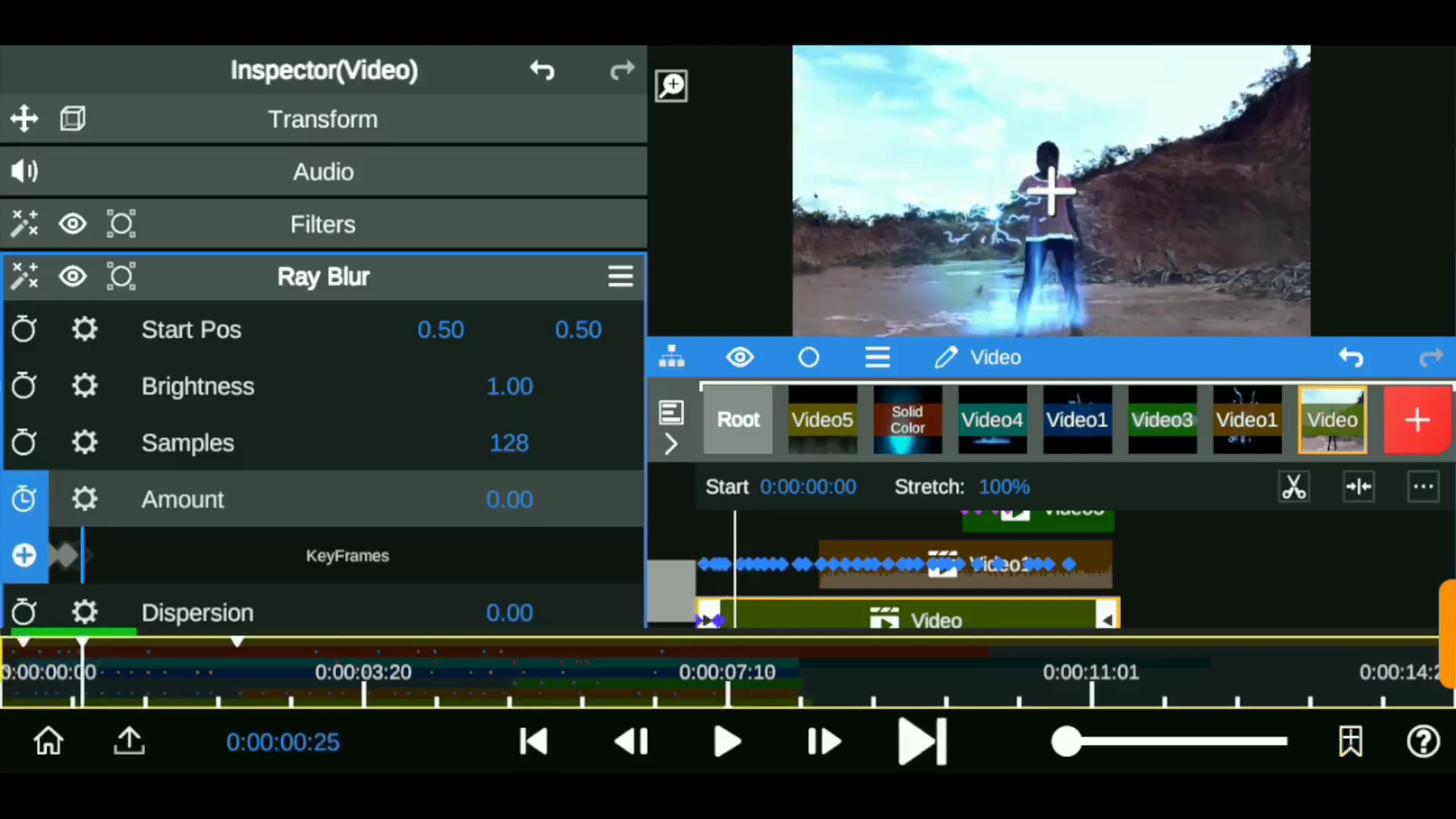
left_click_drag(455, 499, 478, 499)
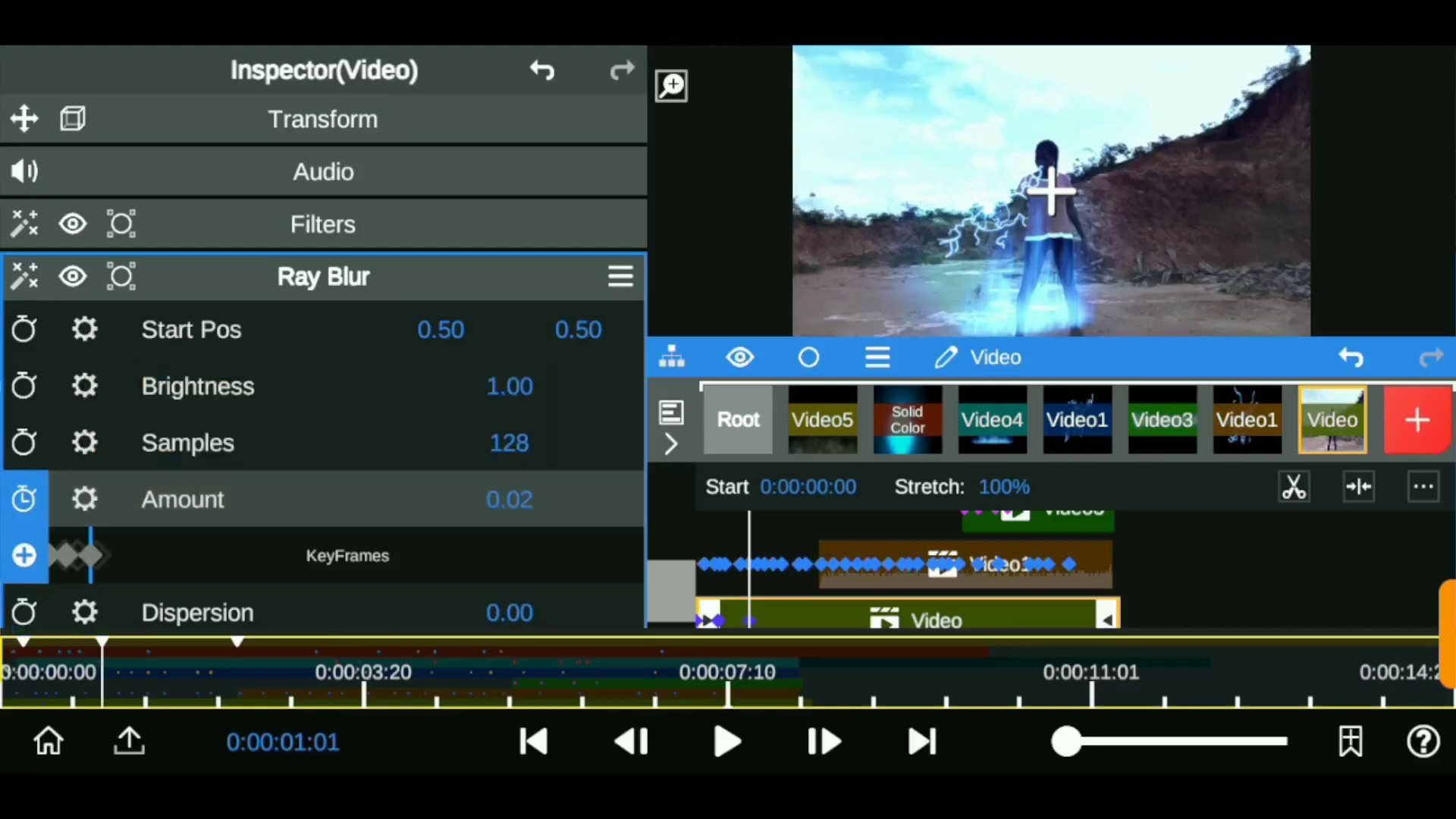
Step: Move the playhead to around four seconds and set Ray Blur Dispersion to 0.02
left_click(922, 742)
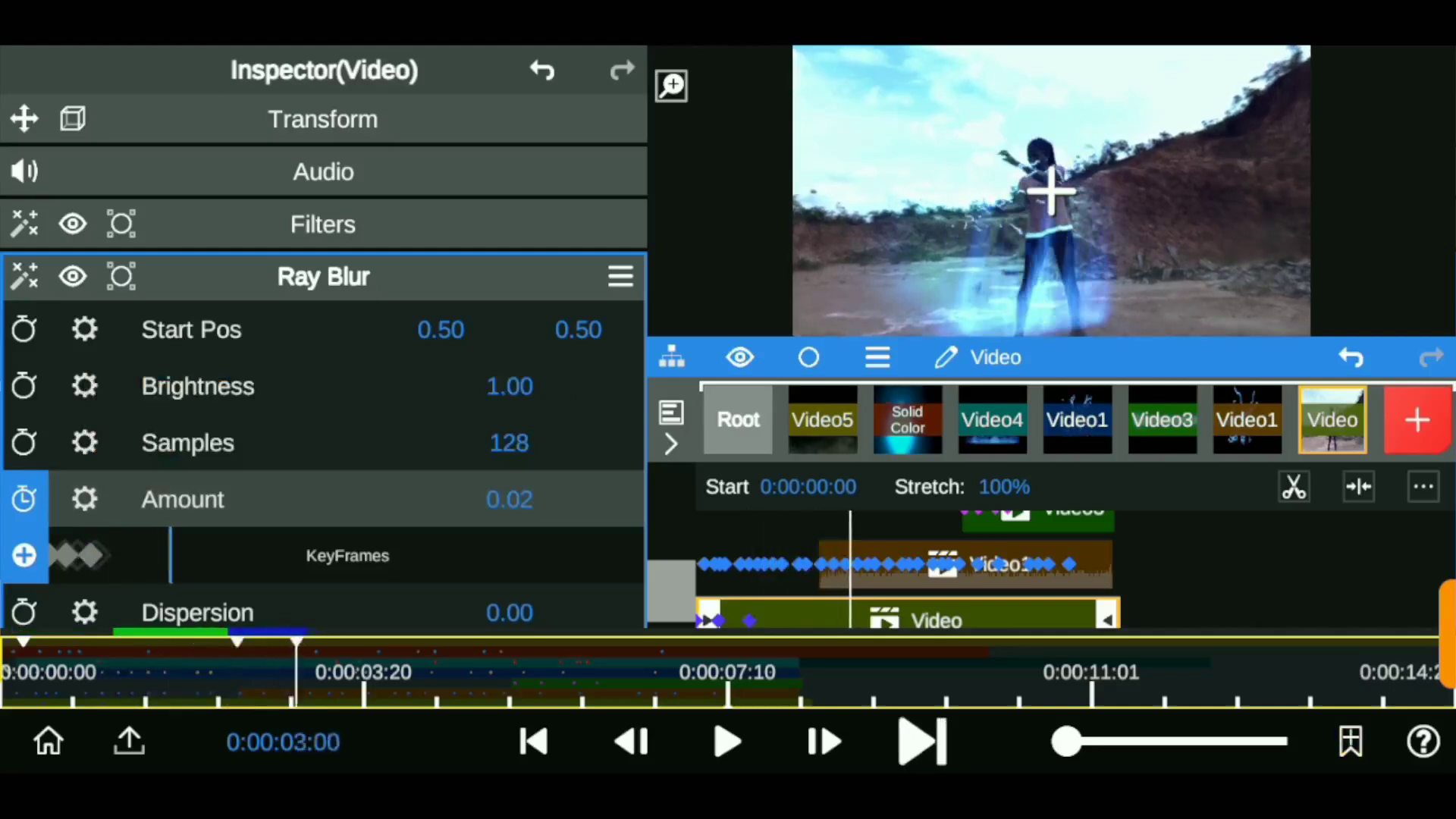
left_click(922, 742)
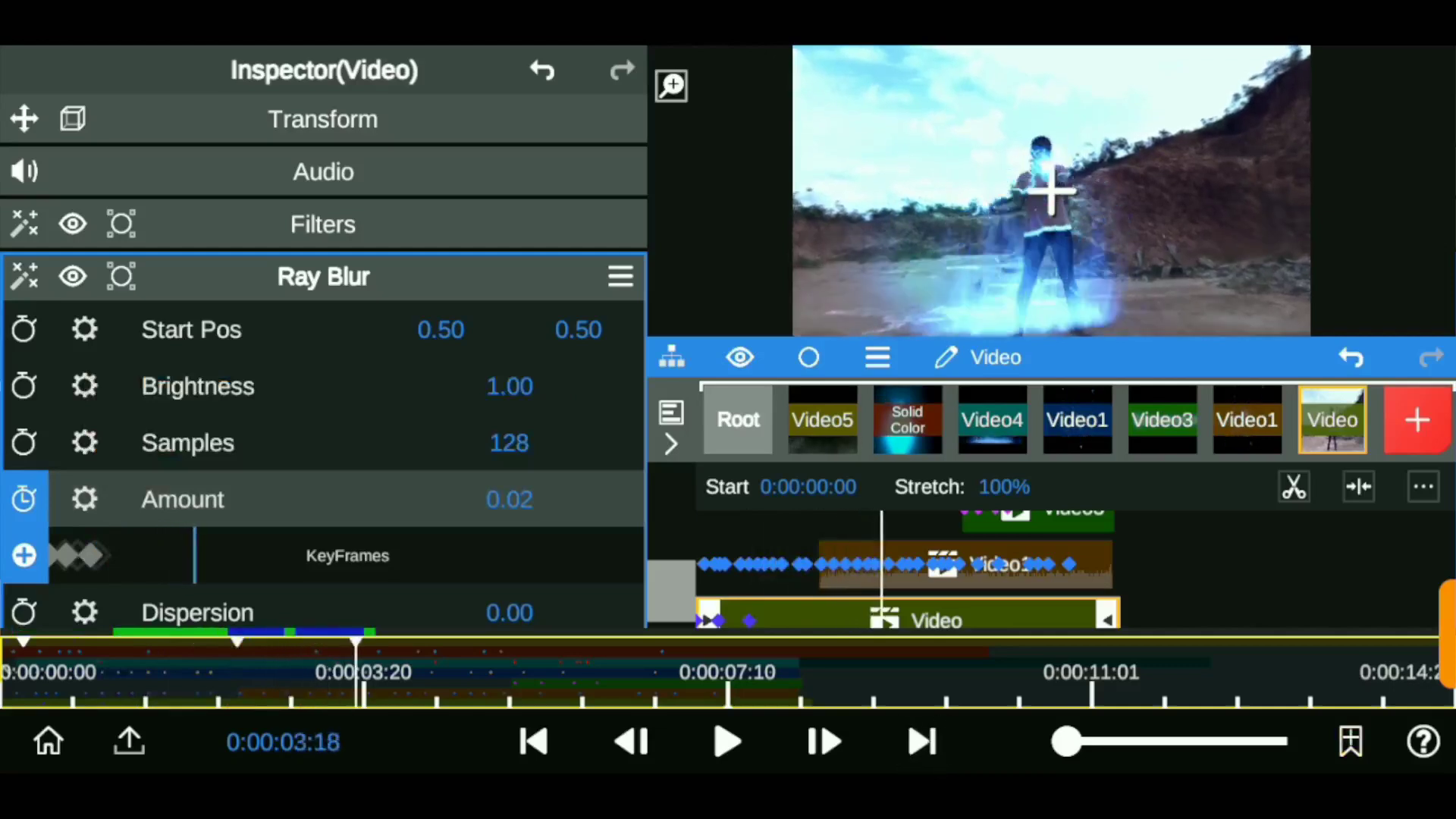
left_click(922, 742)
left_click(923, 743)
left_click(823, 743)
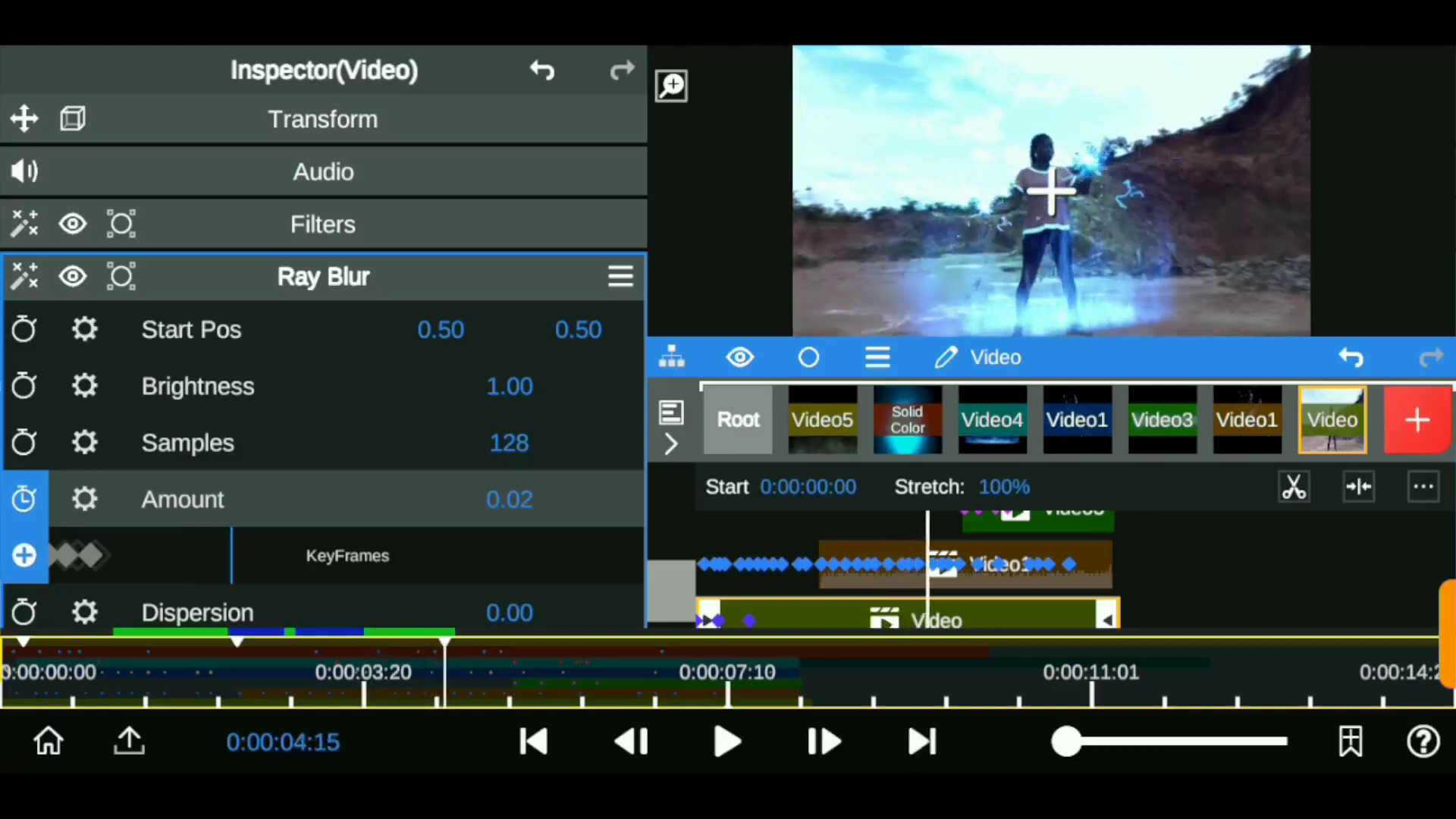
left_click_drag(445, 672, 378, 672)
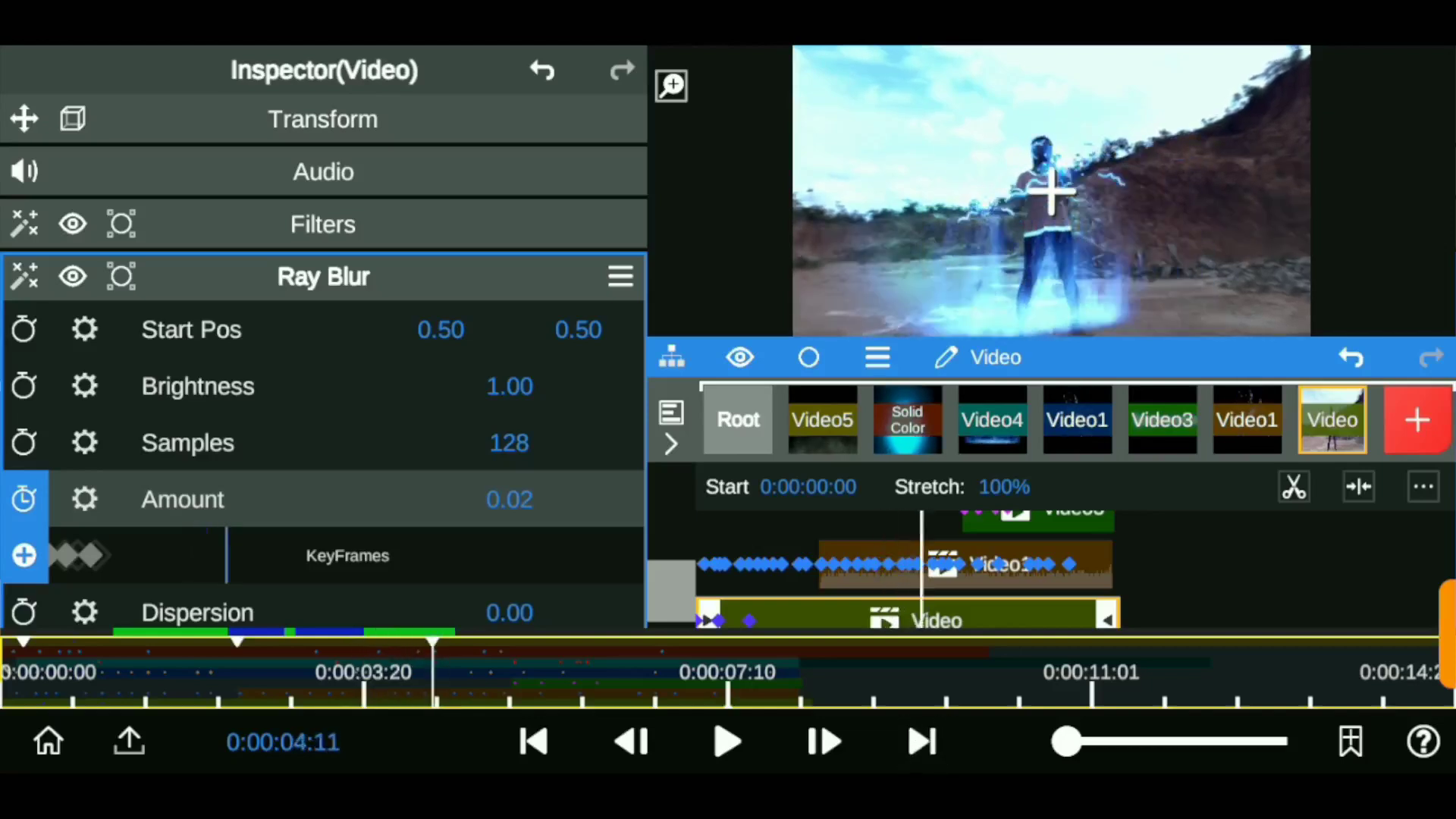
left_click(922, 743)
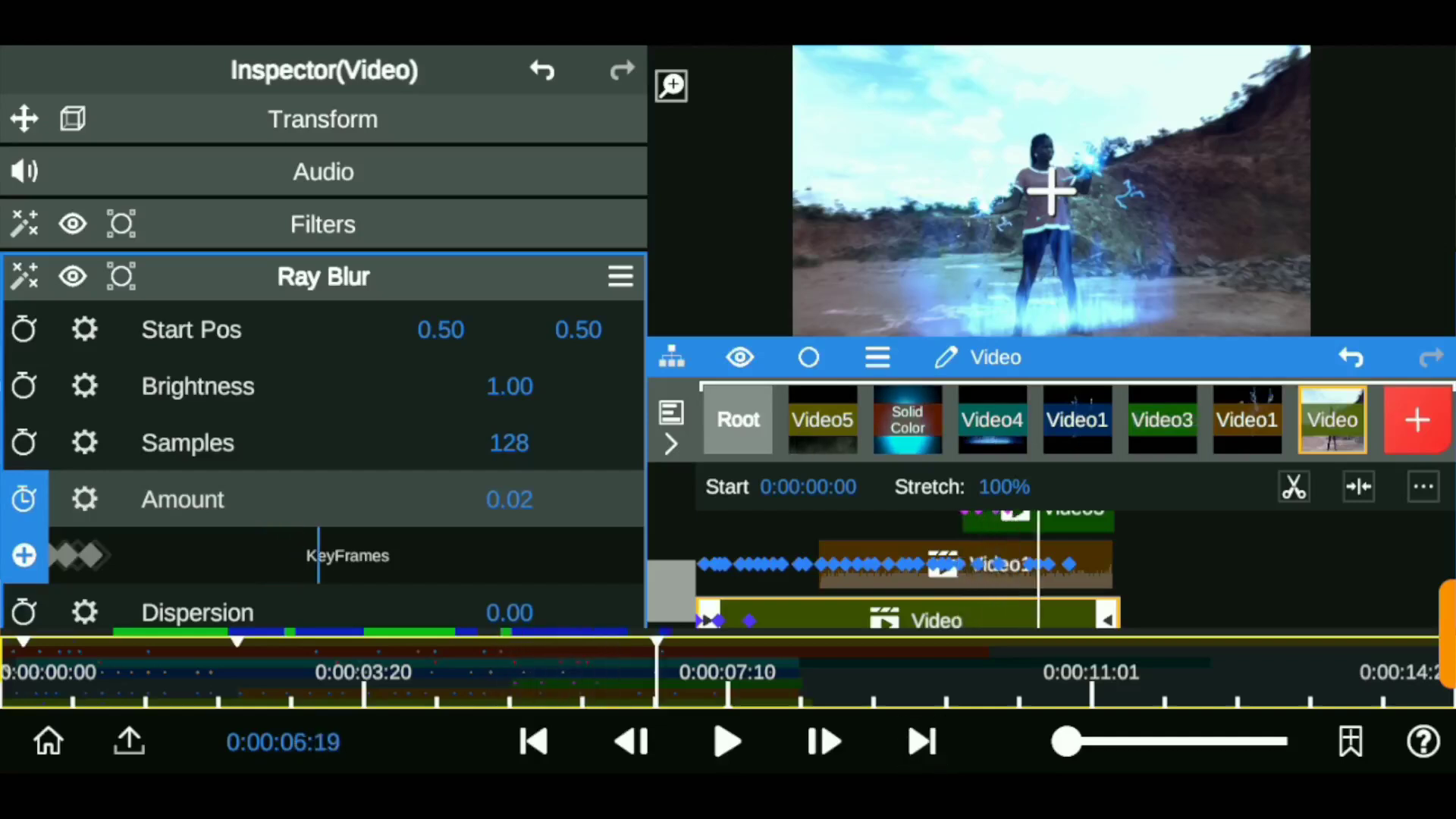
scroll(324, 364, "down", 2)
mouse_move(327, 540)
left_mouse_down()
mouse_move(356, 540)
mouse_move(326, 540)
mouse_move(342, 540)
left_mouse_up()
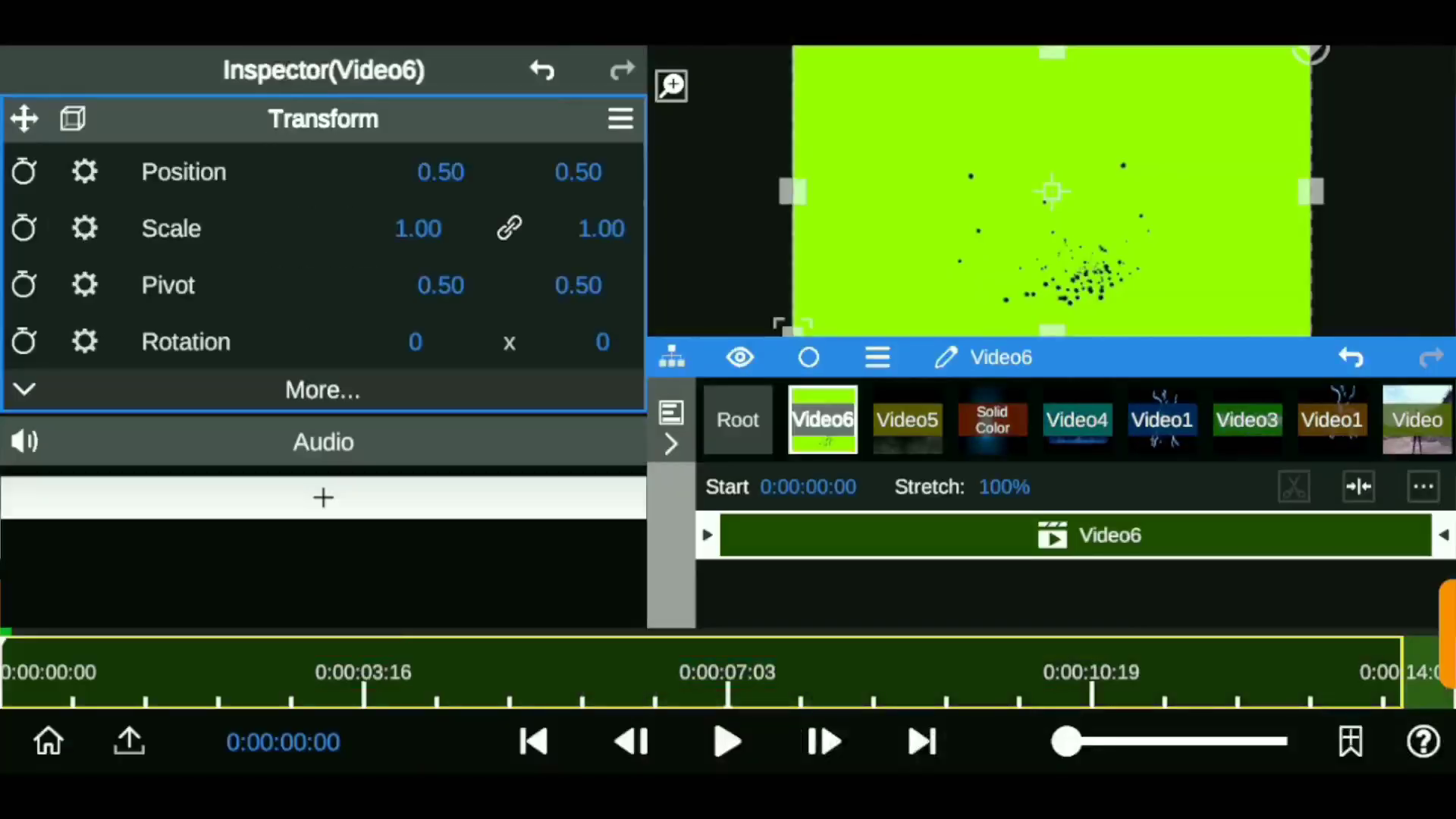
Step: Select Video6 and add a Chroma Key mask that keys out the green
left_click(738, 419)
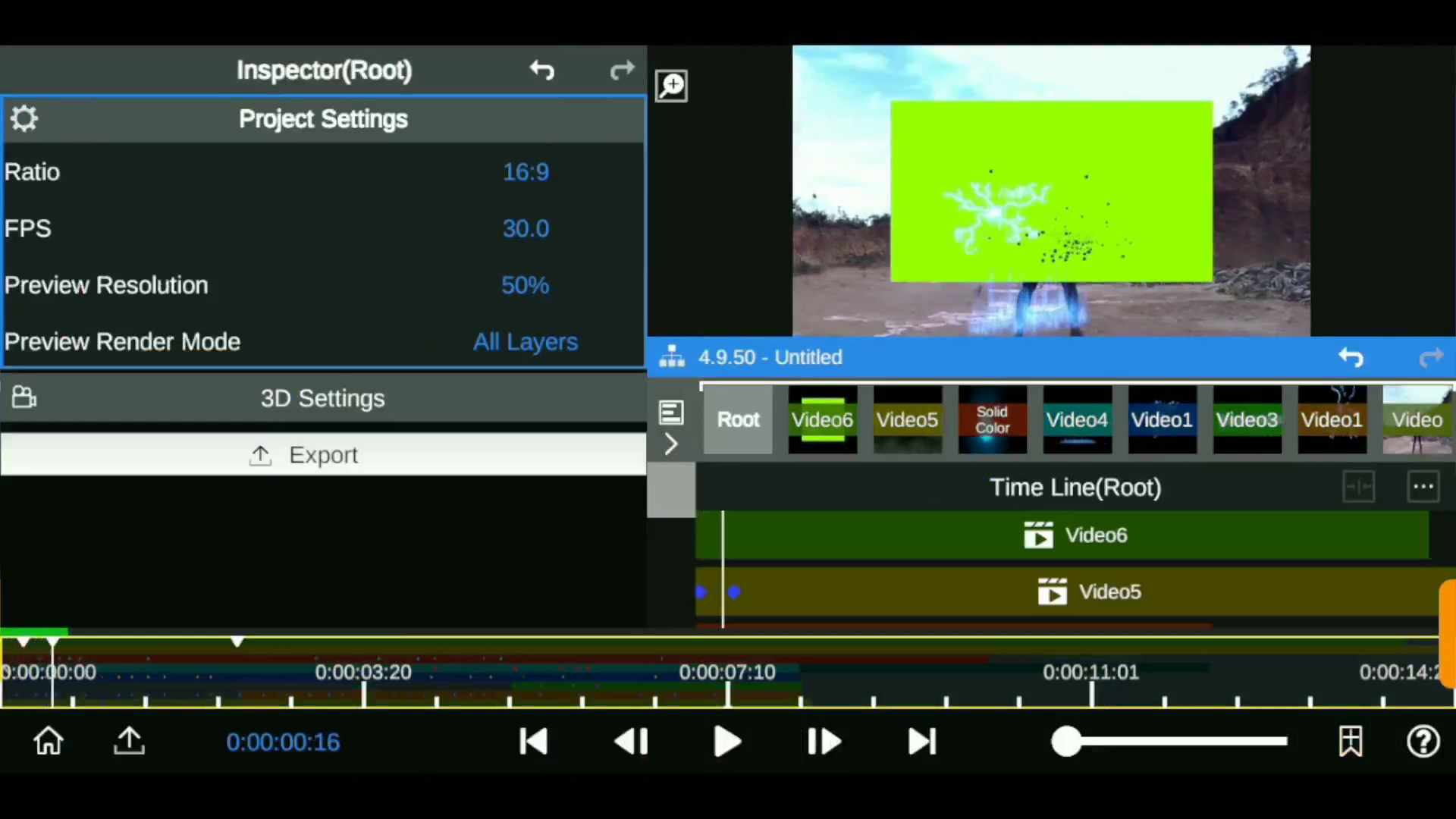
left_click(823, 420)
left_click(322, 497)
left_click(322, 315)
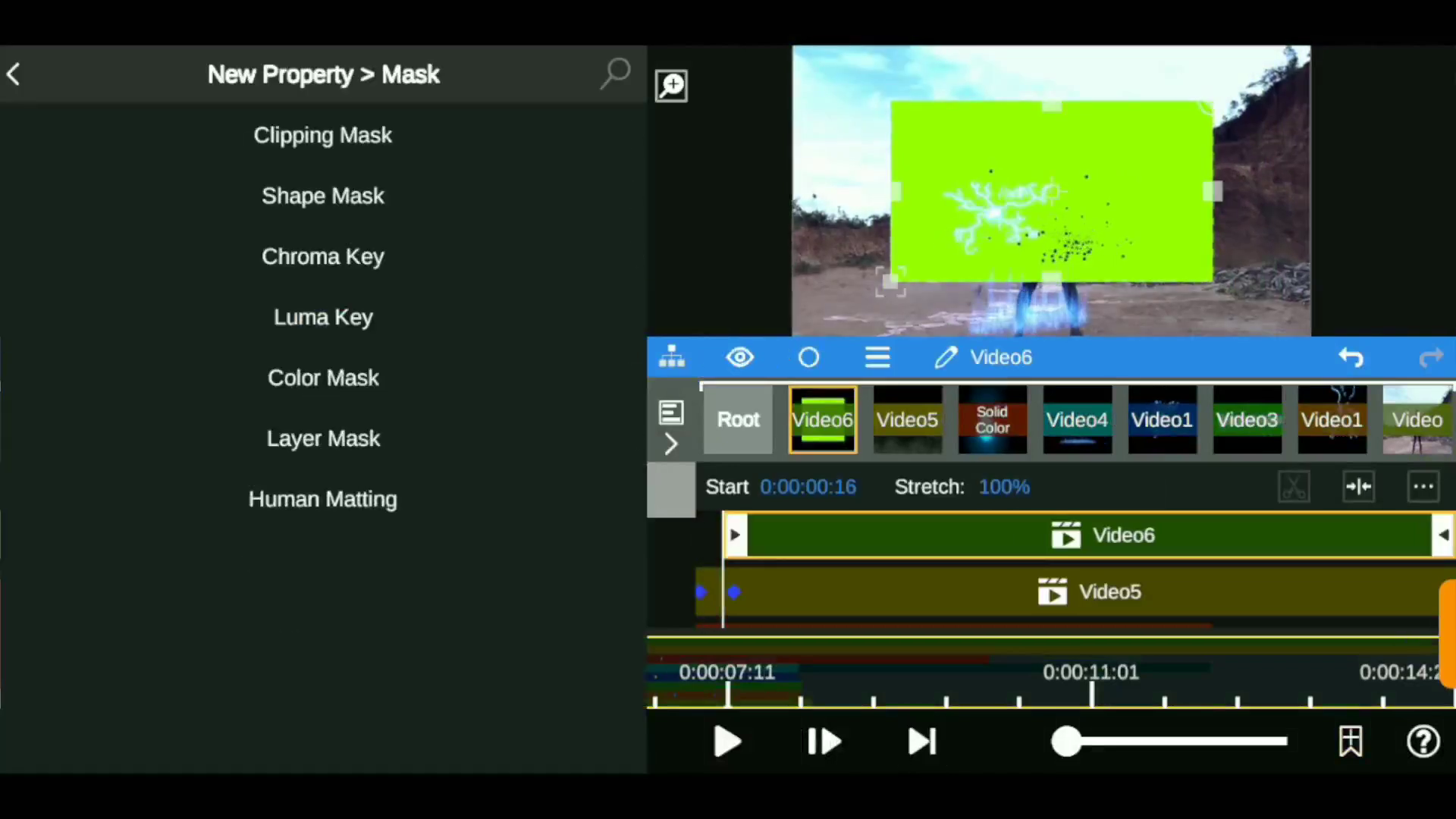
left_click(321, 253)
left_click(489, 333)
left_click(66, 511)
Step: Shift Video6 vertically and apply the Strong_Blue_Tint colour filter
left_click(323, 119)
left_click_drag(324, 171, 323, 258)
left_click(323, 550)
left_click(728, 410)
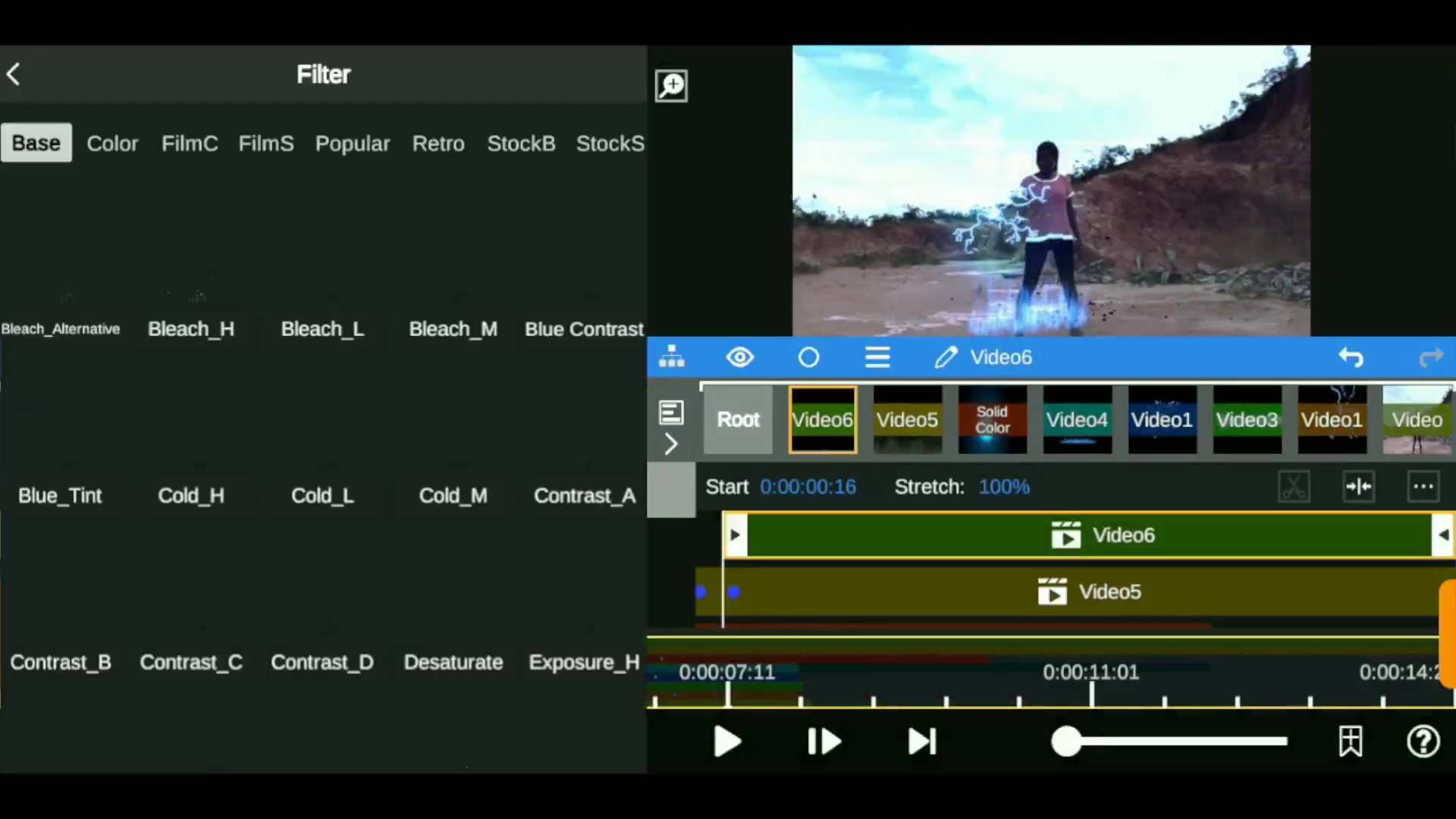
scroll(323, 493, "down", 5)
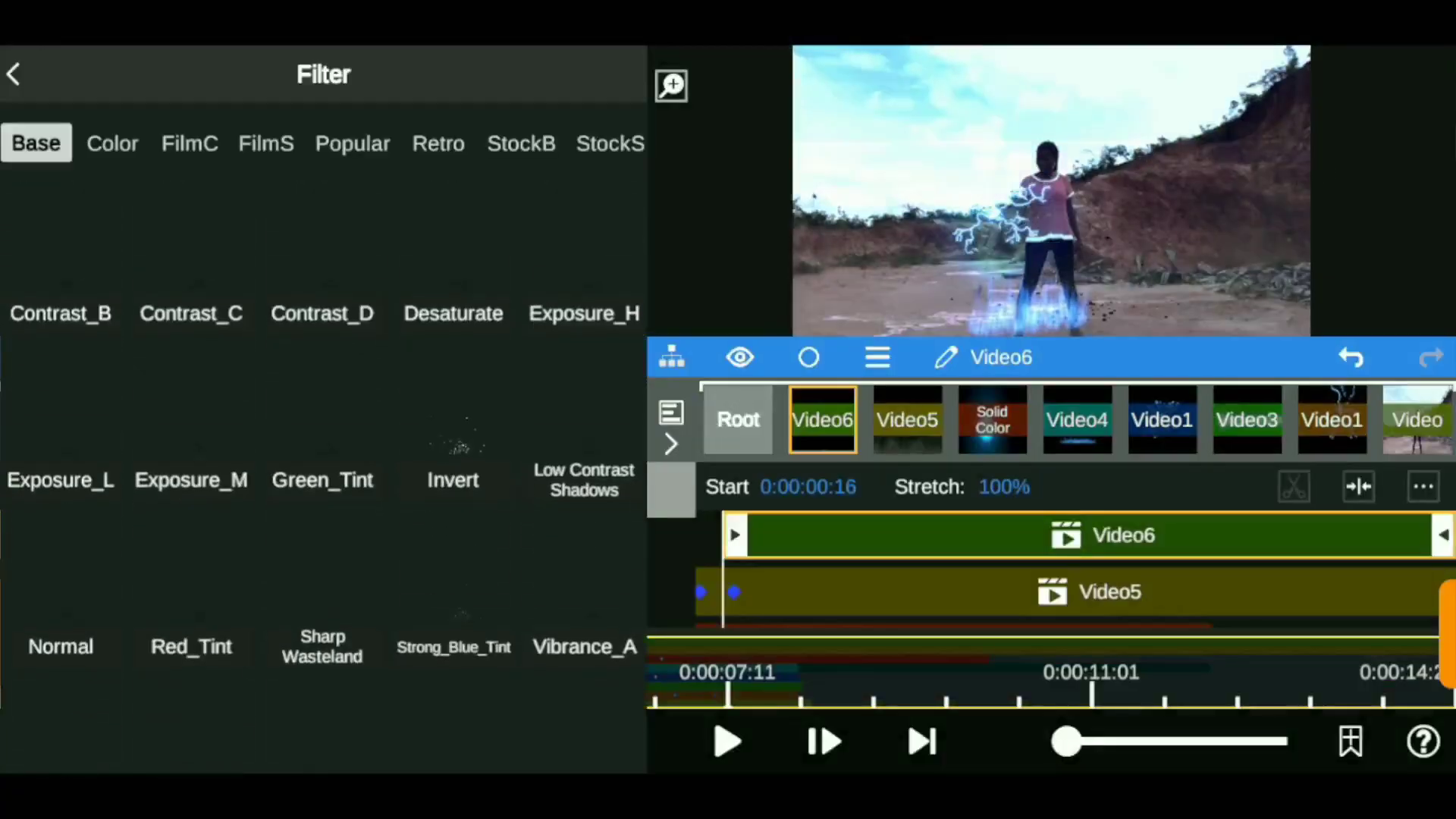
left_click(453, 647)
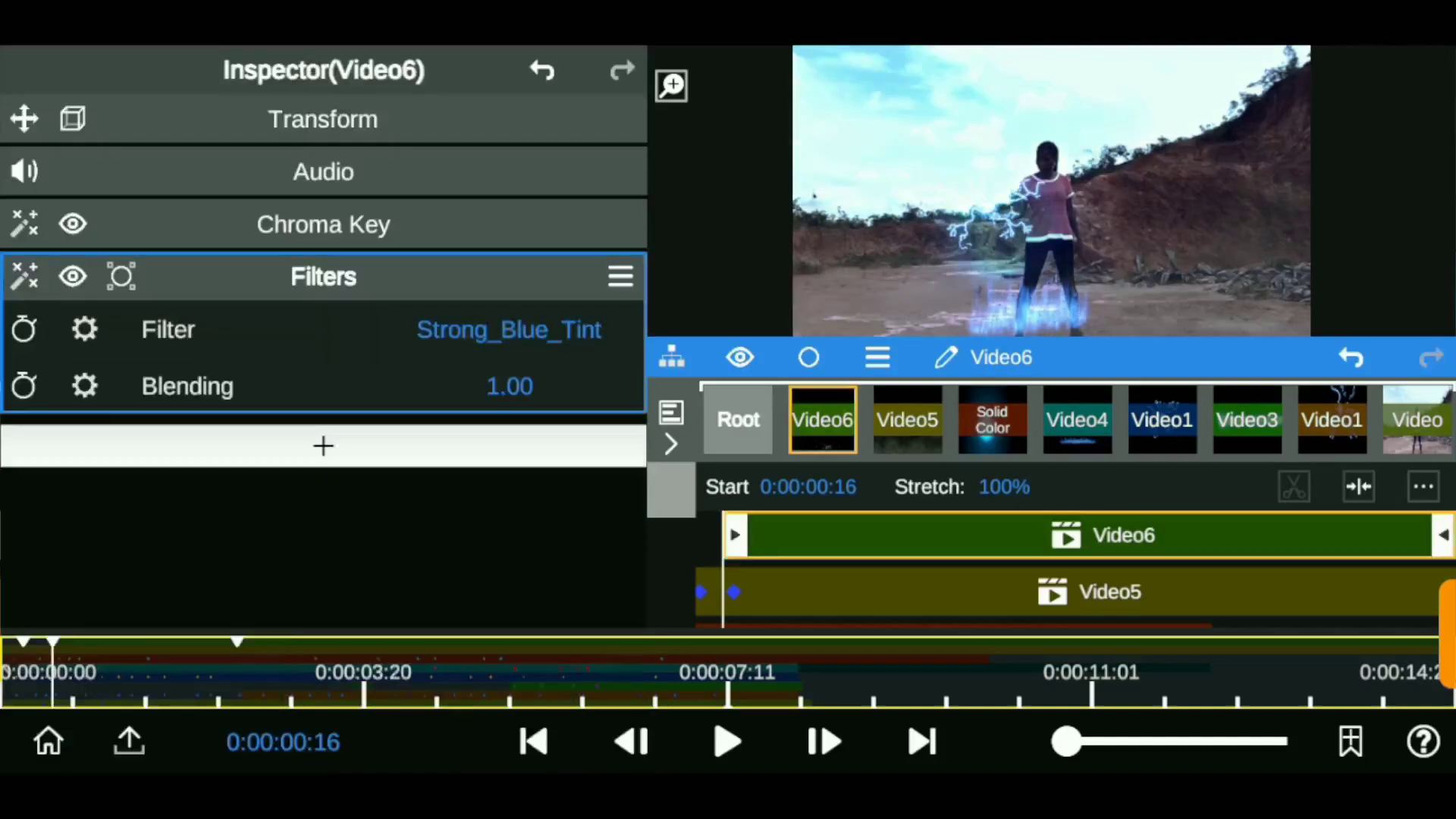
Step: Set tint blending 0.68, Video6 position 0.43/0.21 and scale 1.17/0.74, then move it after Video4
left_click_drag(510, 386, 424, 387)
left_click(323, 119)
left_click_drag(416, 228, 455, 228)
left_click_drag(588, 172, 554, 171)
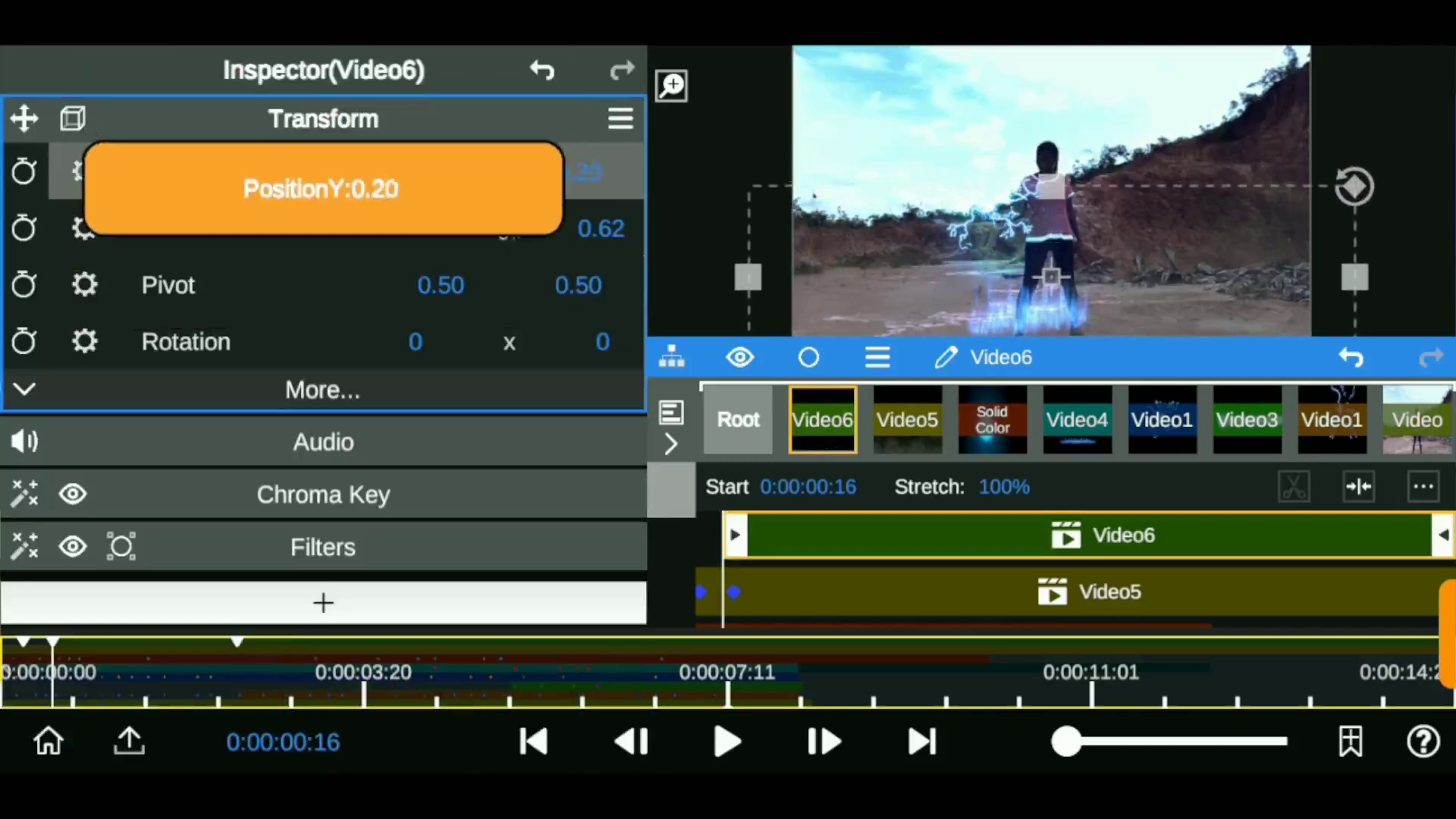
left_click_drag(440, 172, 485, 171)
left_click_drag(601, 228, 629, 229)
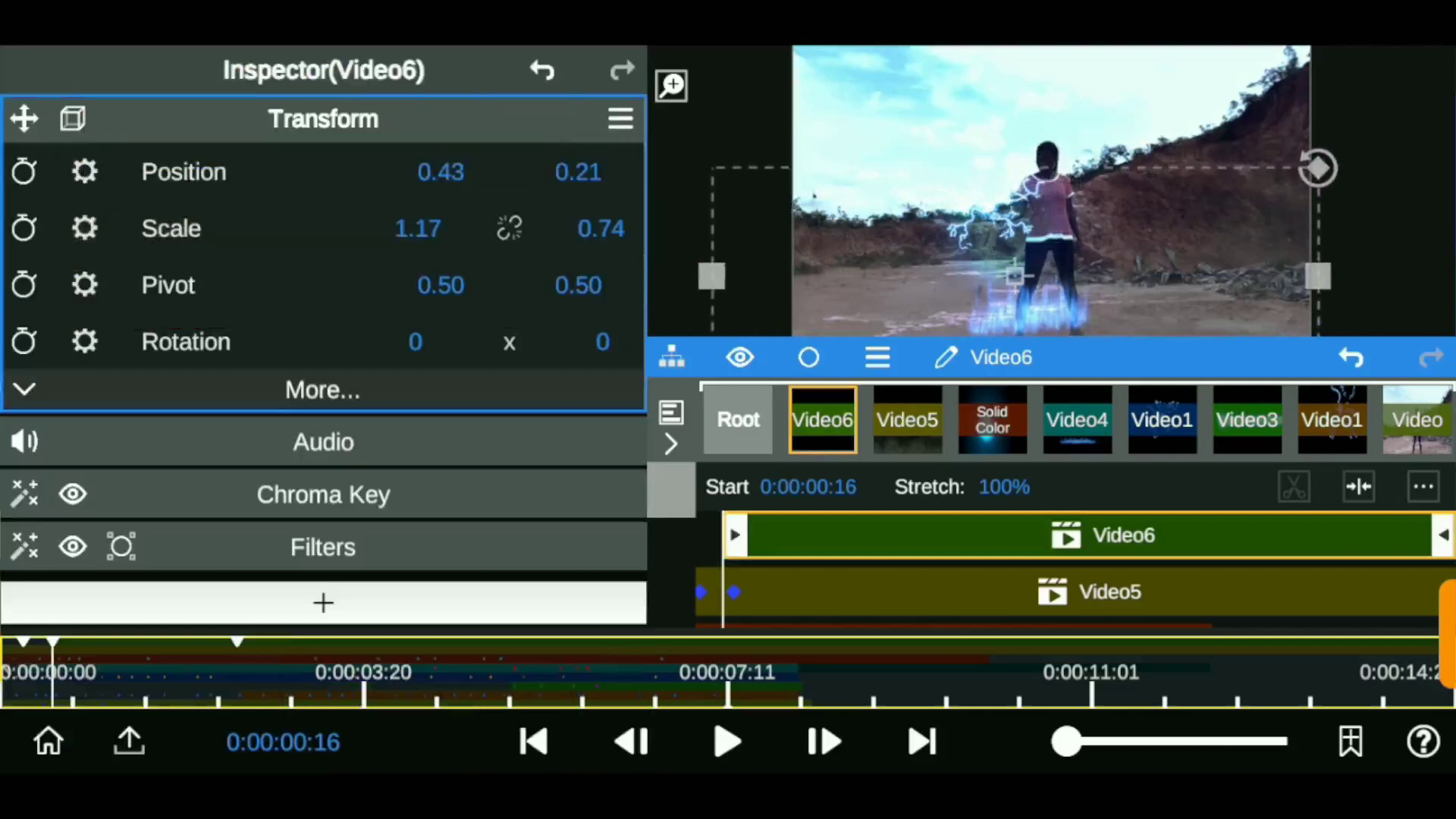
left_click(922, 742)
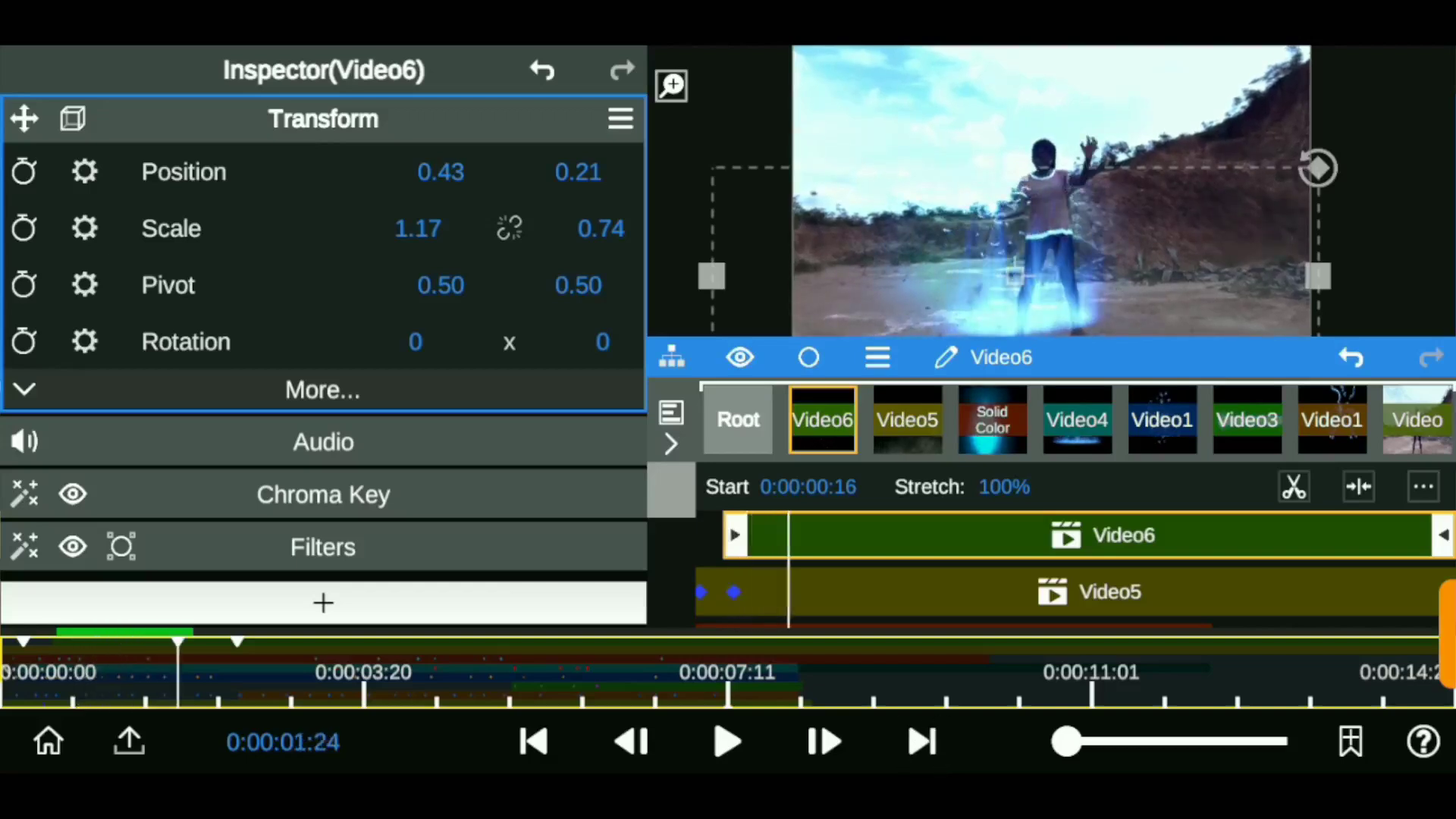
left_click_drag(823, 419, 1103, 357)
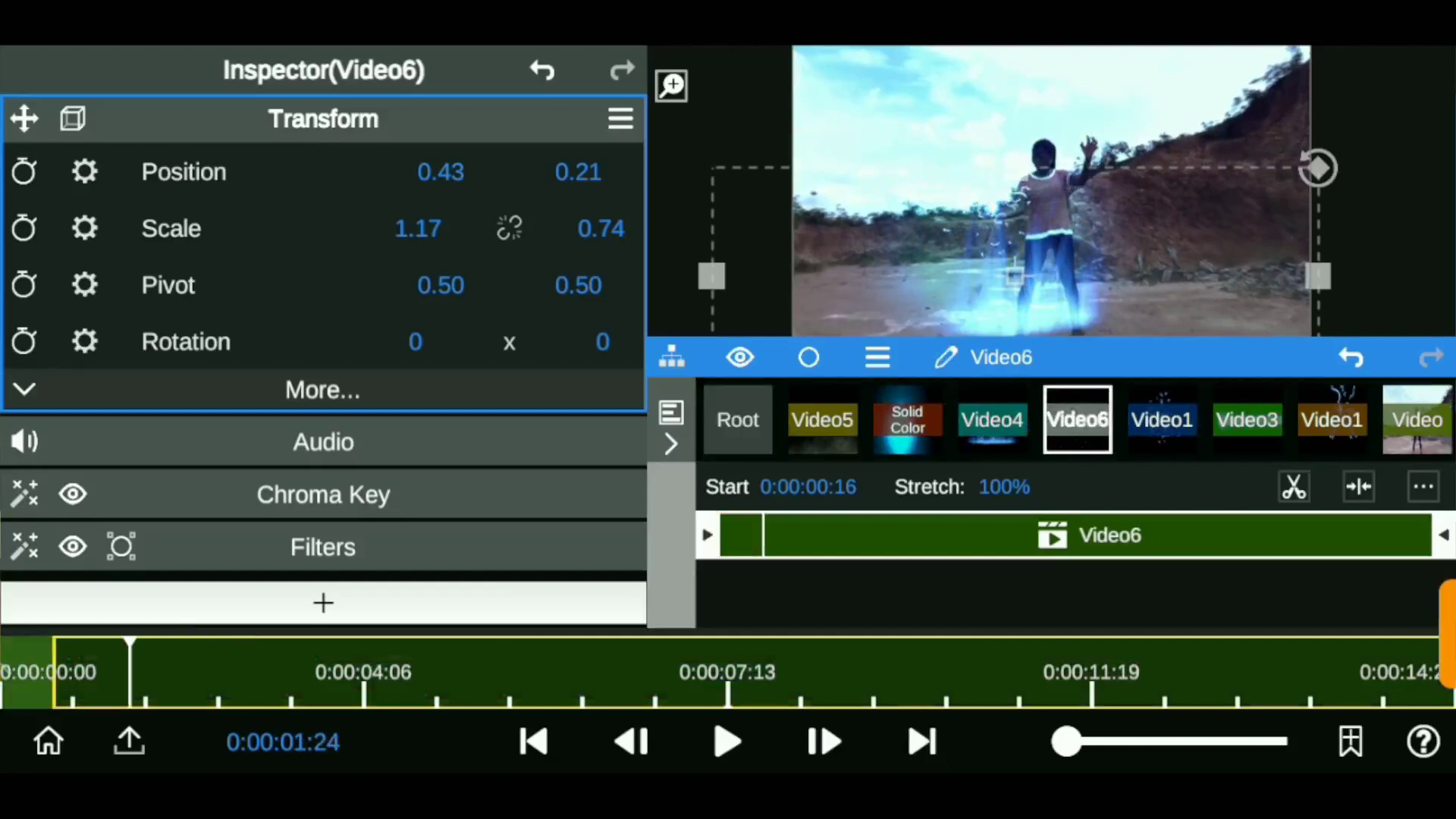
Step: Play the full composite from the root timeline, then enlarge Video6 to scale 1.23 by 0.78
left_click(925, 672)
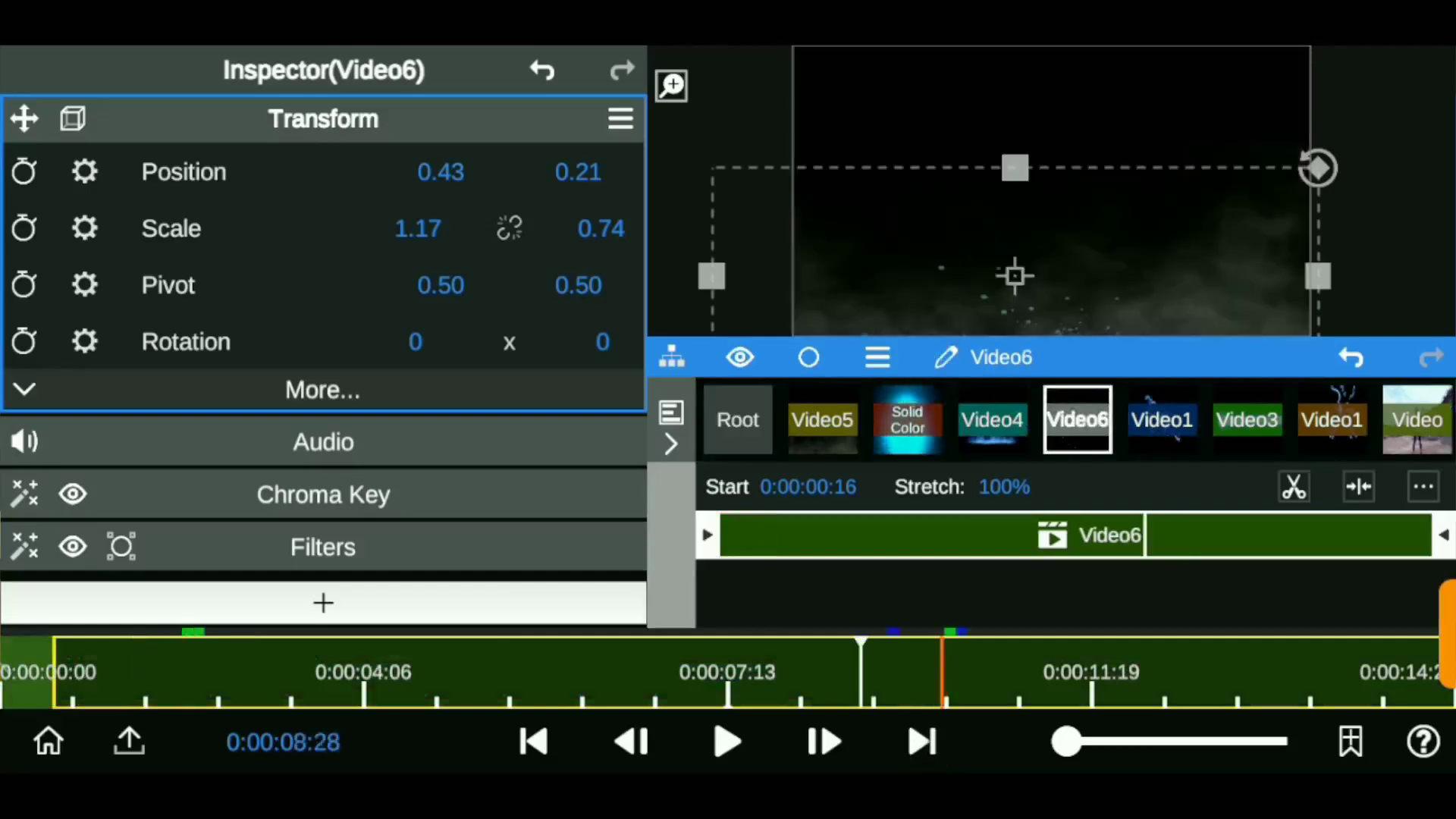
left_click(737, 419)
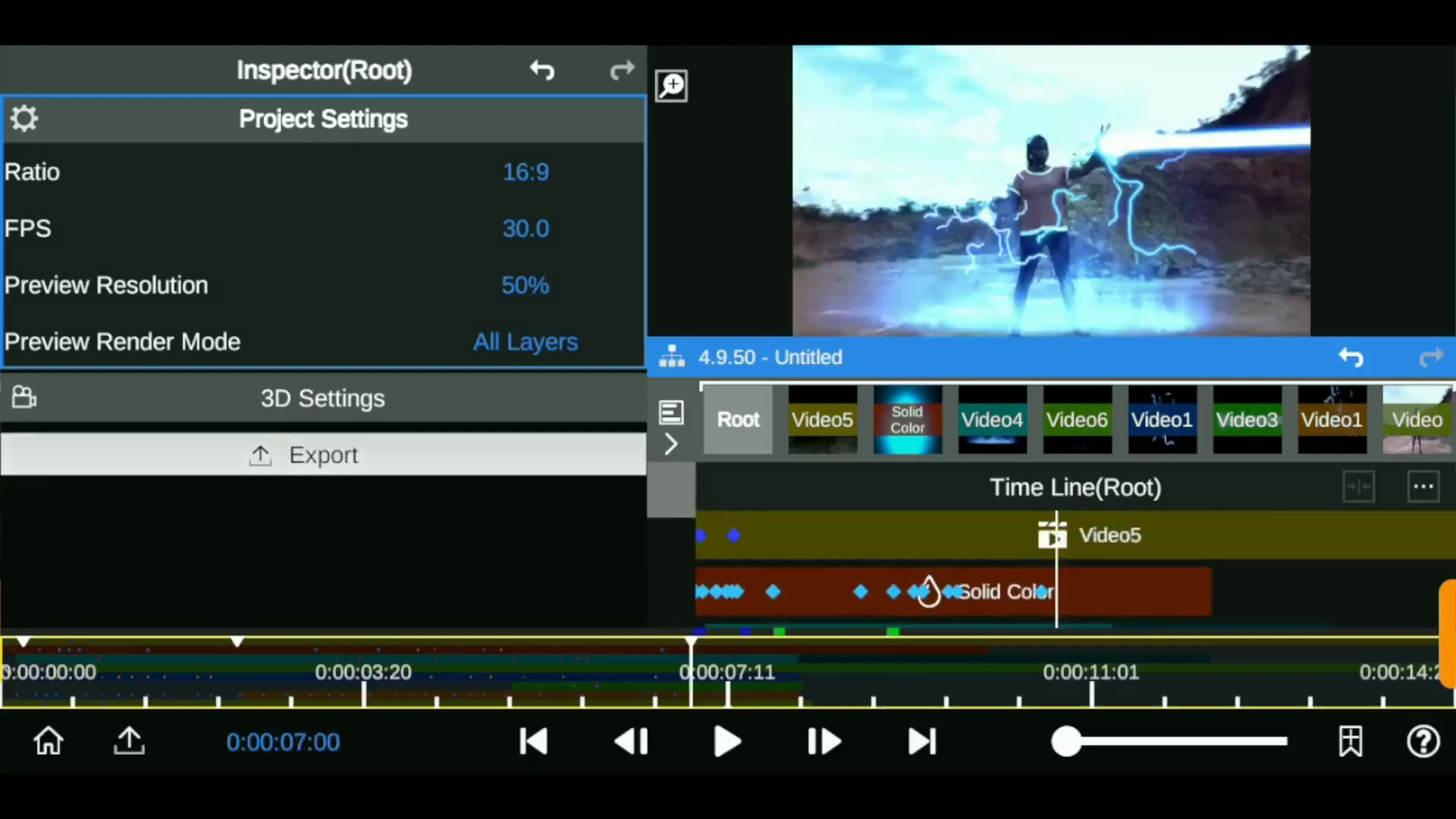
scroll(1062, 569, "down", 3)
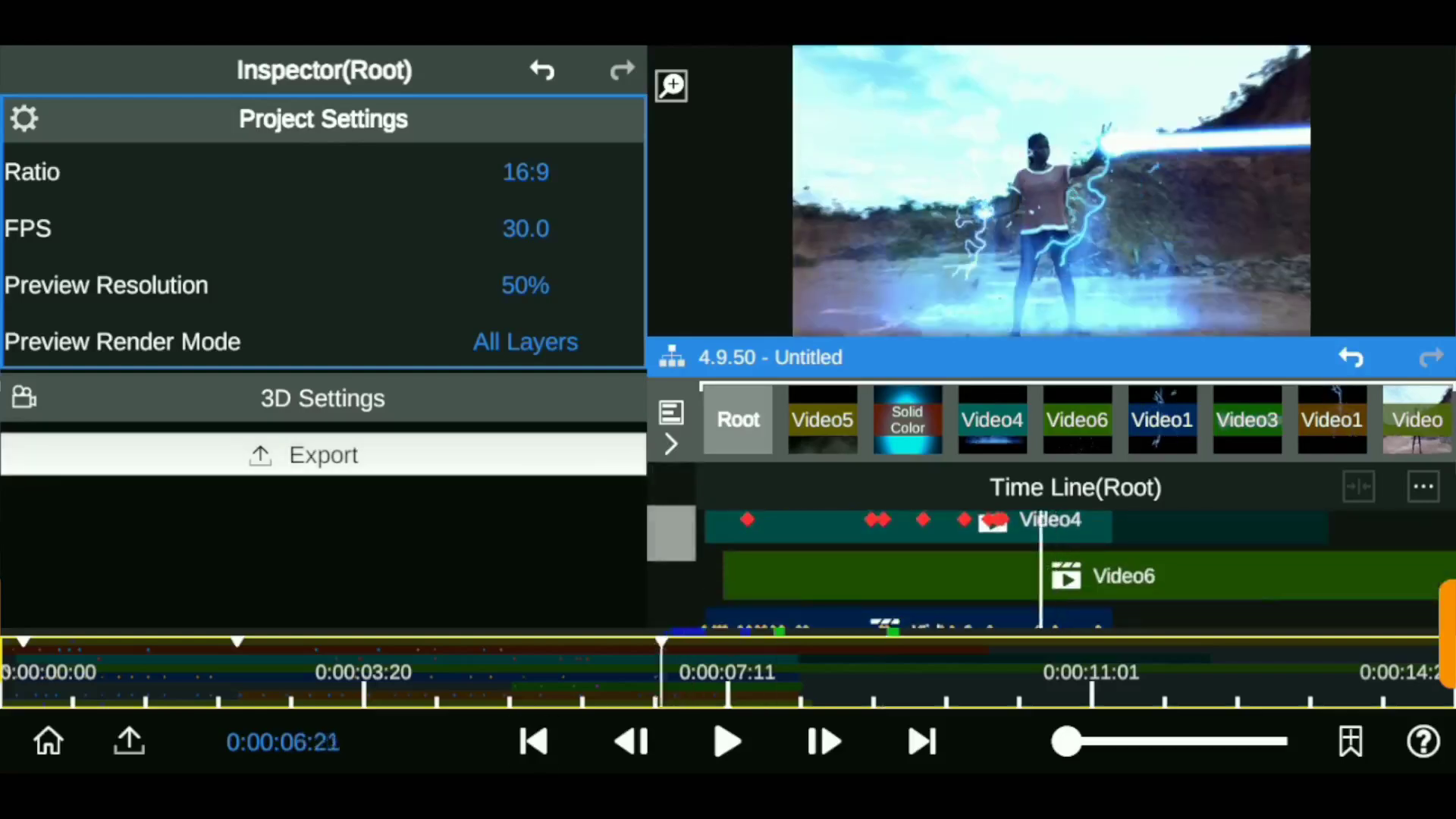
left_click(726, 742)
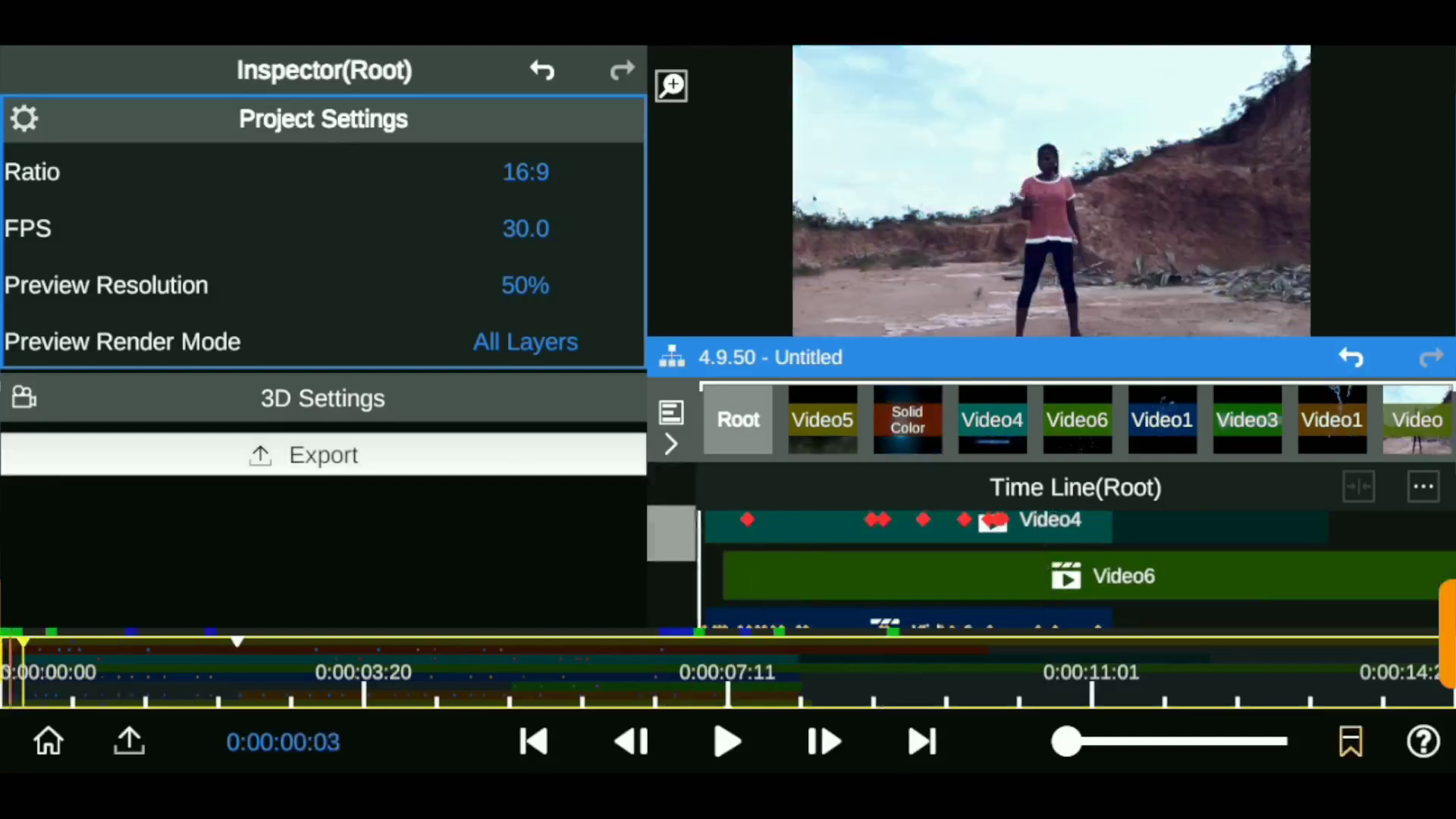
left_click(922, 741)
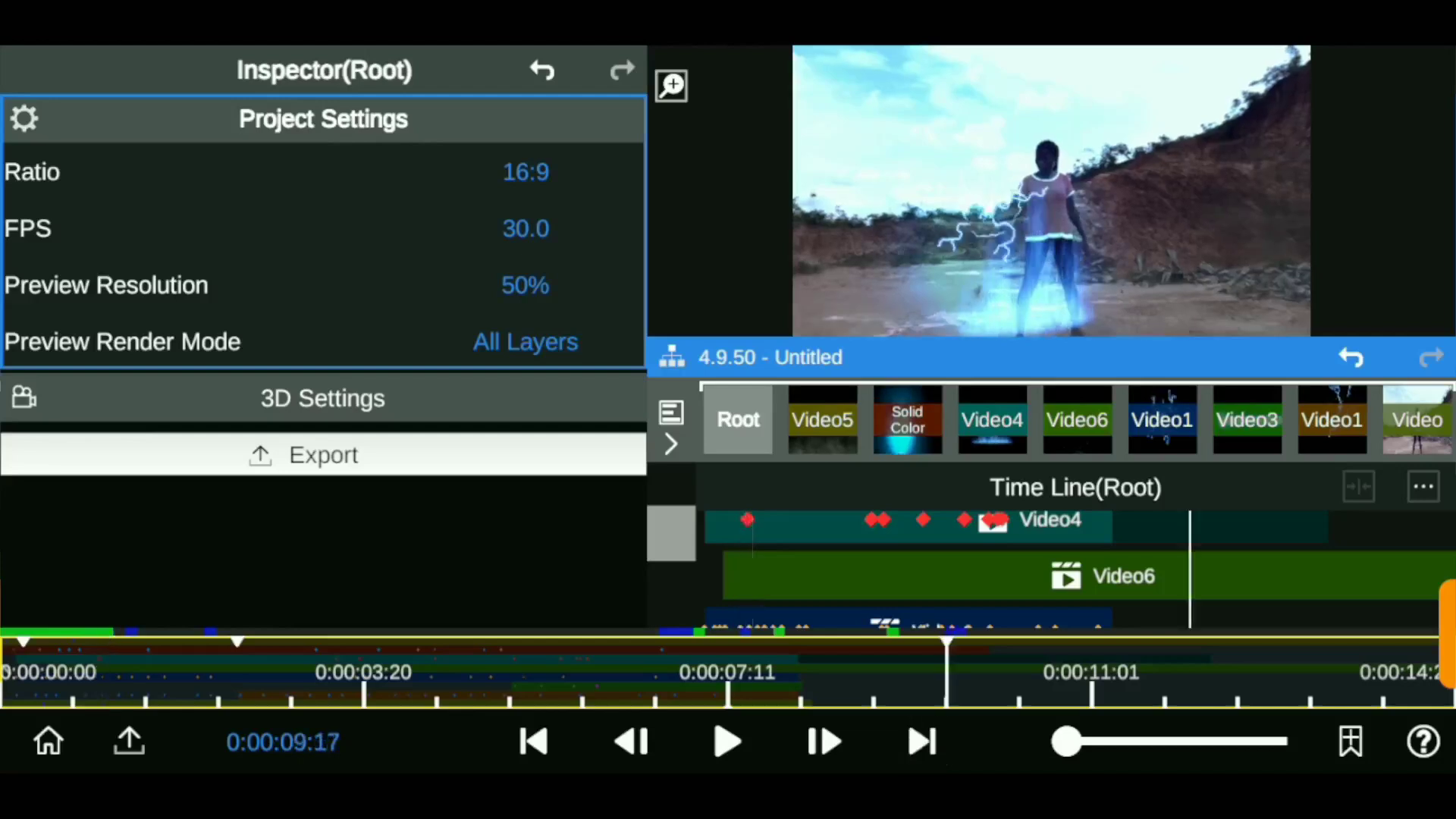
left_click(922, 741)
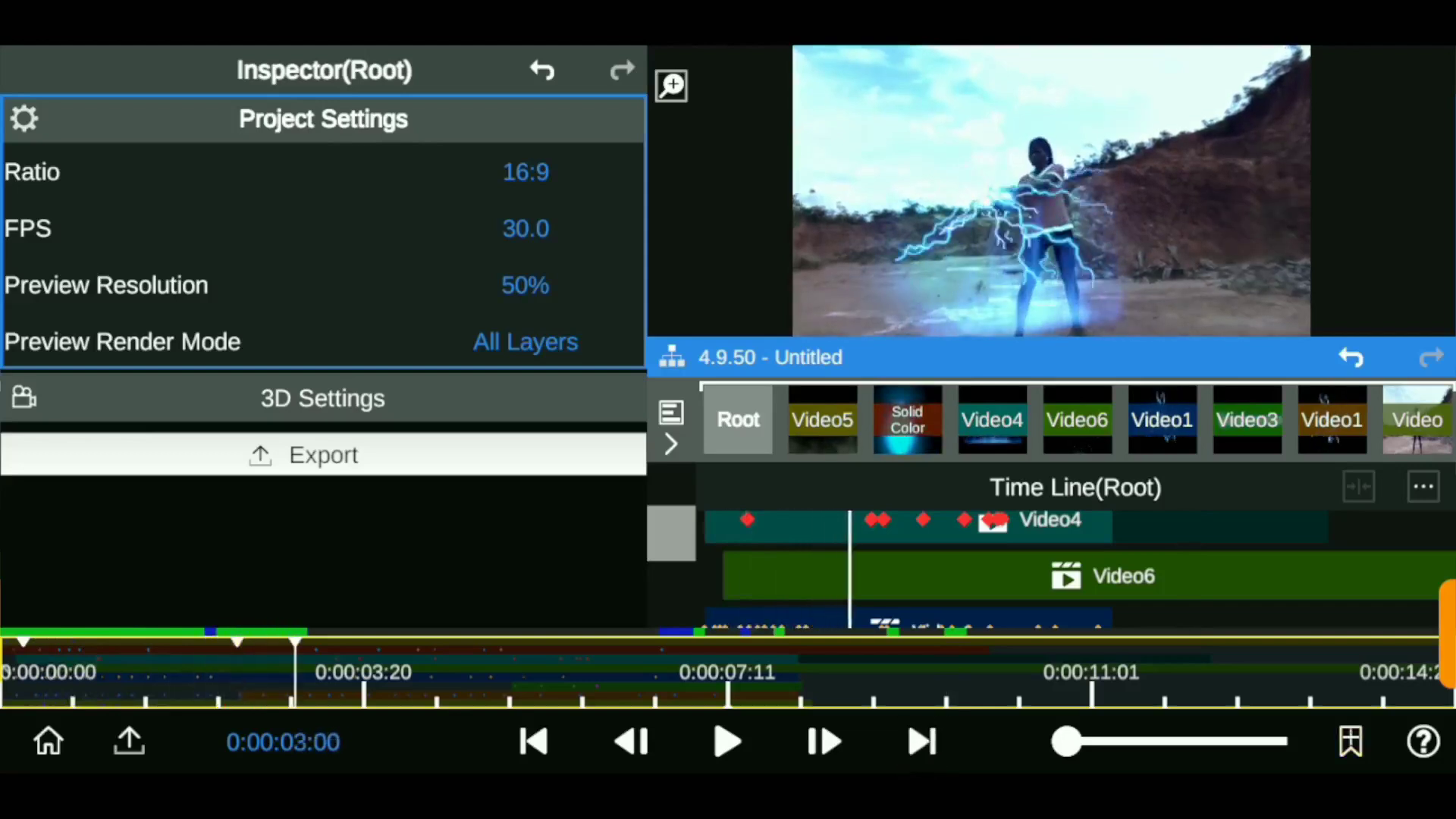
left_click(1077, 420)
left_click_drag(418, 228, 455, 229)
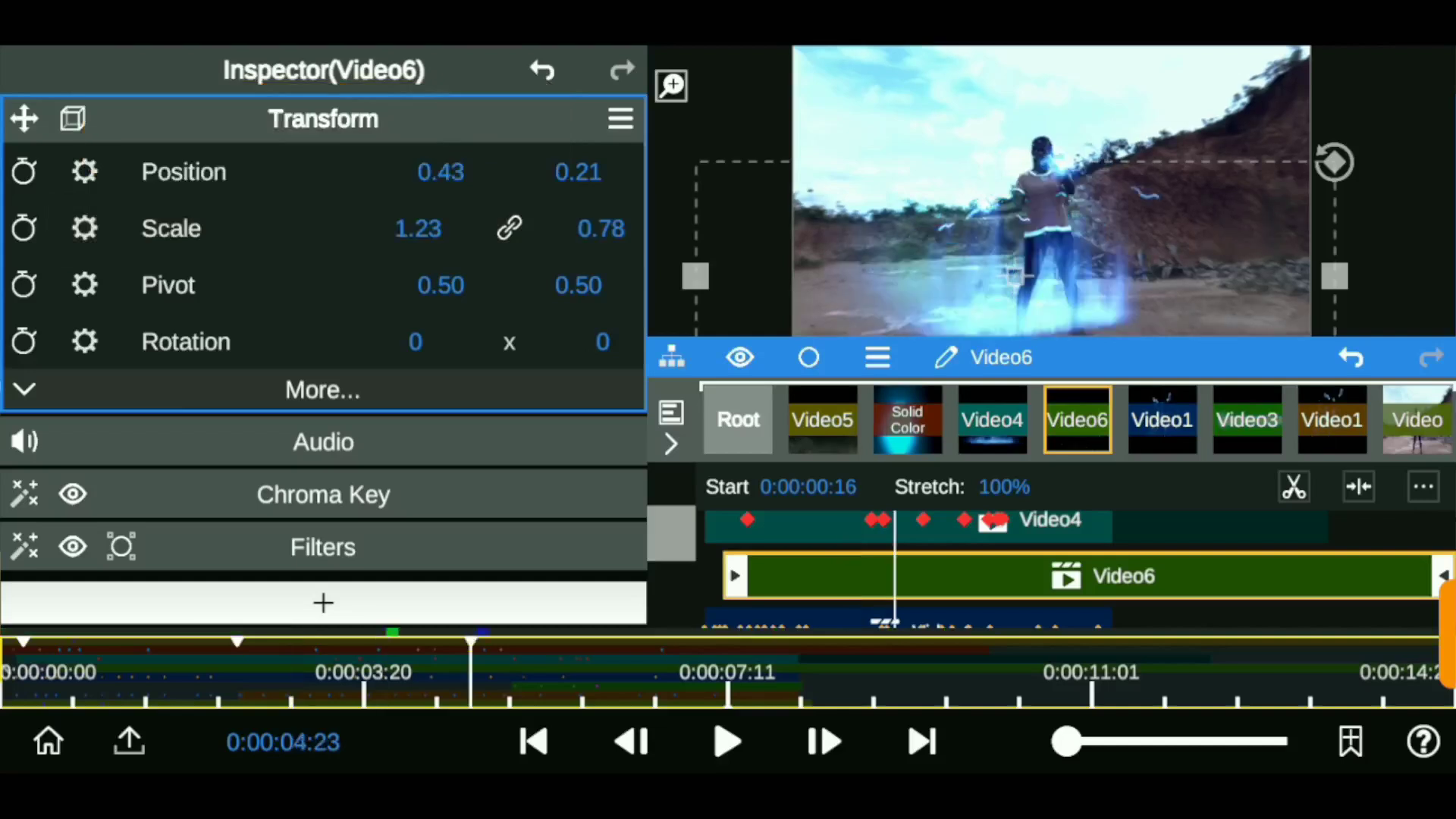
Step: Narrow Video6 to 1.05 width and ease its filter blending to 0.69
mouse_move(418, 228)
left_mouse_down()
mouse_move(333, 228)
mouse_move(393, 228)
left_mouse_up()
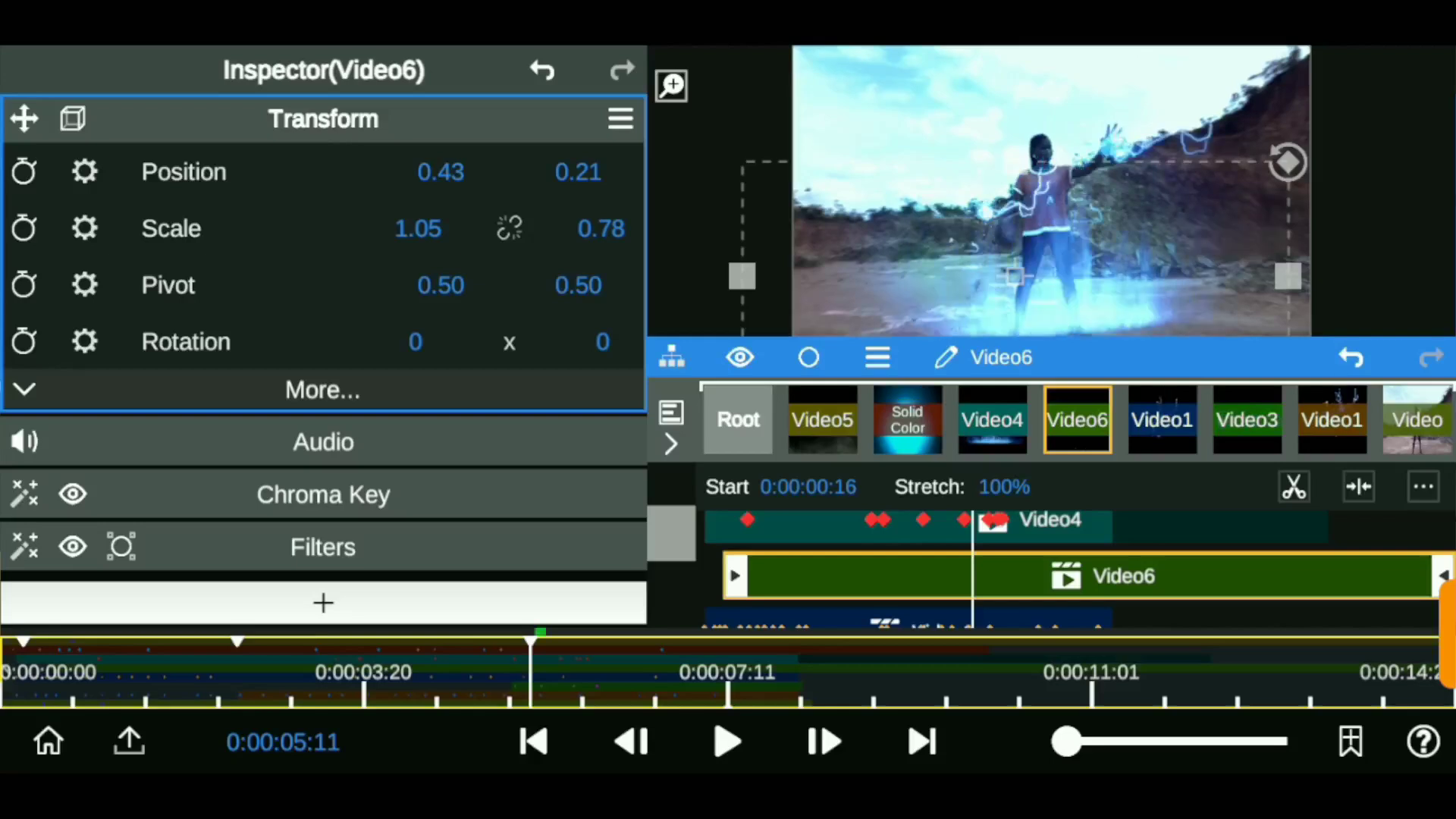
left_click(323, 547)
left_click_drag(511, 384, 504, 384)
left_click(323, 276)
Step: Scroll the timeline and select the original footage clip
left_click_drag(929, 463, 929, 556)
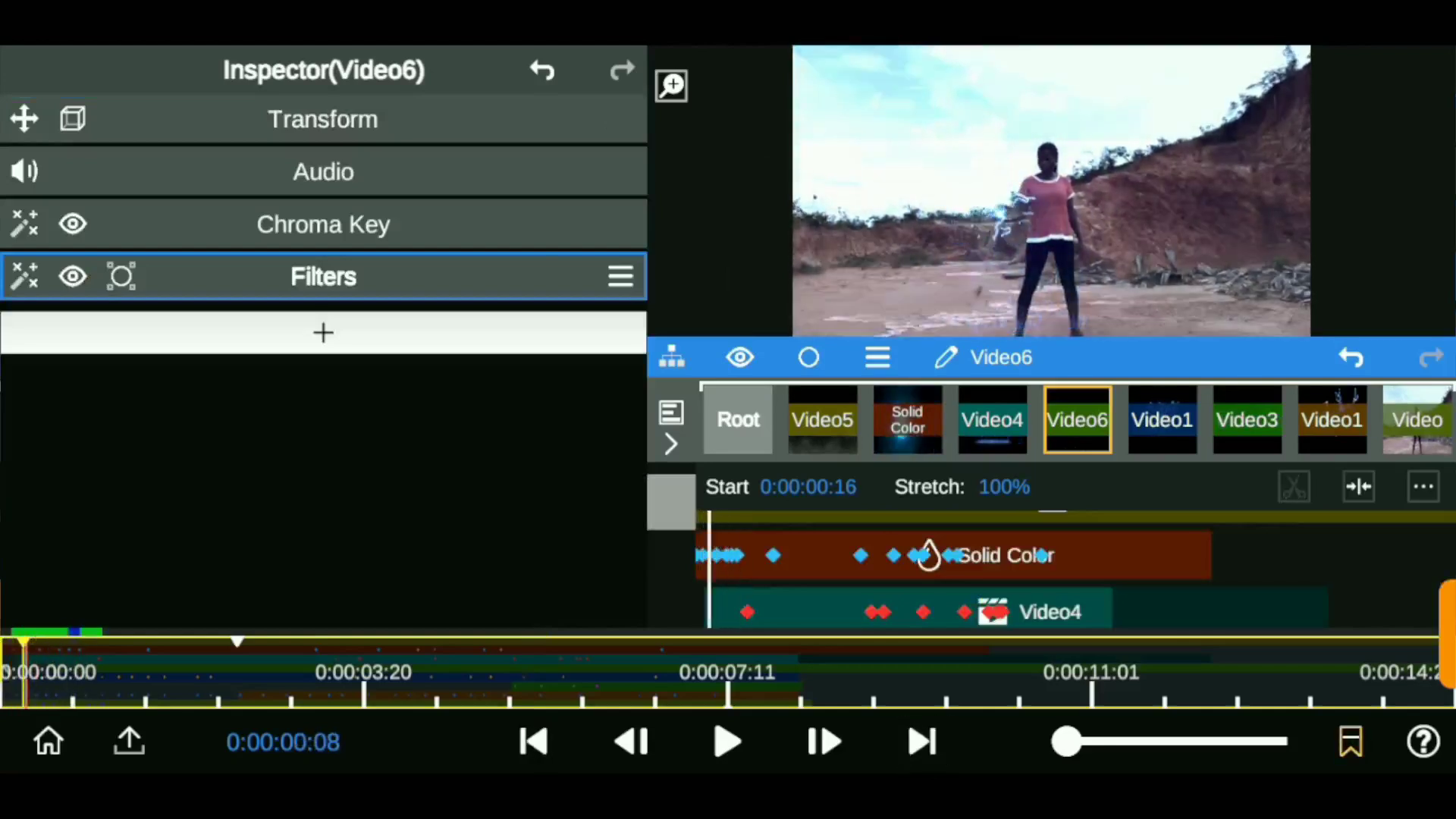
scroll(1074, 419, "right", 2)
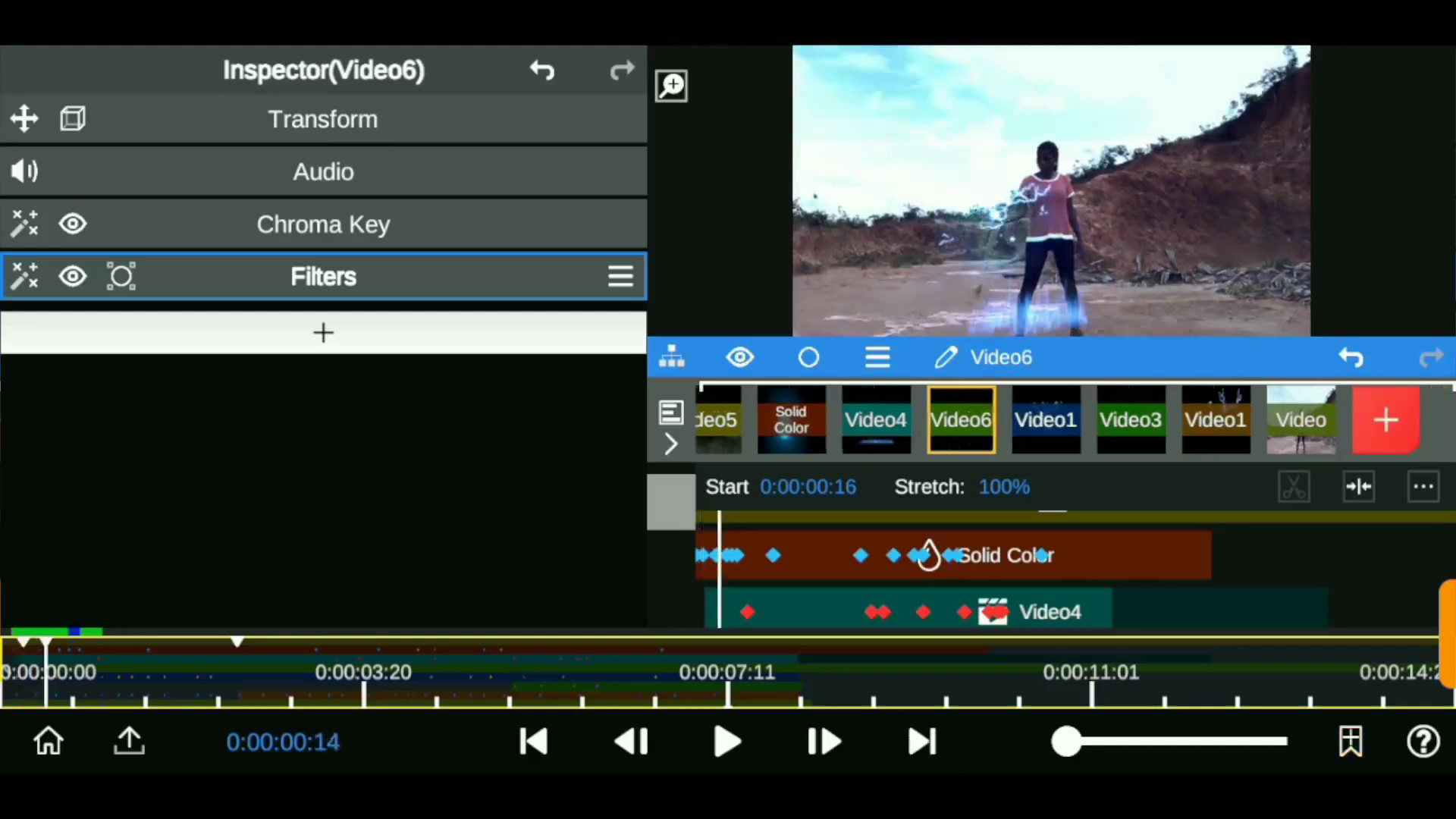
left_click(1301, 420)
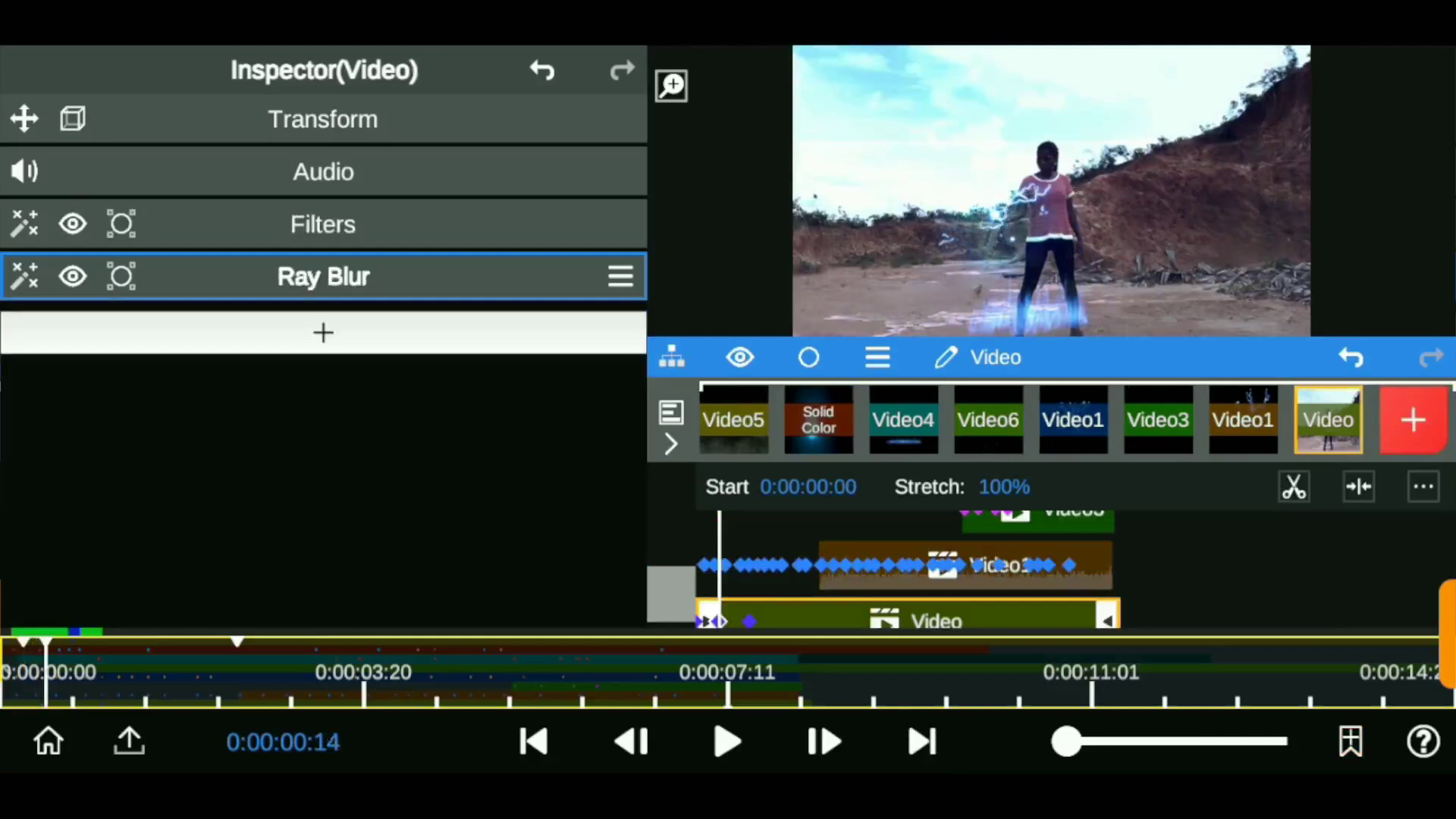
Step: Add a Lens Flare6 fill layer from the Lens Flare presets
left_click(1413, 420)
left_click(1050, 498)
left_click(1051, 317)
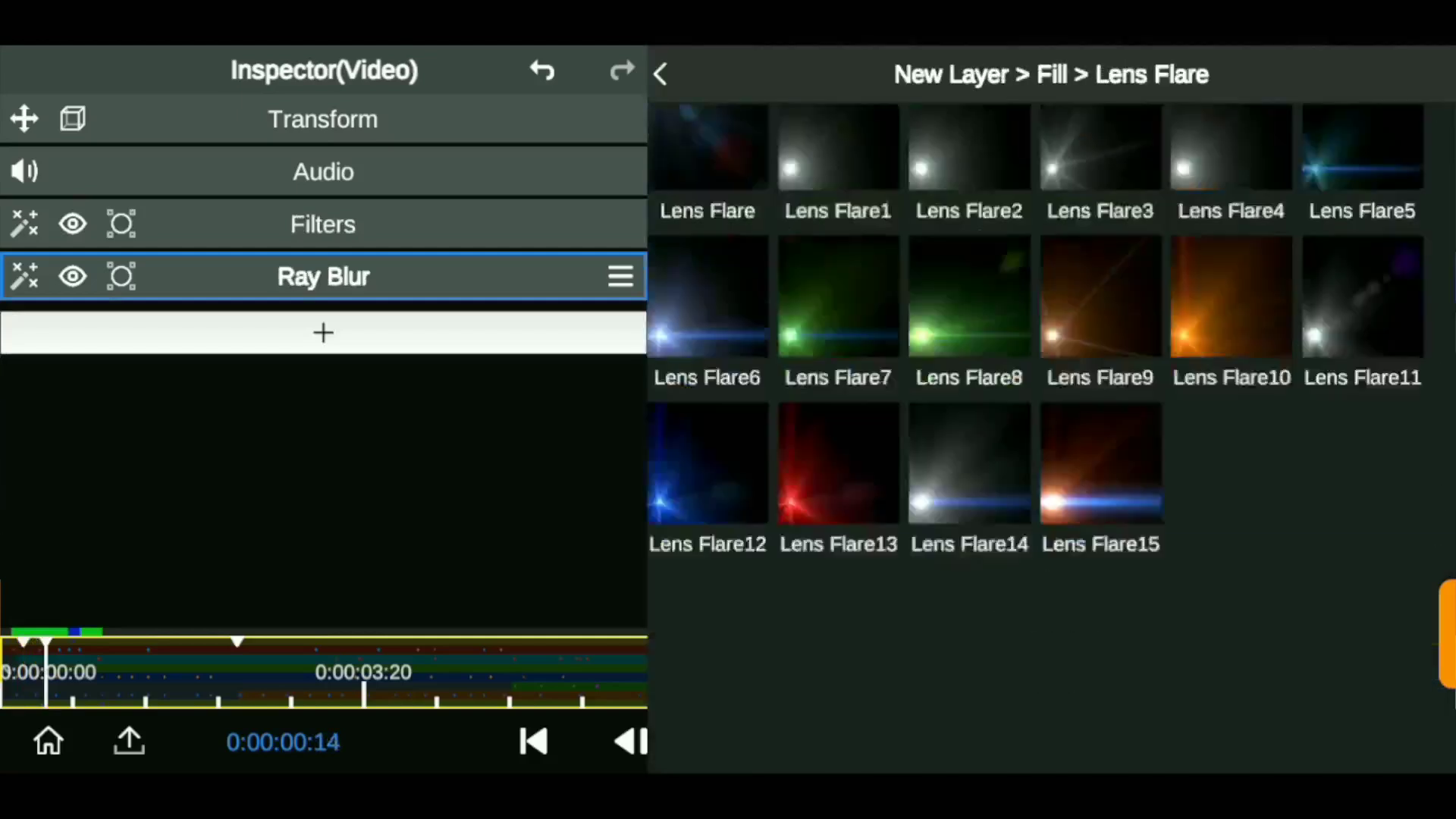
left_click(709, 309)
Step: Set the flare to scale 21, brightness 0.80, glow 1.61 and a blue tint
left_click_drag(510, 229, 379, 228)
mouse_move(510, 285)
left_mouse_down()
mouse_move(455, 285)
mouse_move(516, 285)
left_mouse_up()
left_click_drag(510, 398, 553, 399)
left_click(489, 342)
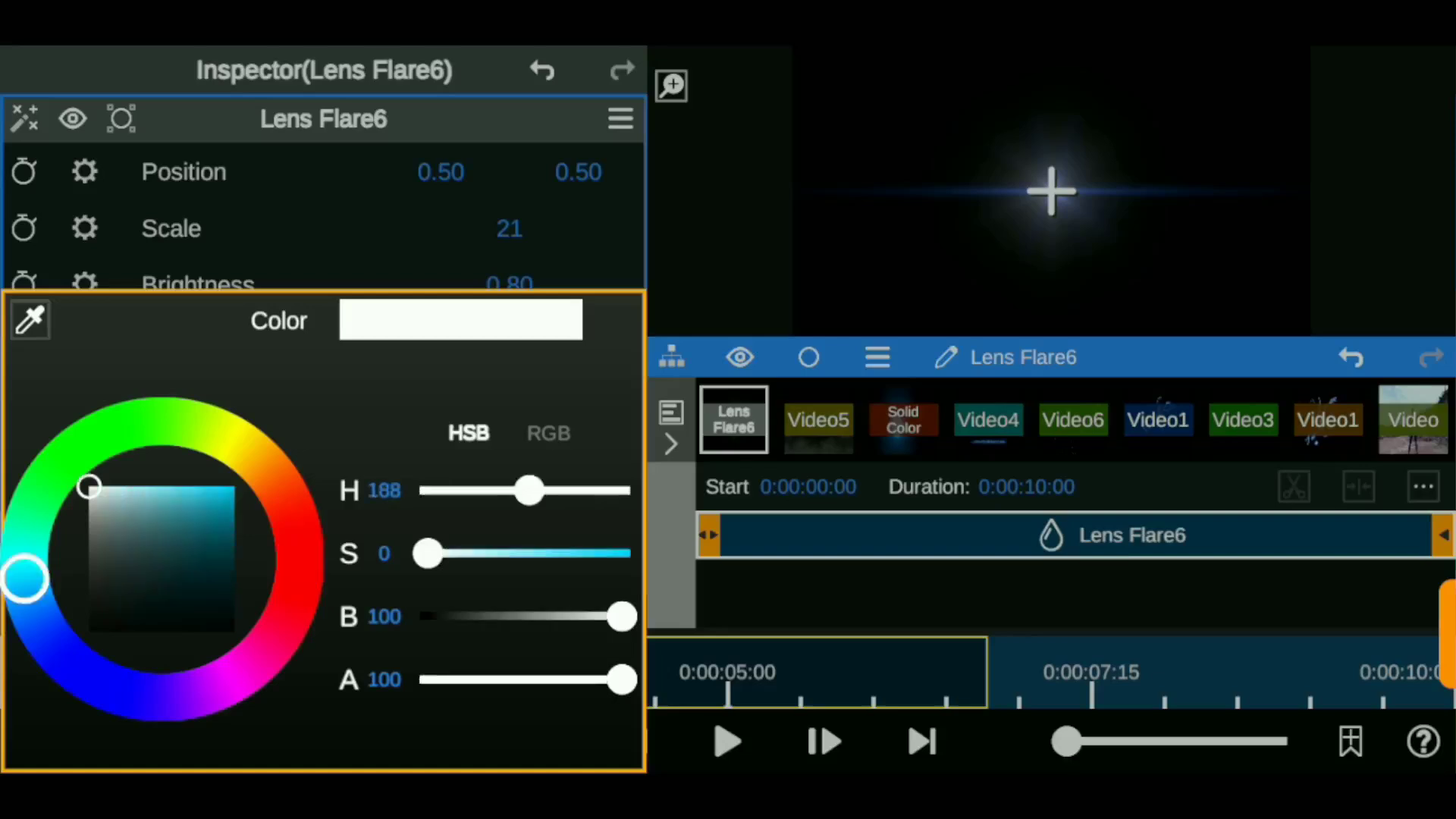
left_click(205, 489)
key("Escape")
left_click_drag(510, 399, 546, 398)
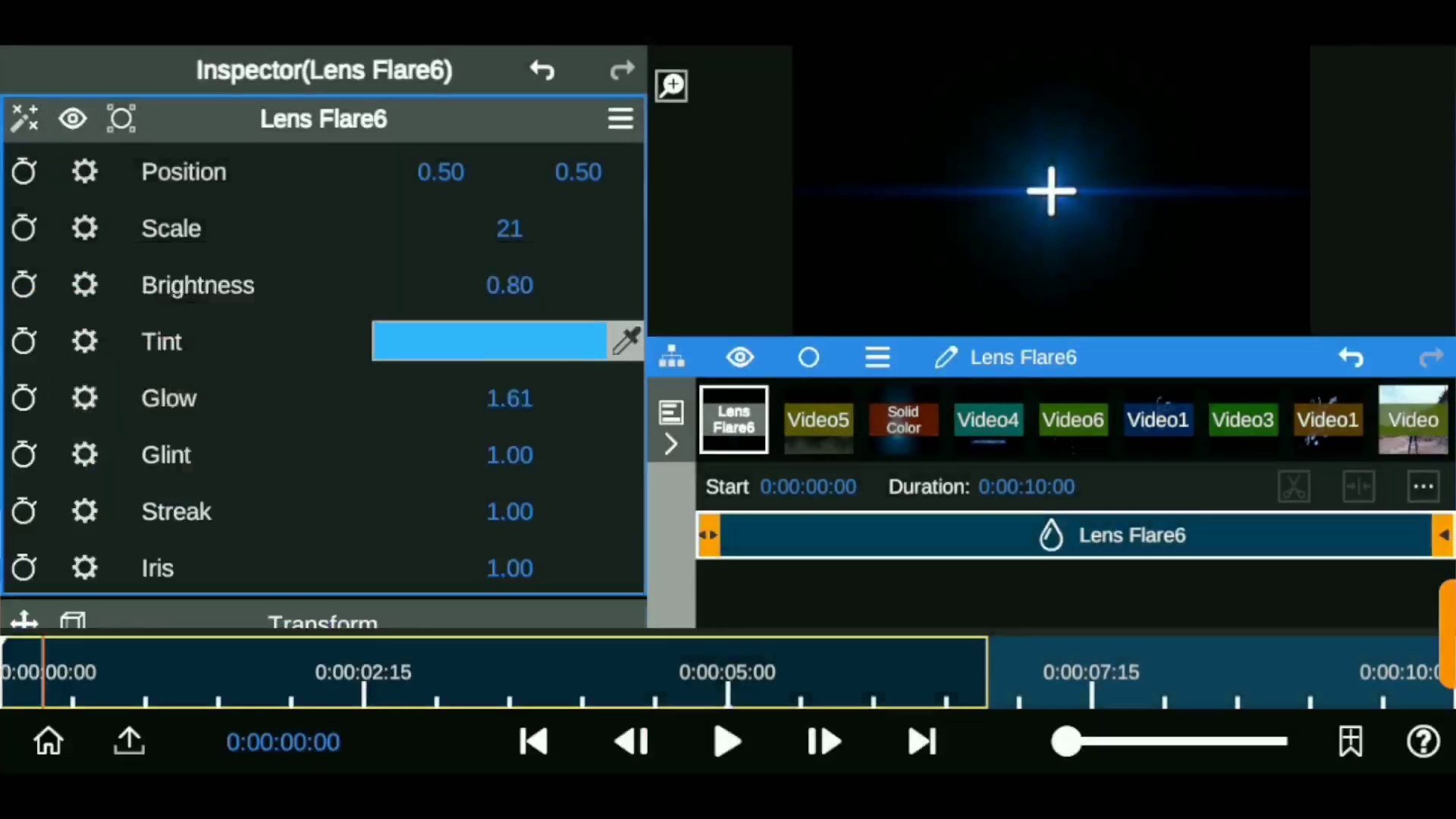
Step: Add Blending & Opacity to the flare and set it to Screen mode
left_click(322, 618)
left_click(322, 134)
left_click(511, 276)
left_click(322, 620)
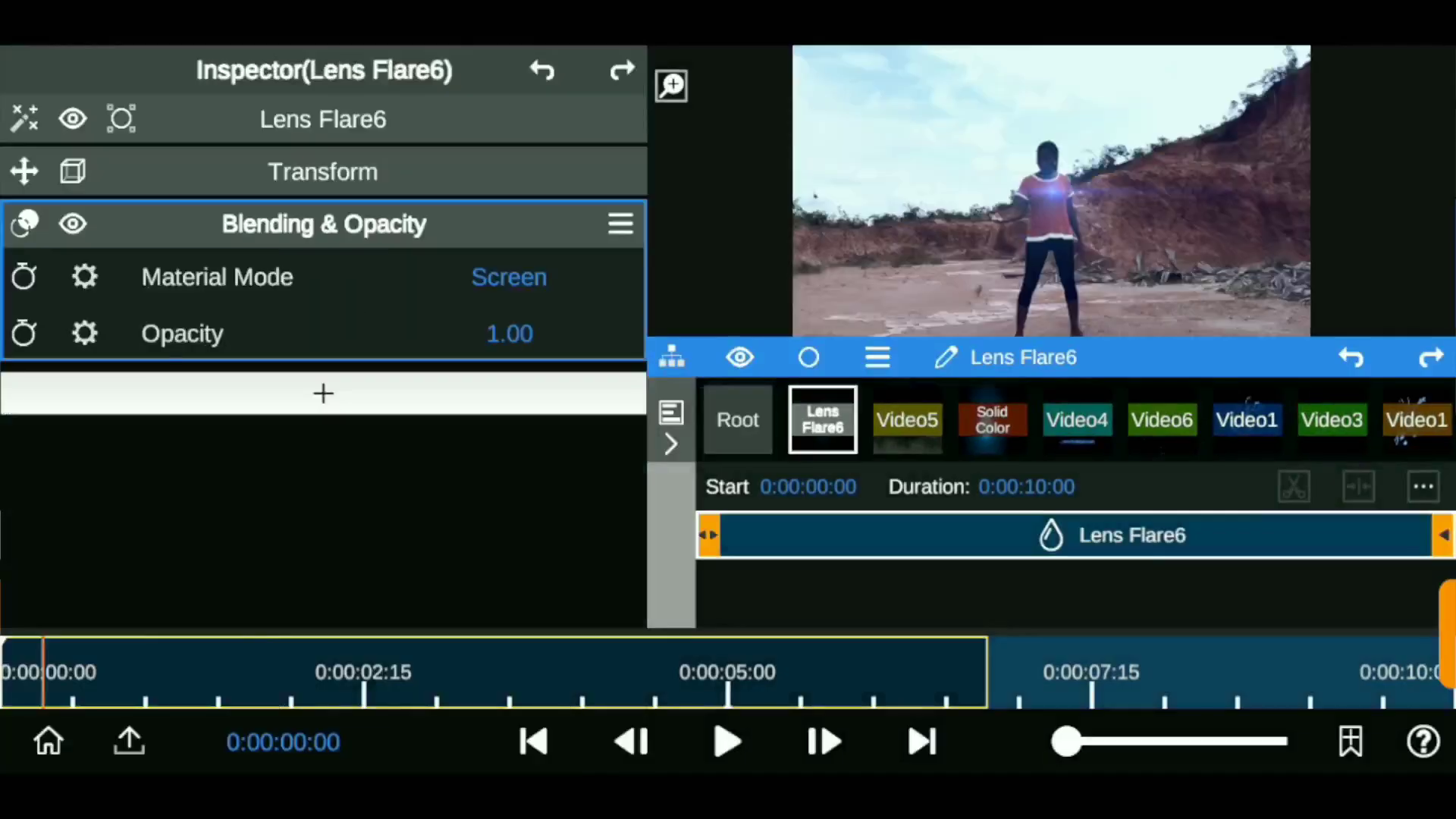
left_click(738, 419)
Step: Select Lens Flare6 and move it toward the woman's hand
left_click(823, 420)
left_click_drag(578, 224, 531, 224)
left_click_drag(440, 225, 387, 225)
left_click_drag(578, 224, 586, 224)
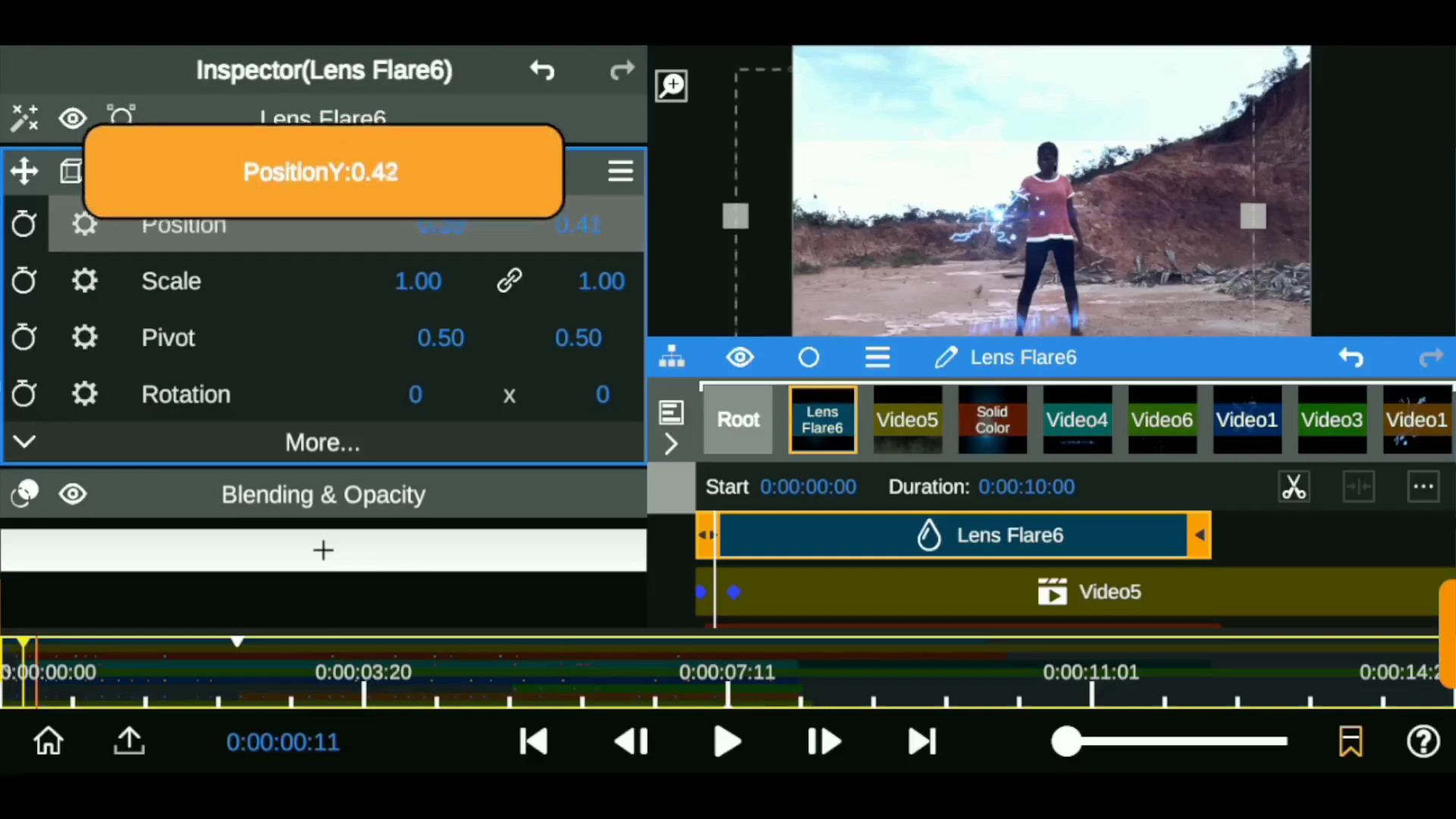
left_click_drag(418, 281, 426, 280)
Step: Enlarge the flare's own scale to 66
left_click(323, 119)
mouse_move(509, 228)
left_mouse_down()
mouse_move(547, 228)
mouse_move(486, 228)
mouse_move(540, 228)
left_mouse_up()
left_click(324, 120)
left_click(323, 119)
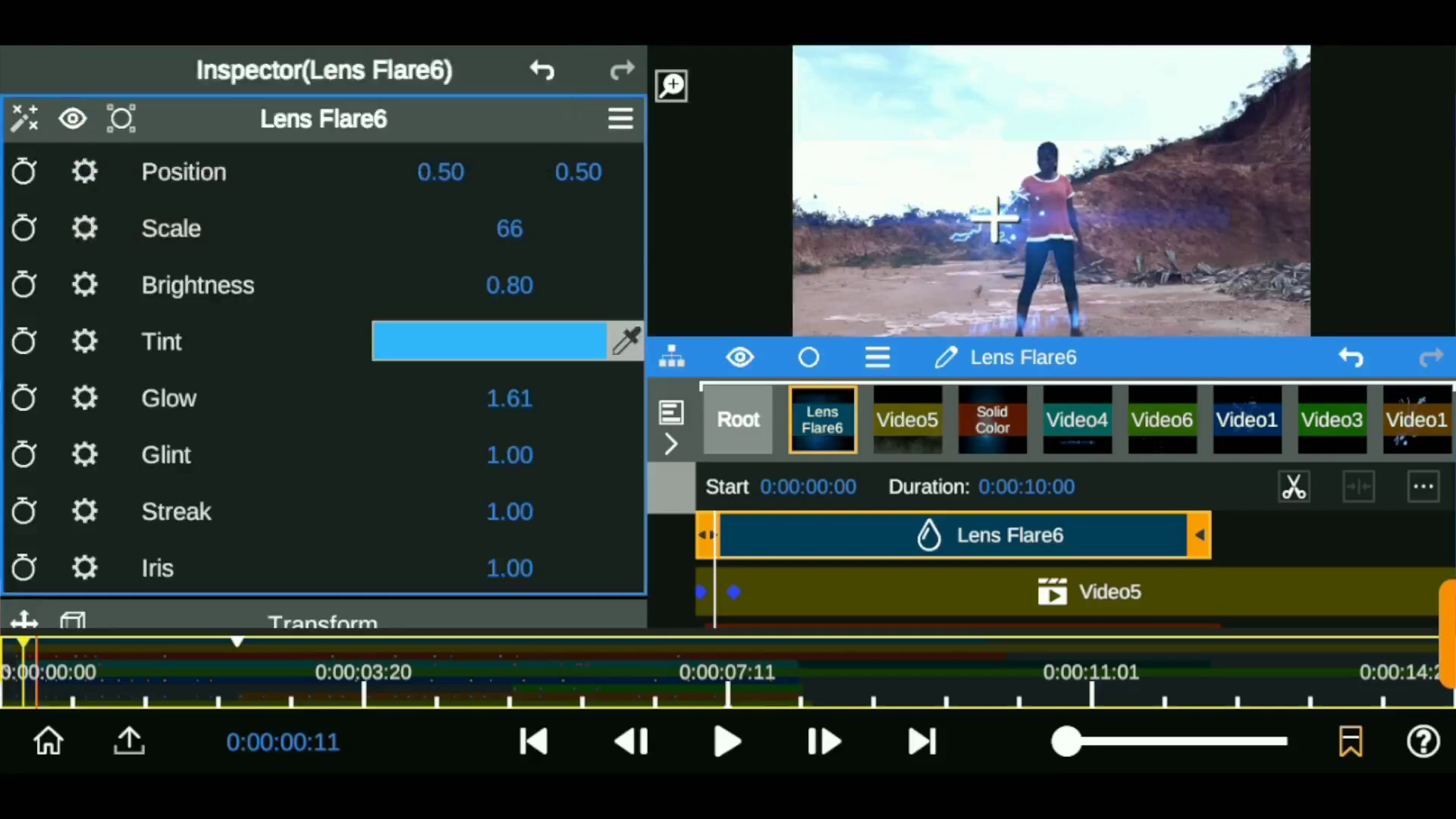
left_click(323, 622)
Step: Squeeze the flare layer to 0.58 by 0.90 and place it at 0.39/0.41 on her hand
left_click_drag(418, 281, 387, 280)
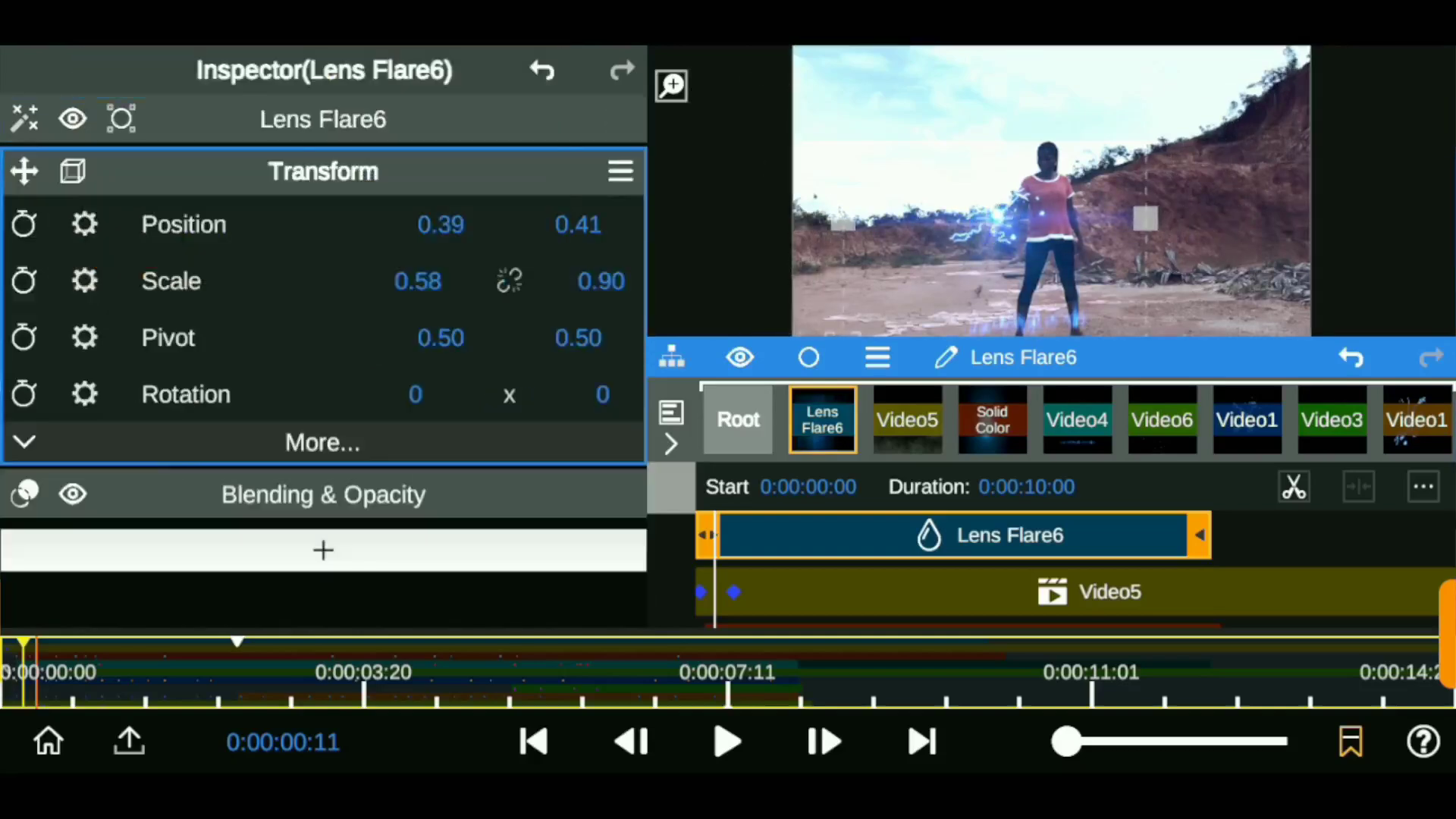
left_click_drag(418, 224, 422, 224)
left_click_drag(578, 224, 586, 224)
mouse_move(440, 225)
left_mouse_down()
mouse_move(424, 225)
mouse_move(439, 224)
left_mouse_up()
left_click_drag(578, 224, 574, 225)
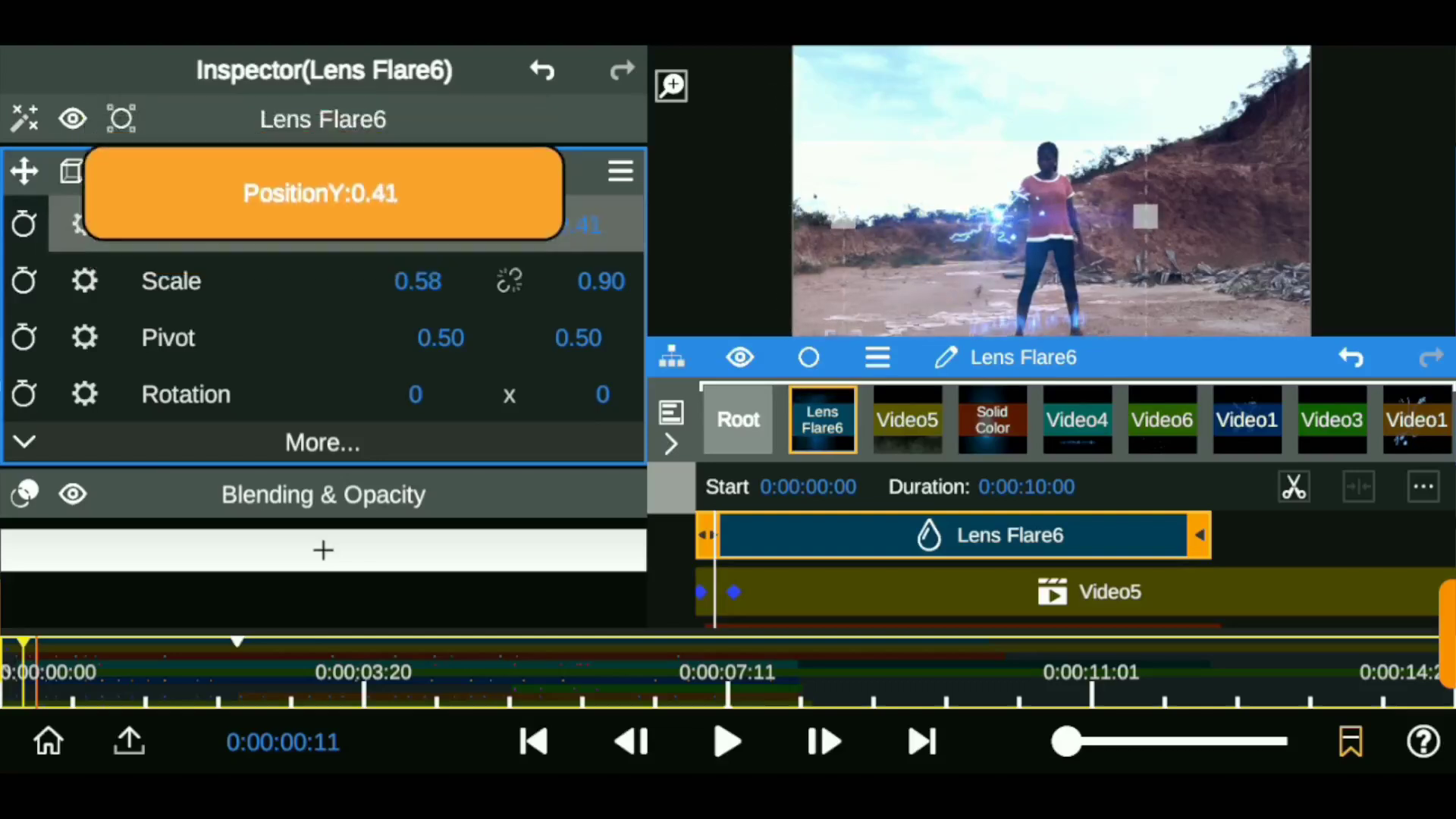
left_click(324, 119)
left_click(323, 119)
left_click(323, 225)
Step: Reorder Lens Flare6 to follow Solid Color, leaving its iris unchanged
left_click_drag(823, 420, 993, 419)
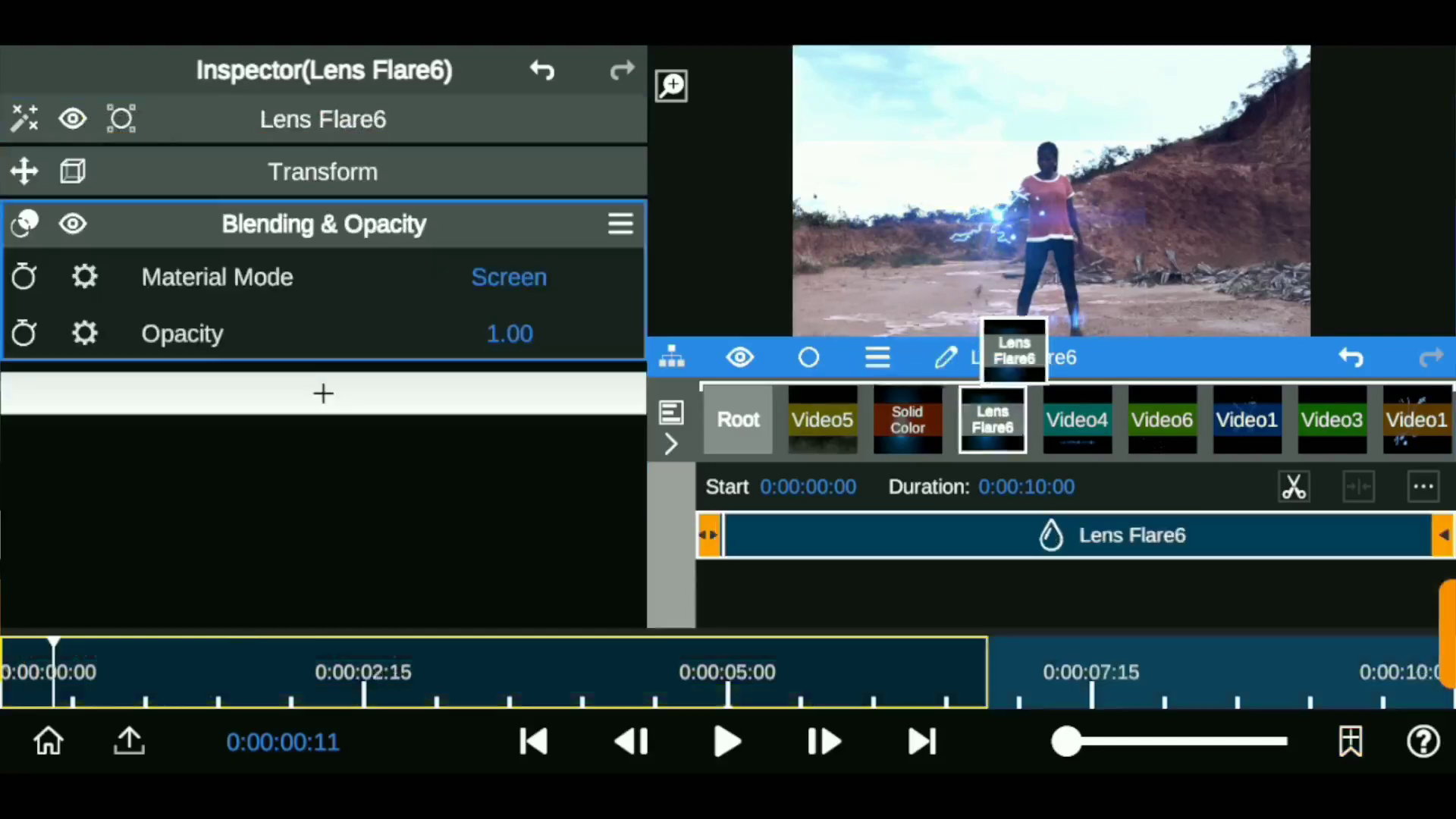
left_click(323, 119)
left_click_drag(510, 568, 554, 568)
left_click(542, 70)
Step: Set the flare's Glint to 1.15, Streak to 0.51 and opacity to 0.95
left_click_drag(510, 423, 494, 423)
left_click_drag(510, 366, 523, 366)
left_click_drag(510, 422, 493, 422)
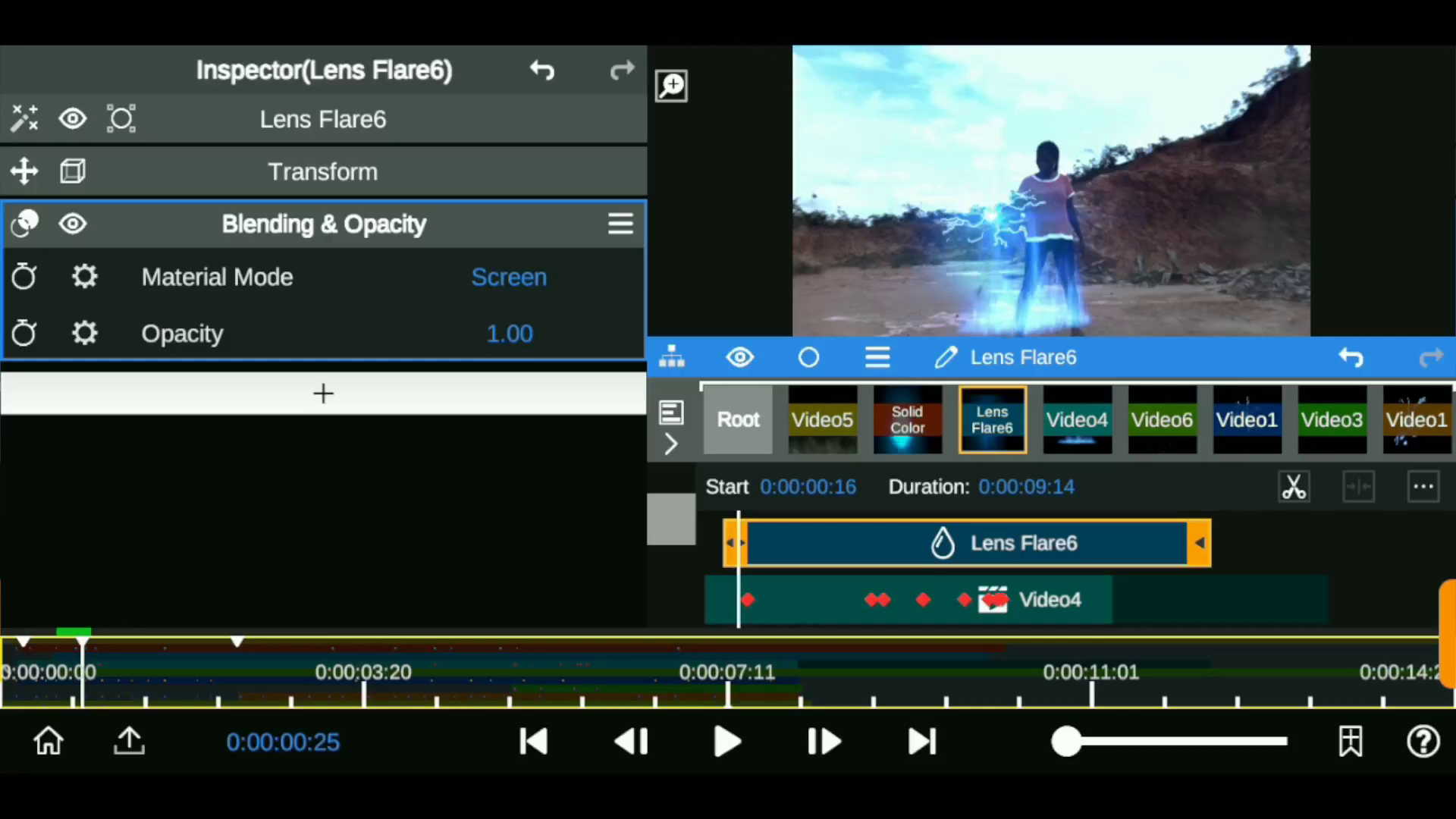
left_click_drag(510, 334, 424, 286)
Step: Keyframe Lens Flare6's brightness near the clip start, raising it to 0.83
left_click(324, 119)
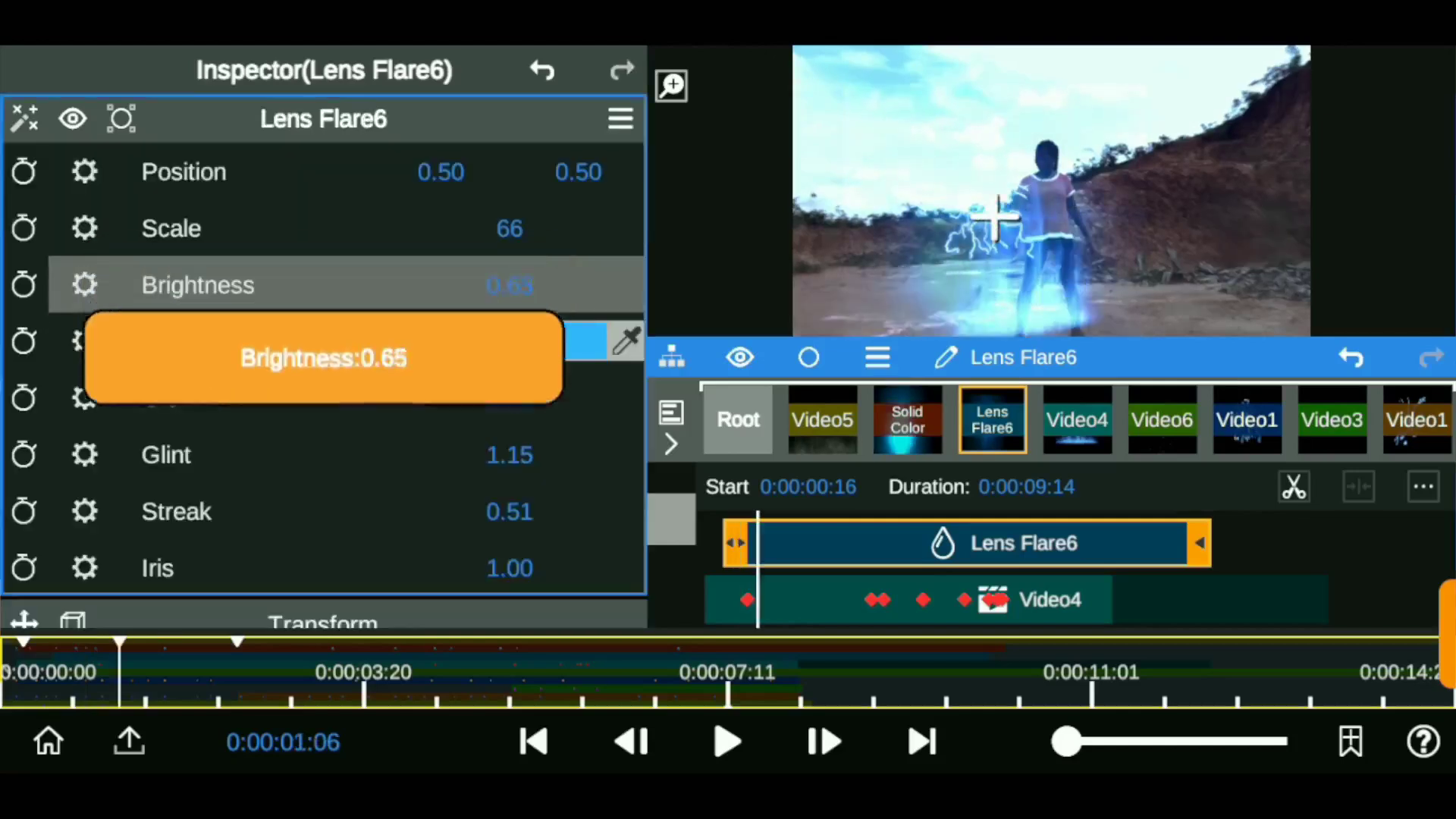
left_click(198, 285)
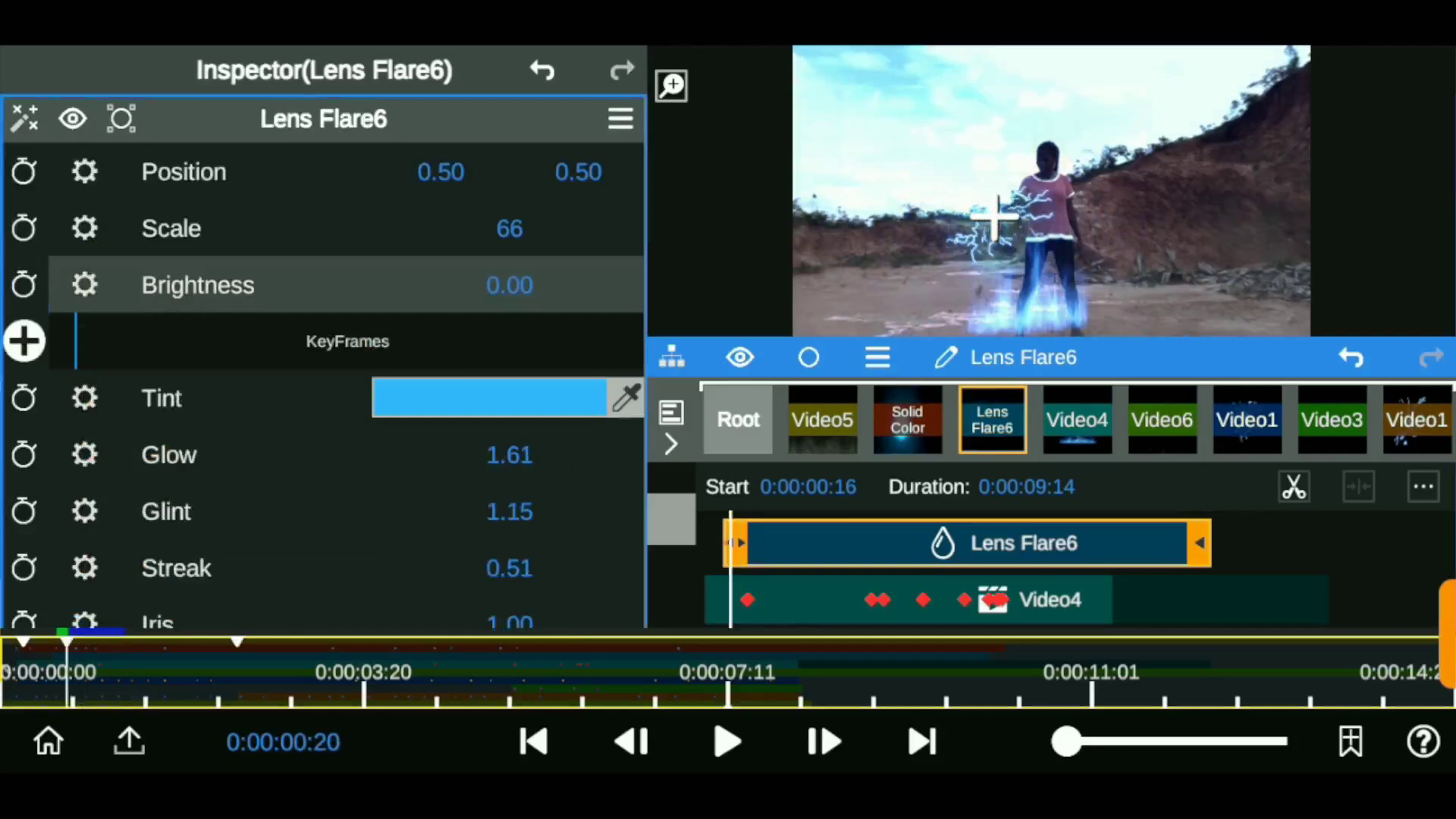
mouse_move(509, 285)
left_mouse_down()
mouse_move(584, 285)
mouse_move(523, 286)
left_mouse_up()
left_click(923, 742)
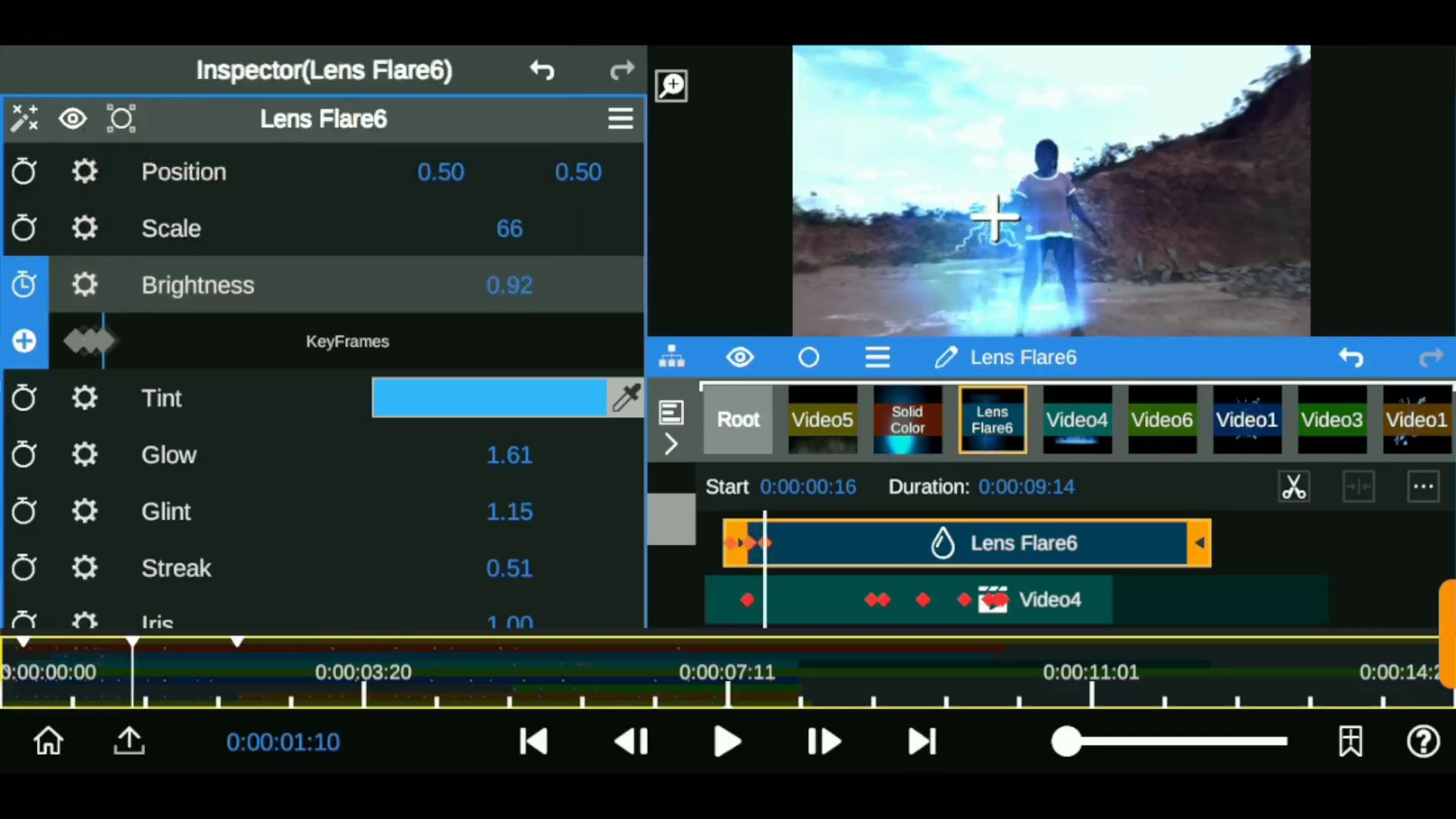
left_click(324, 119)
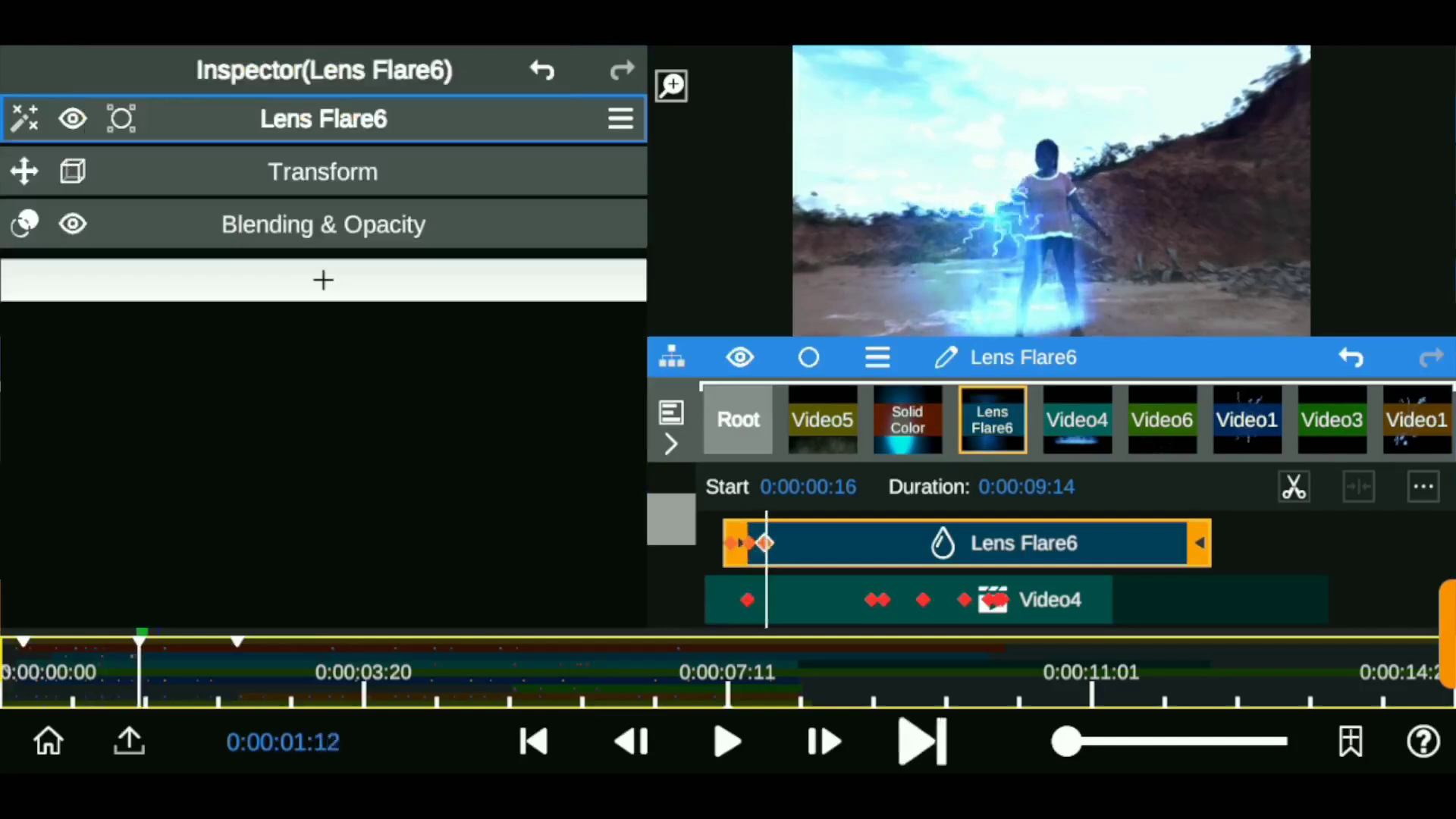
Step: At 0:00:02:19, check the brightness keyframes and move the flare to position 0.38, 0.43
left_click(922, 742)
left_click(922, 741)
left_click(922, 742)
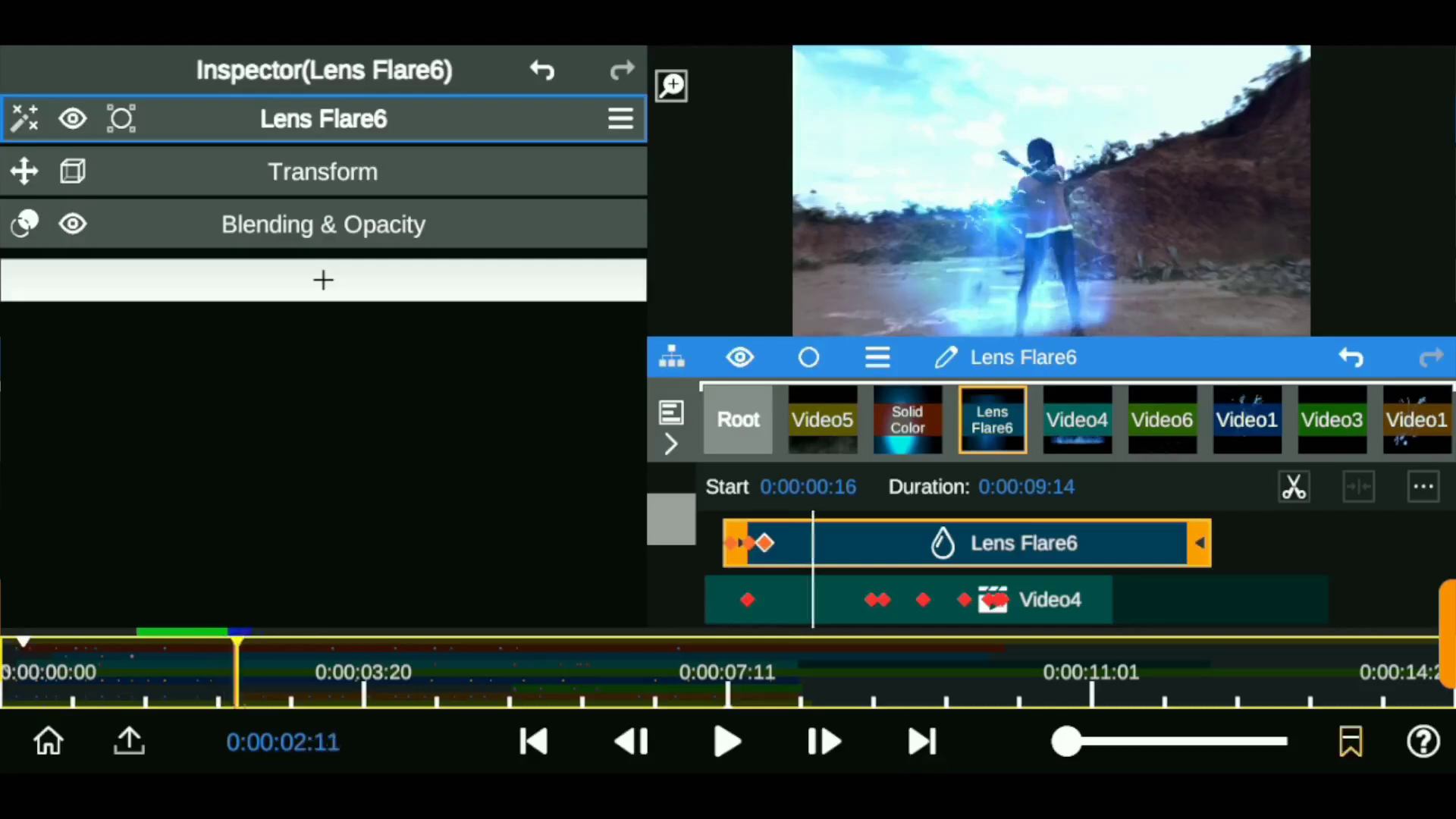
left_click(922, 742)
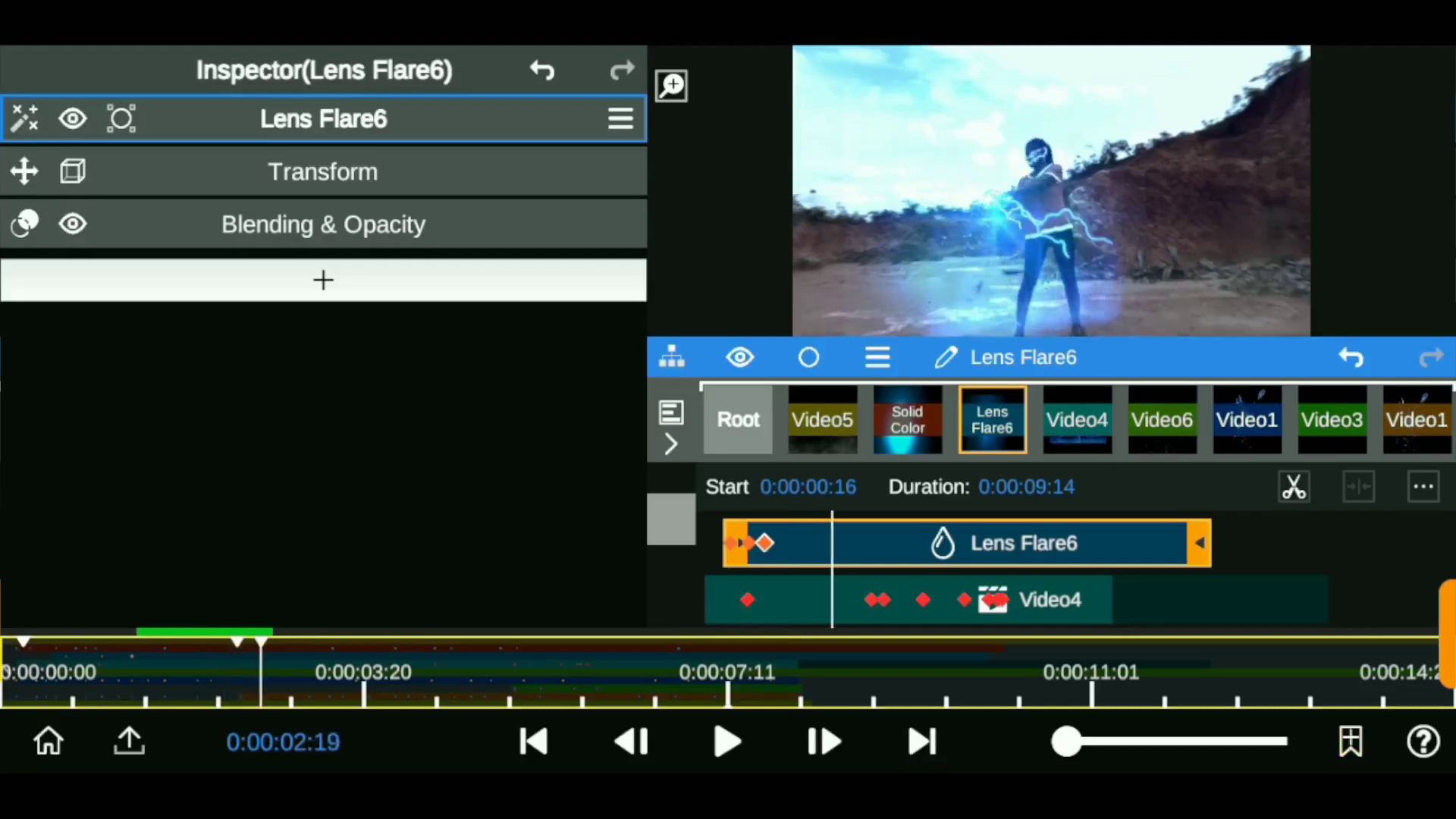
left_click(324, 118)
left_click(103, 341)
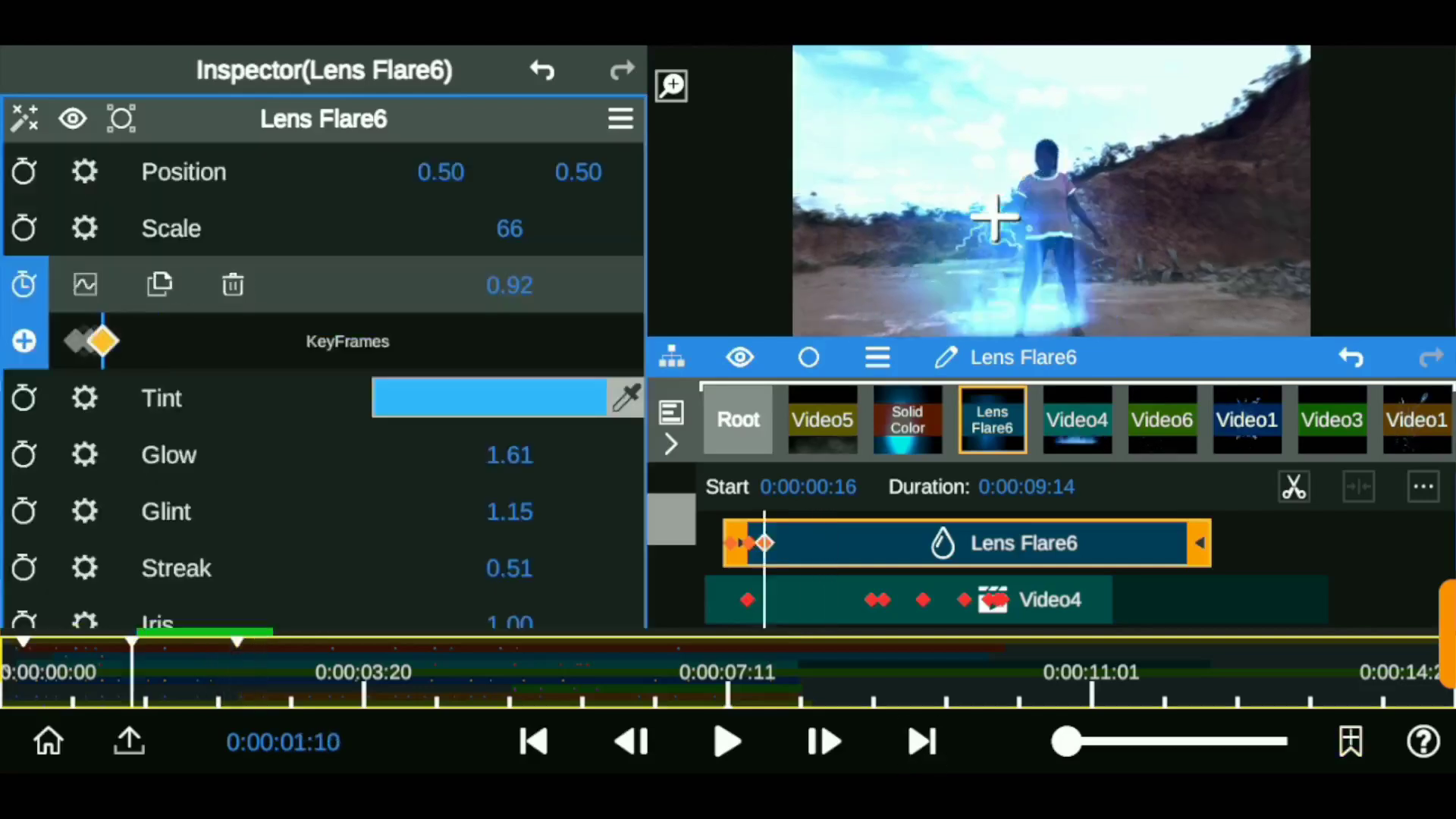
left_click(323, 119)
left_click(324, 172)
left_click_drag(580, 225, 531, 224)
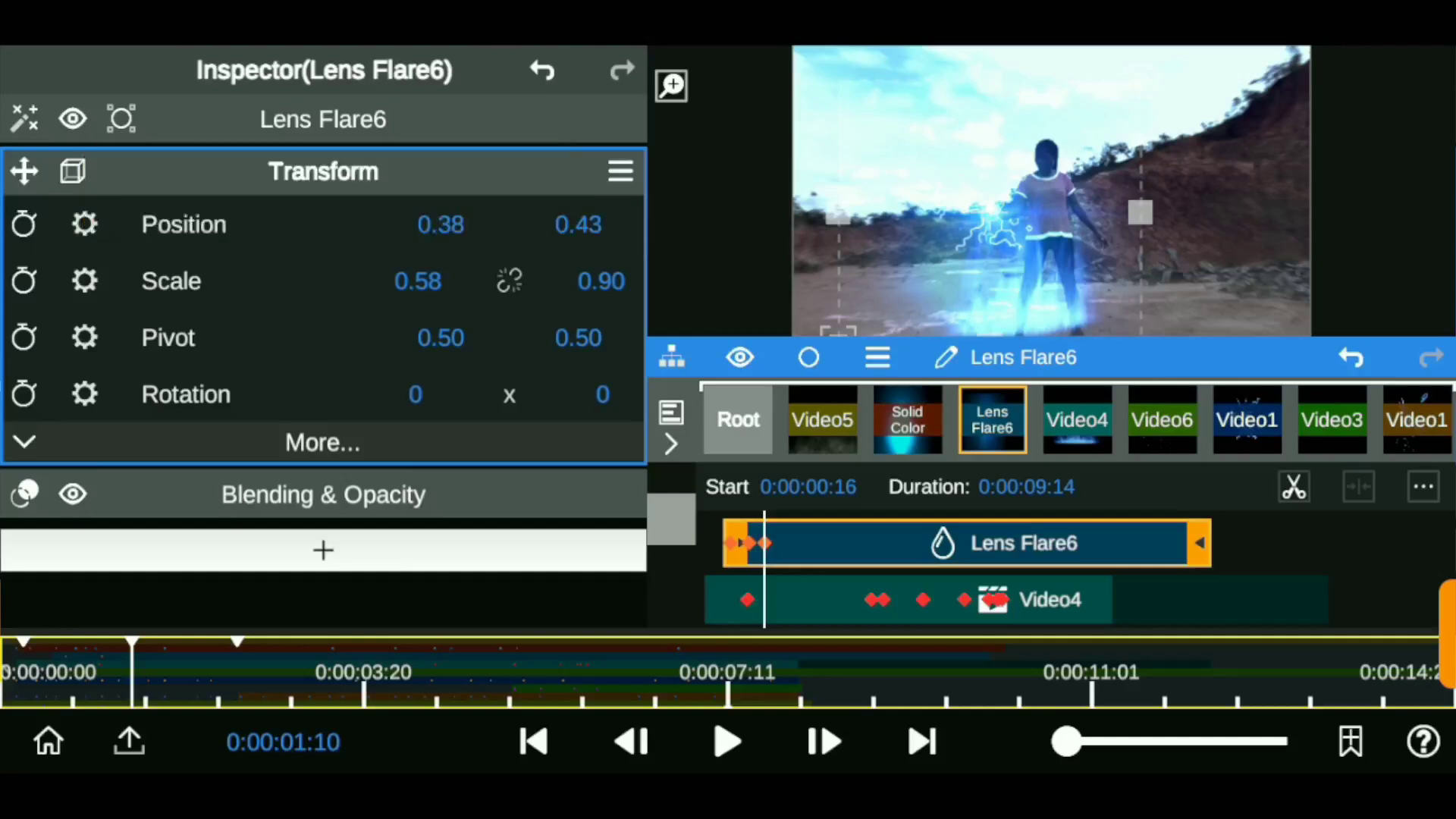
Step: Turn on position keyframing and key the flare at 0.38, 0.45 with scale 0.88, 0.92
left_click(185, 225)
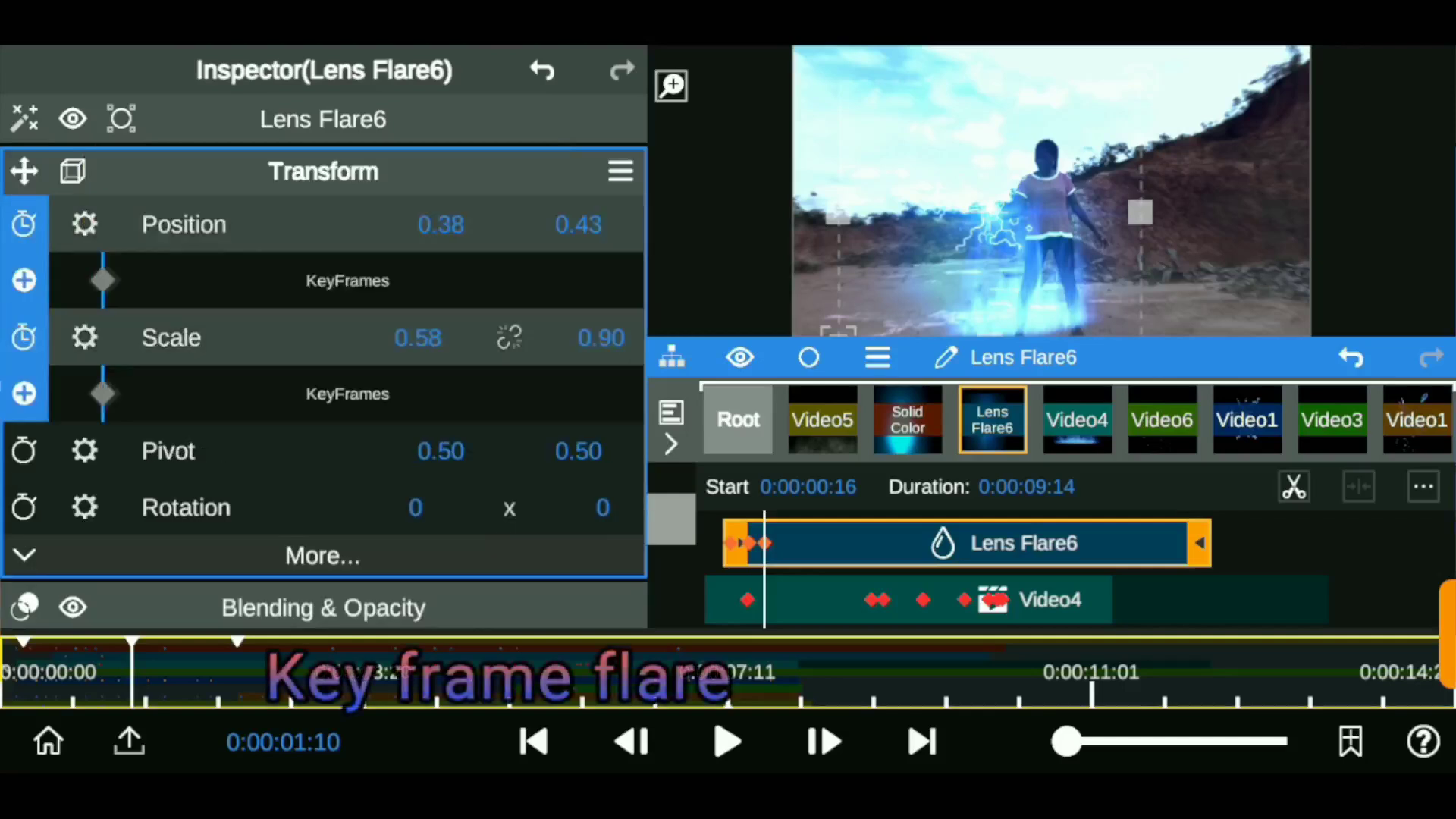
left_click(921, 741)
left_click(533, 741)
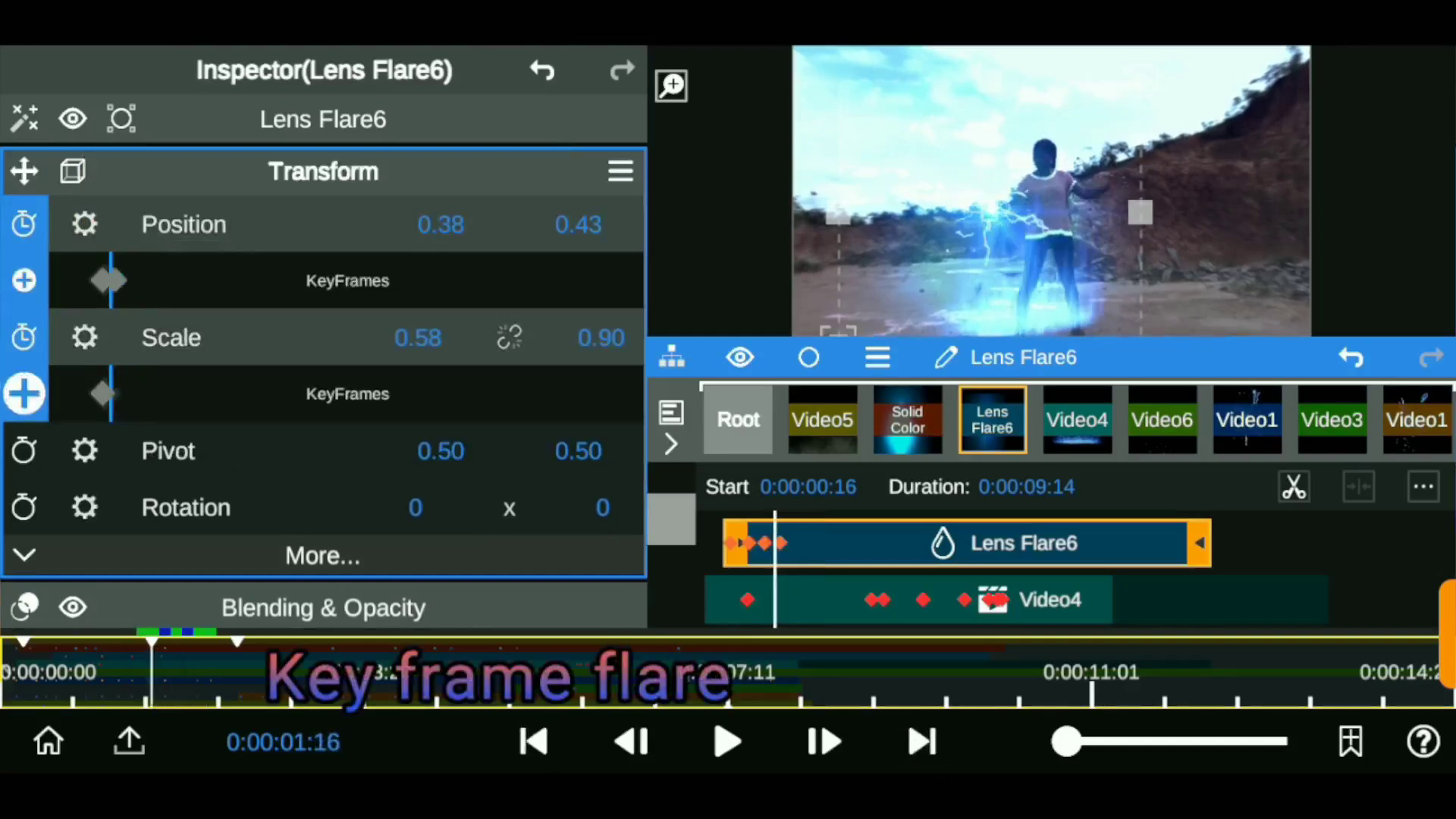
left_click_drag(439, 225, 424, 224)
left_click_drag(578, 225, 593, 224)
left_click_drag(417, 338, 455, 337)
left_click_drag(223, 671, 313, 671)
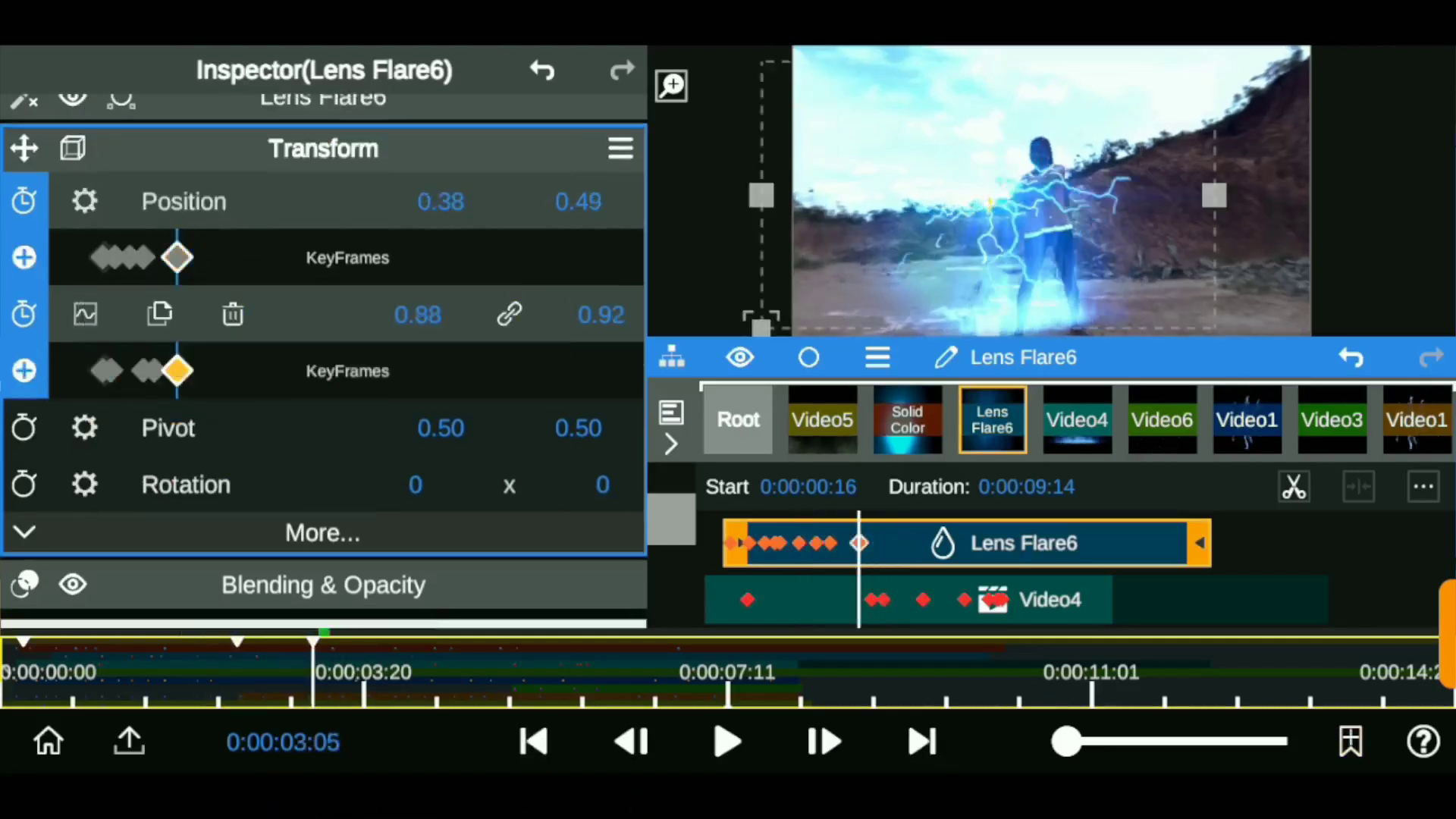
left_click_drag(313, 671, 353, 671)
scroll(324, 357, "up", 1)
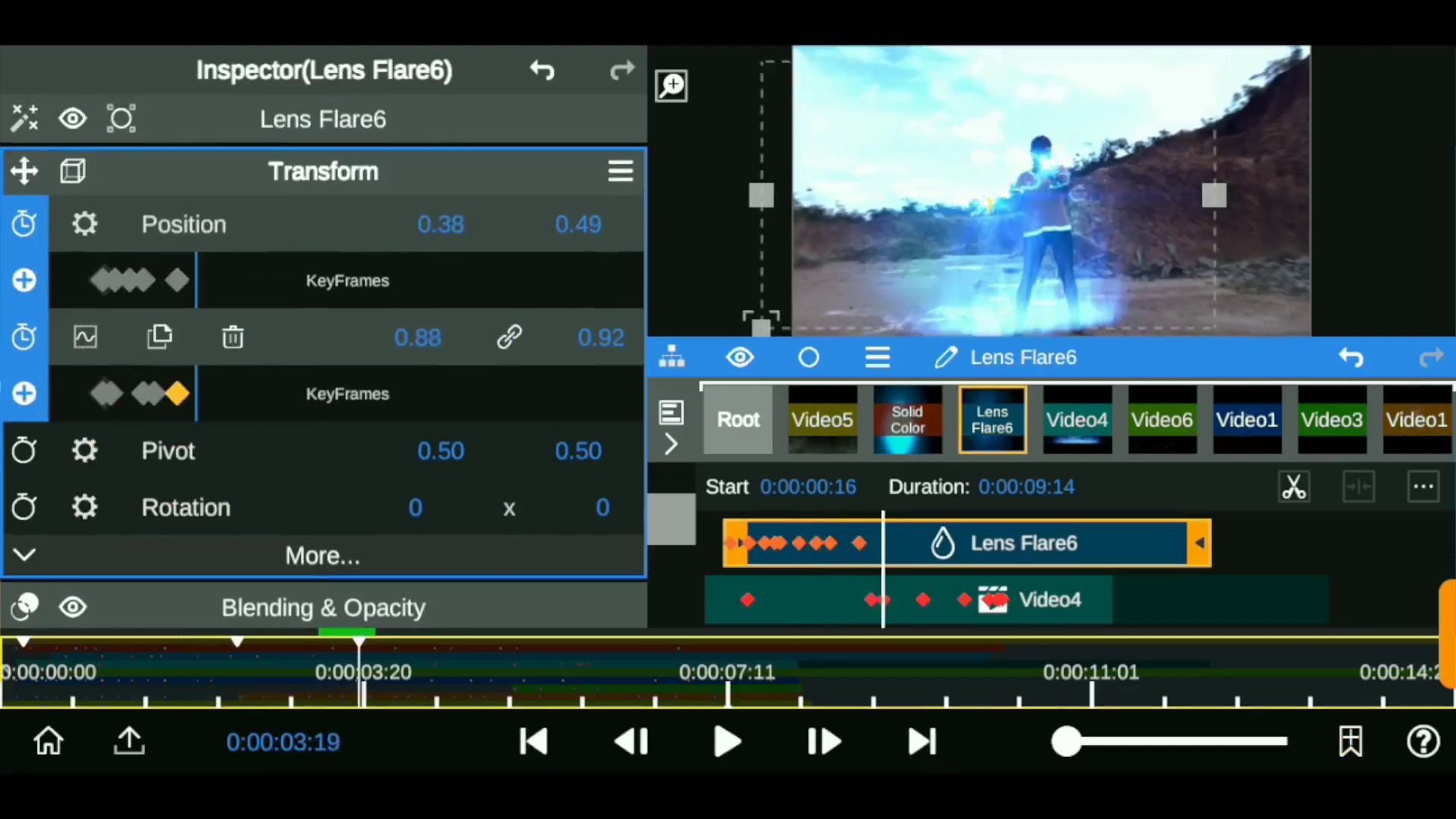
Step: Further along the clip, key the flare at position 0.37, 0.47 with horizontal scale 0.78
left_click(584, 224)
left_click_drag(584, 225, 599, 225)
left_click_drag(353, 671, 379, 671)
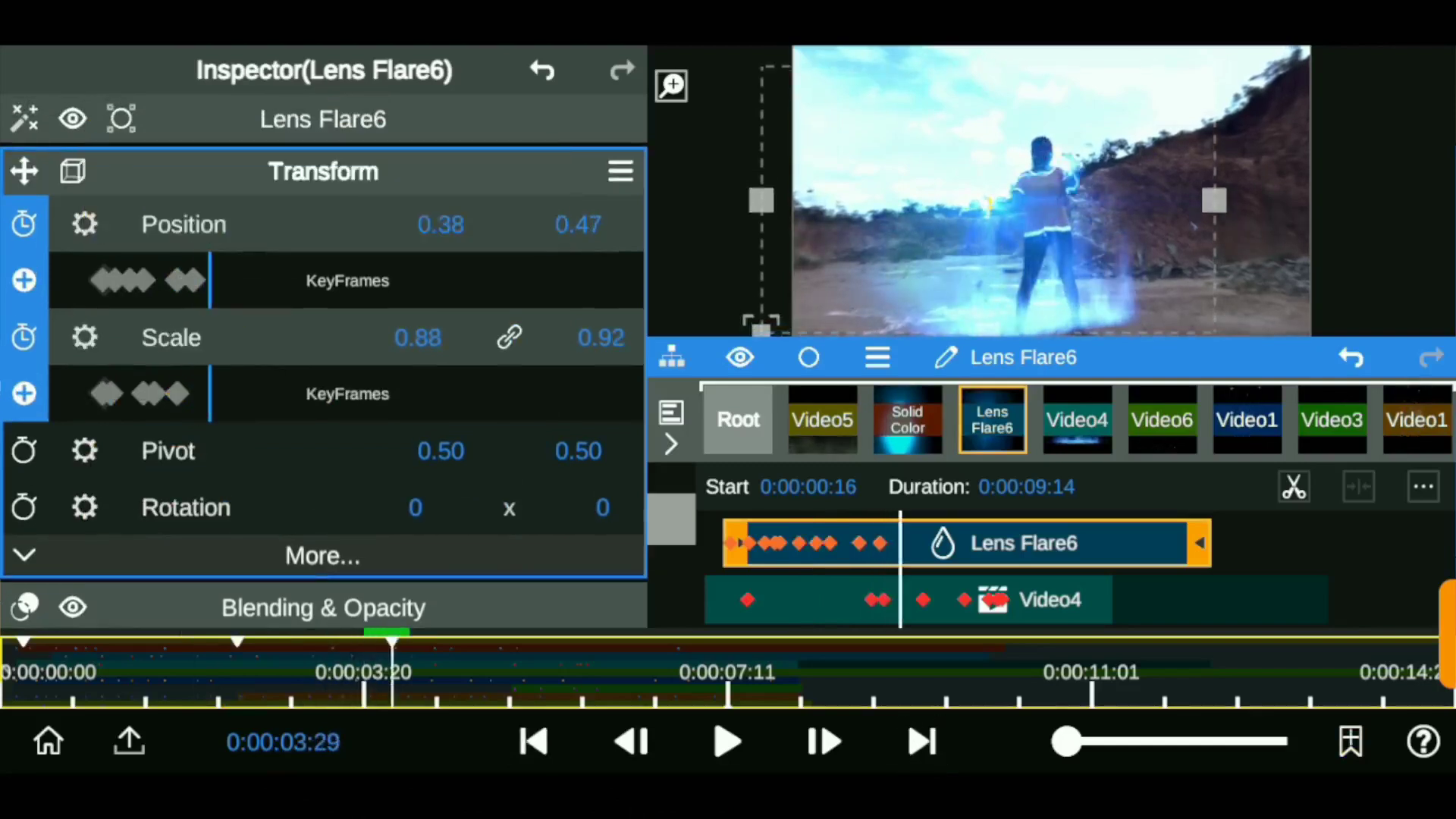
left_click_drag(417, 338, 386, 338)
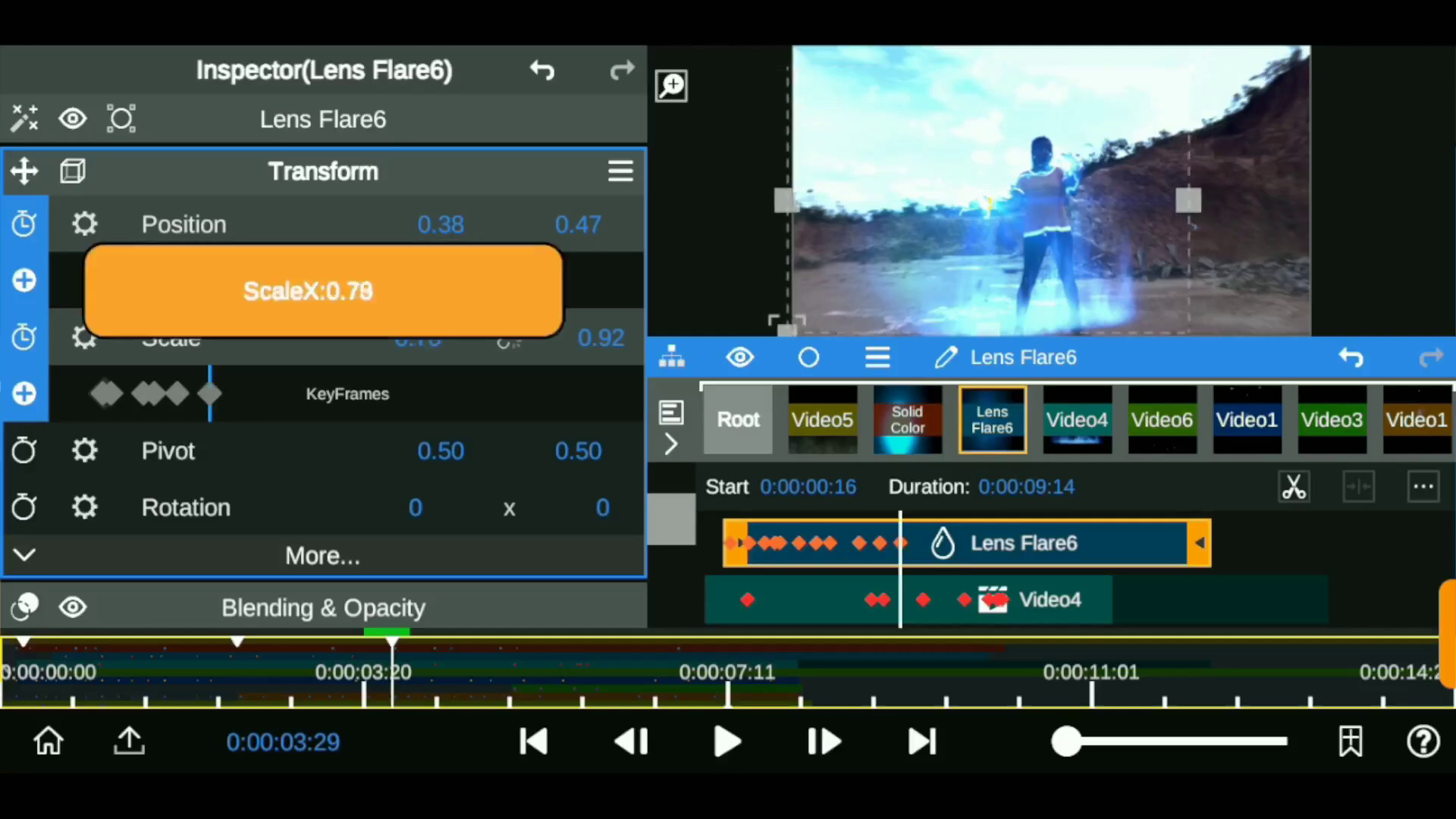
left_click_drag(440, 224, 432, 225)
Step: Add position and scale keyframes at later hand poses, lowering the flare to 0.45 at 0:00:05:07, then 0.44
left_click(922, 742)
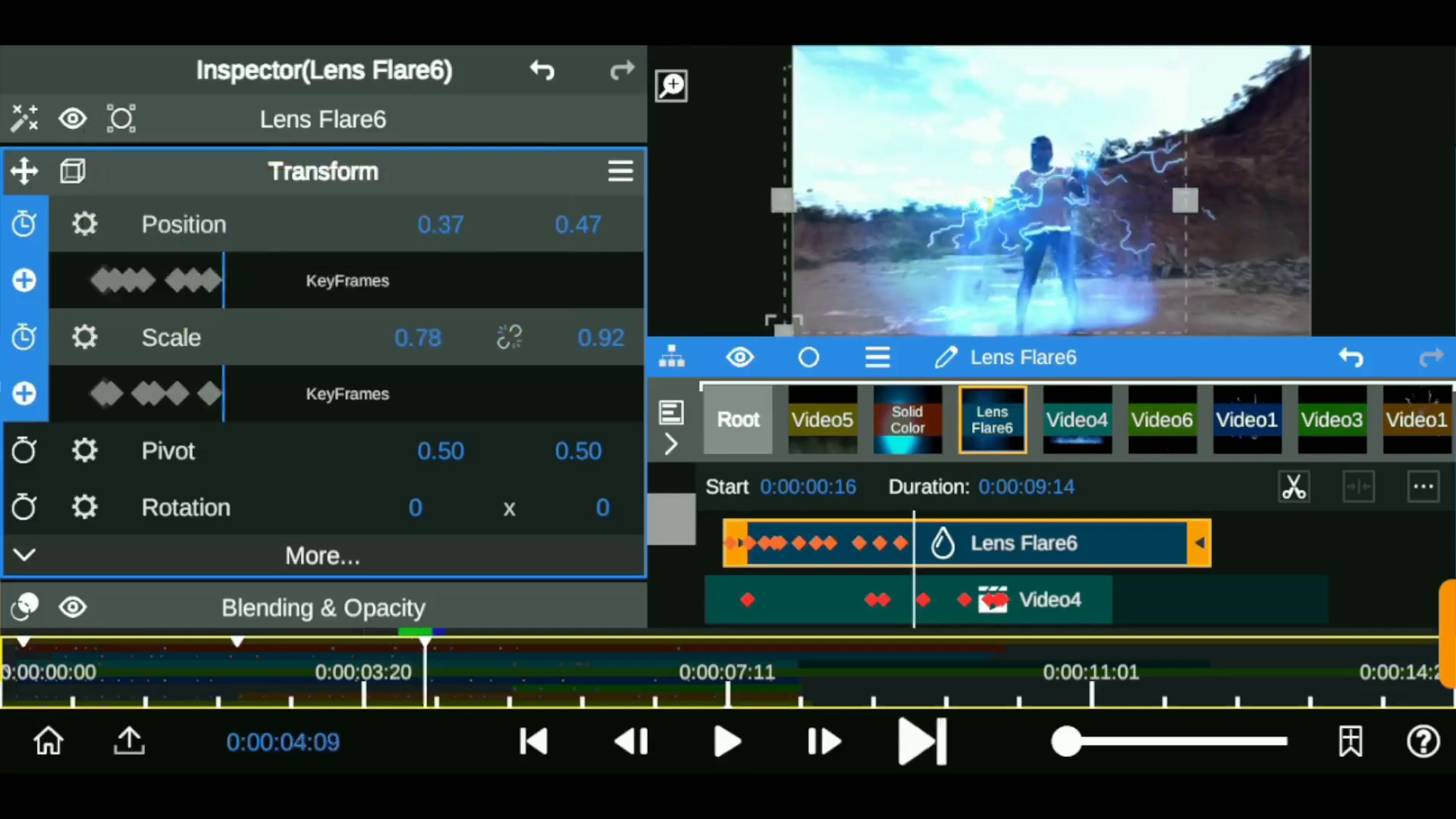
left_click(922, 741)
left_click(25, 280)
left_click(24, 392)
left_click(922, 742)
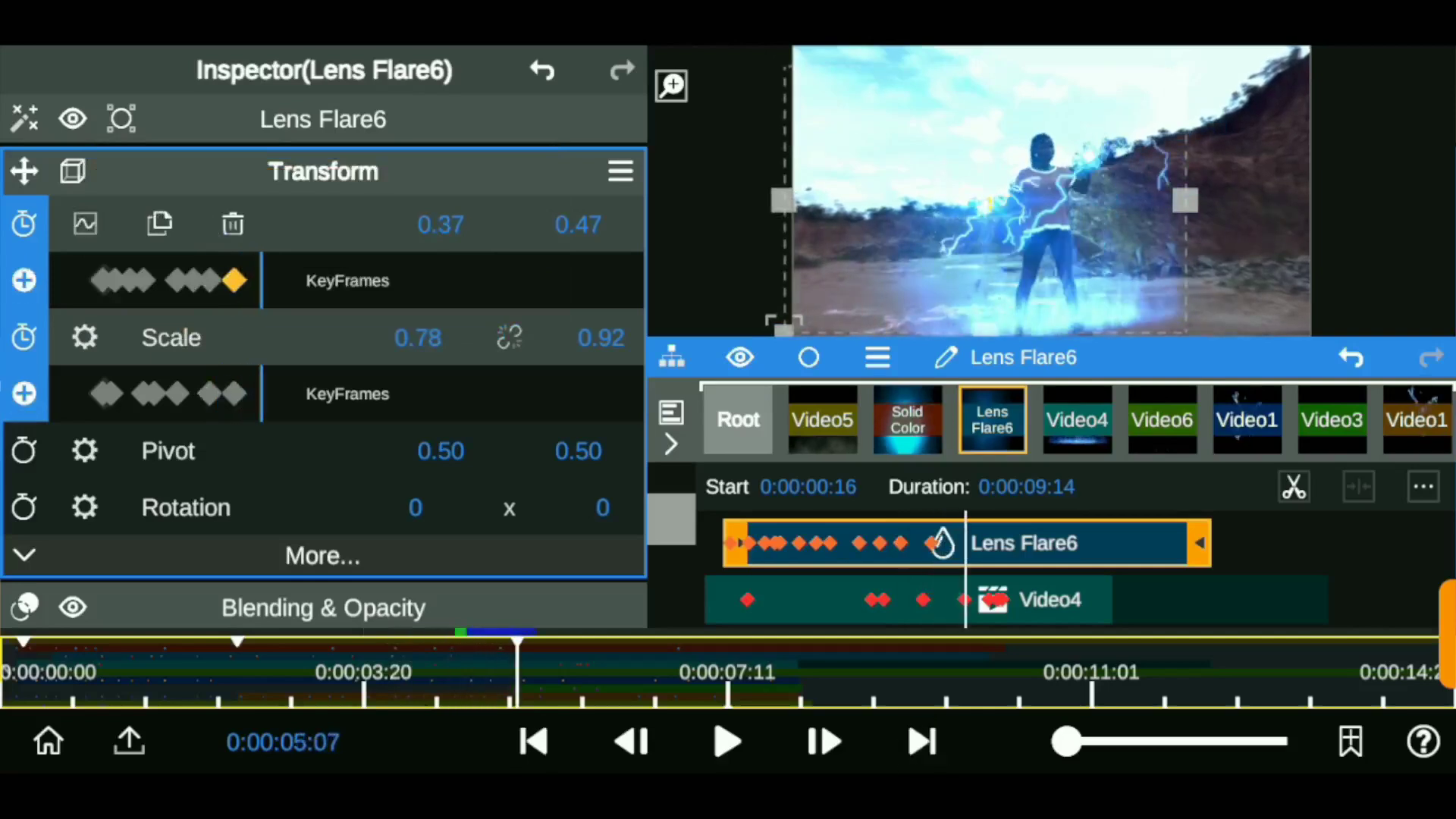
left_click_drag(578, 224, 563, 224)
left_click(922, 741)
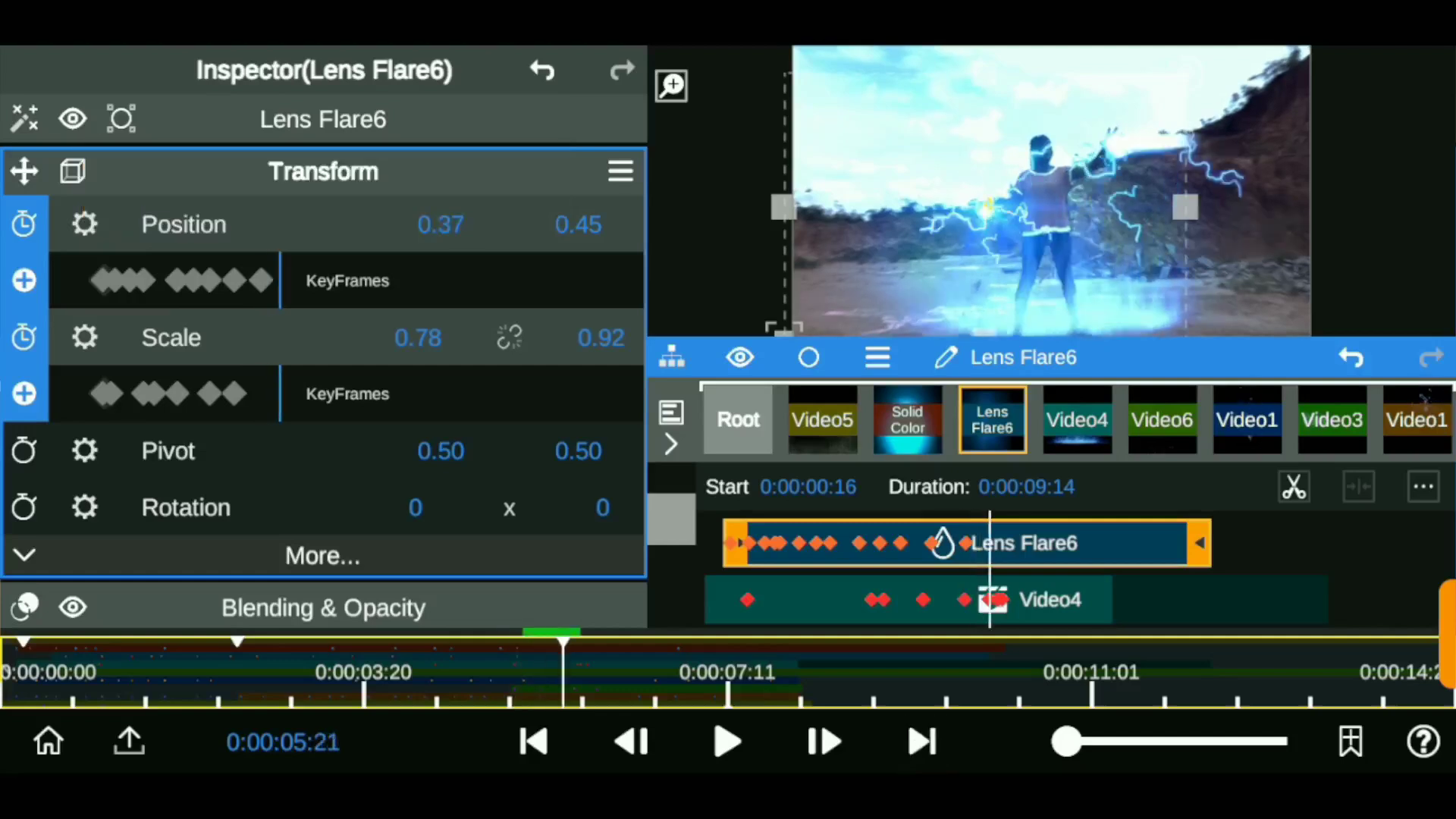
left_click_drag(578, 224, 571, 225)
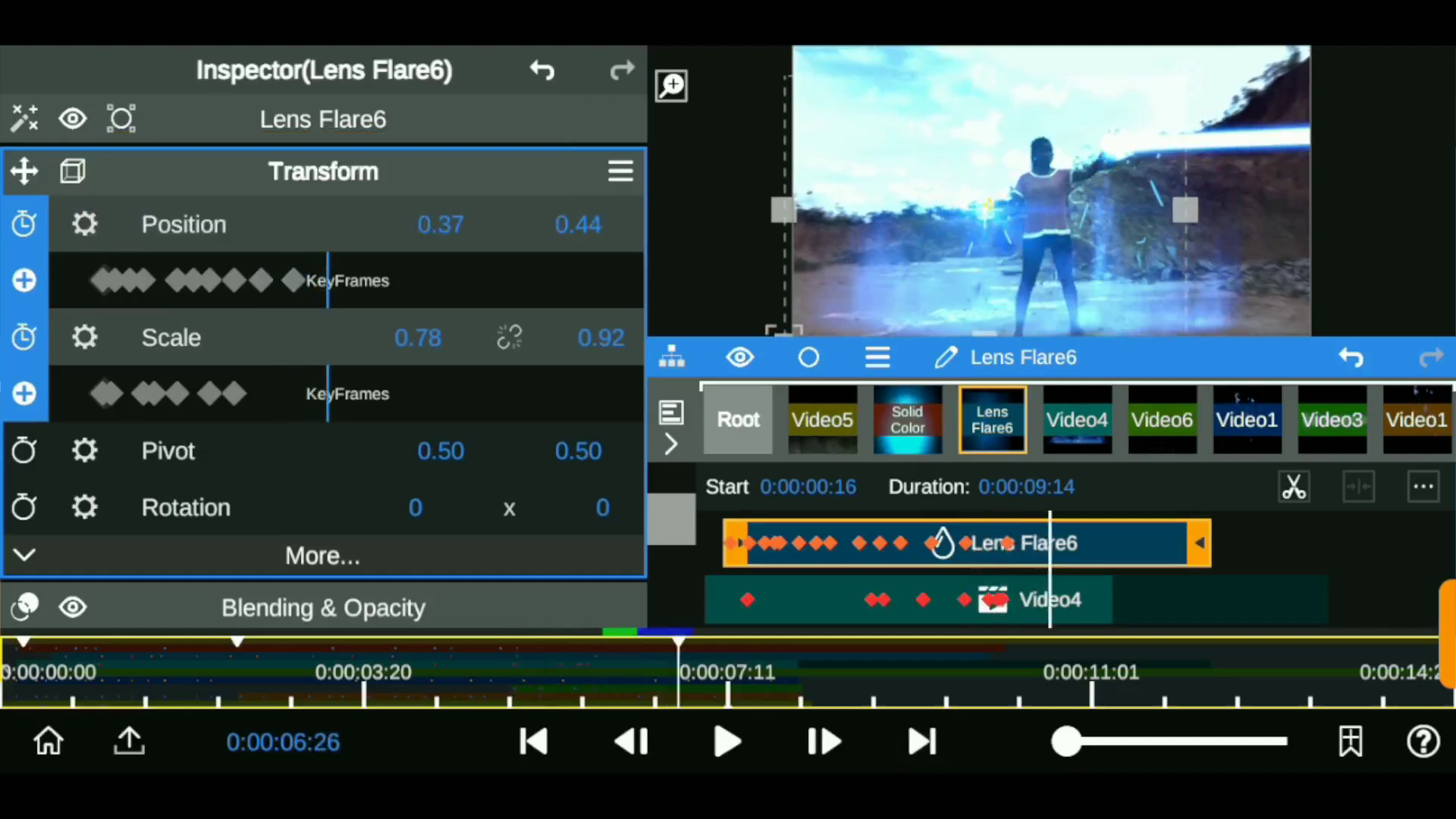
left_click(922, 742)
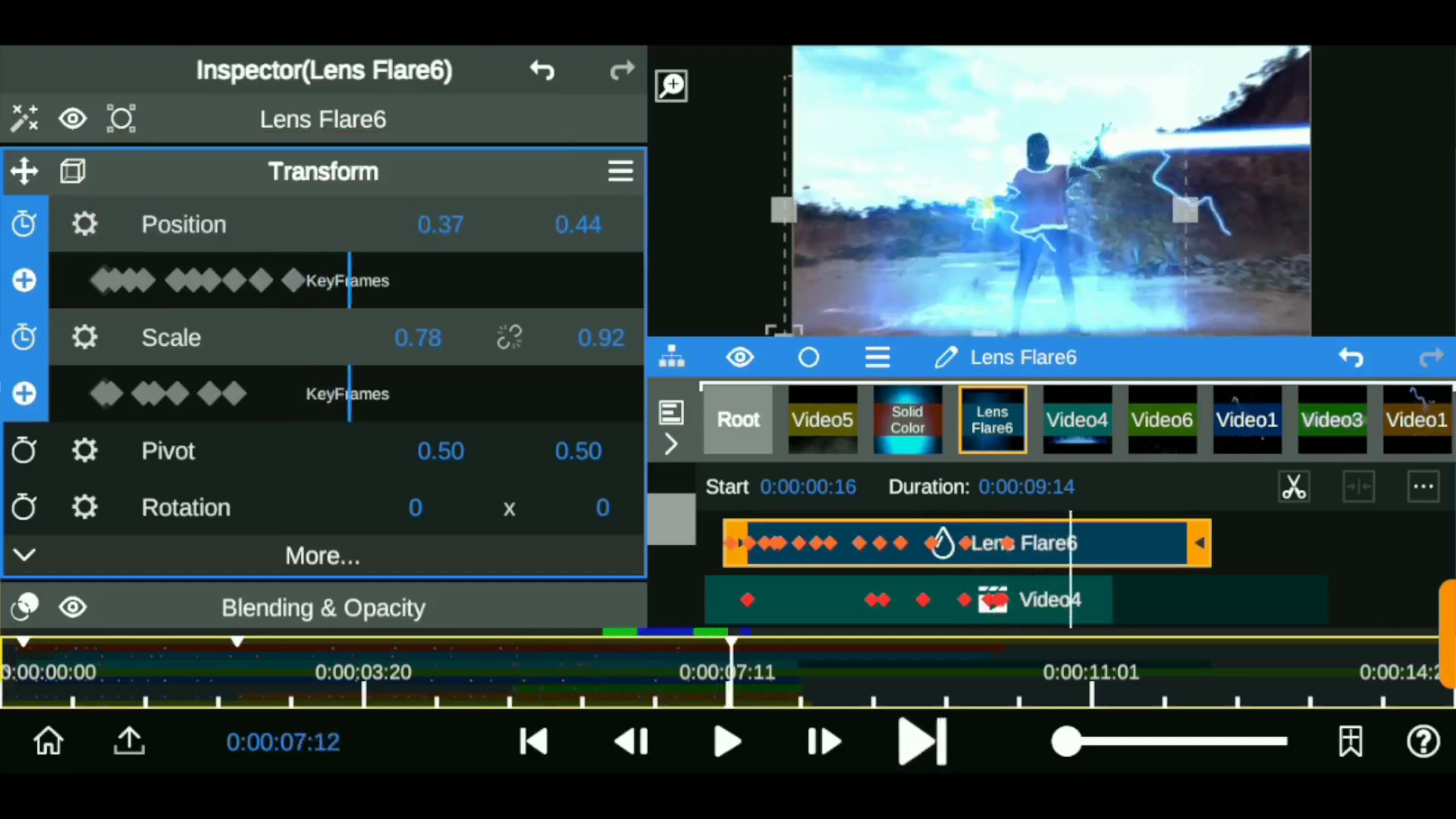
Step: Duplicate the Lens Flare6 layer and move the playhead back near 0:00:02:28
left_click(877, 358)
left_click(731, 491)
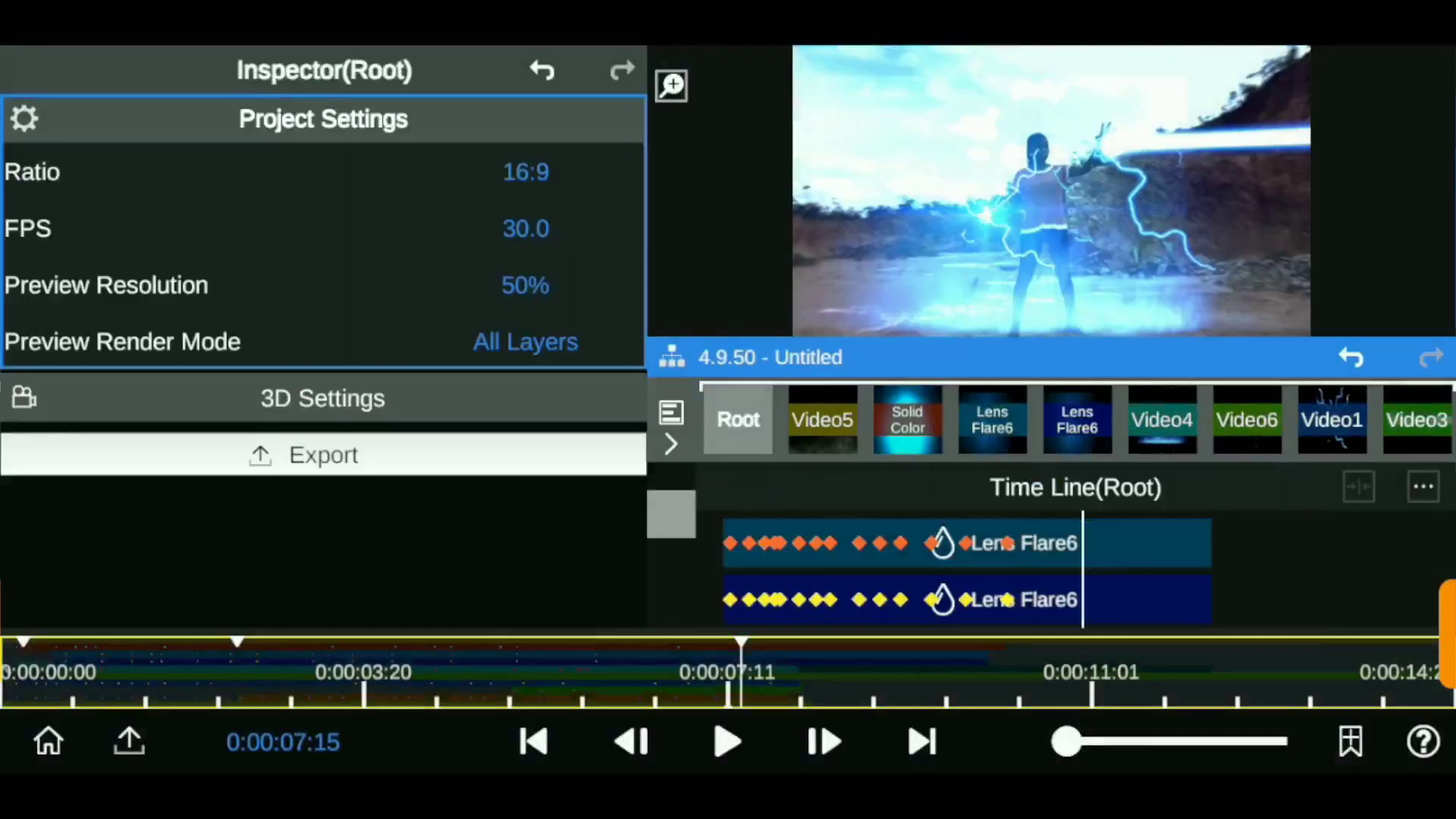
left_click(289, 672)
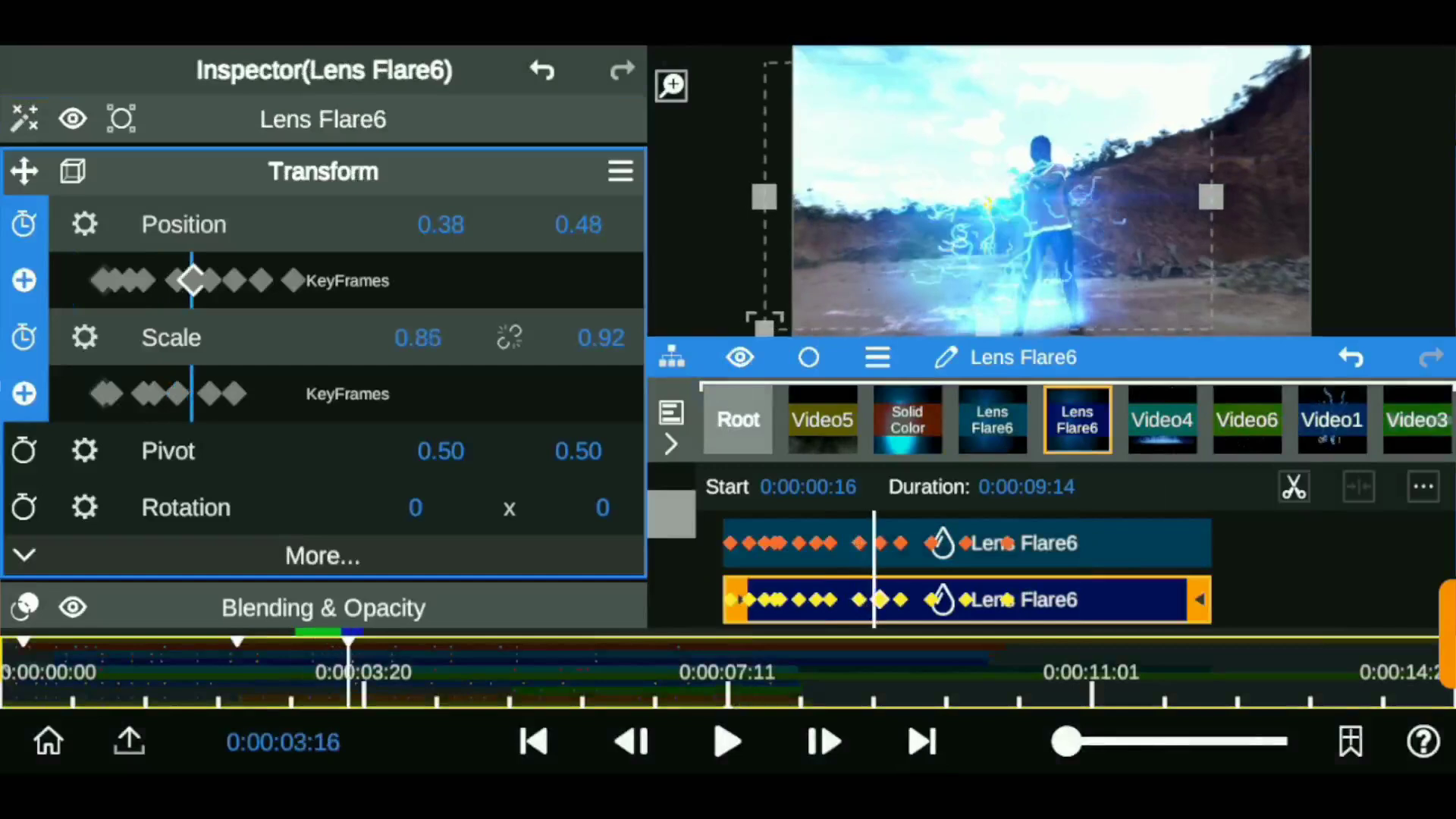
left_click(533, 742)
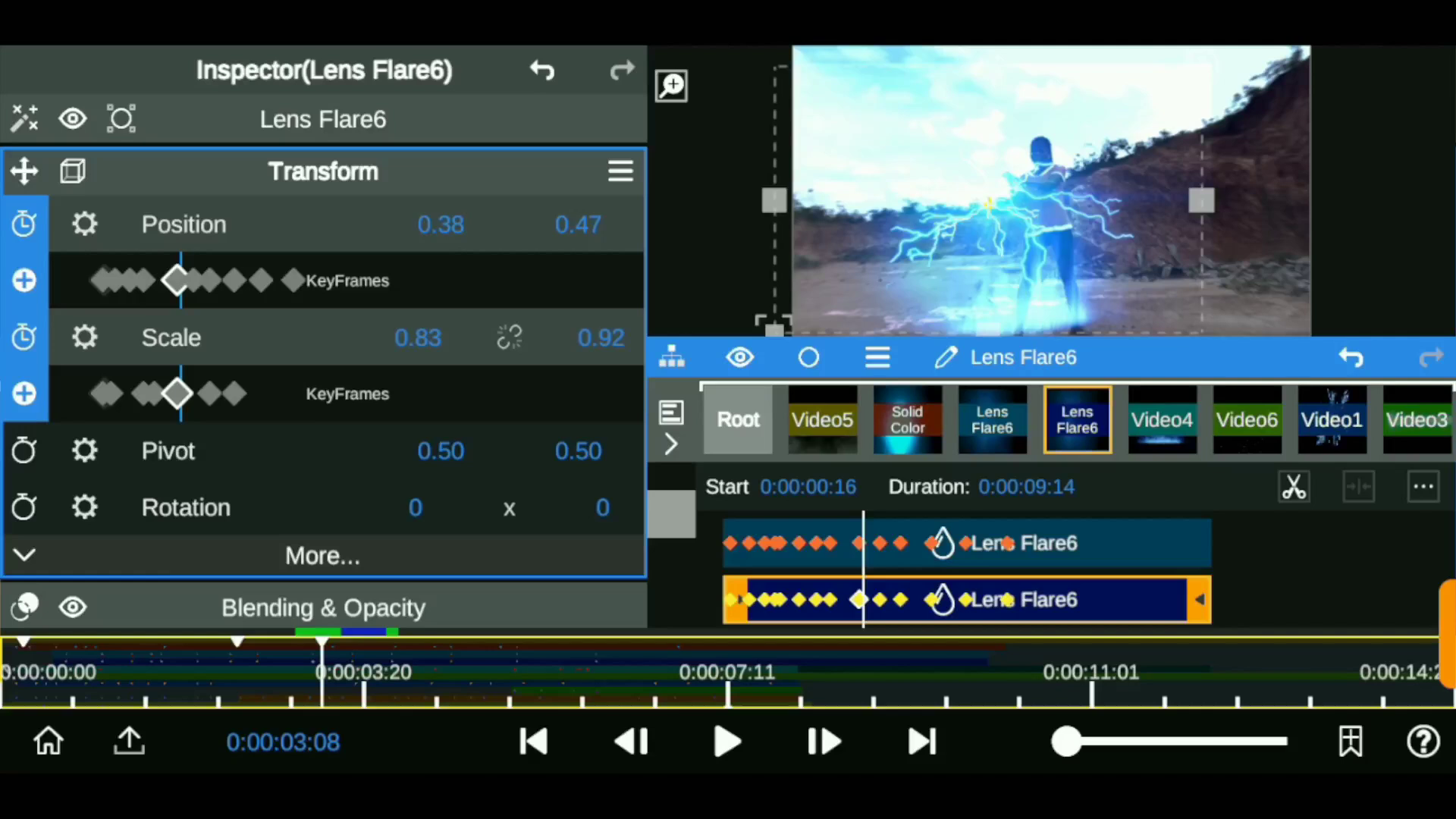
Step: Delete the copy's Position, Scale and Brightness keyframes
left_click_drag(273, 280, 94, 281)
left_click(231, 223)
left_click_drag(243, 394, 99, 394)
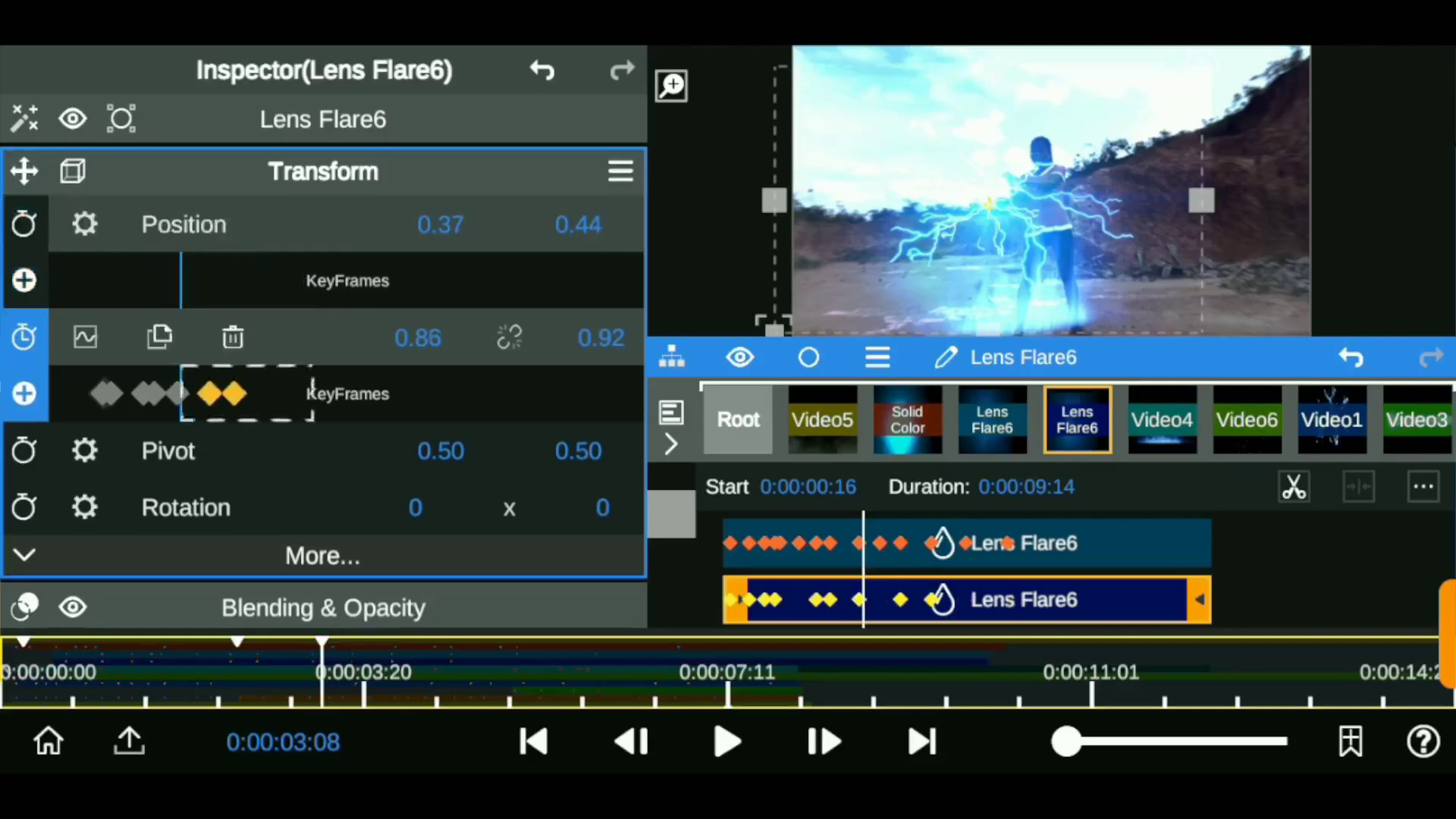
left_click(231, 336)
left_click(323, 119)
left_click_drag(273, 338, 95, 338)
left_click(230, 282)
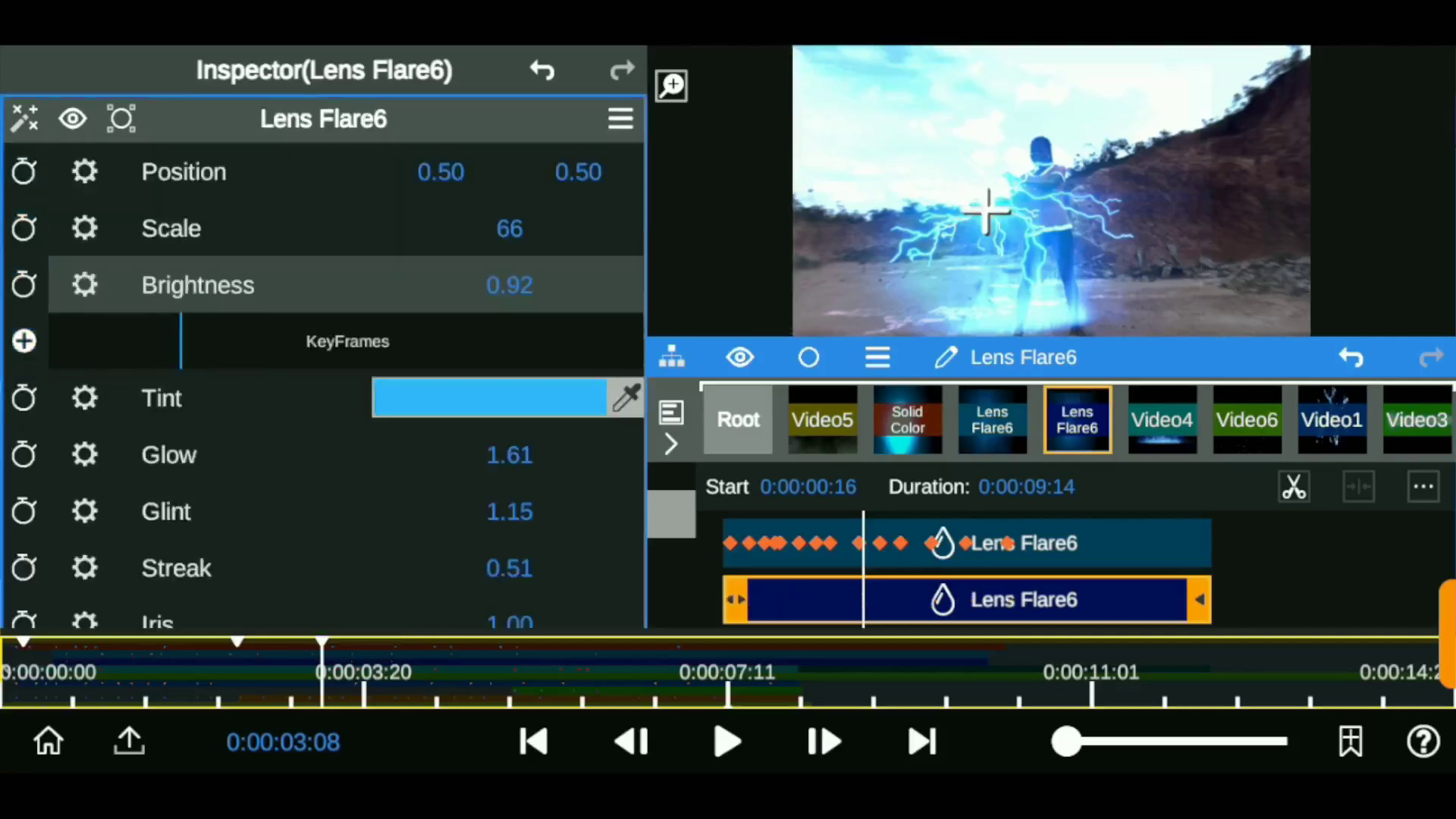
Step: Trim the copied flare to start at 0:00:03:08 and move the playhead to 0:00:03:11
left_click(323, 119)
left_click_drag(734, 599, 876, 599)
left_click(323, 172)
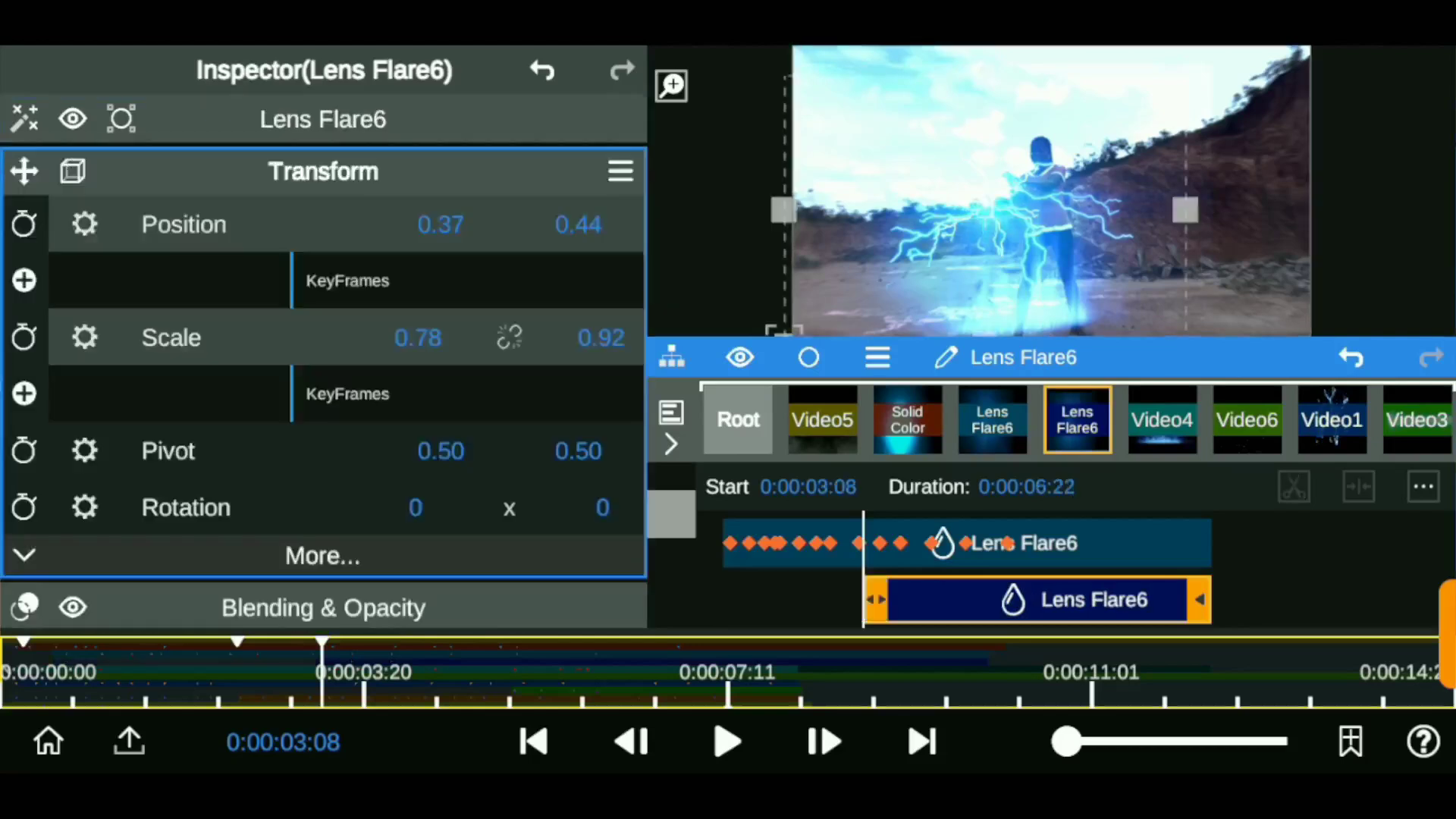
left_click_drag(322, 644, 332, 645)
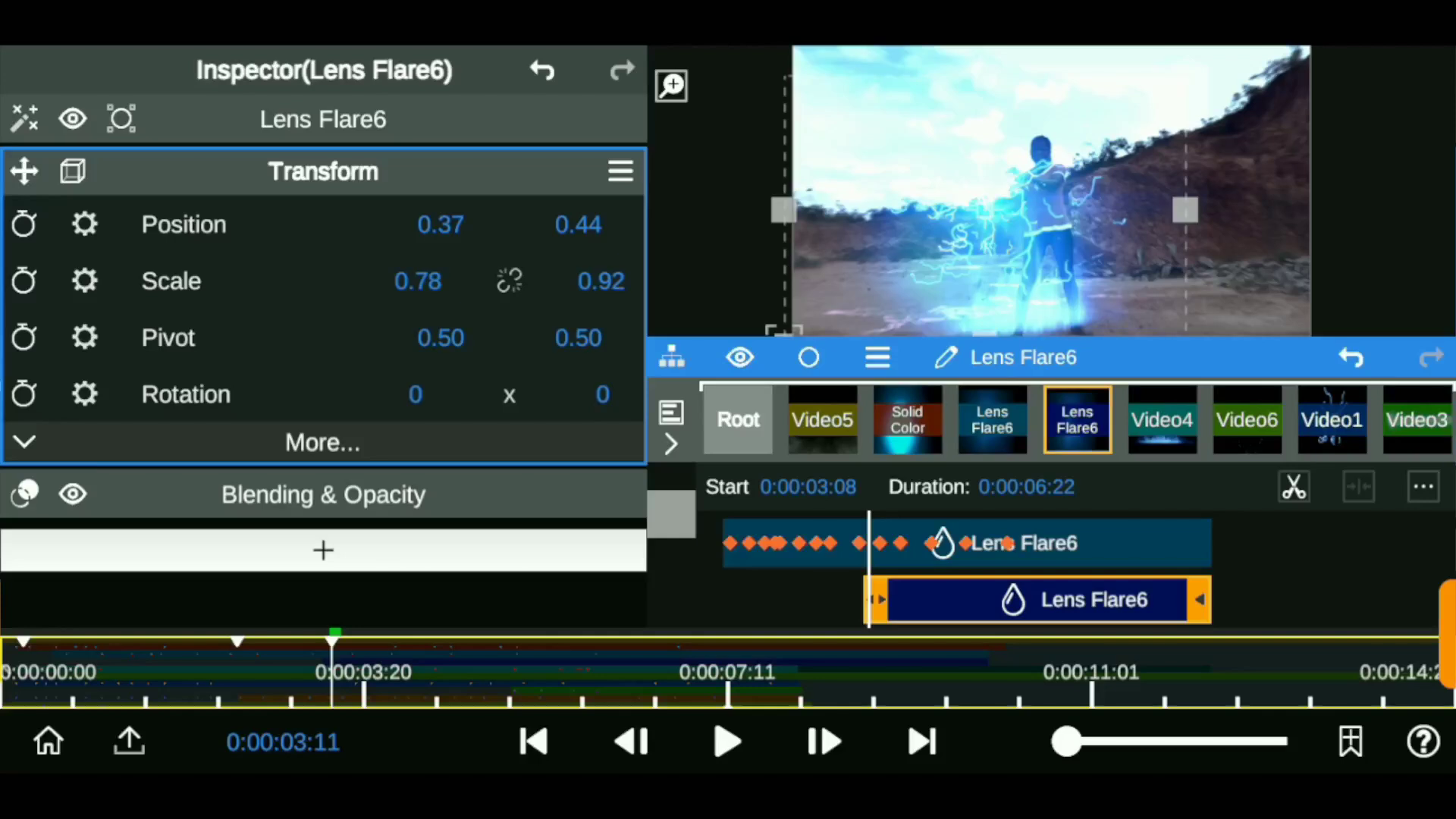
Step: Enable position and scale keyframing on the copy and place it horizontally at 0.42
left_click(23, 224)
left_click_drag(440, 224, 455, 224)
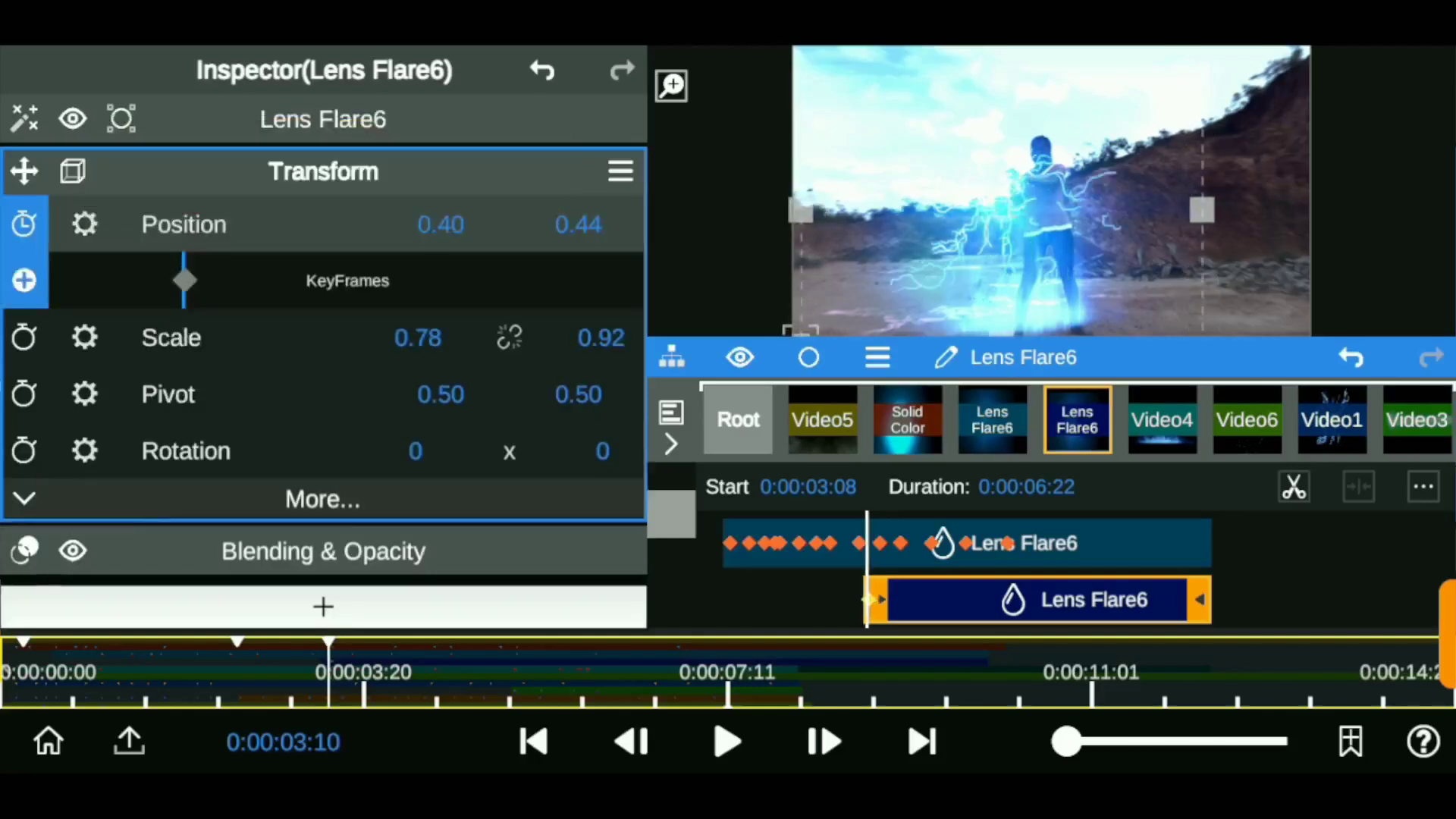
left_click_drag(578, 223, 606, 224)
left_click(24, 336)
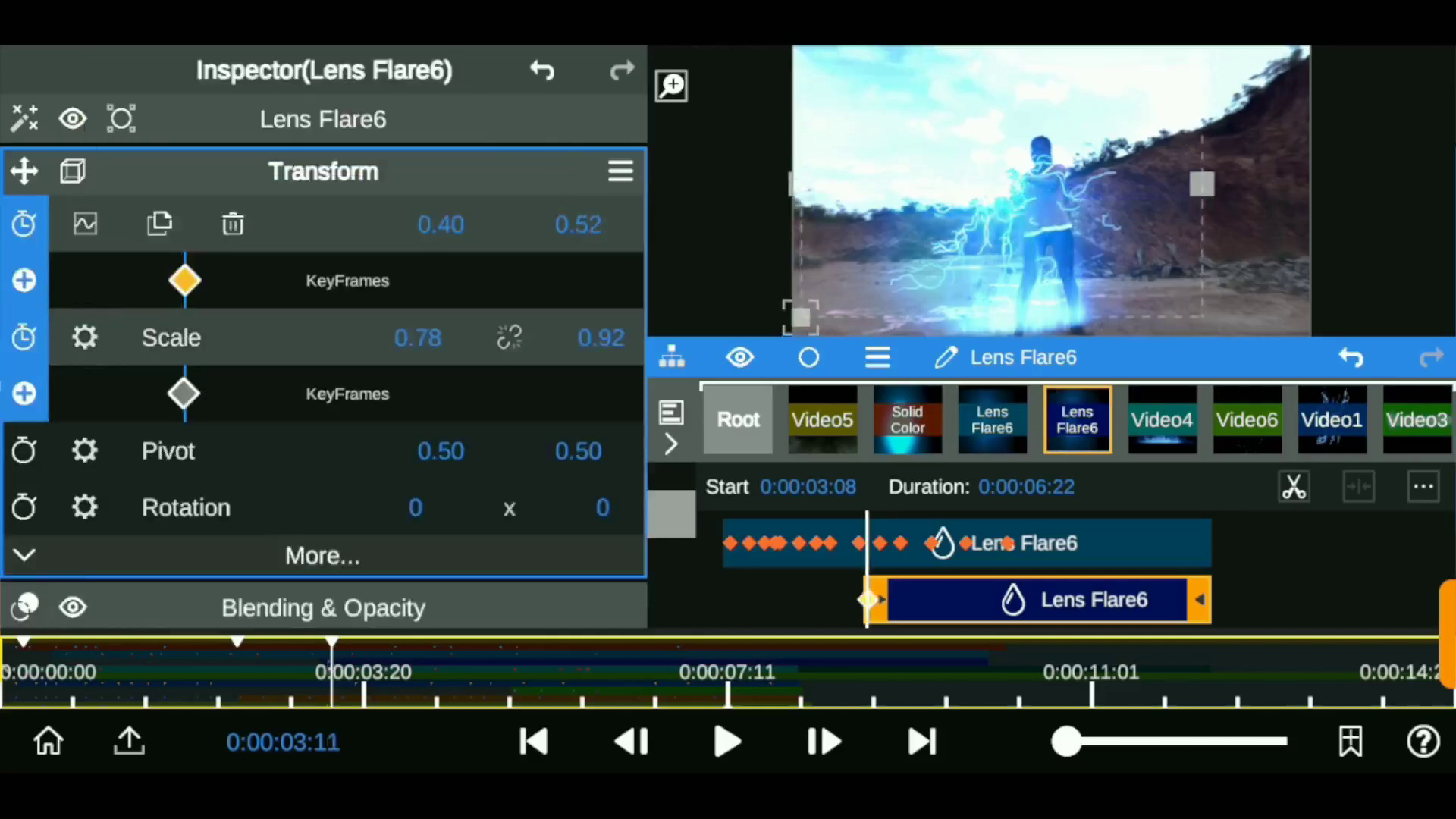
left_click(23, 223)
left_click_drag(440, 224, 470, 224)
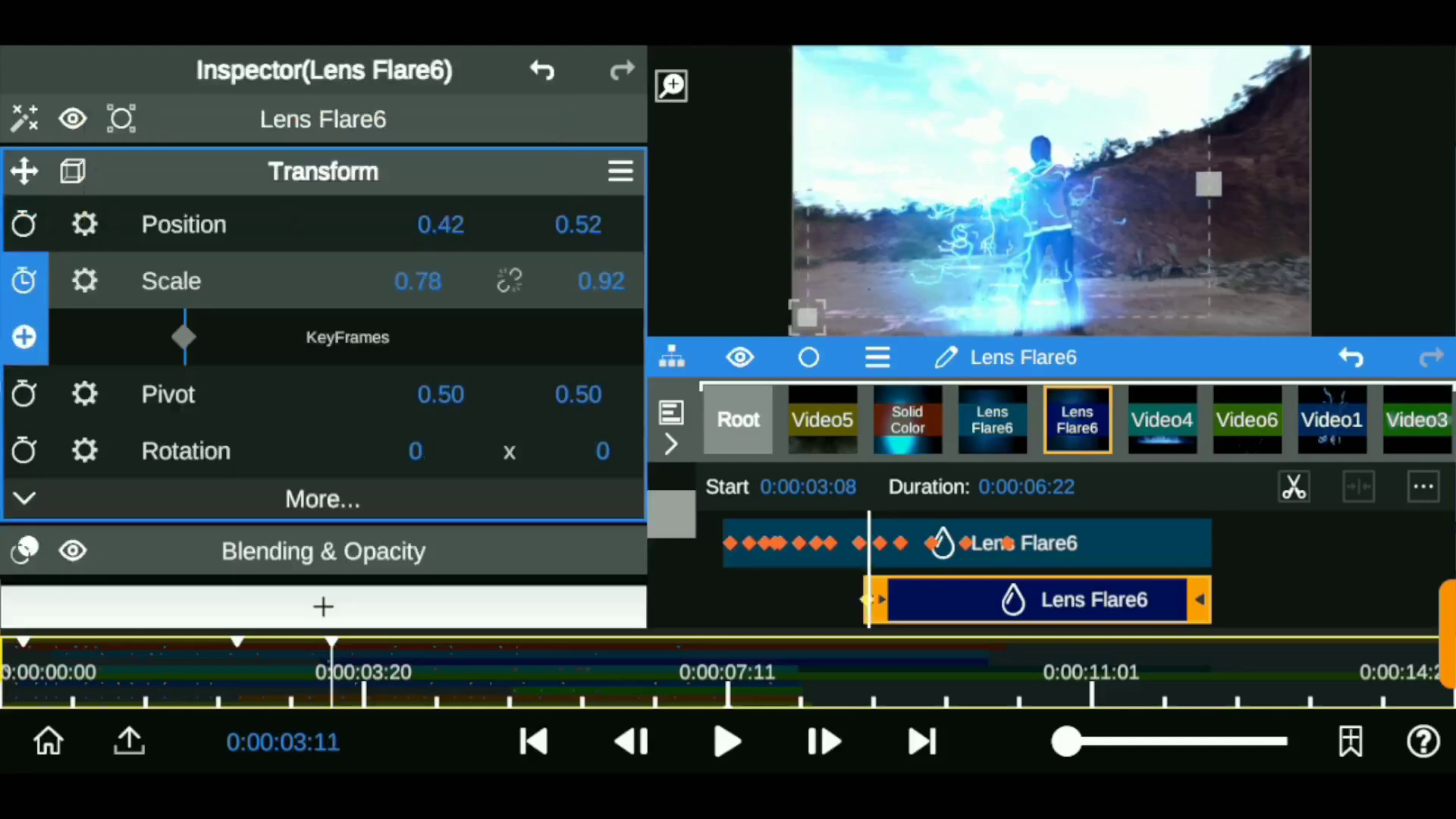
Step: Set the copy's scale to 0.41, 0.65 and vertical position to 0.56, then keyframe both
left_click(24, 280)
left_click_drag(417, 281, 364, 280)
left_click_drag(578, 223, 595, 224)
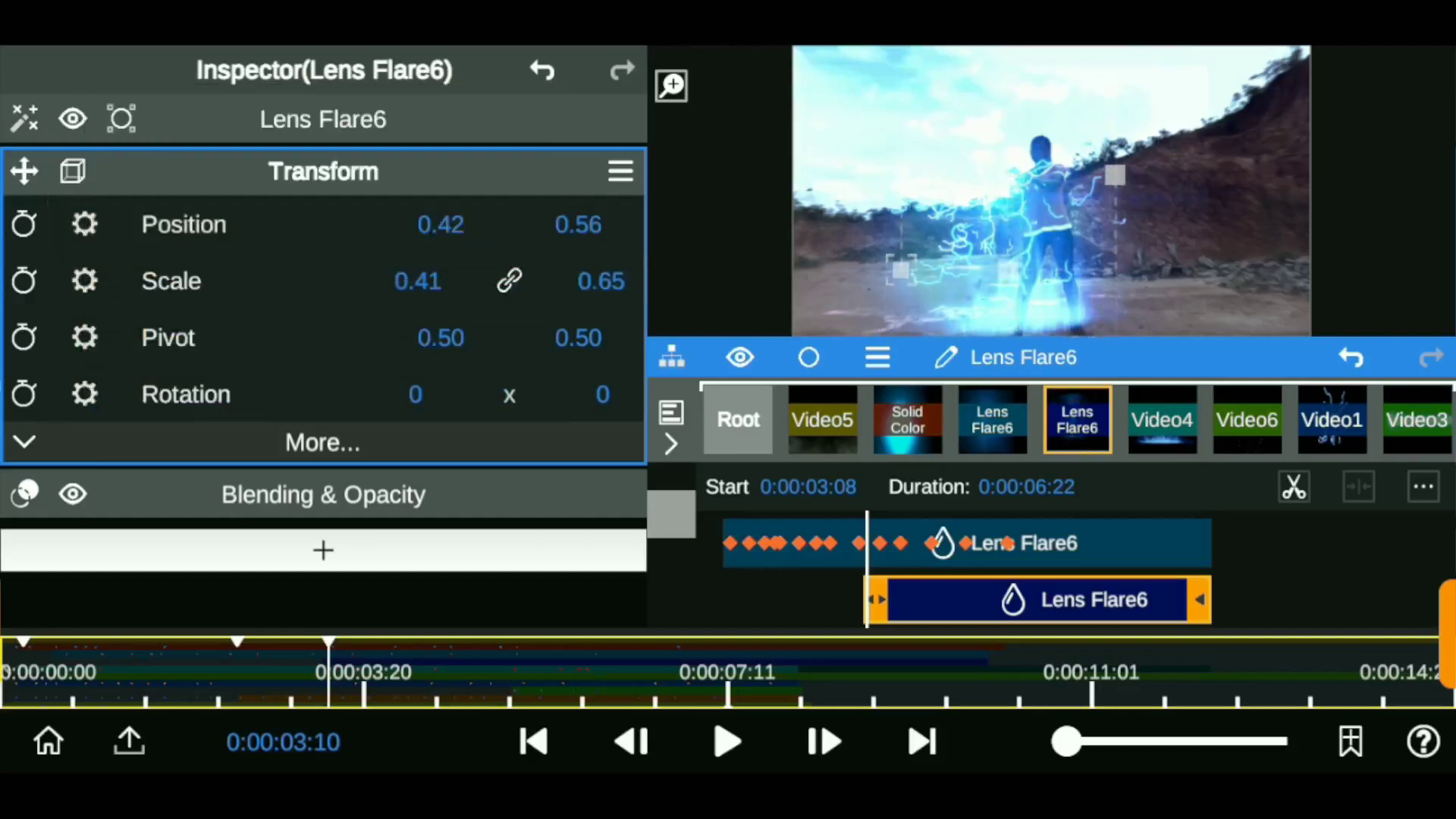
left_click(184, 224)
left_click(23, 281)
left_click(172, 338)
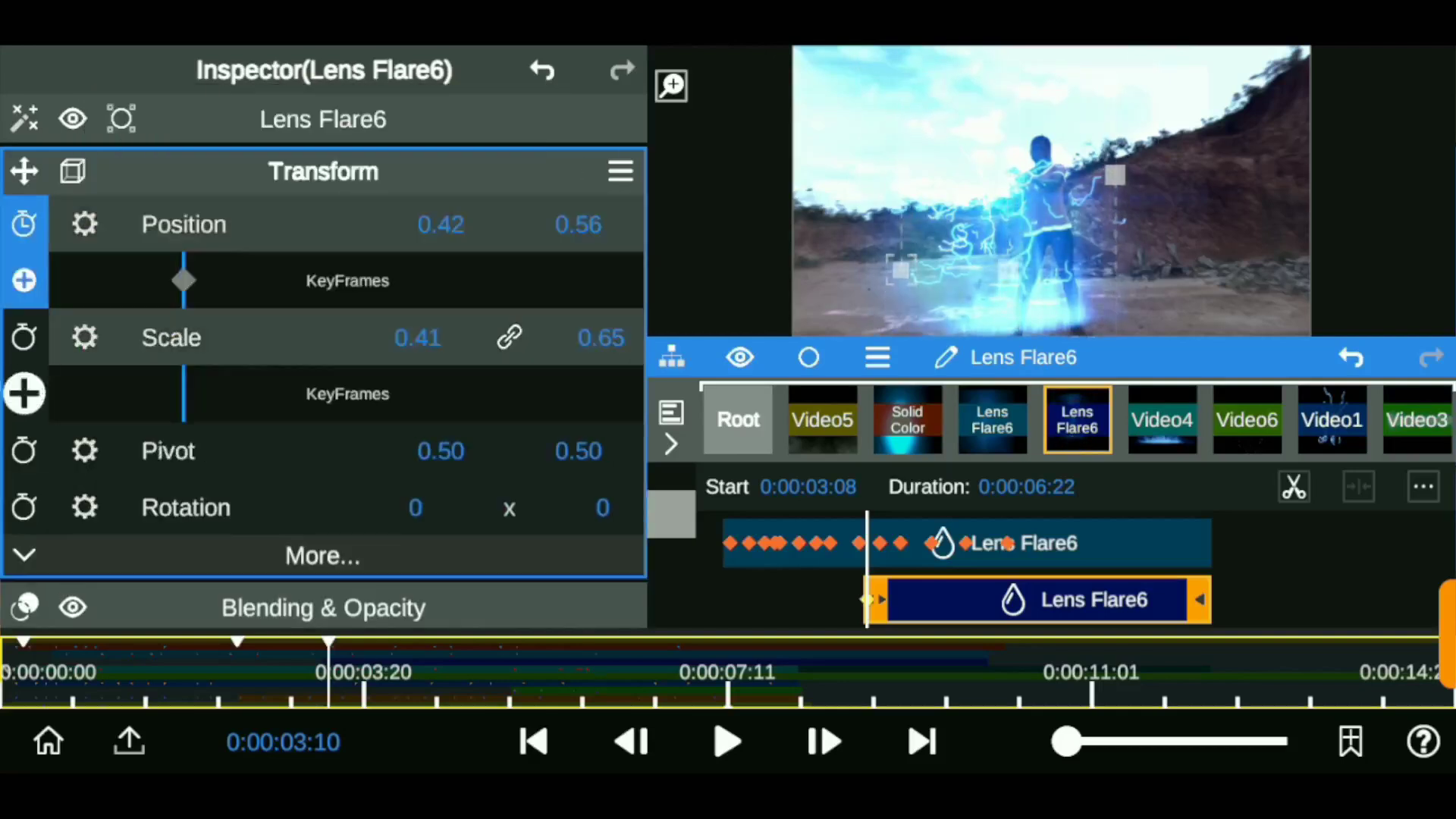
left_click_drag(355, 671, 378, 671)
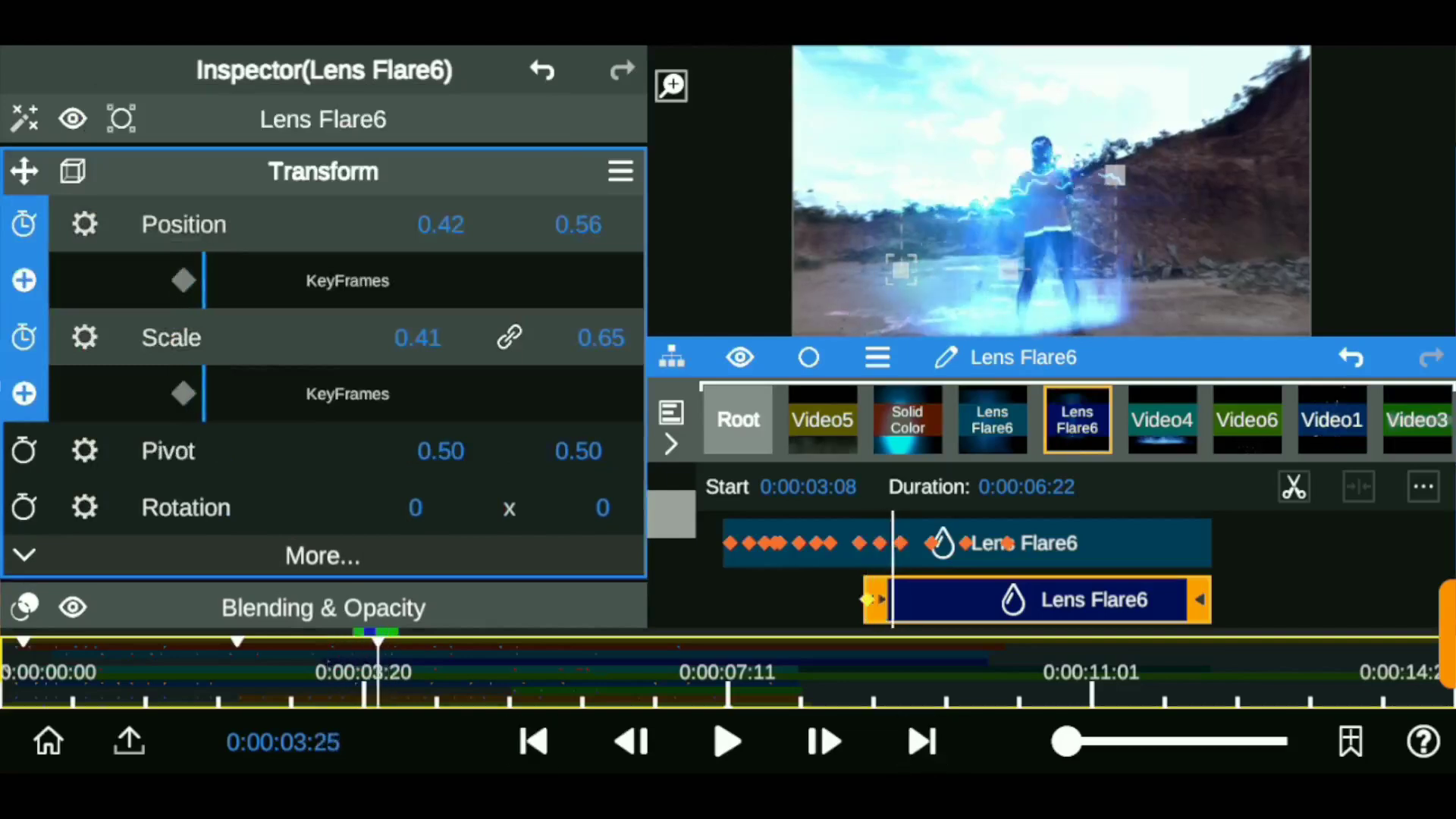
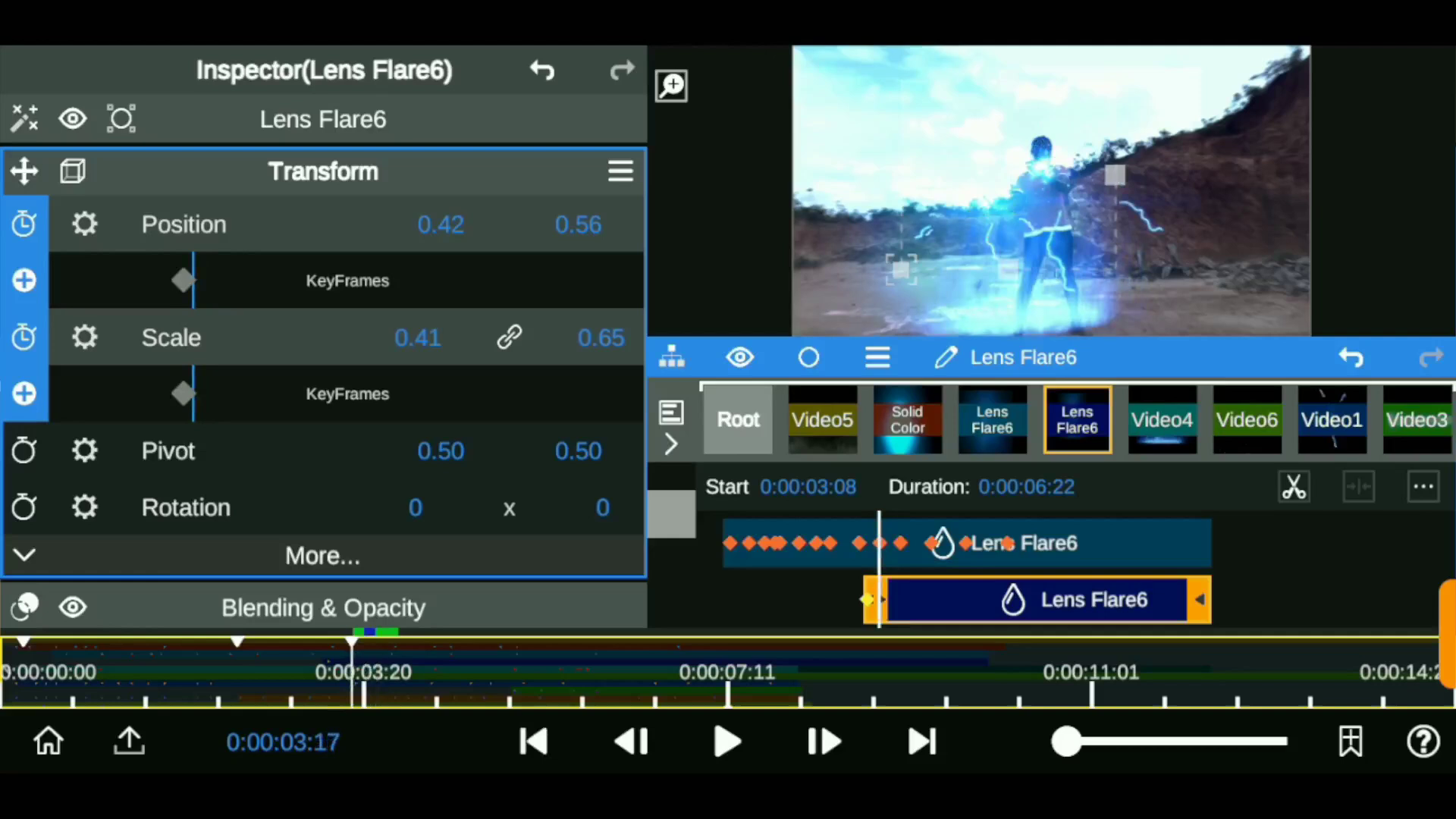
Step: Keyframe the Lens Flare6 position, moving it right toward 0.62/0.65
left_click_drag(352, 671, 331, 671)
left_click_drag(440, 224, 463, 224)
left_click_drag(341, 671, 374, 671)
left_click_drag(441, 225, 485, 224)
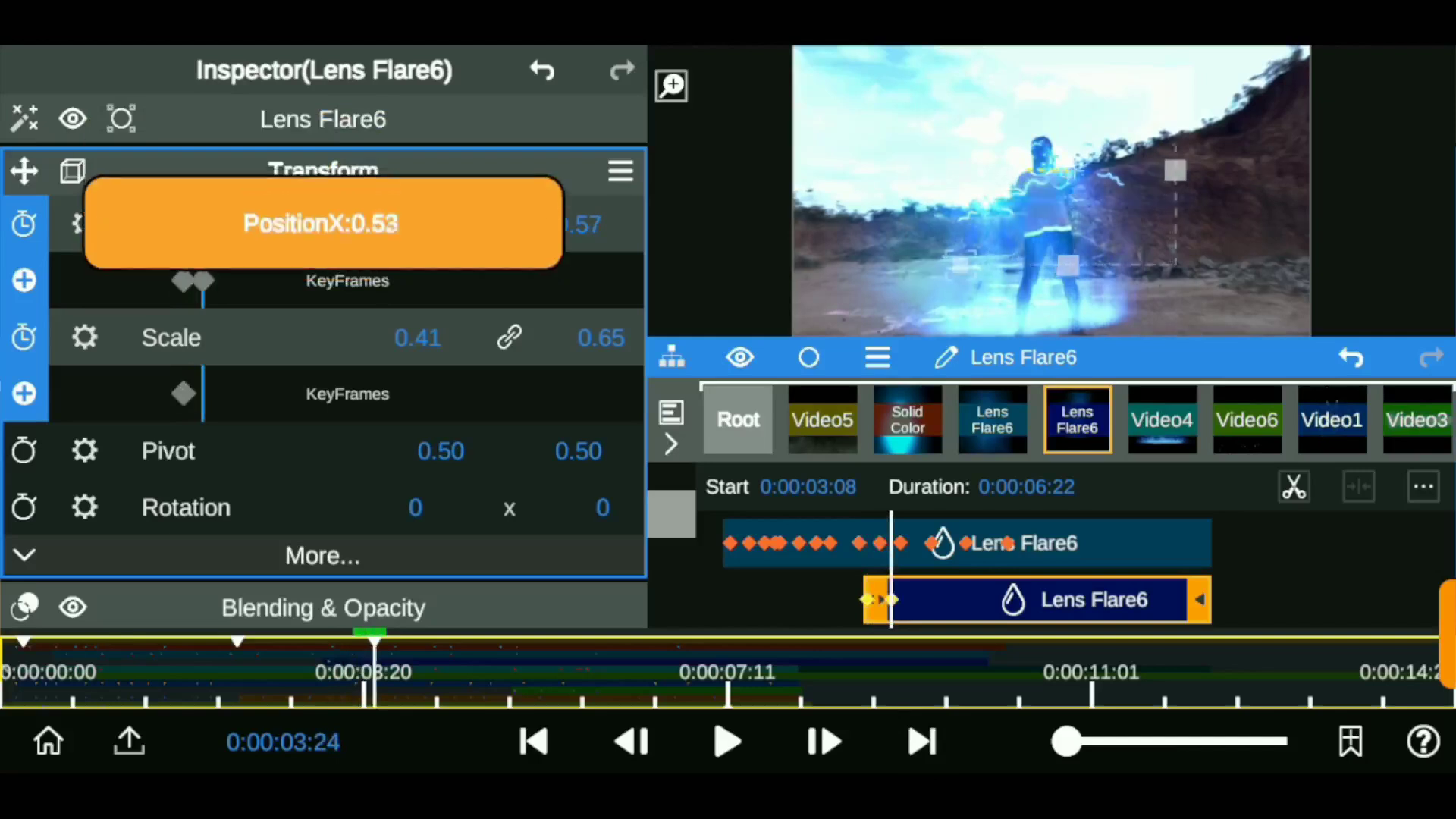
left_click_drag(578, 225, 592, 225)
left_click_drag(441, 224, 410, 225)
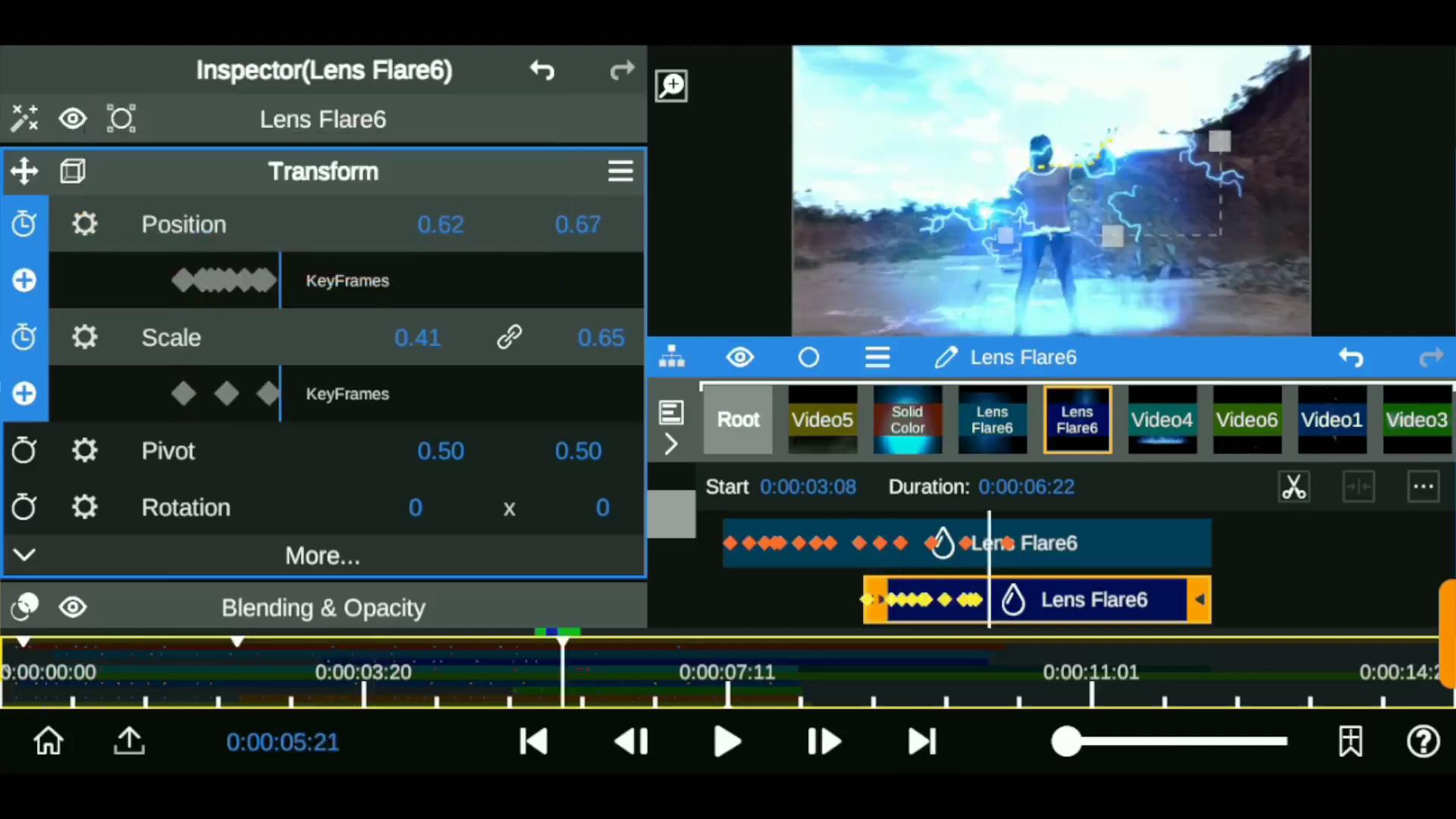
Step: Scale the flare up to 0.69 × 0.72, preview the motion, and select Video3
mouse_move(417, 338)
left_mouse_down()
mouse_move(471, 338)
mouse_move(436, 337)
left_mouse_up()
left_click(509, 337)
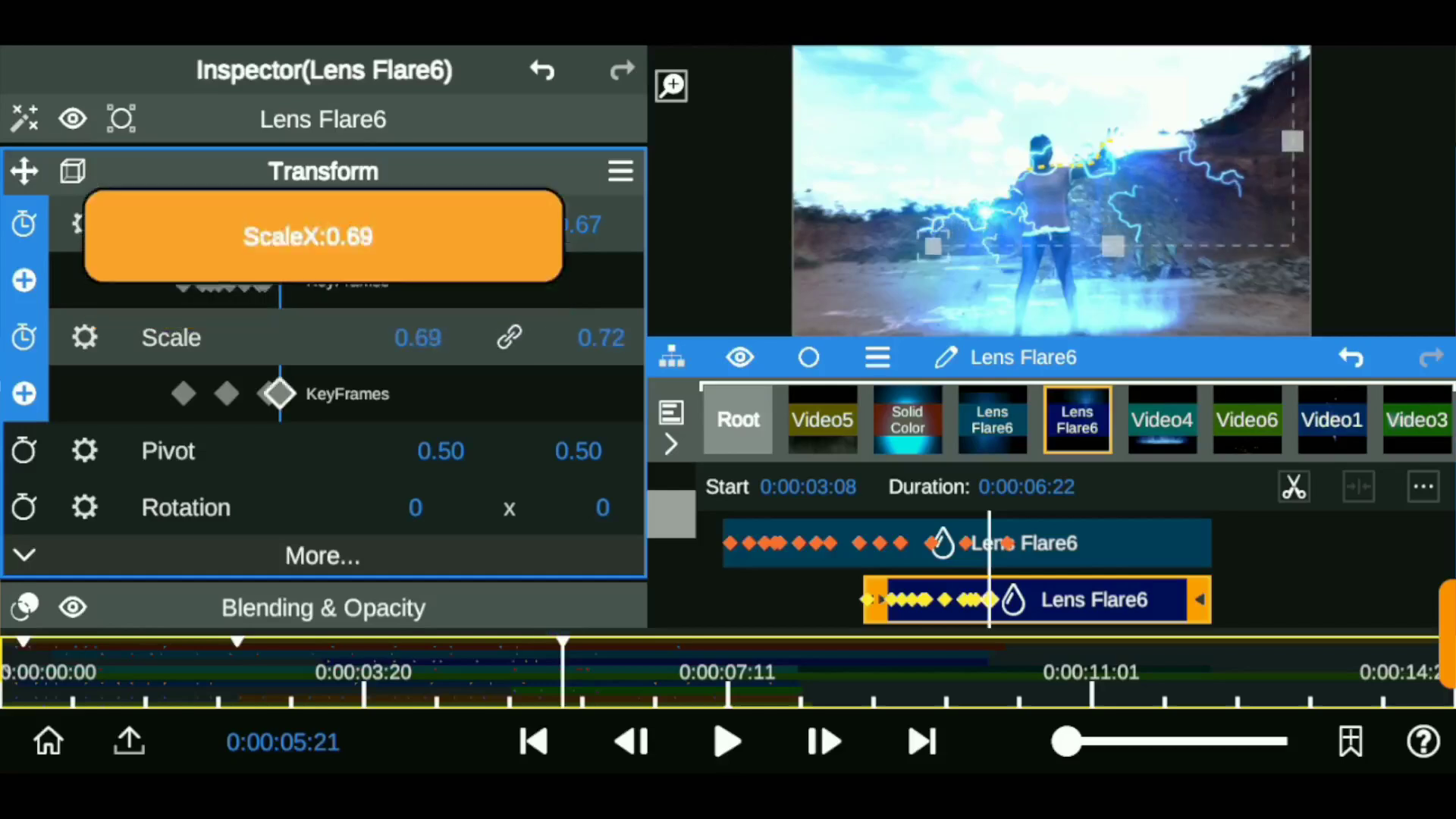
left_click_drag(578, 224, 561, 225)
left_click(921, 742)
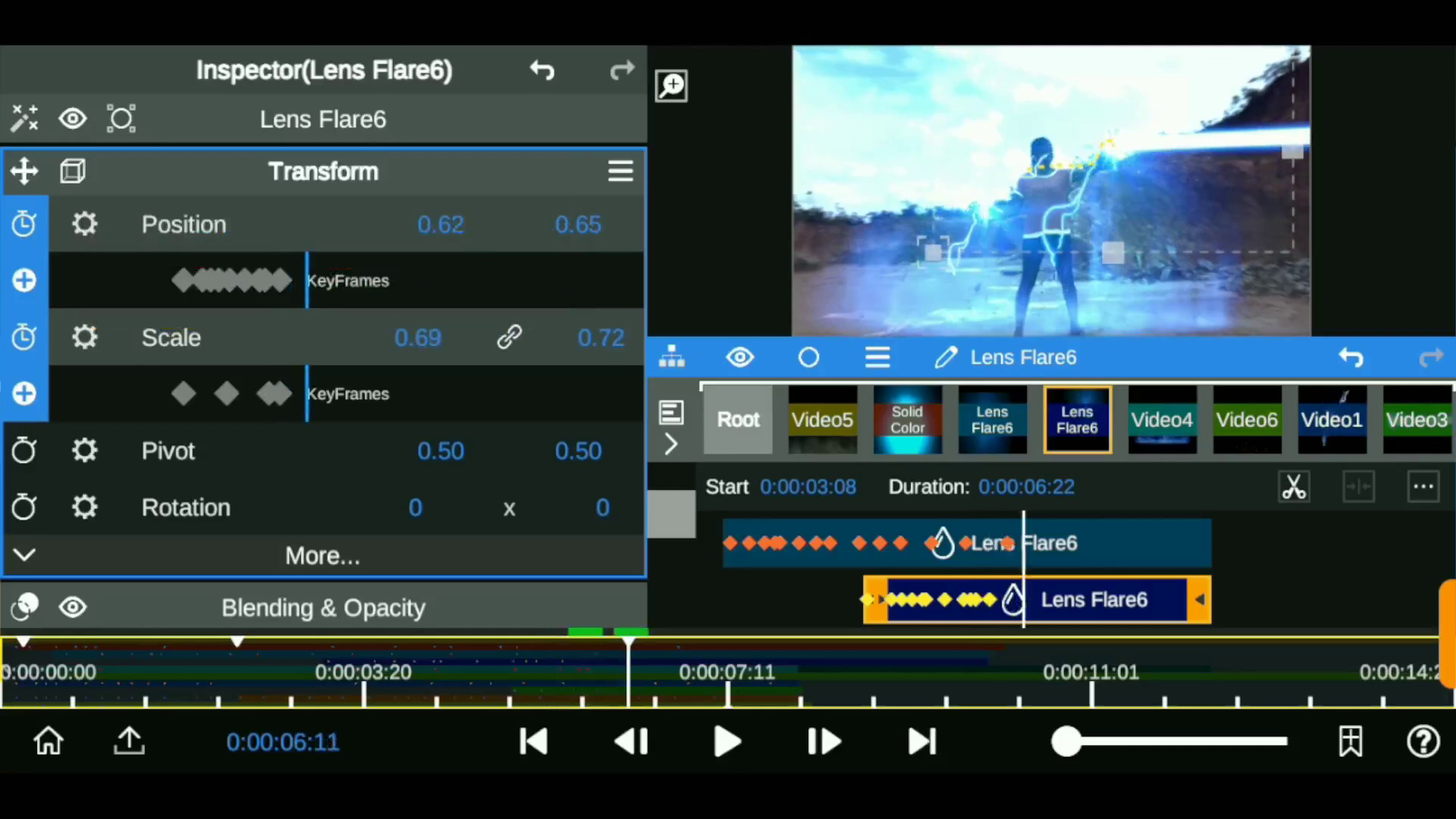
left_click_drag(1077, 420, 910, 419)
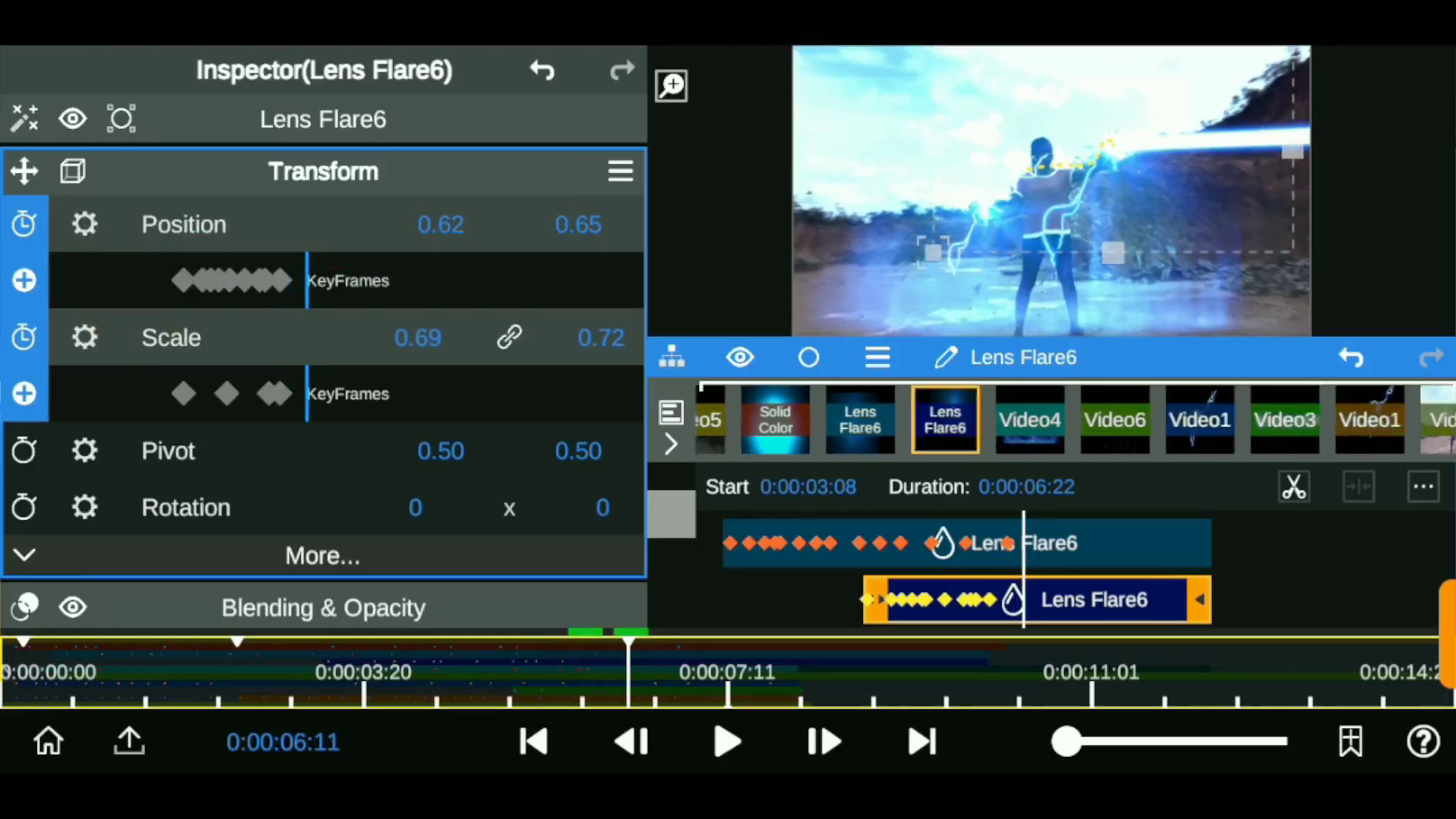
left_click(1250, 419)
Step: Add a Glow effect to Video3 with a cyan glow colour
left_click(25, 119)
left_click(323, 256)
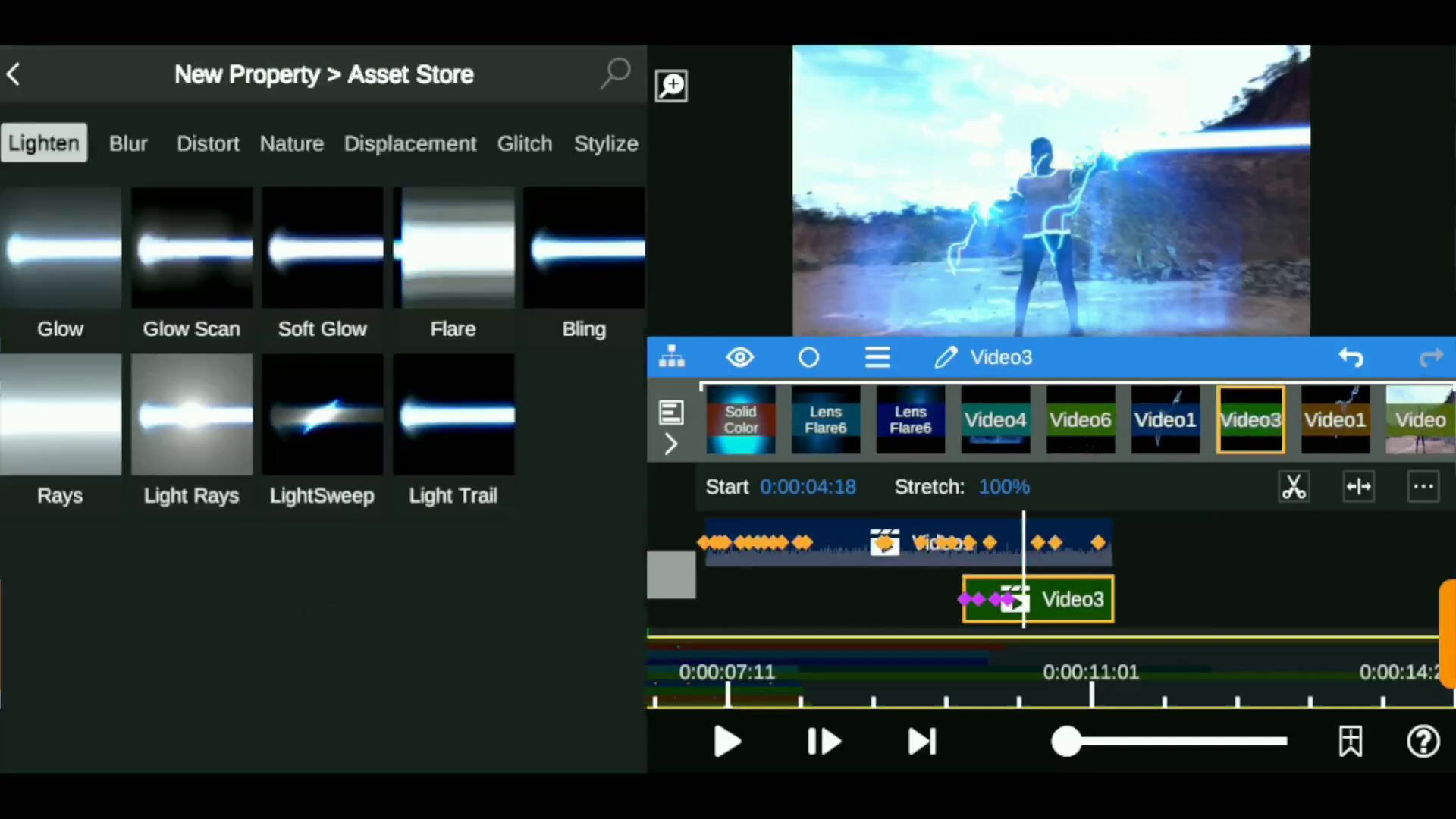
left_click(61, 248)
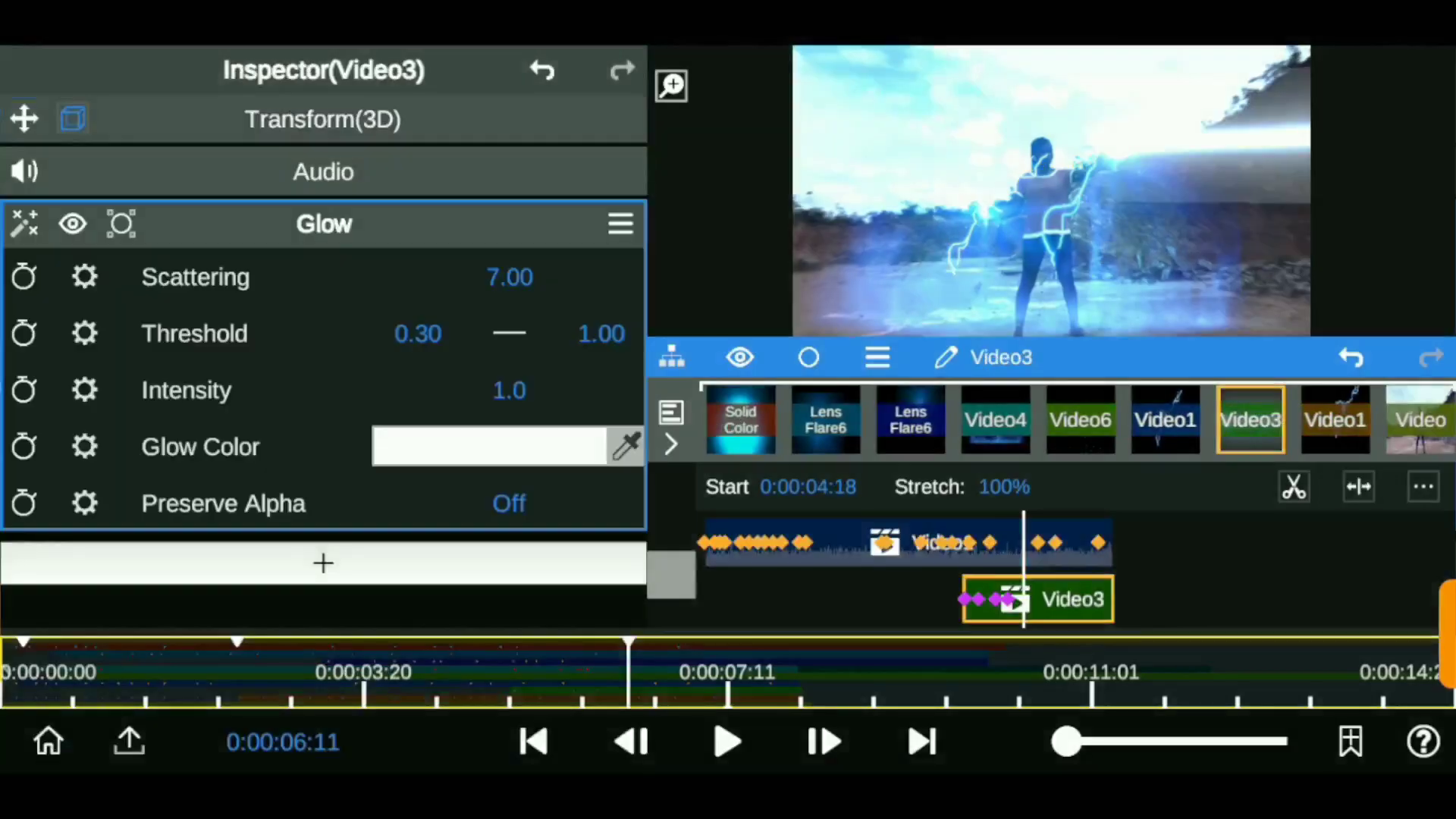
left_click(489, 446)
left_click(28, 599)
left_click(218, 486)
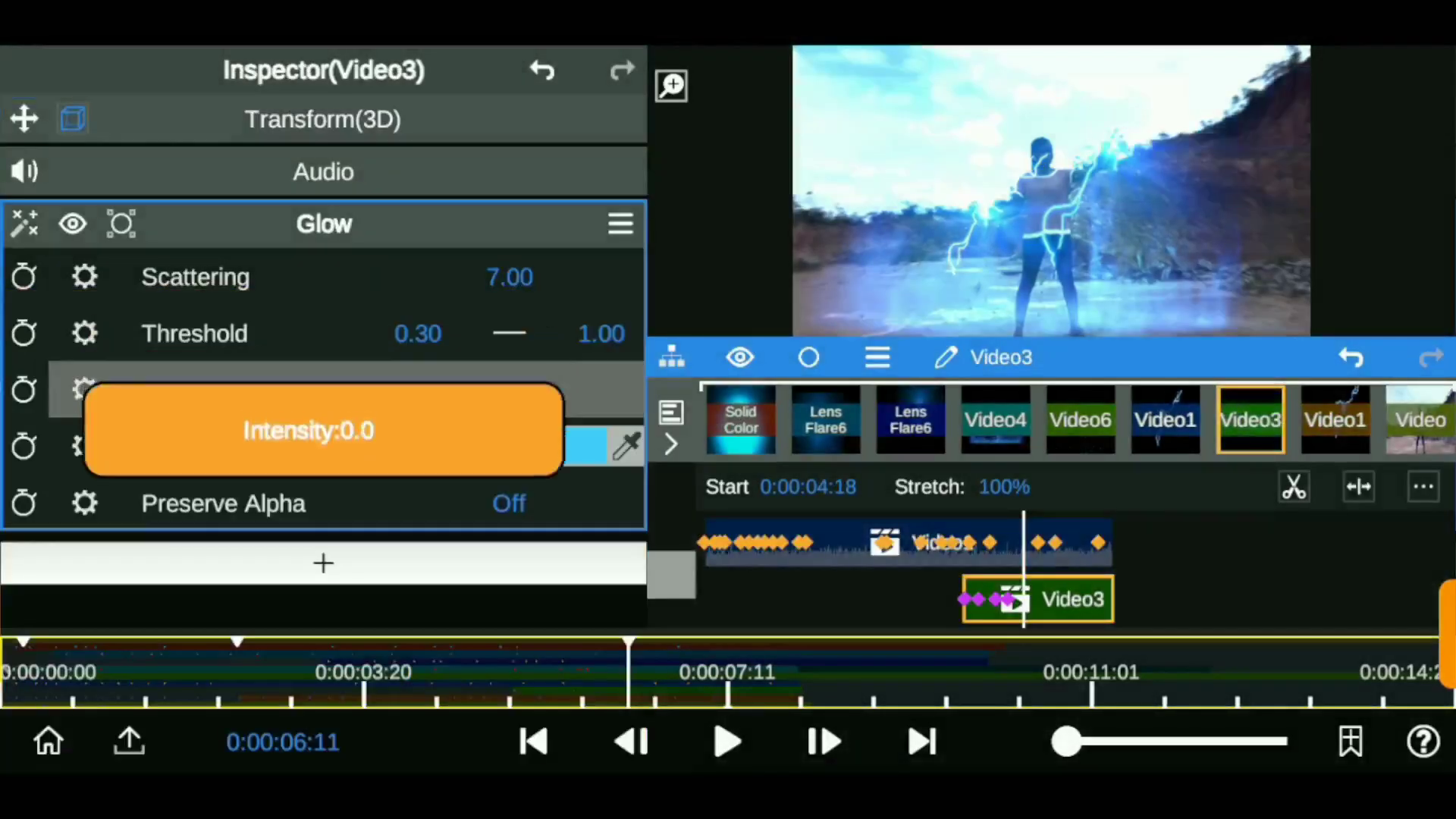
Step: Set glow intensity to 0.5 and threshold to 0.43, then open the effect store
left_click_drag(304, 390, 349, 389)
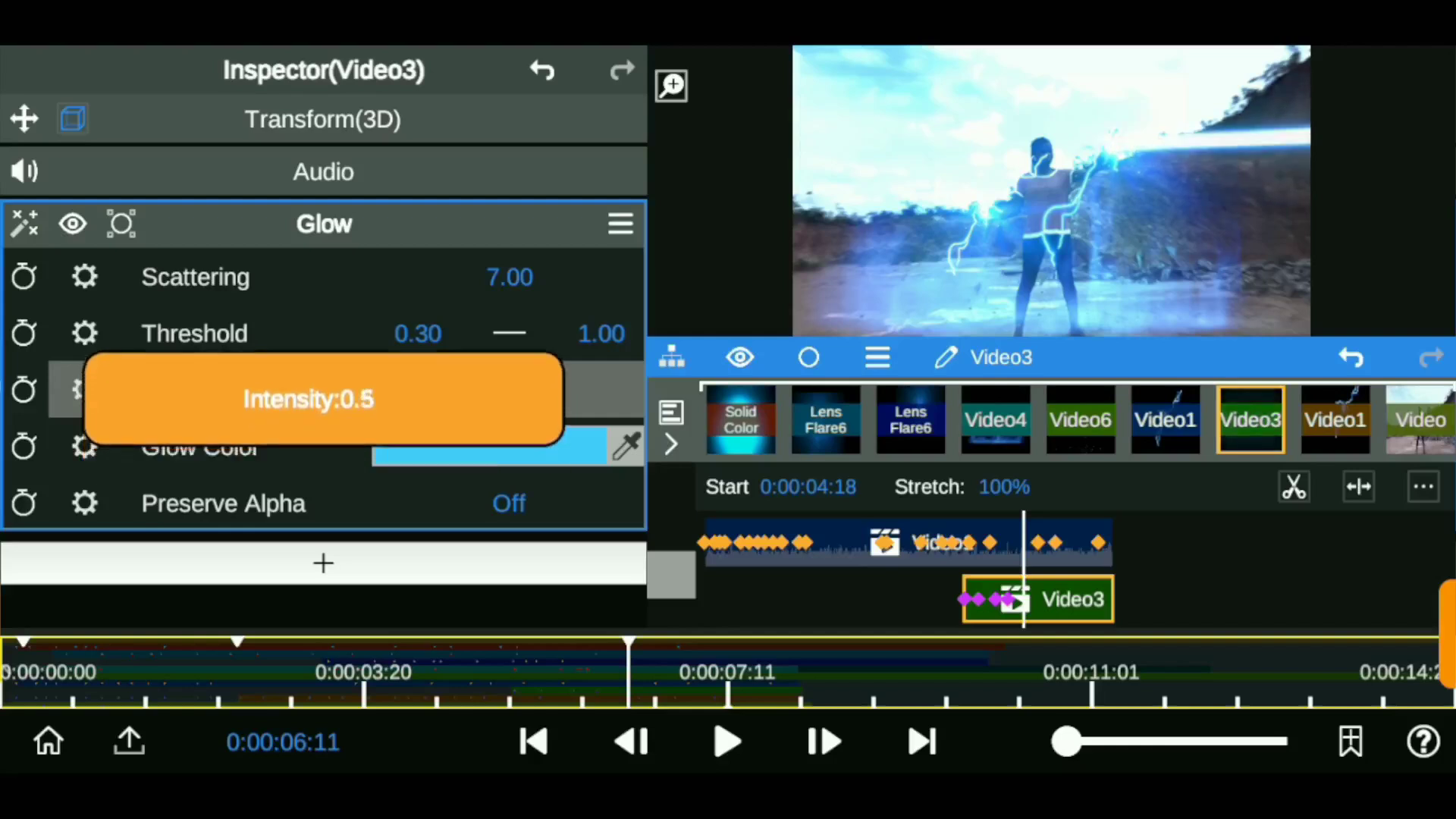
mouse_move(319, 334)
left_mouse_down()
mouse_move(273, 334)
mouse_move(349, 333)
left_mouse_up()
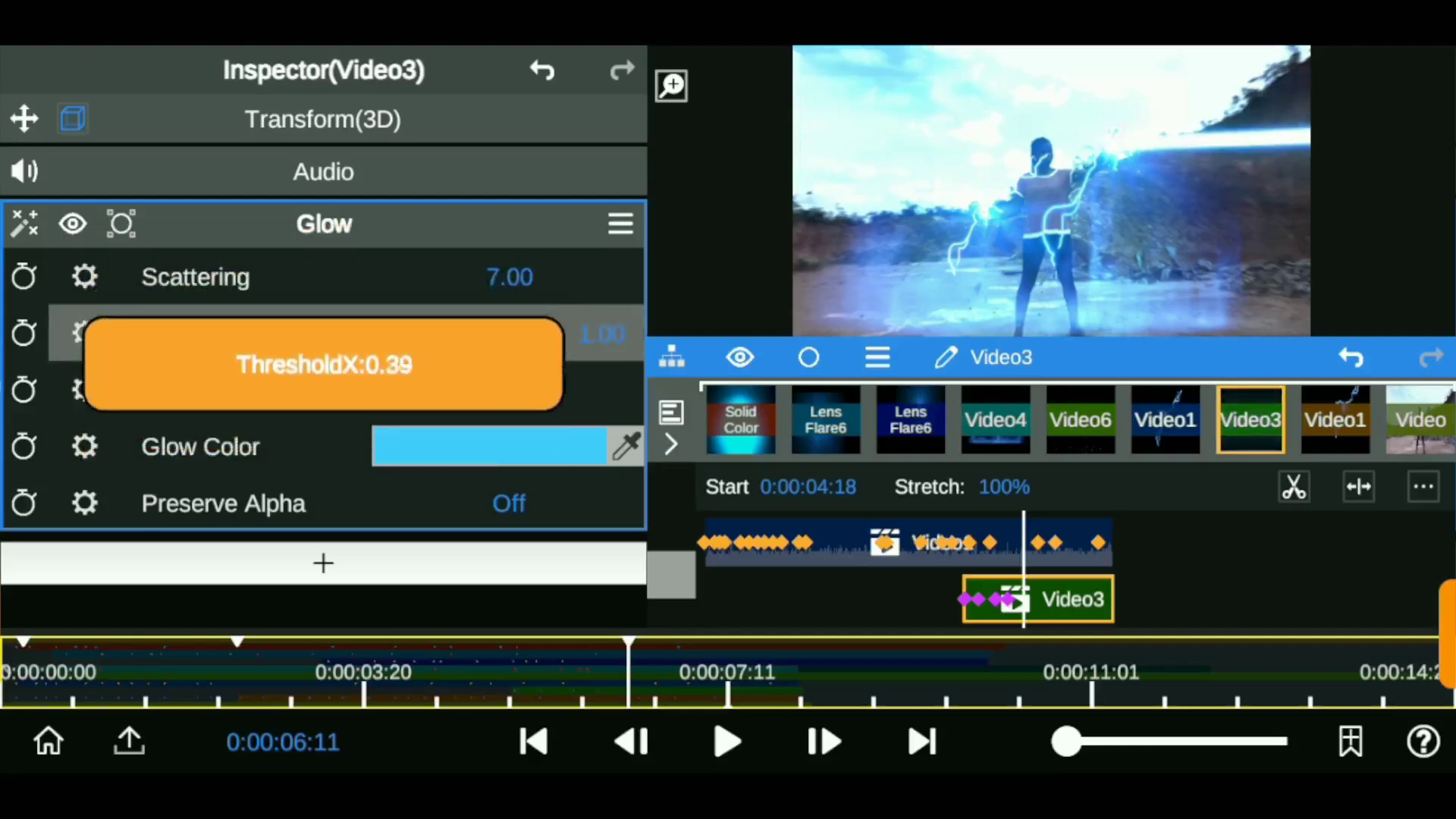
left_click(603, 333)
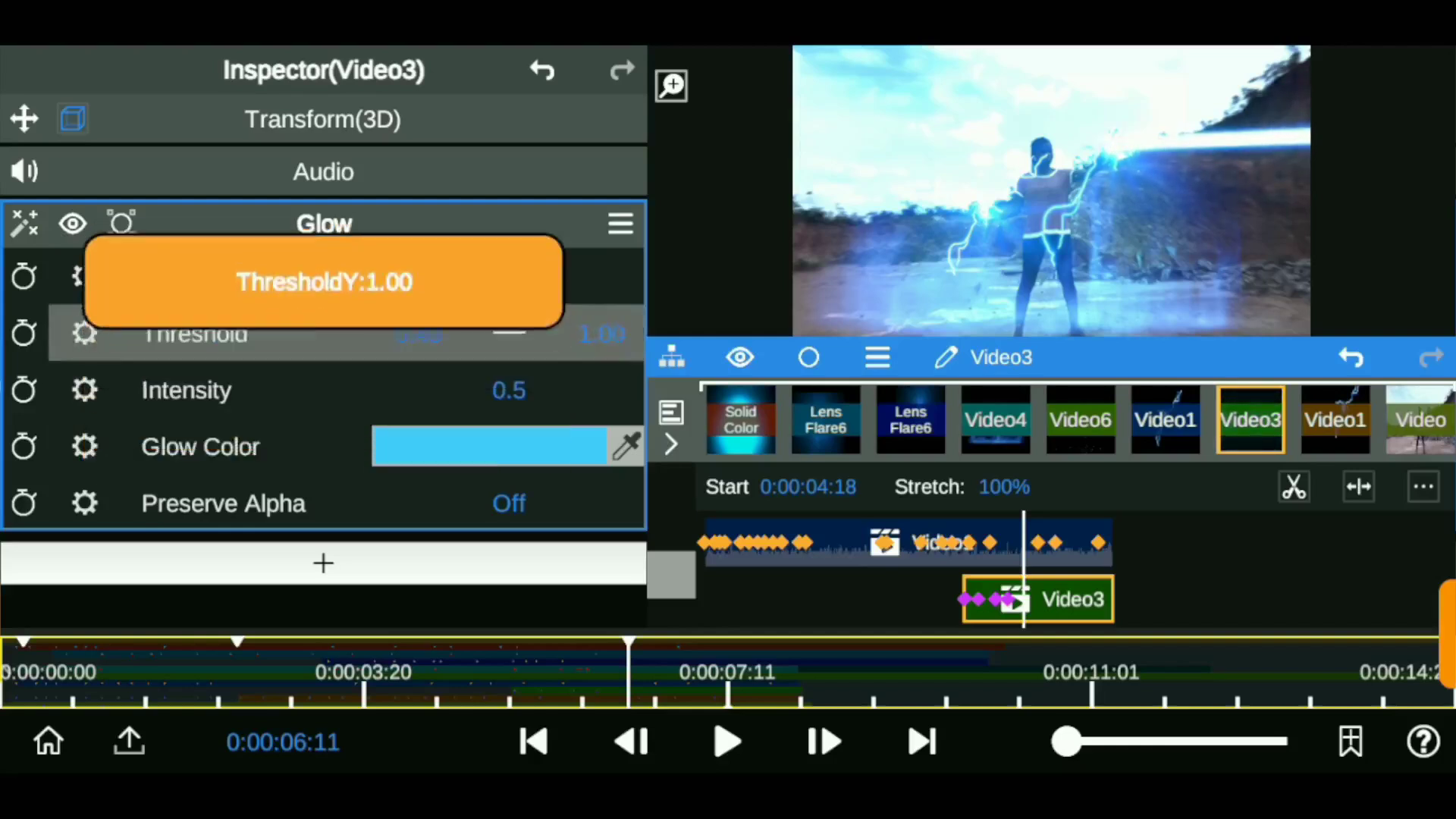
left_click(323, 562)
left_click(324, 261)
Step: Add the Snow effect from Nature to Video3 and tint it light blue
left_click(292, 143)
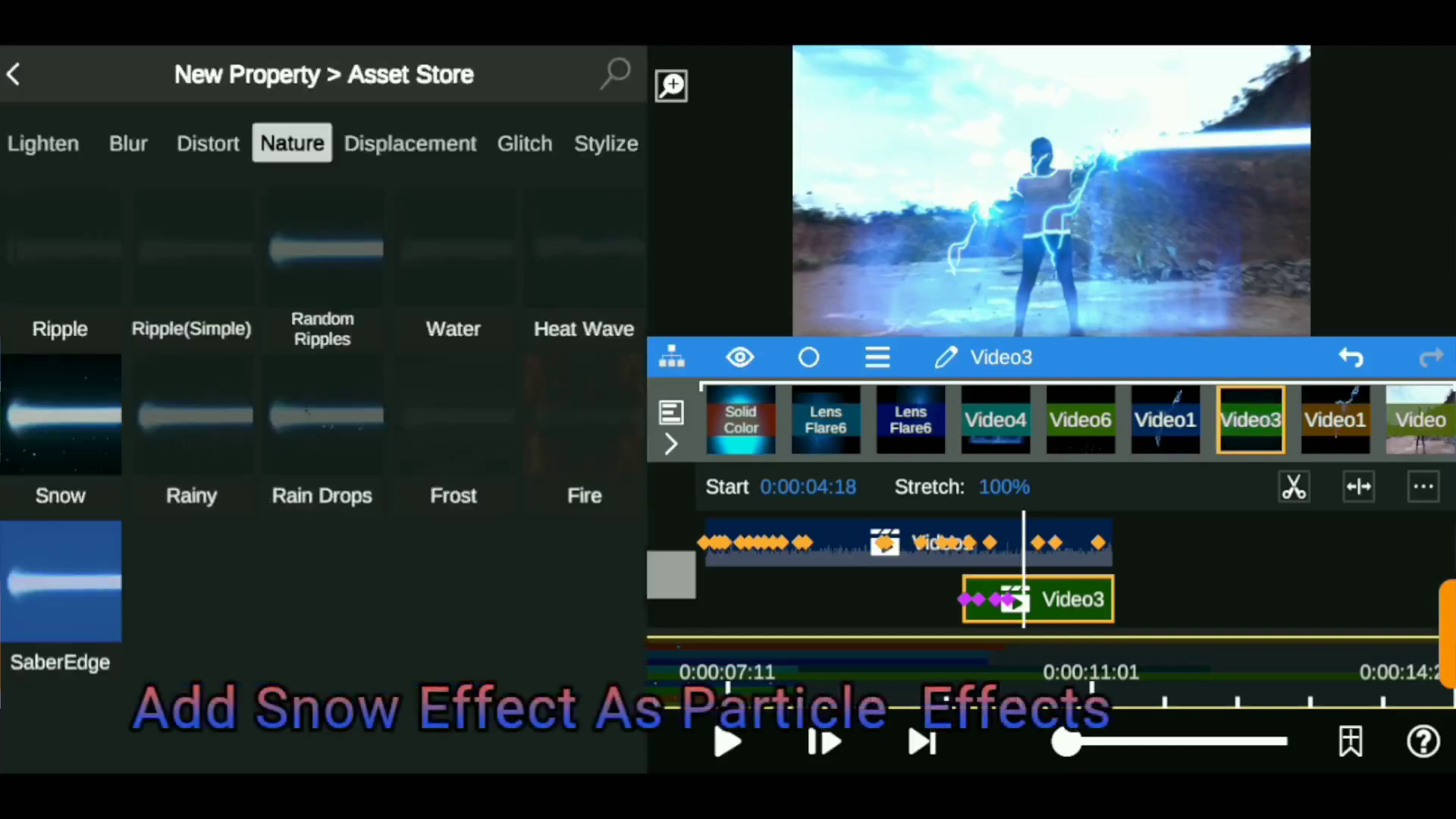
left_click(60, 417)
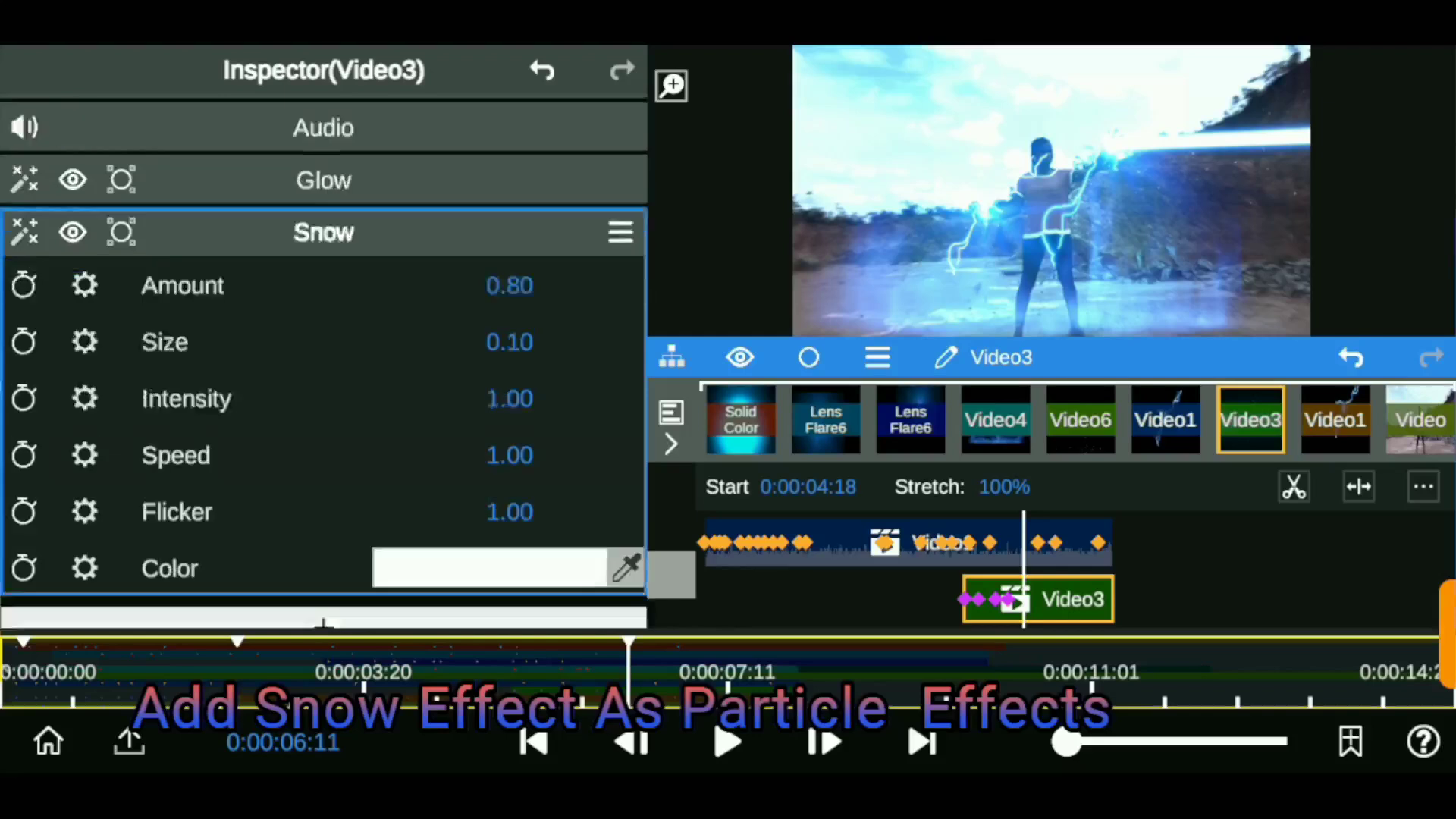
left_click(489, 539)
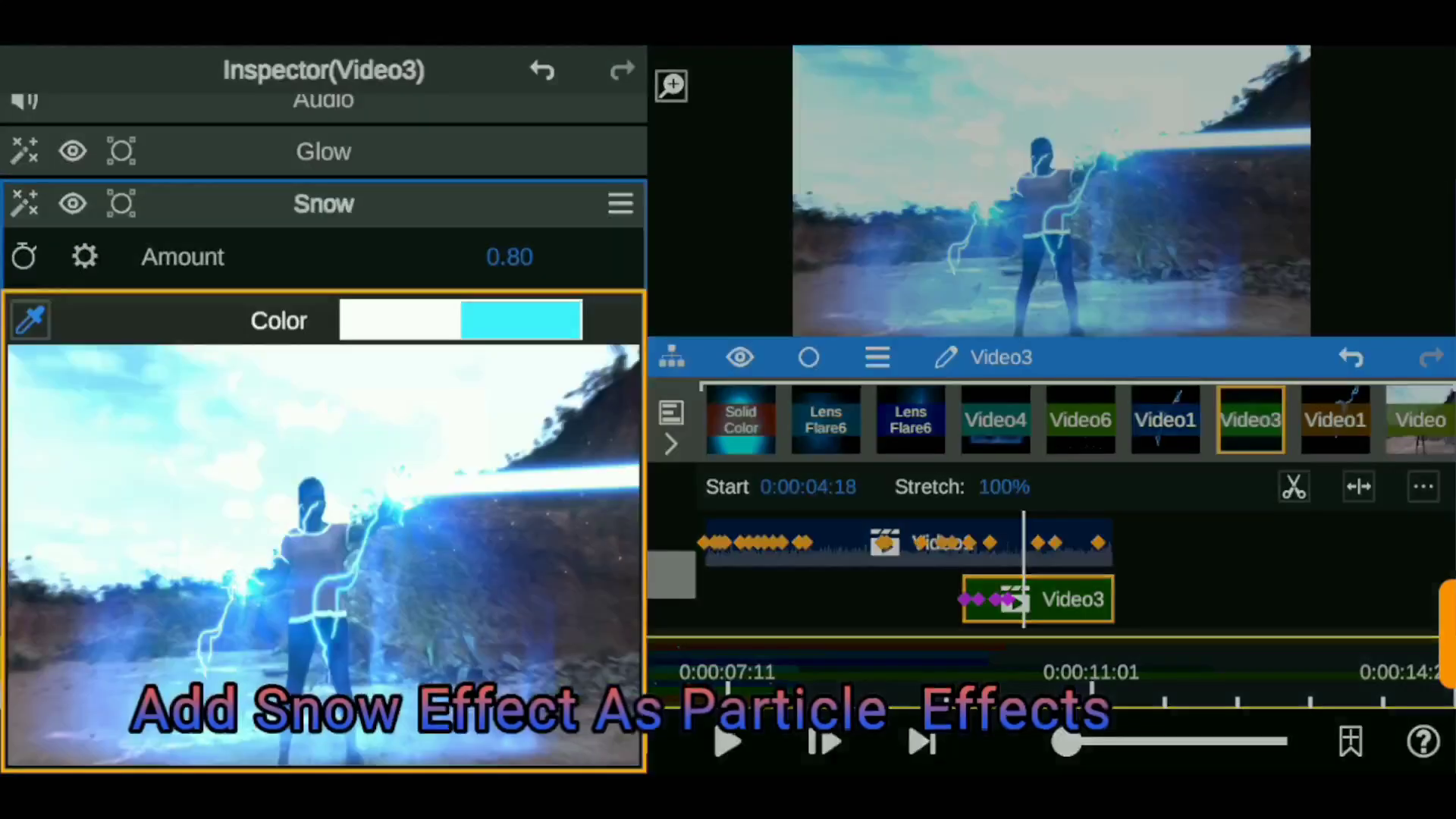
left_click_drag(88, 591, 233, 486)
left_click_drag(527, 491, 533, 490)
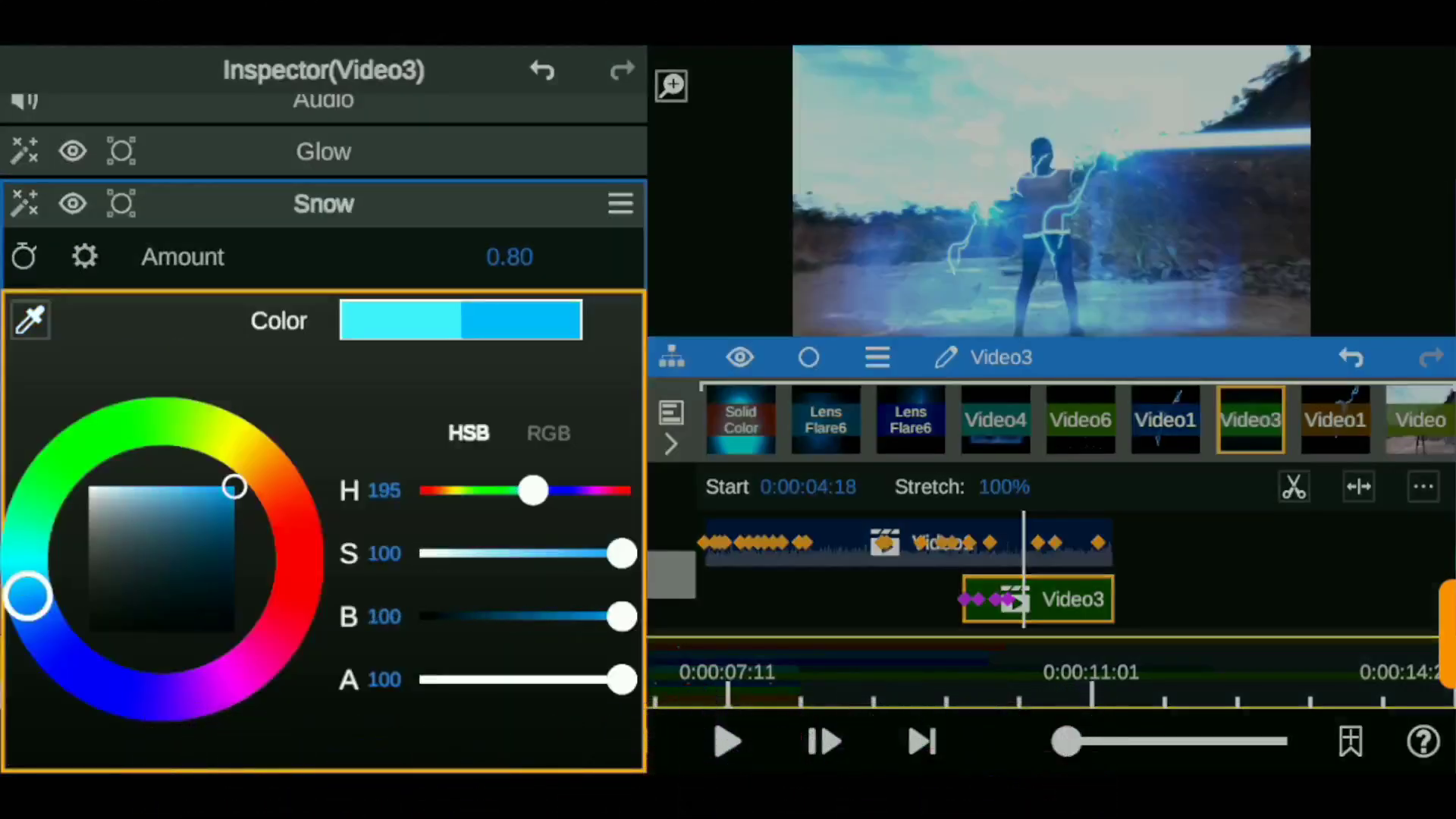
left_click(460, 319)
Step: Set snow size 0.22 and amount 0.76, speed it up slightly, and preview
left_click_drag(319, 313, 364, 314)
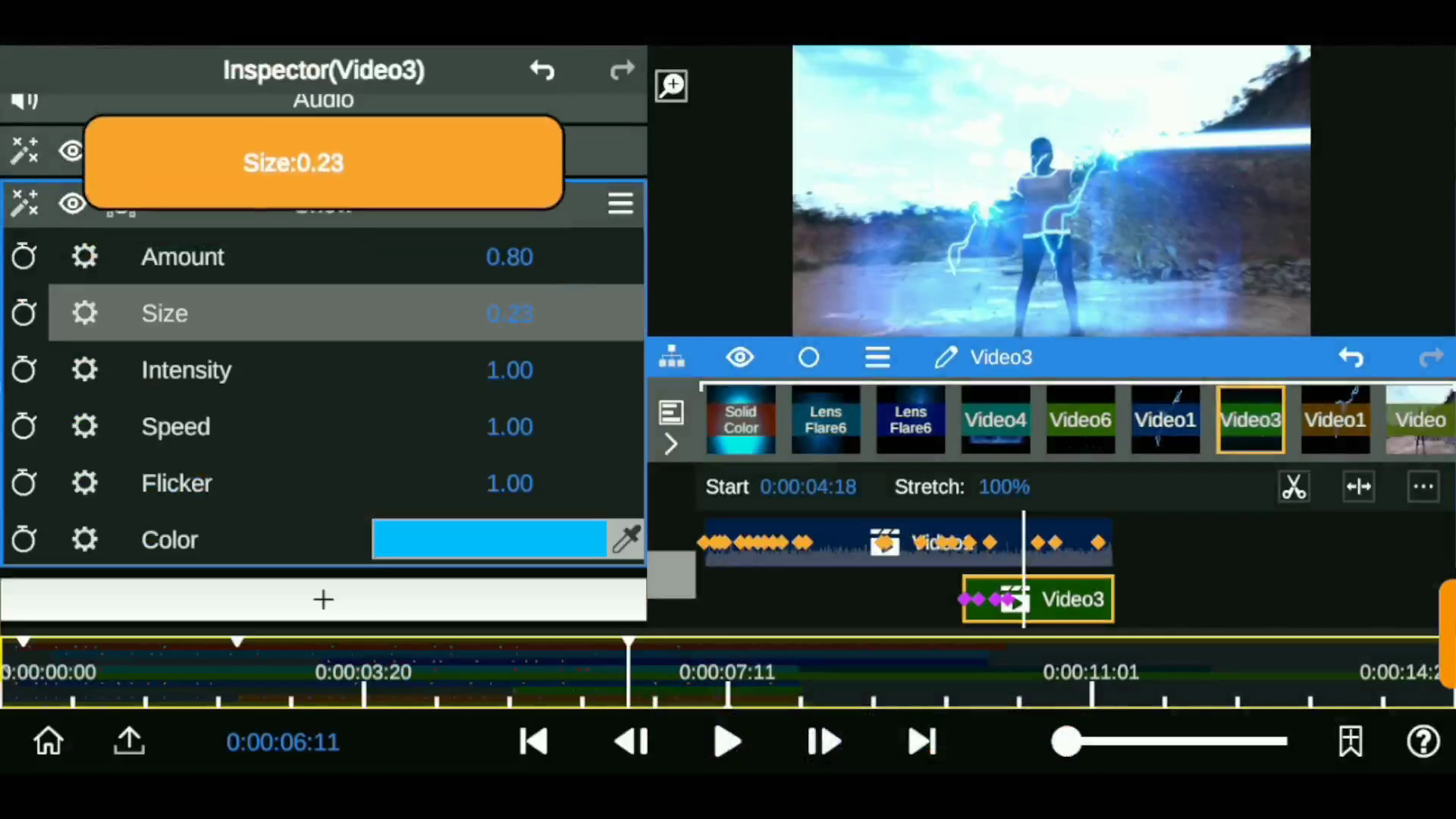
left_click_drag(318, 257, 307, 257)
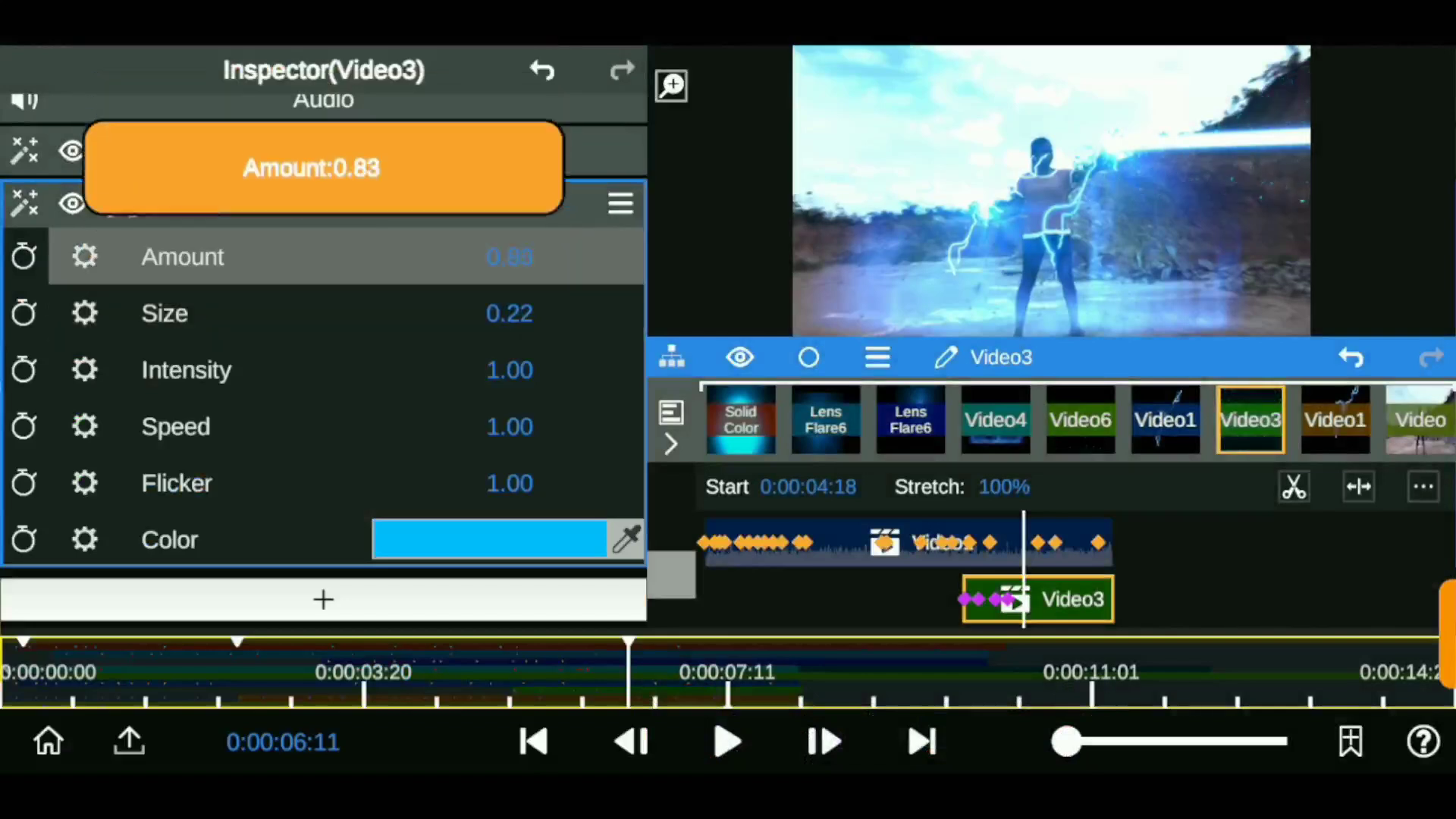
left_click(922, 742)
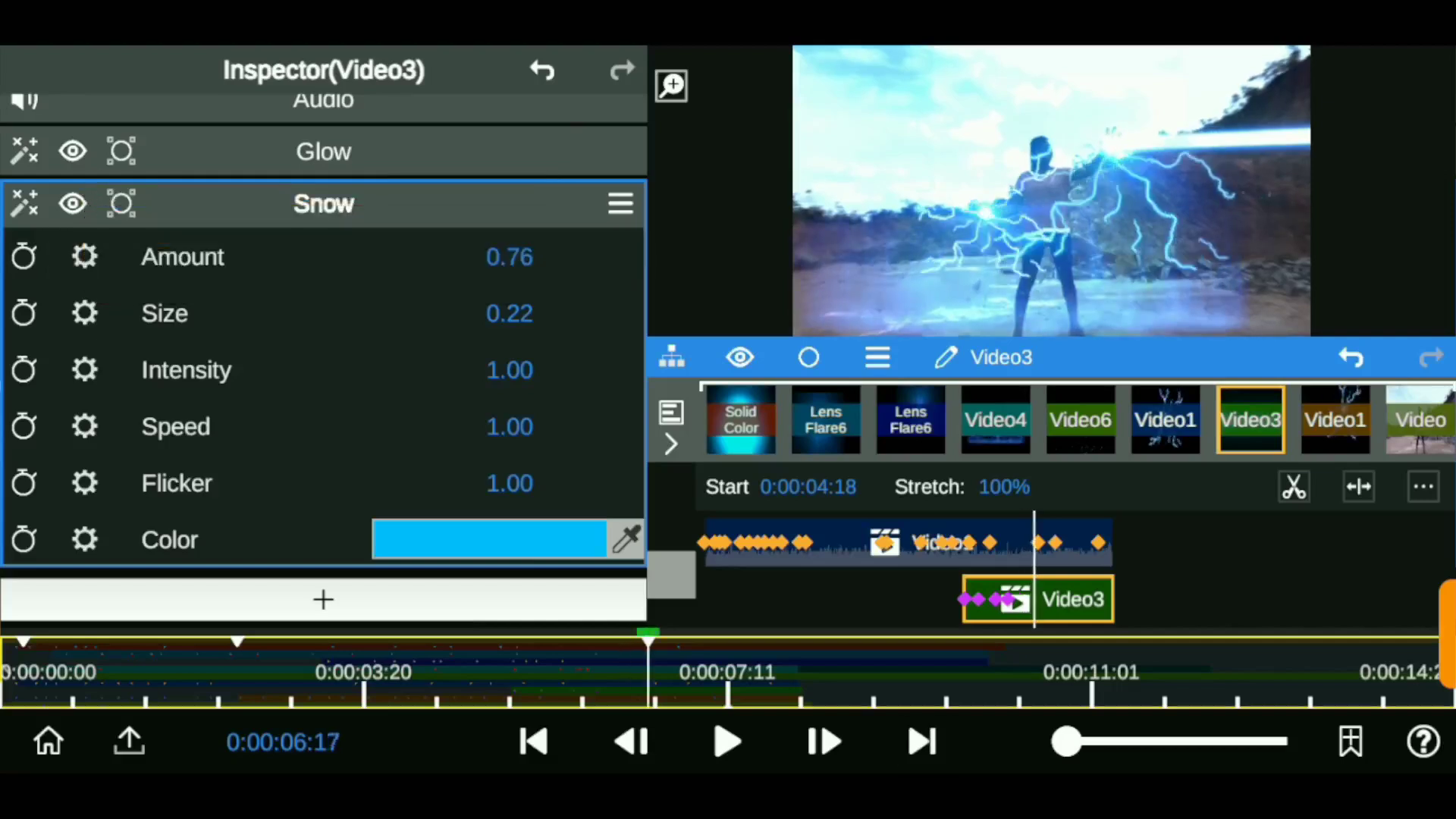
left_click_drag(319, 426, 341, 427)
left_click(324, 203)
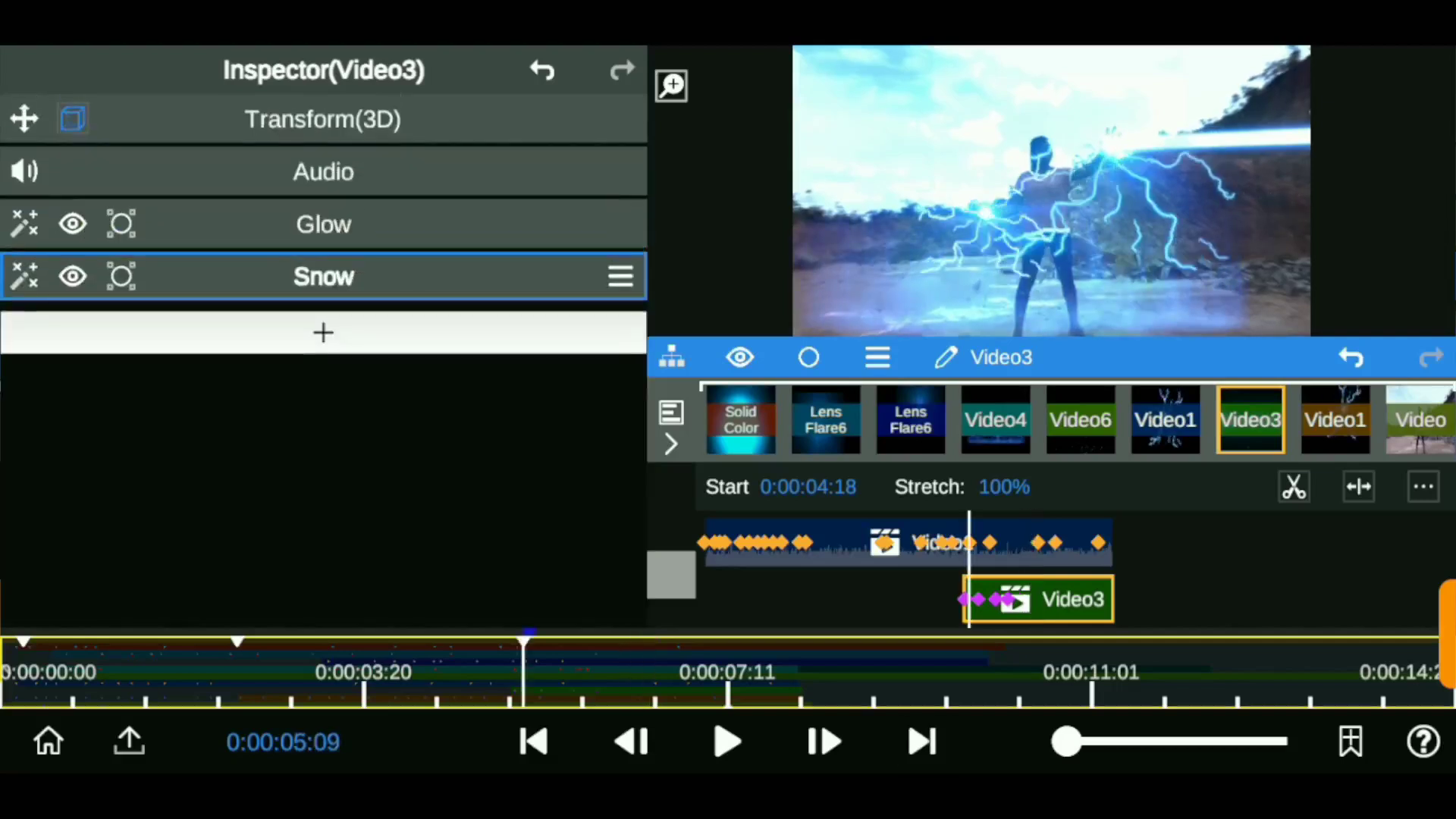
left_click(922, 742)
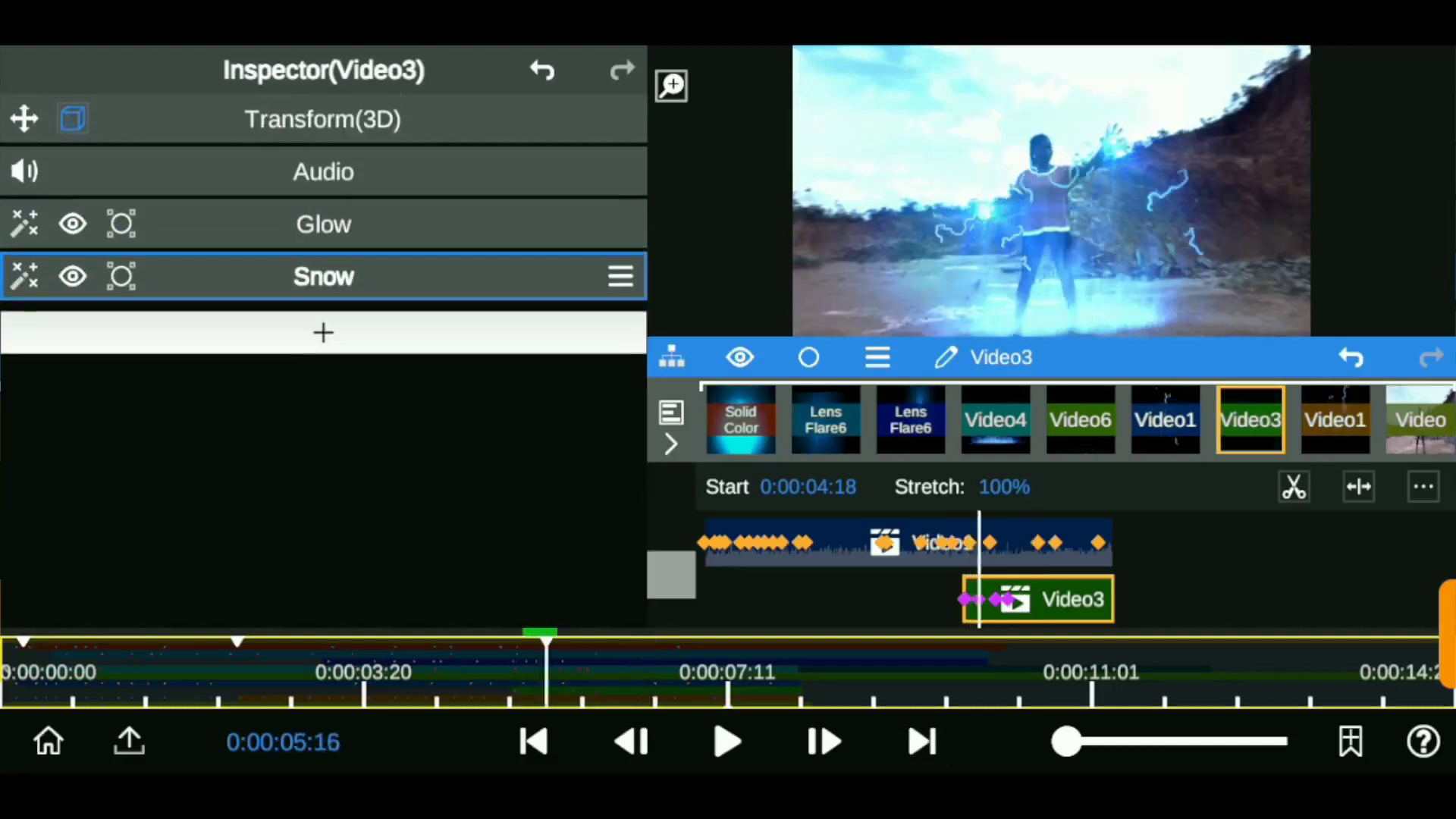
left_click(922, 742)
left_click(922, 742)
left_click(923, 742)
Step: Open the Snow mask, shrink it, and move it toward the man's arm
left_click(121, 276)
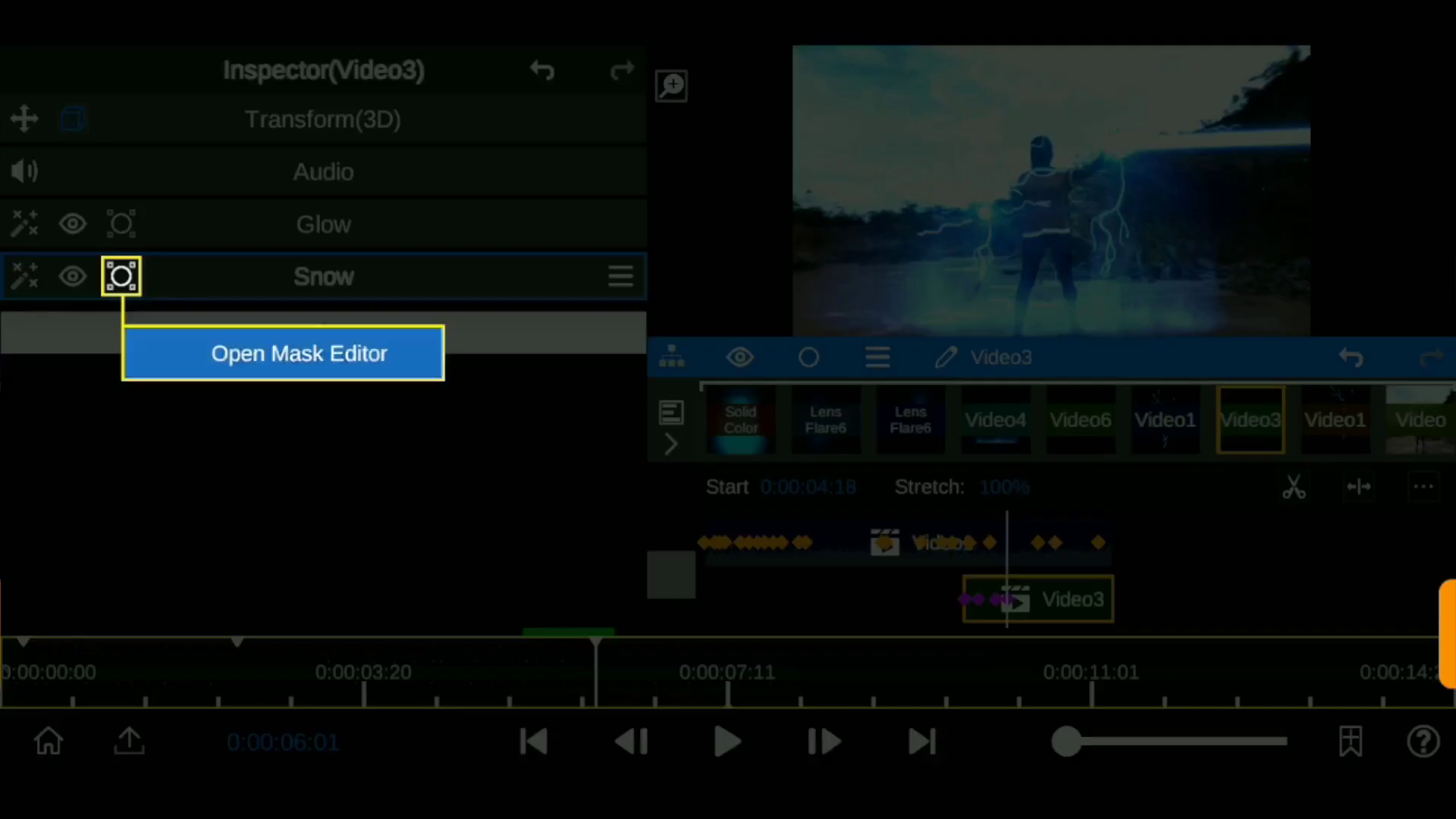
left_click(324, 351)
mouse_move(417, 483)
left_mouse_down()
mouse_move(432, 483)
mouse_move(341, 484)
left_mouse_up()
left_click(510, 483)
left_click_drag(440, 426, 470, 426)
left_click_drag(578, 426, 606, 427)
left_click_drag(417, 483, 447, 483)
scroll(325, 455, "down", 3)
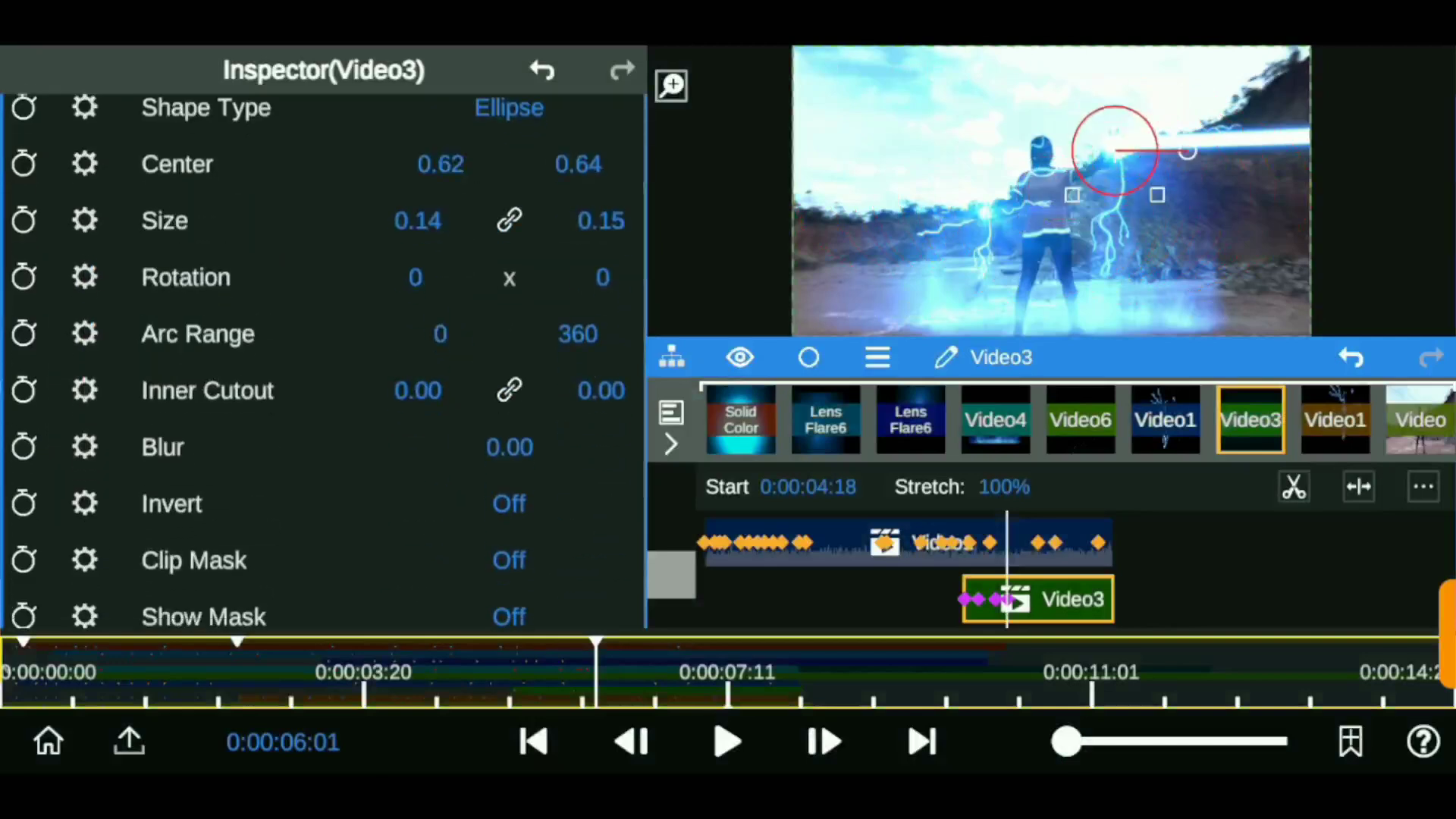
left_click_drag(440, 164, 470, 164)
Step: Unlink the mask size to 0.41 × 0.42, center it at 0.69/0.40, blur 0.15
left_click(510, 220)
left_click_drag(601, 220, 576, 220)
left_click_drag(418, 220, 425, 220)
left_click_drag(601, 219, 644, 220)
left_click_drag(417, 220, 463, 220)
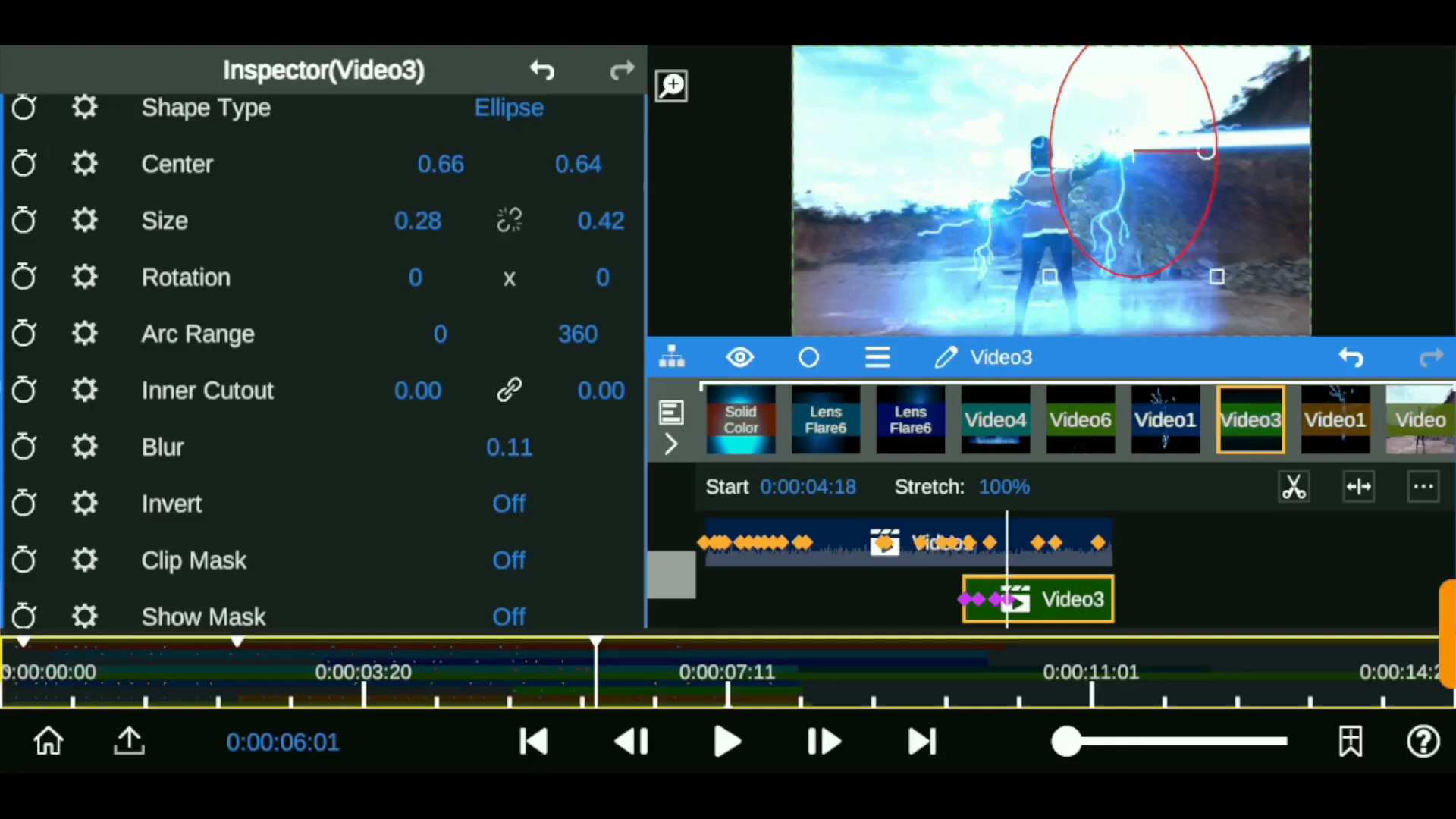
left_click_drag(578, 164, 531, 163)
left_click_drag(417, 220, 470, 219)
left_click_drag(441, 164, 455, 164)
left_click_drag(510, 447, 531, 447)
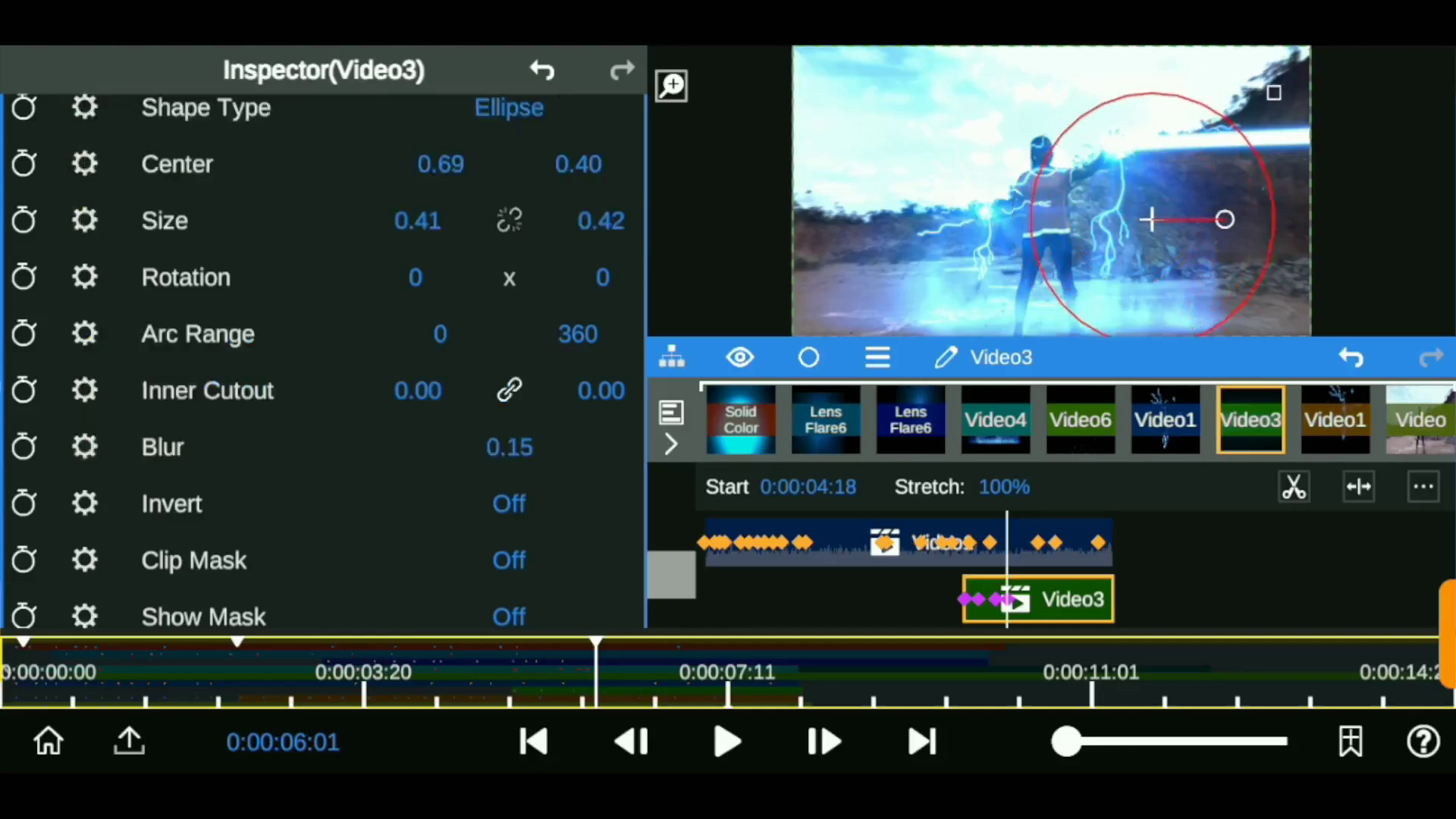
Step: Preview the masked snow, collapse the mask settings, and select Video1
left_click(922, 742)
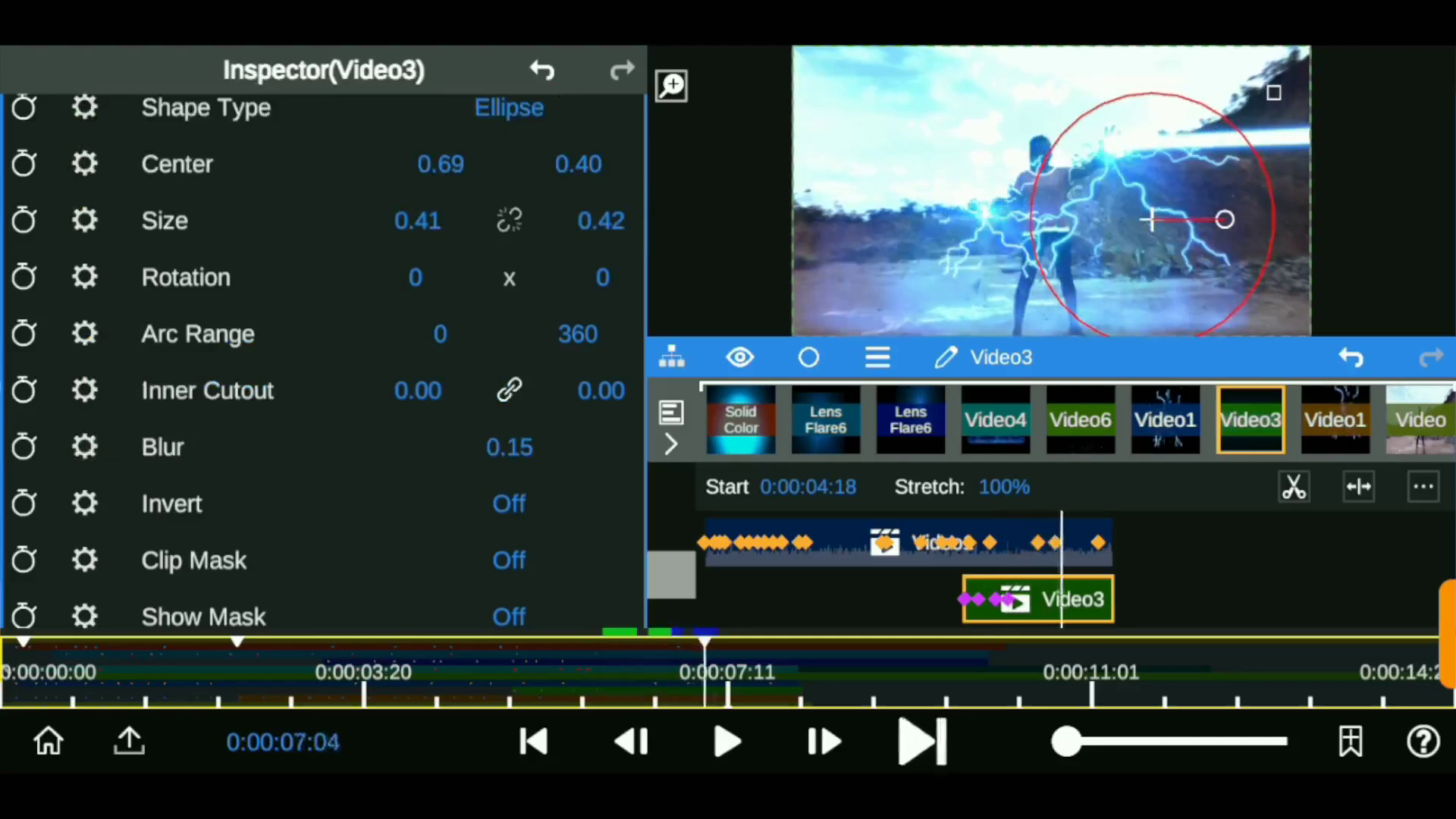
scroll(324, 360, "up", 5)
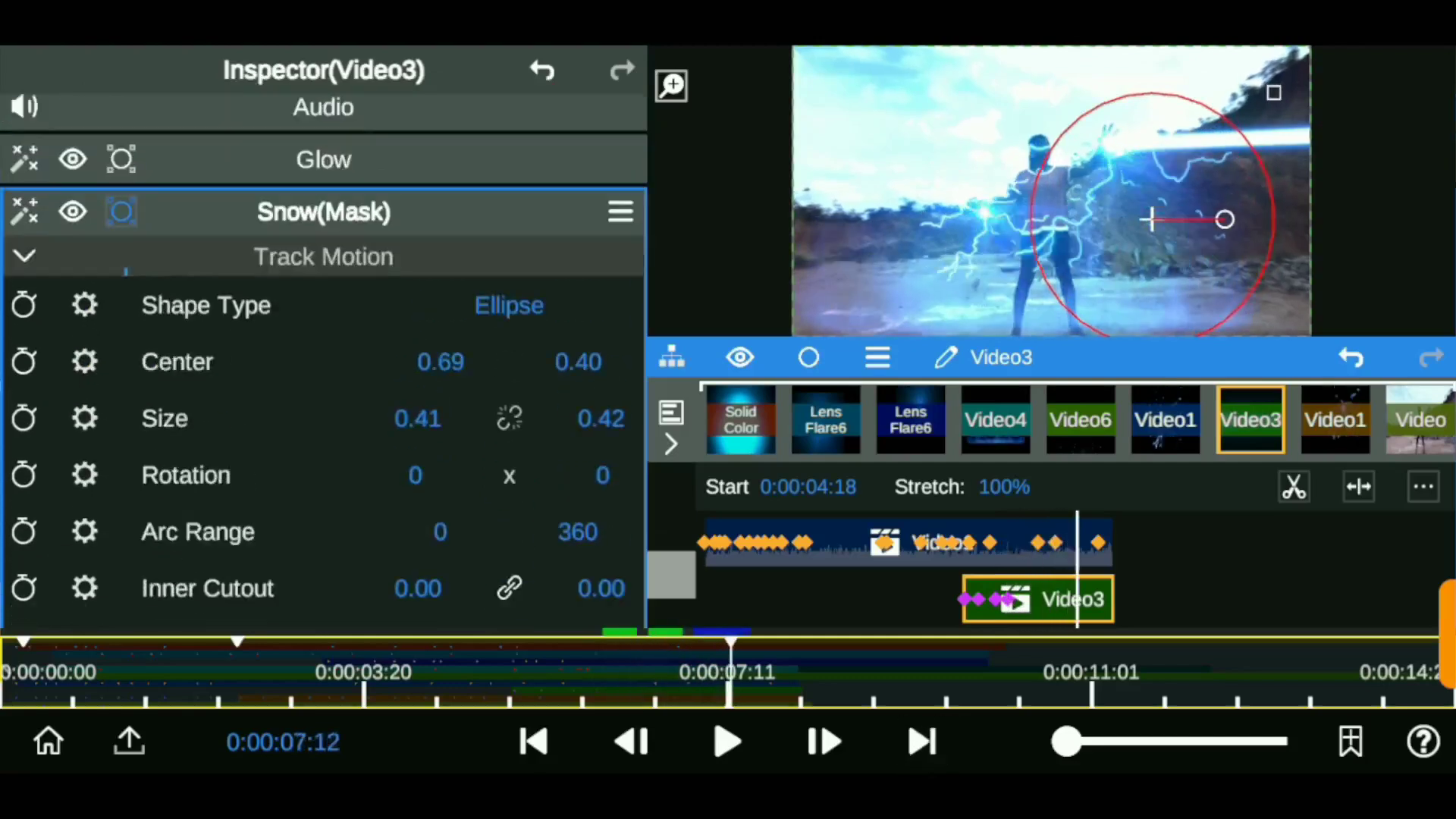
left_click(324, 208)
left_click(1335, 419)
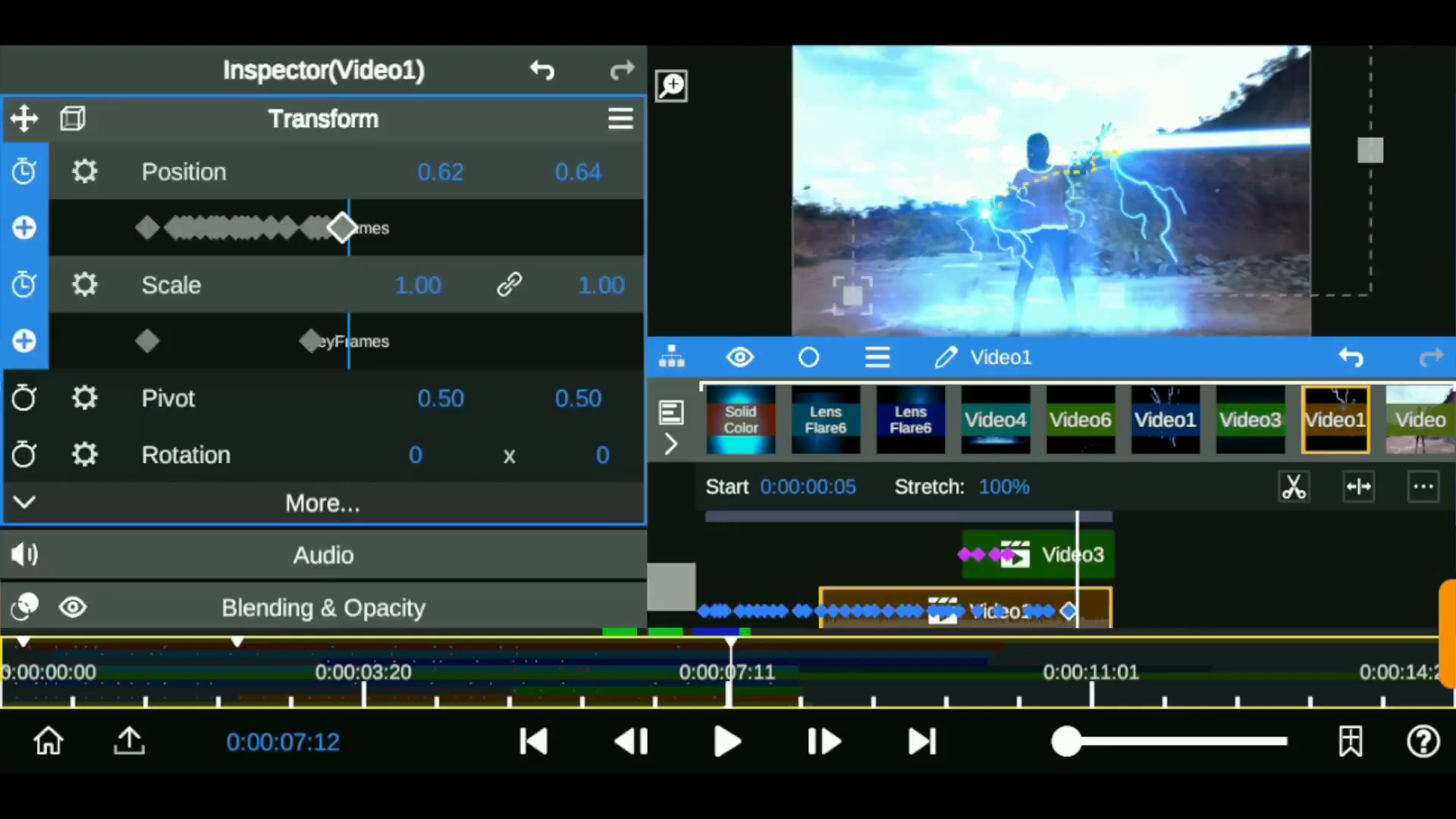
Step: Check the blending settings and the second Video1 layer's 3D transform settings
scroll(323, 360, "down", 1)
left_click(324, 543)
left_click(1165, 419)
left_click(324, 118)
left_click(324, 118)
left_click(324, 118)
Step: Select the Solid Color layer, check its Overlay blending, and play from the start
left_click(741, 419)
scroll(324, 361, "down", 1)
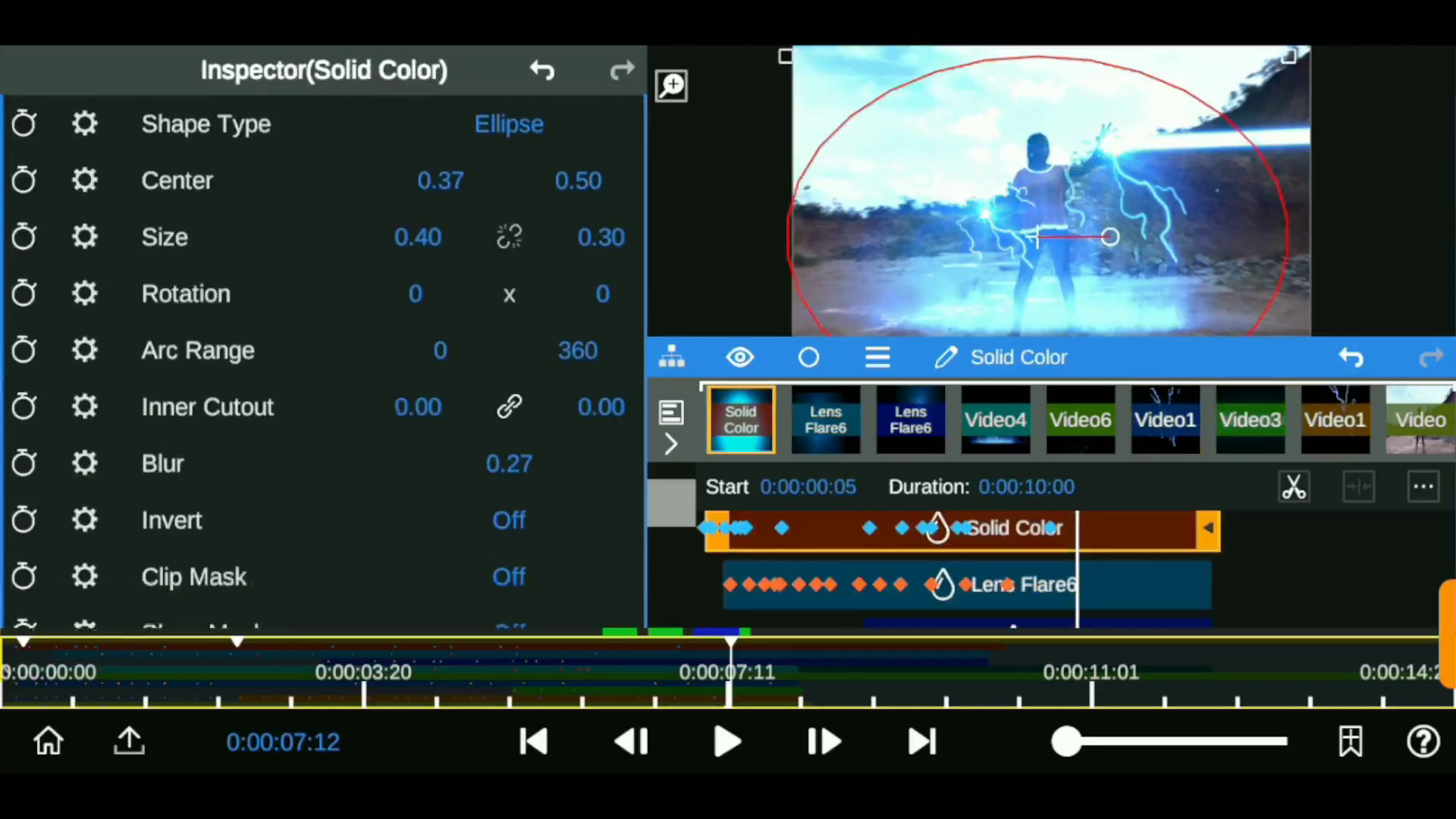
scroll(324, 360, "down", 4)
left_click(324, 539)
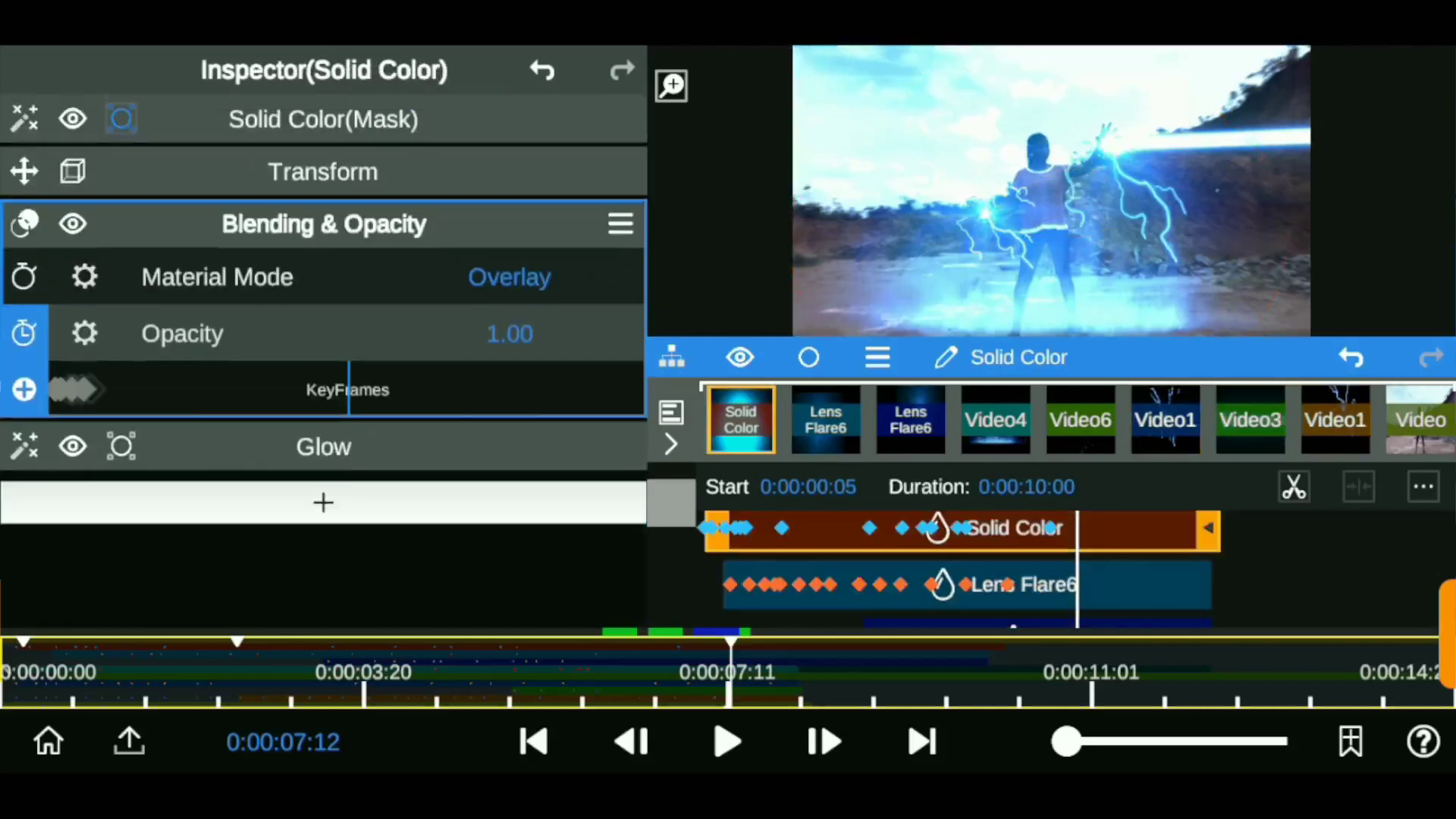
left_click(533, 742)
left_click(726, 742)
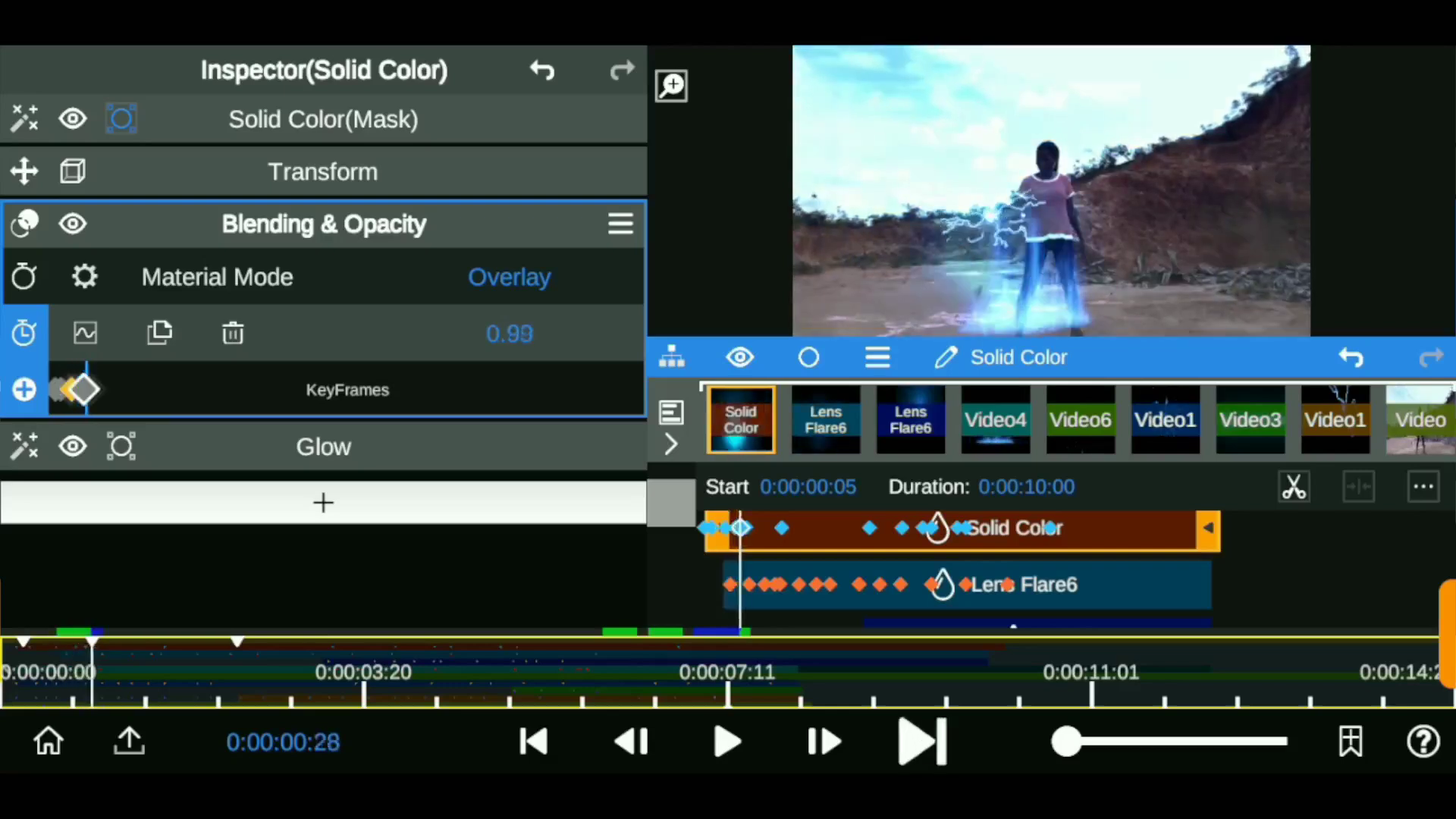
left_click(324, 172)
left_click(324, 171)
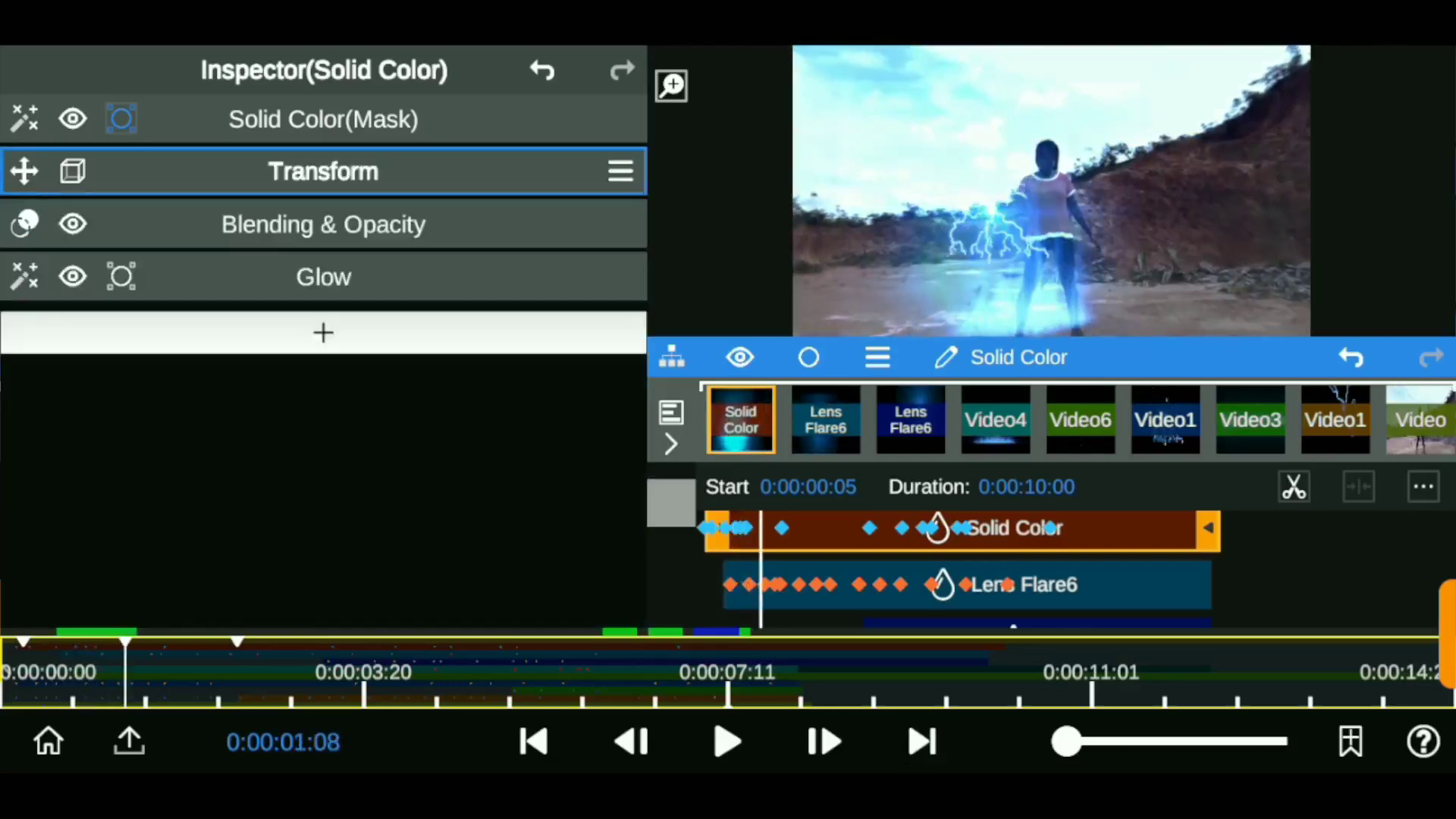
scroll(1077, 419, "left", 2)
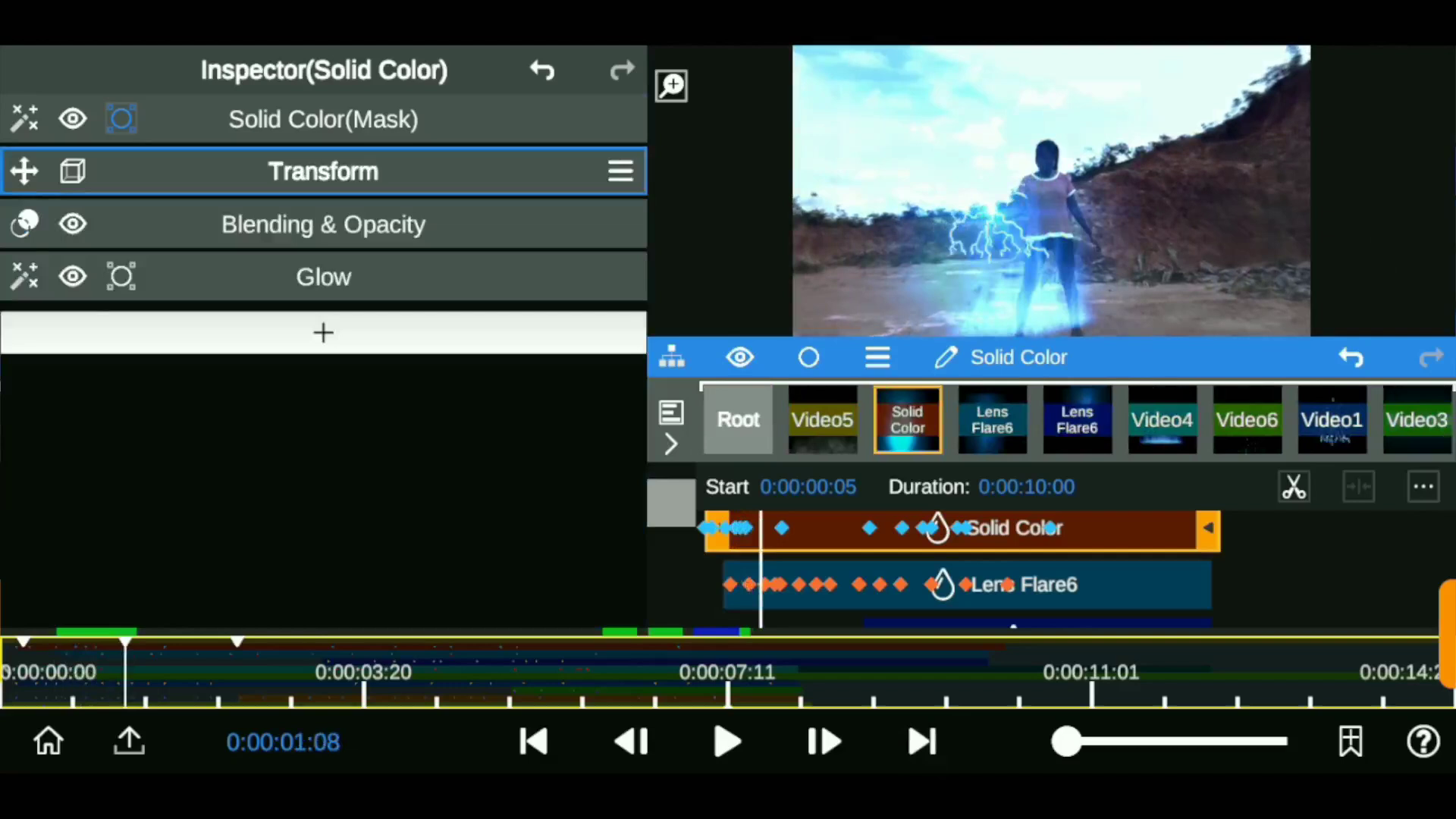
Step: Show the Root project settings and keep the preview resolution at 100%
left_click(738, 419)
left_click(533, 742)
left_click(323, 286)
left_click(323, 135)
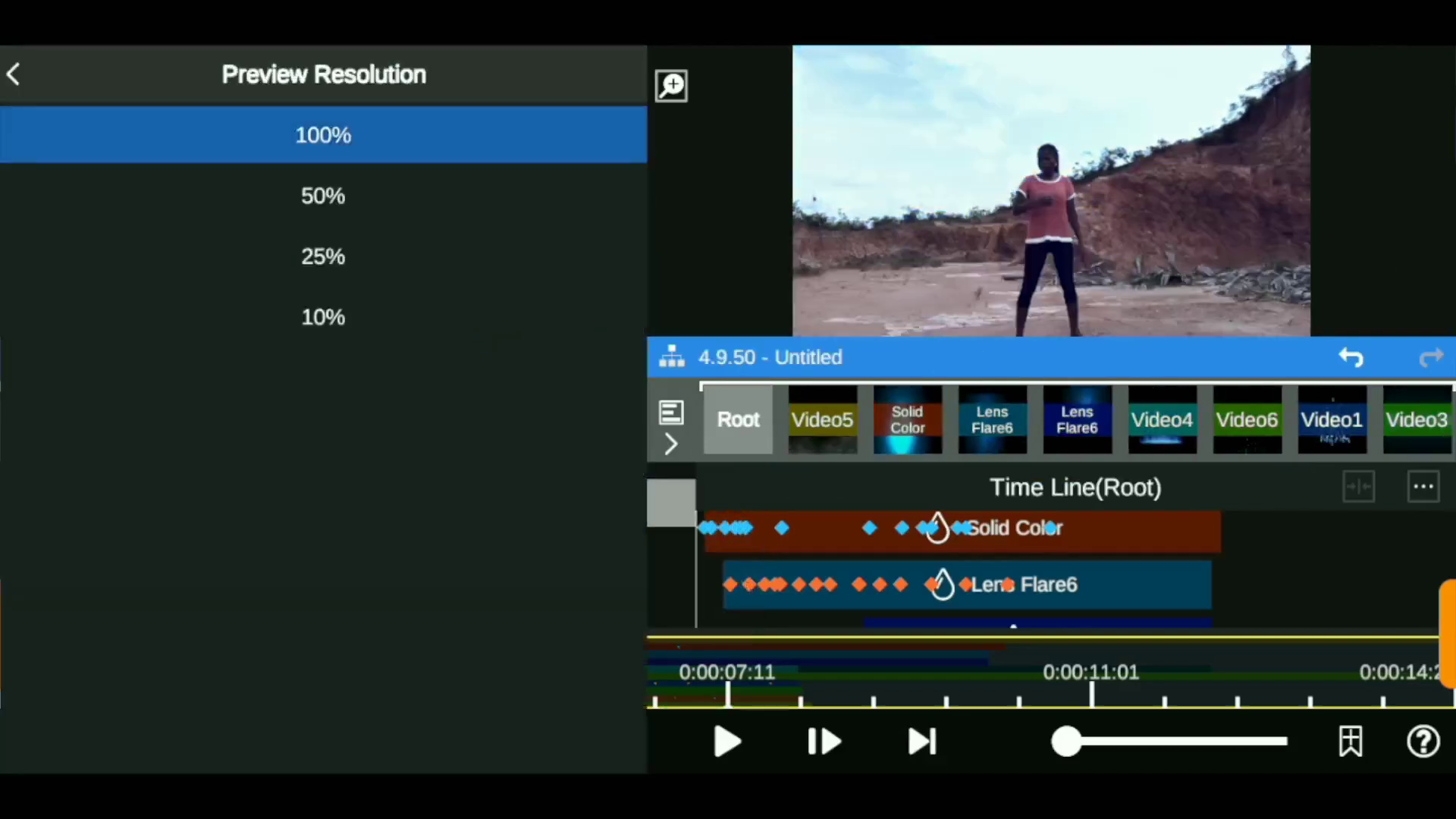
Step: Export the composite at 1080P resolution with Very High quality
left_click(324, 455)
left_click(526, 126)
left_click(526, 249)
left_click(322, 315)
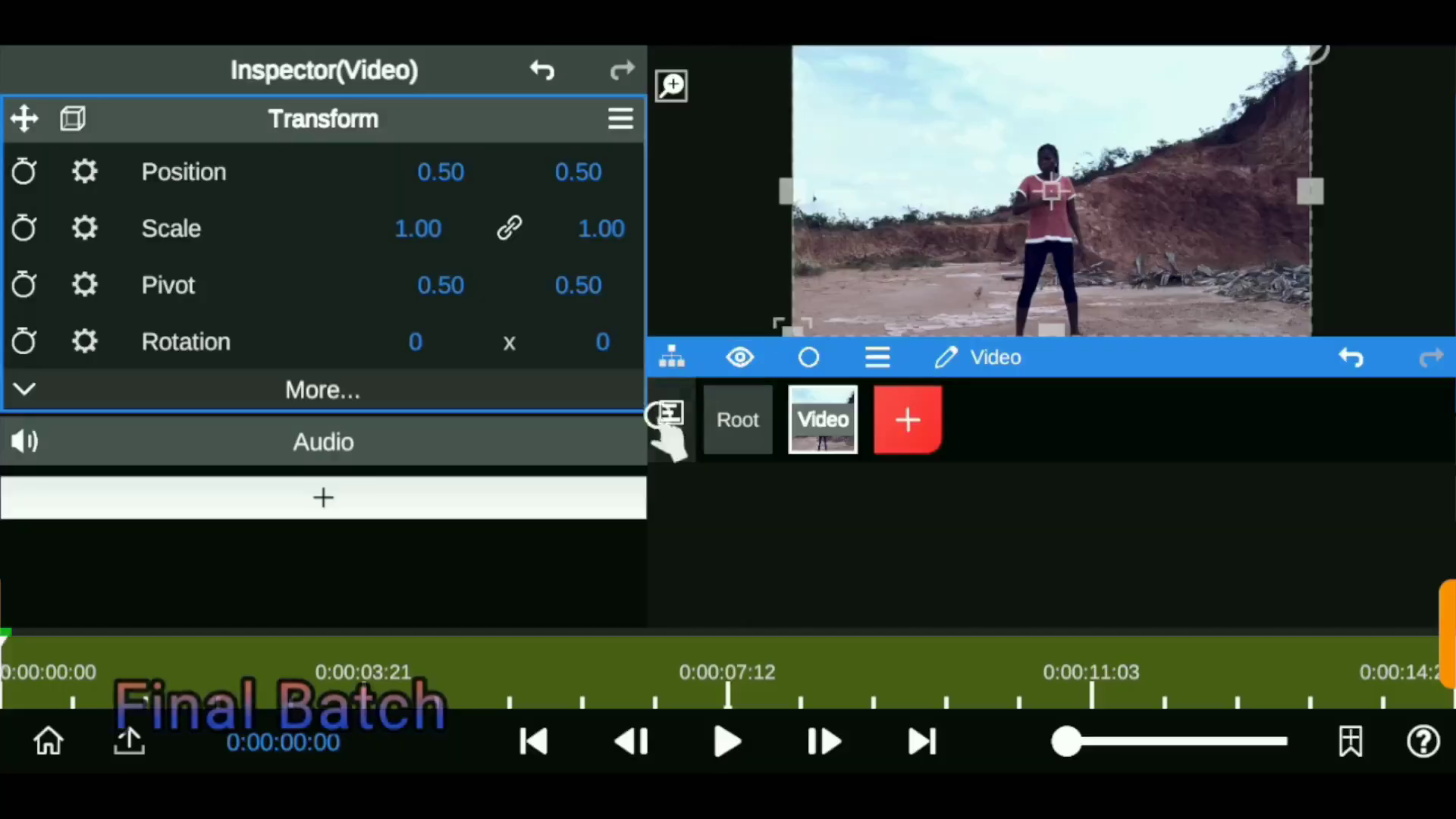
Step: Review the exported clip, delete the extra video copy, and move the playhead to 0:00:02:11
left_click(671, 412)
left_click_drag(1327, 675, 728, 675)
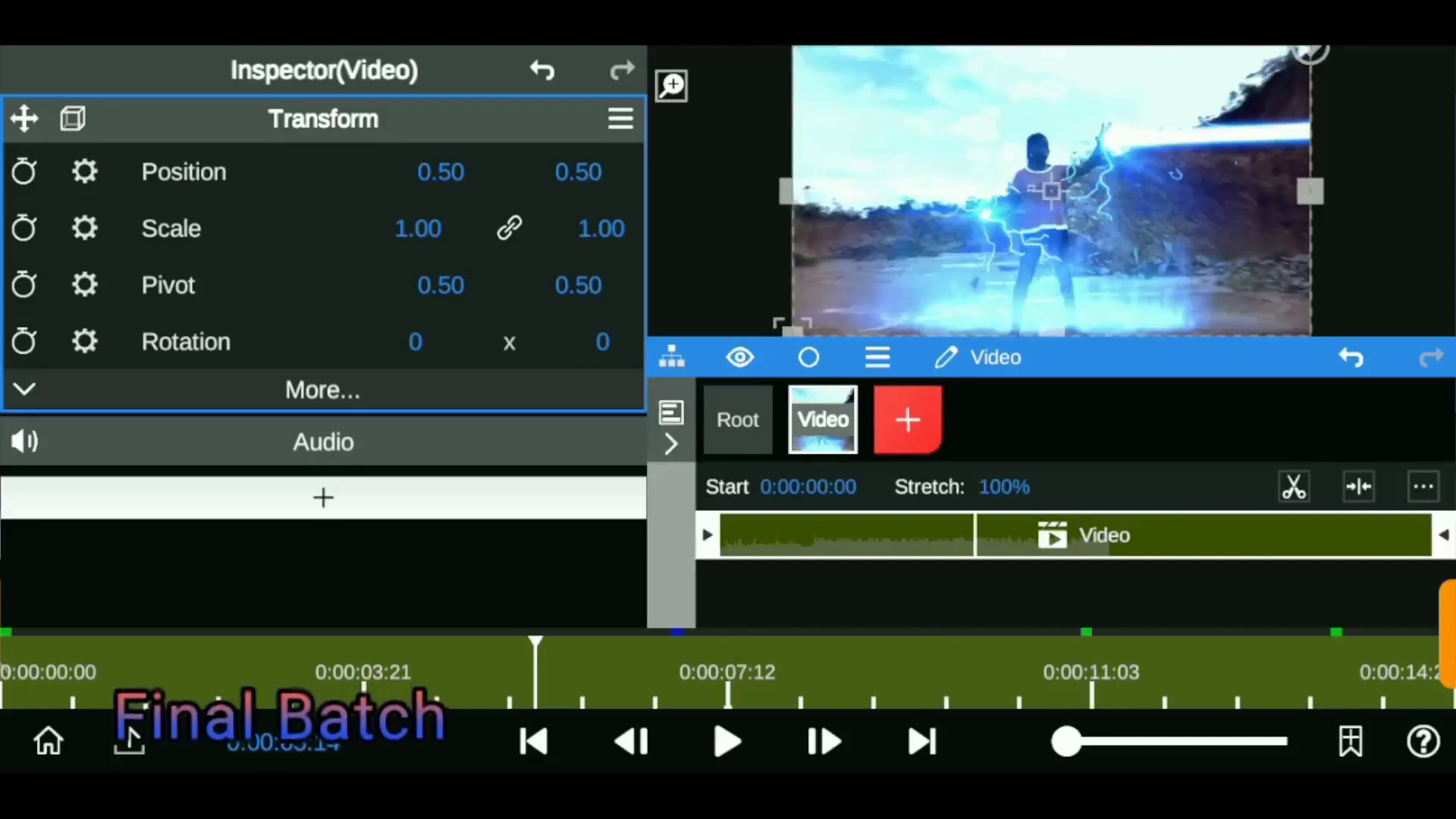
mouse_move(535, 675)
left_mouse_down()
mouse_move(302, 675)
mouse_move(385, 675)
left_mouse_up()
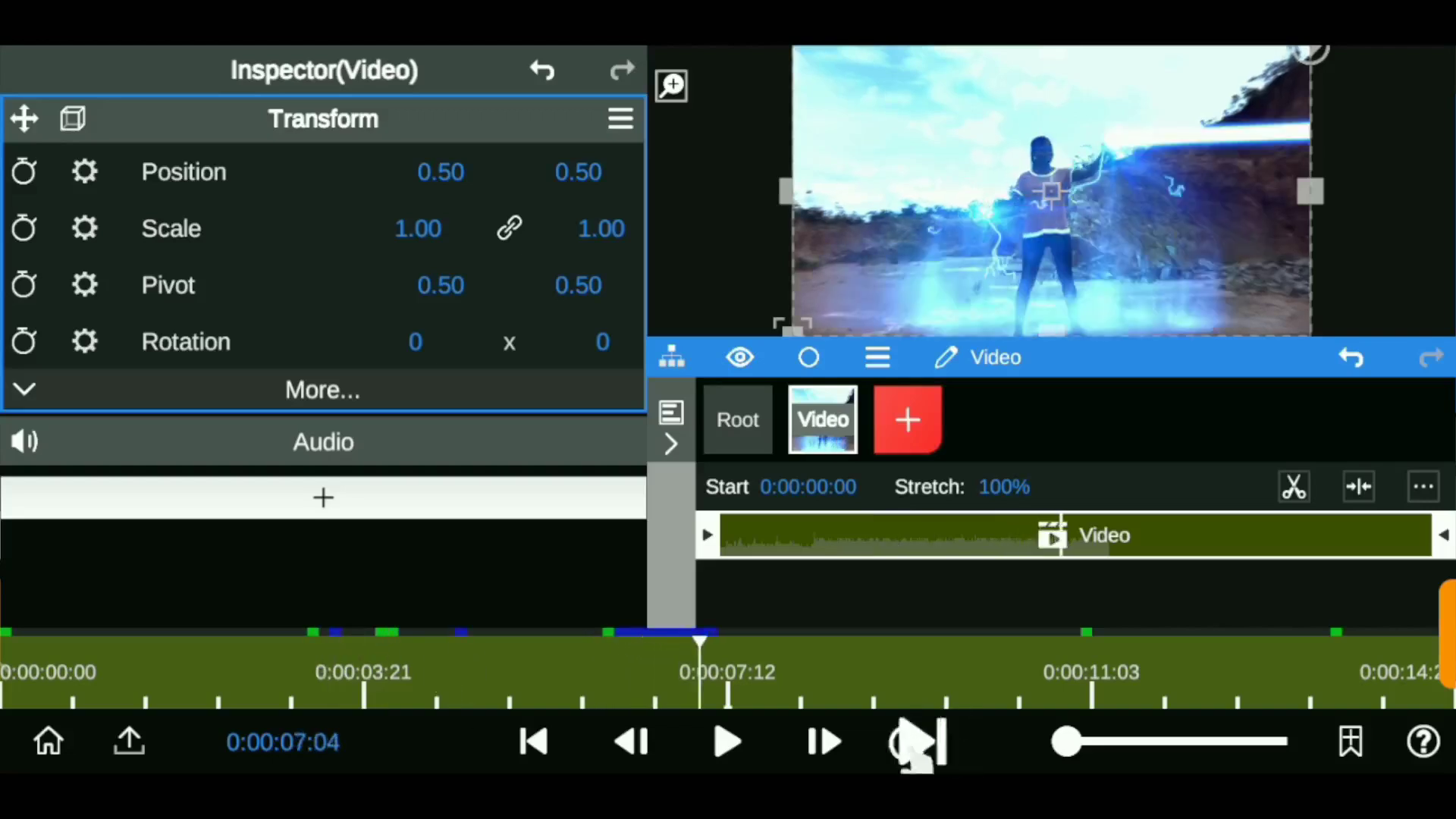
left_click(918, 751)
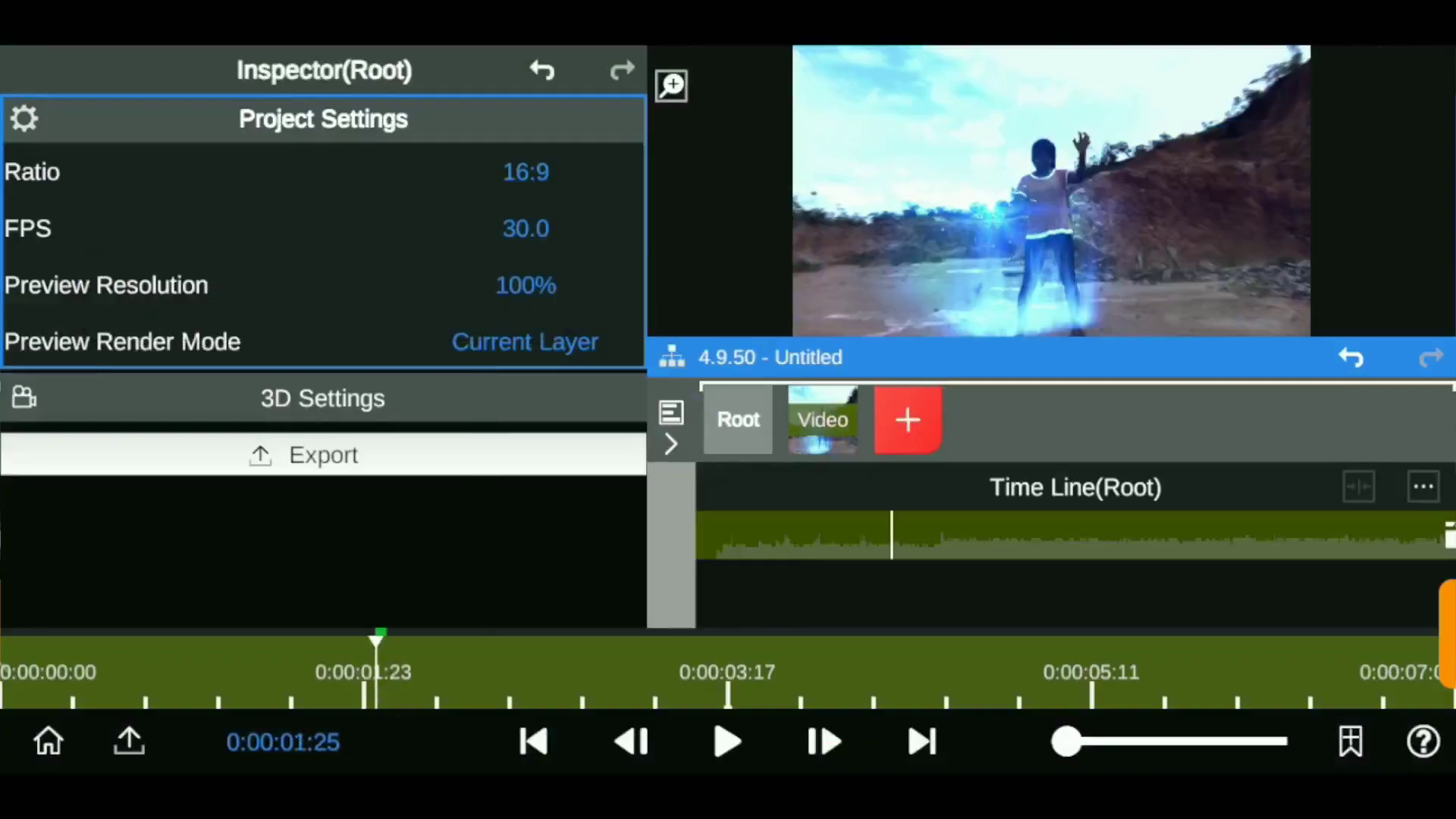
left_click(923, 742)
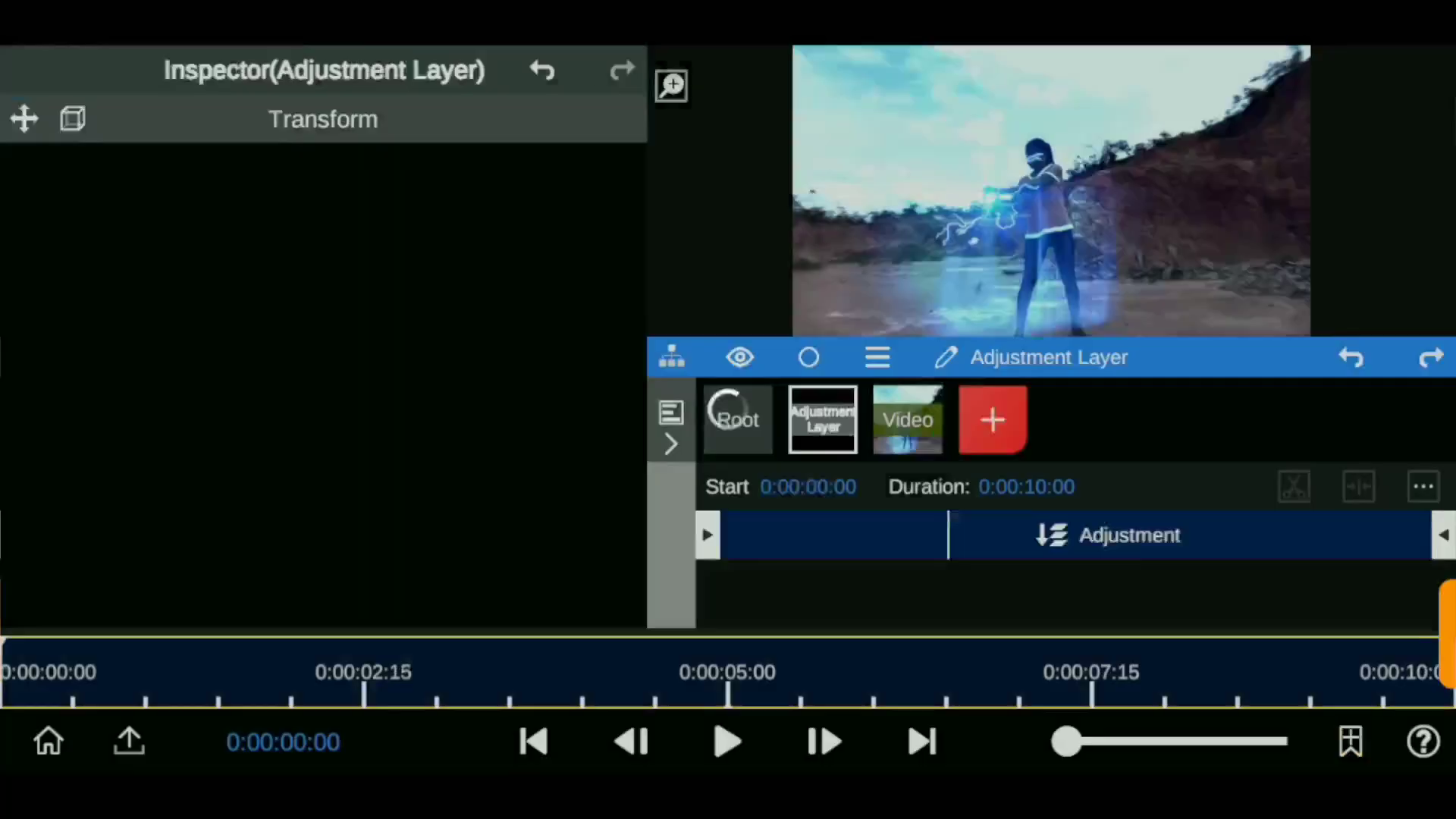
Step: Add an adjustment layer starting at 0:00:02:11
left_click(734, 414)
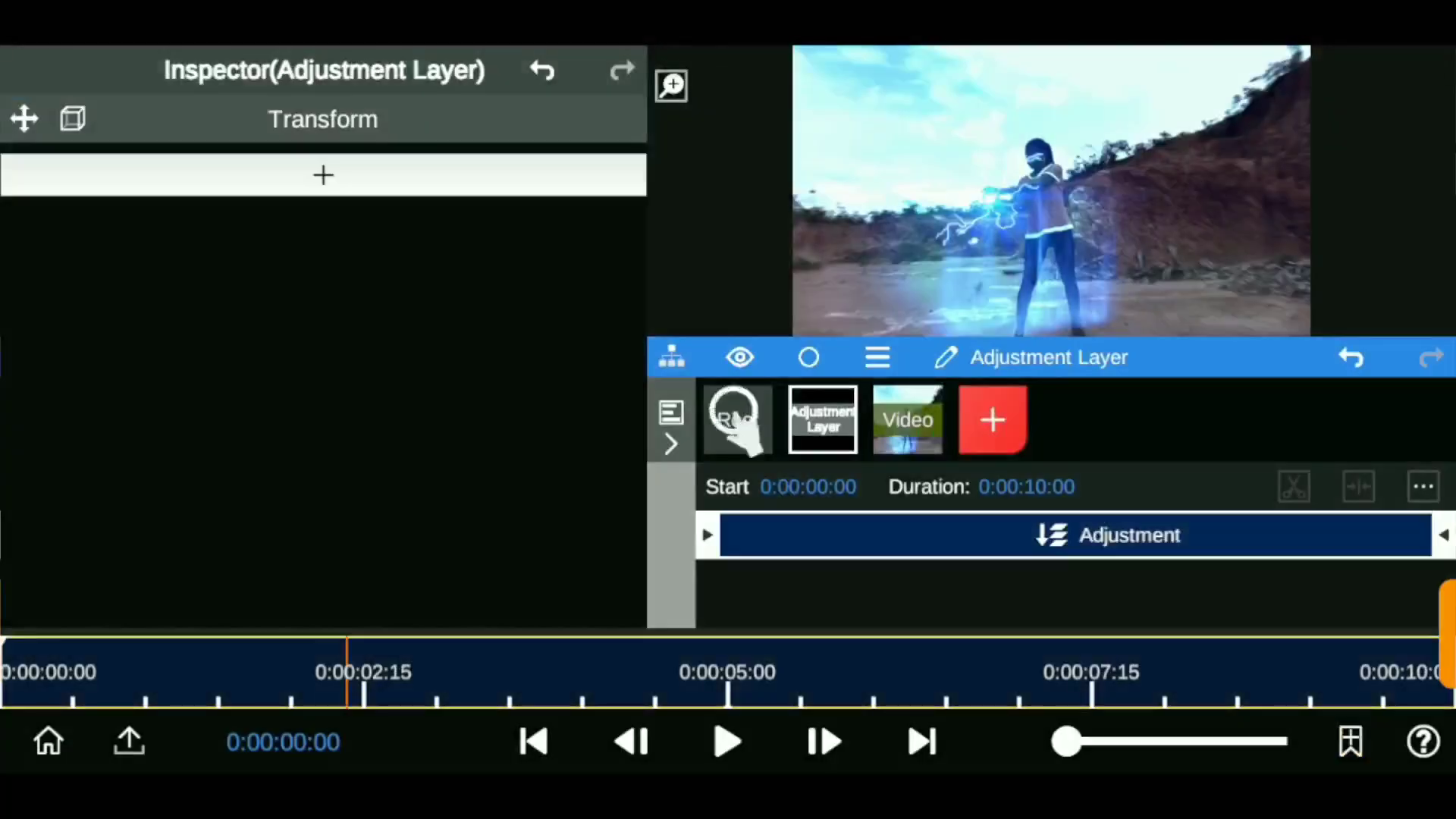
left_click(823, 419)
left_click_drag(708, 535, 886, 535)
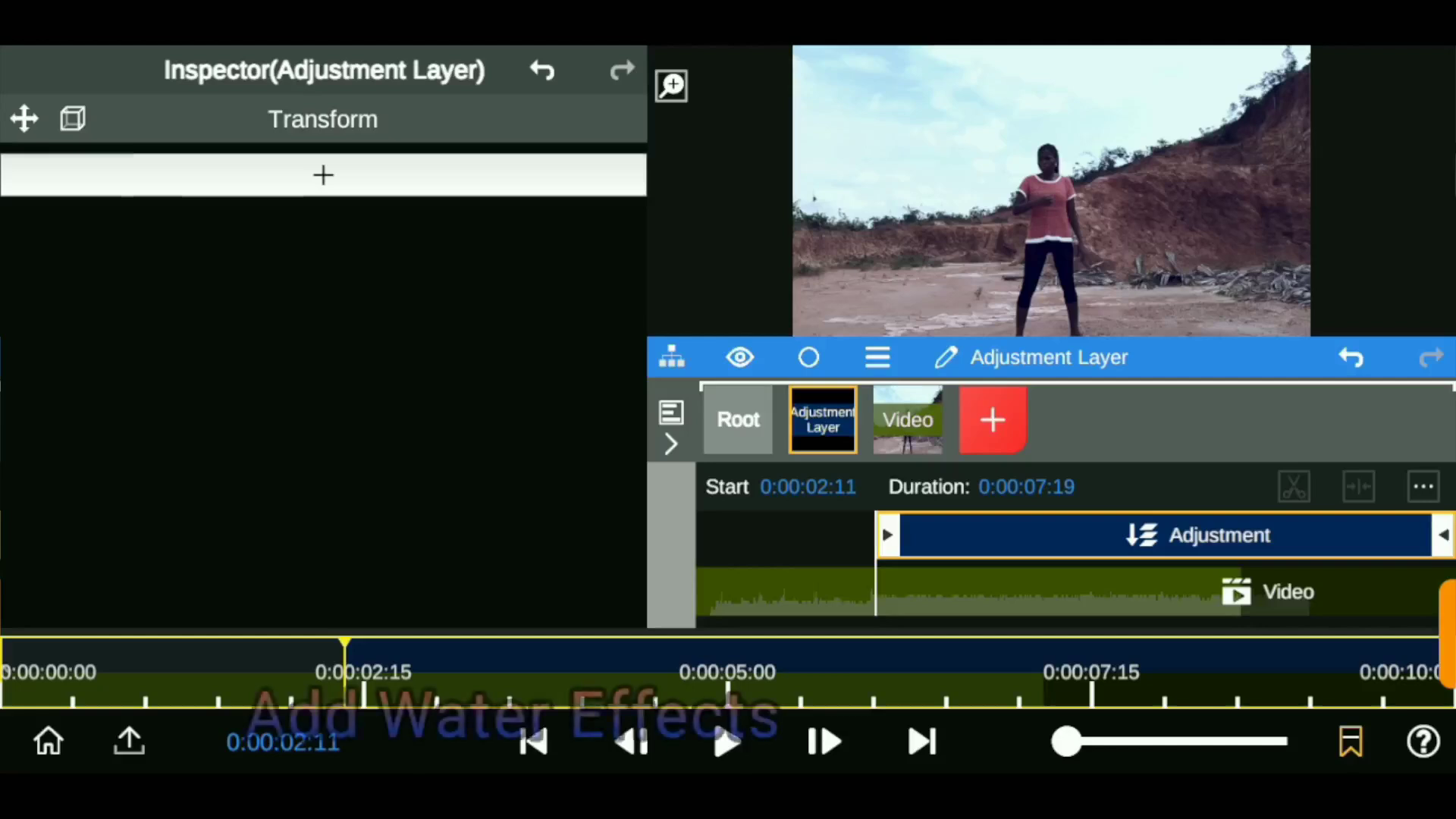
Step: Apply the Nature Water effect to the adjustment layer and expand its Fbm settings
left_click(323, 174)
left_click(190, 250)
left_click(296, 141)
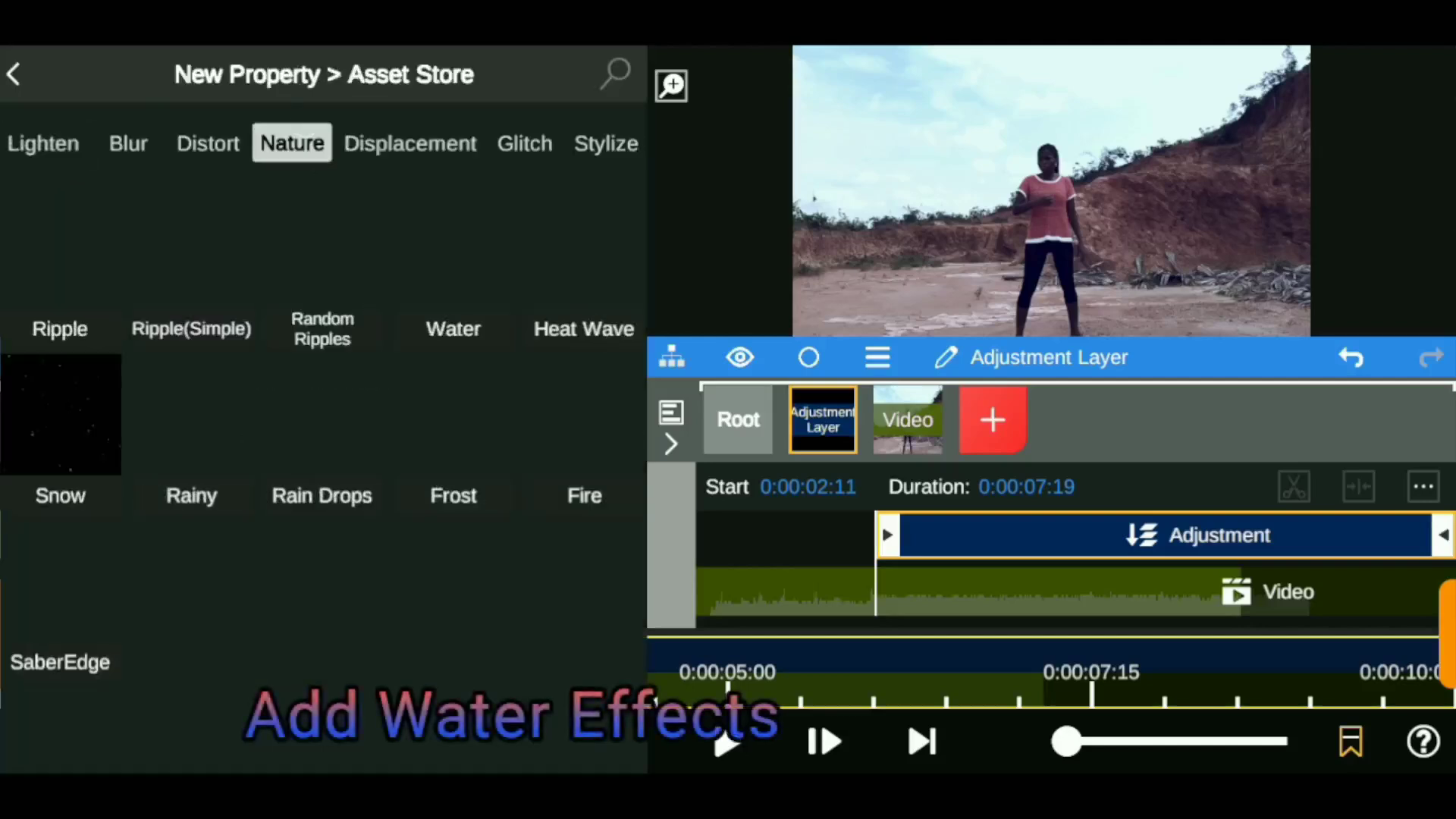
left_click(453, 328)
left_click(323, 442)
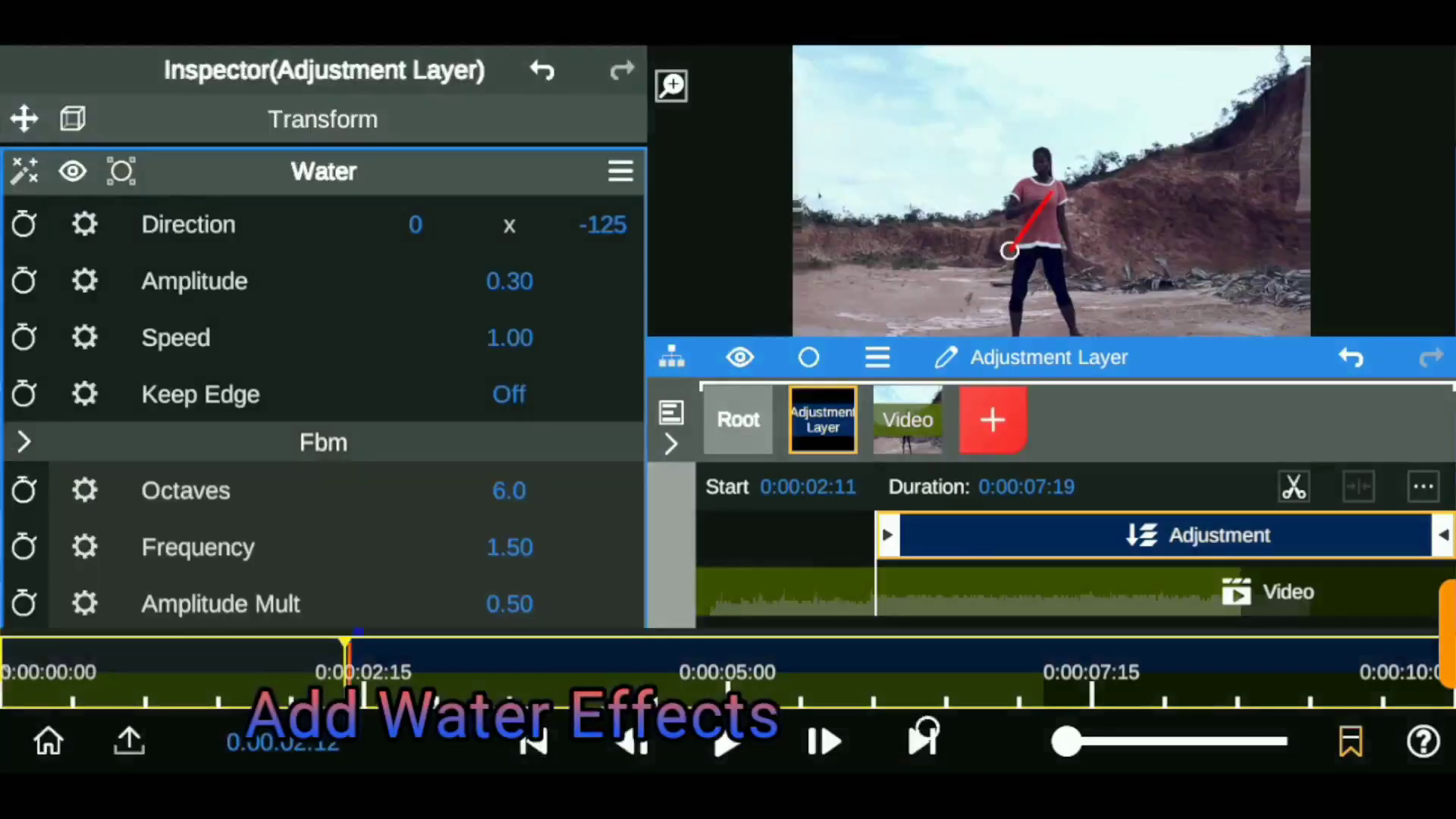
Step: Give the Water effect a rectangular mask centered at Y 0.39
left_click(121, 170)
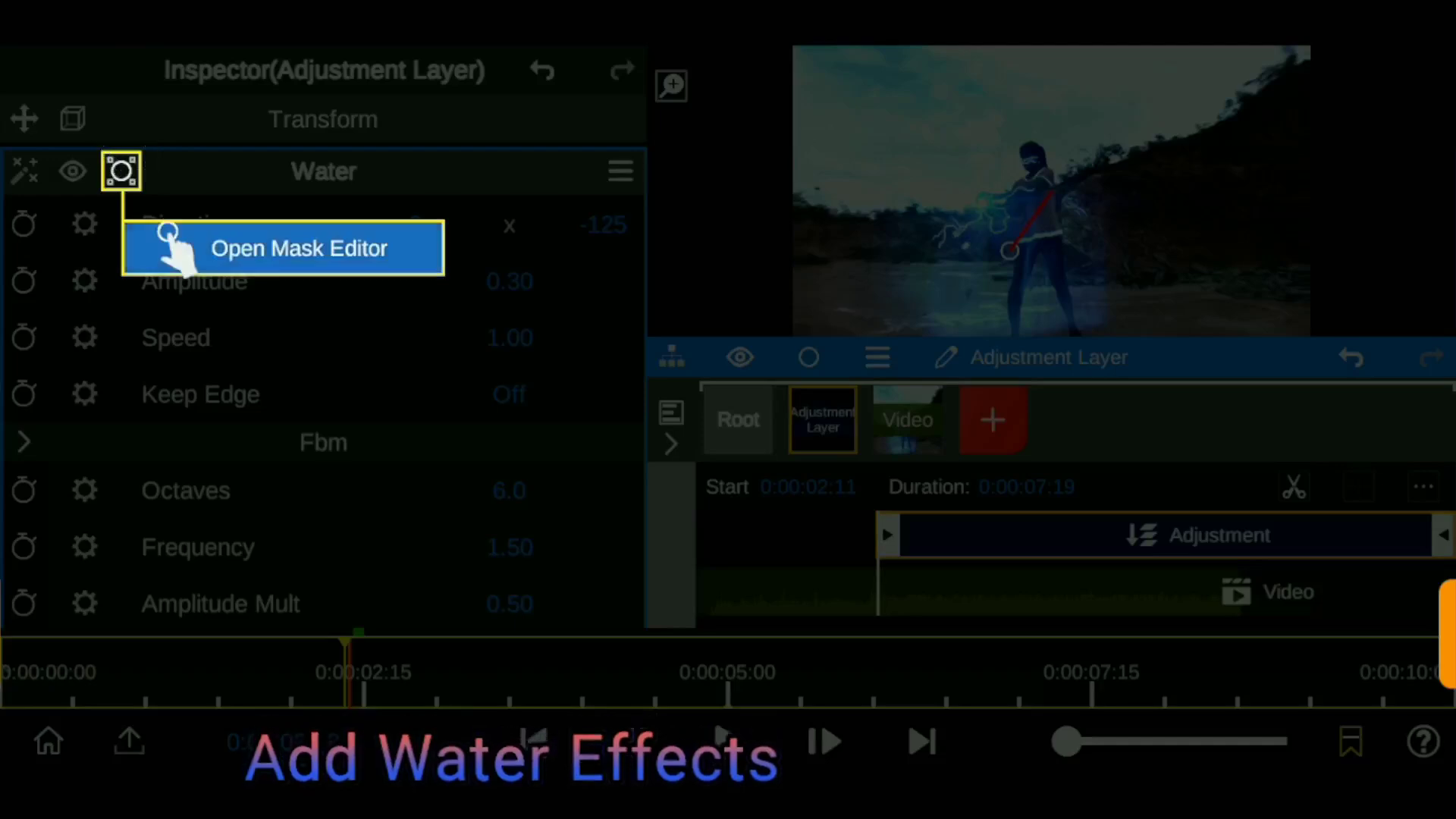
left_click_drag(578, 280, 596, 315)
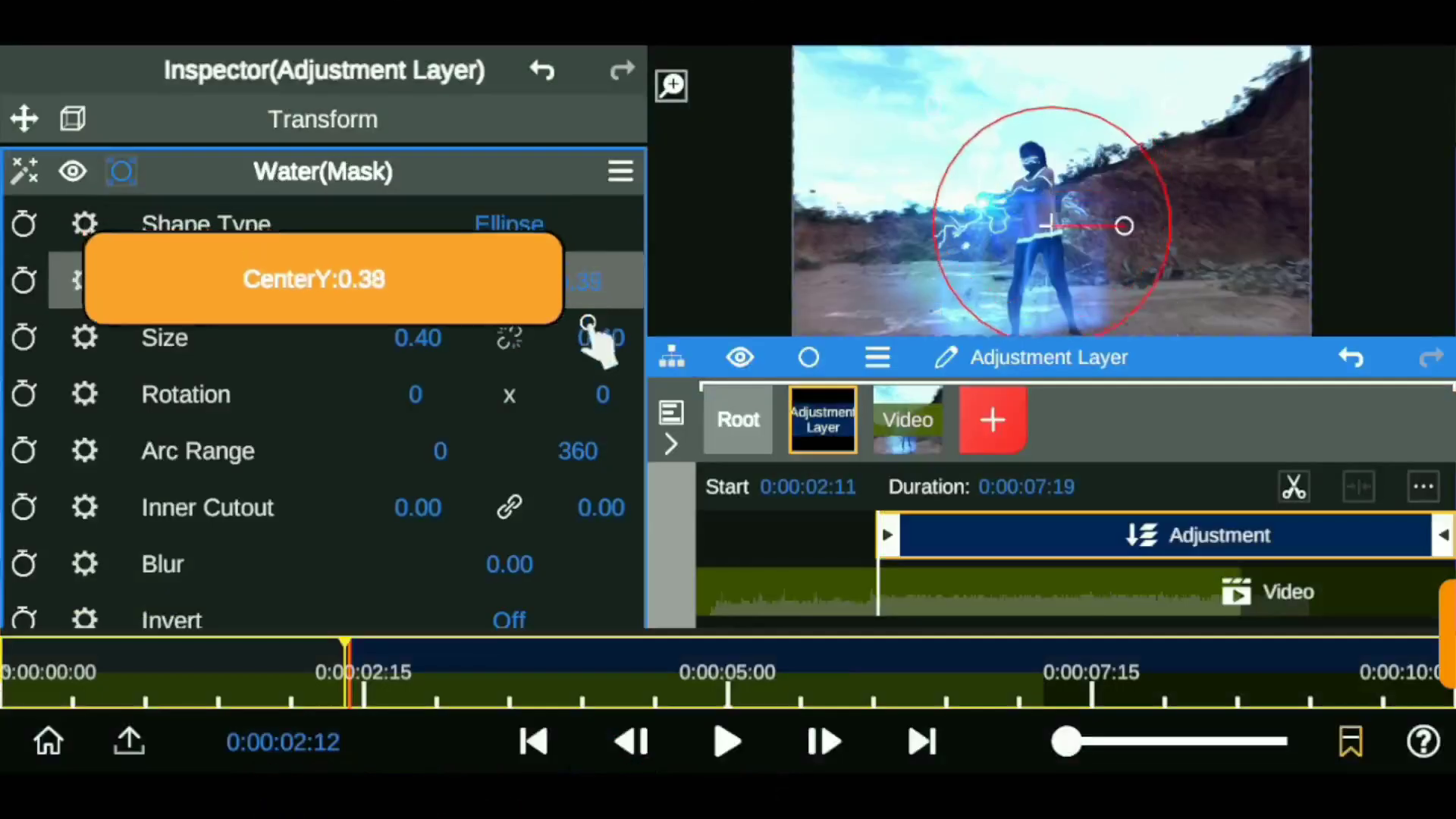
left_click(318, 221)
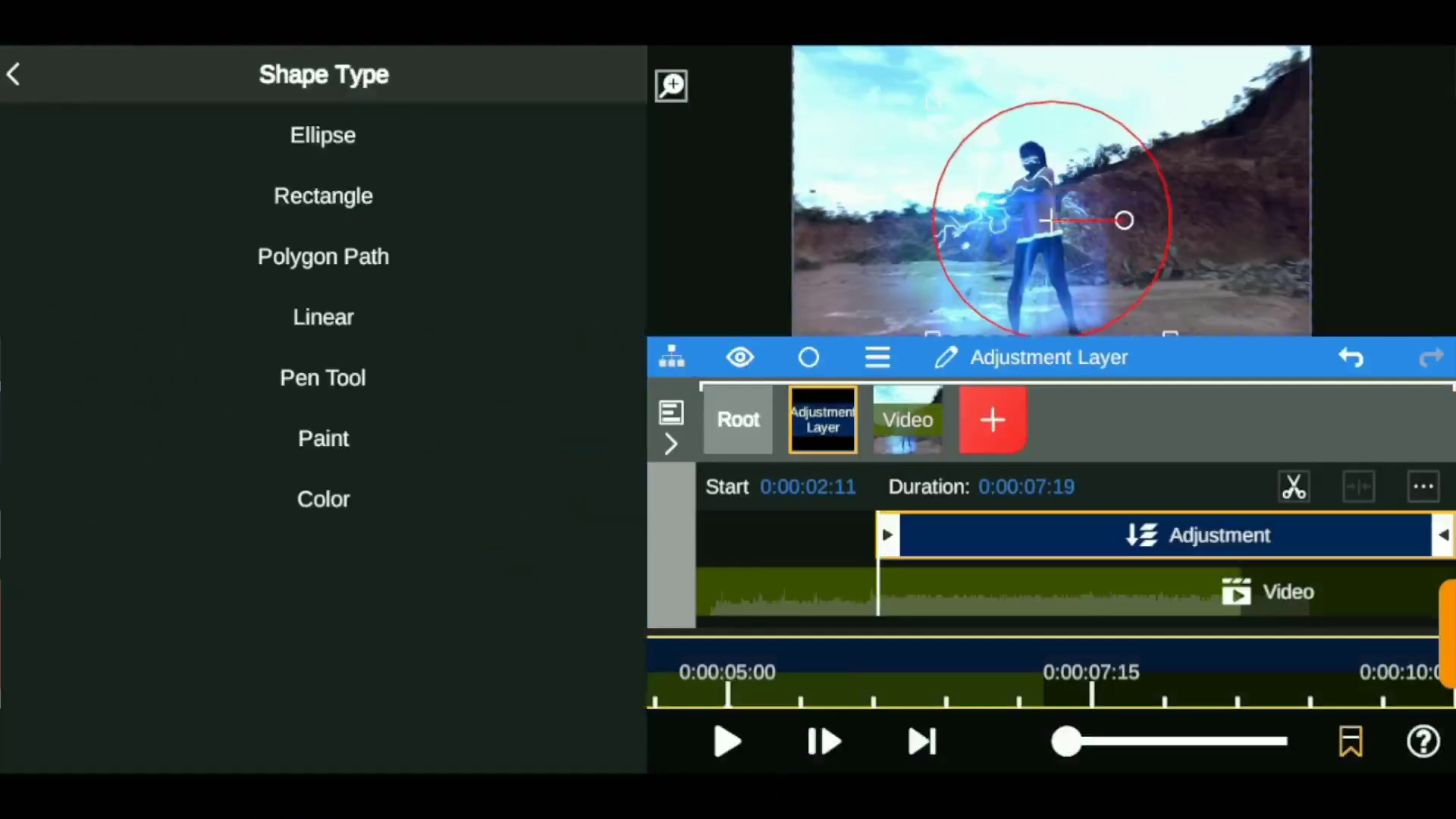
left_click(318, 195)
left_click_drag(592, 261, 596, 256)
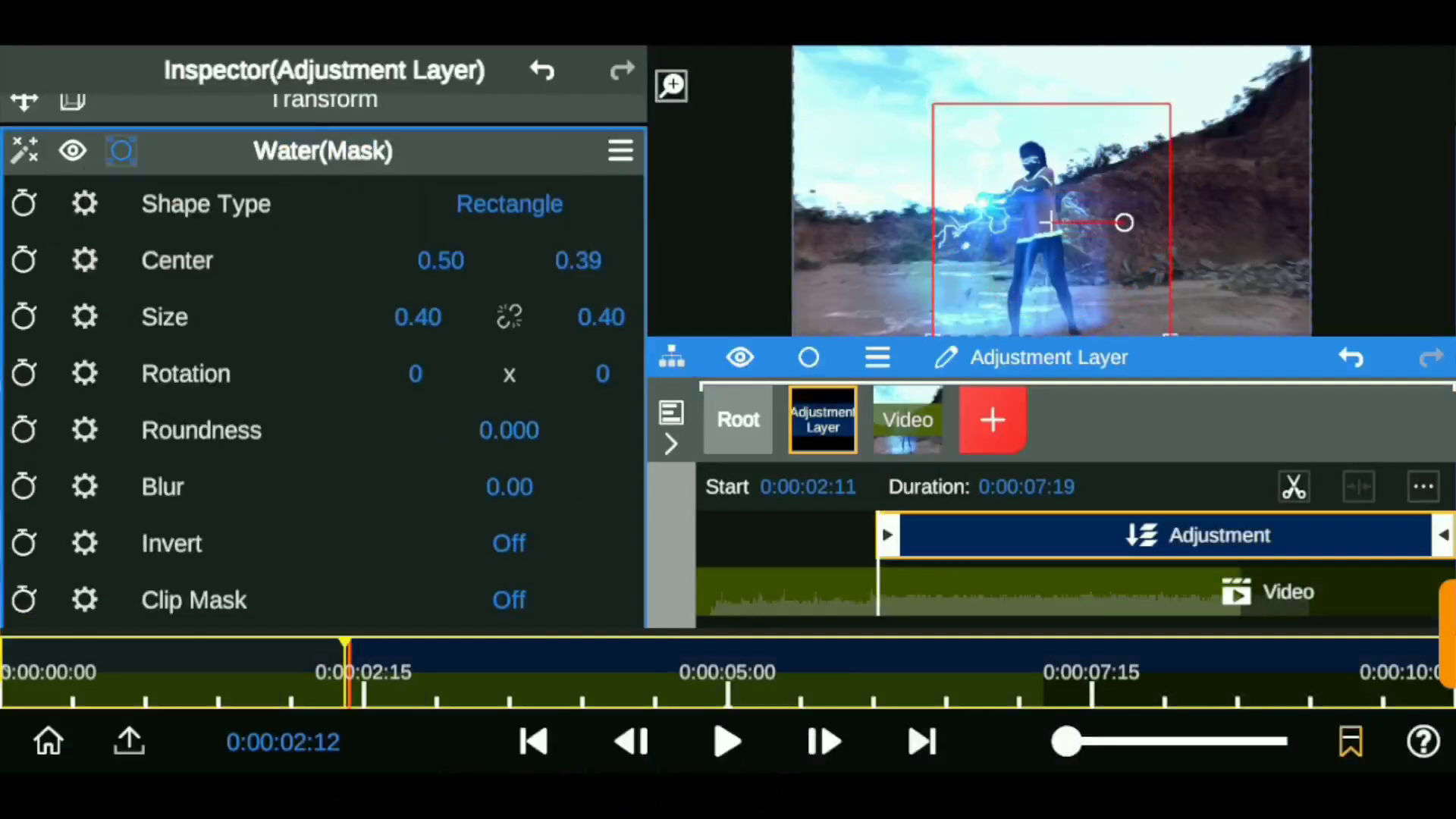
Step: Widen the mask to 0.78, blur it 0.09, and lower Water amplitude to 0.05
left_click_drag(426, 301, 504, 199)
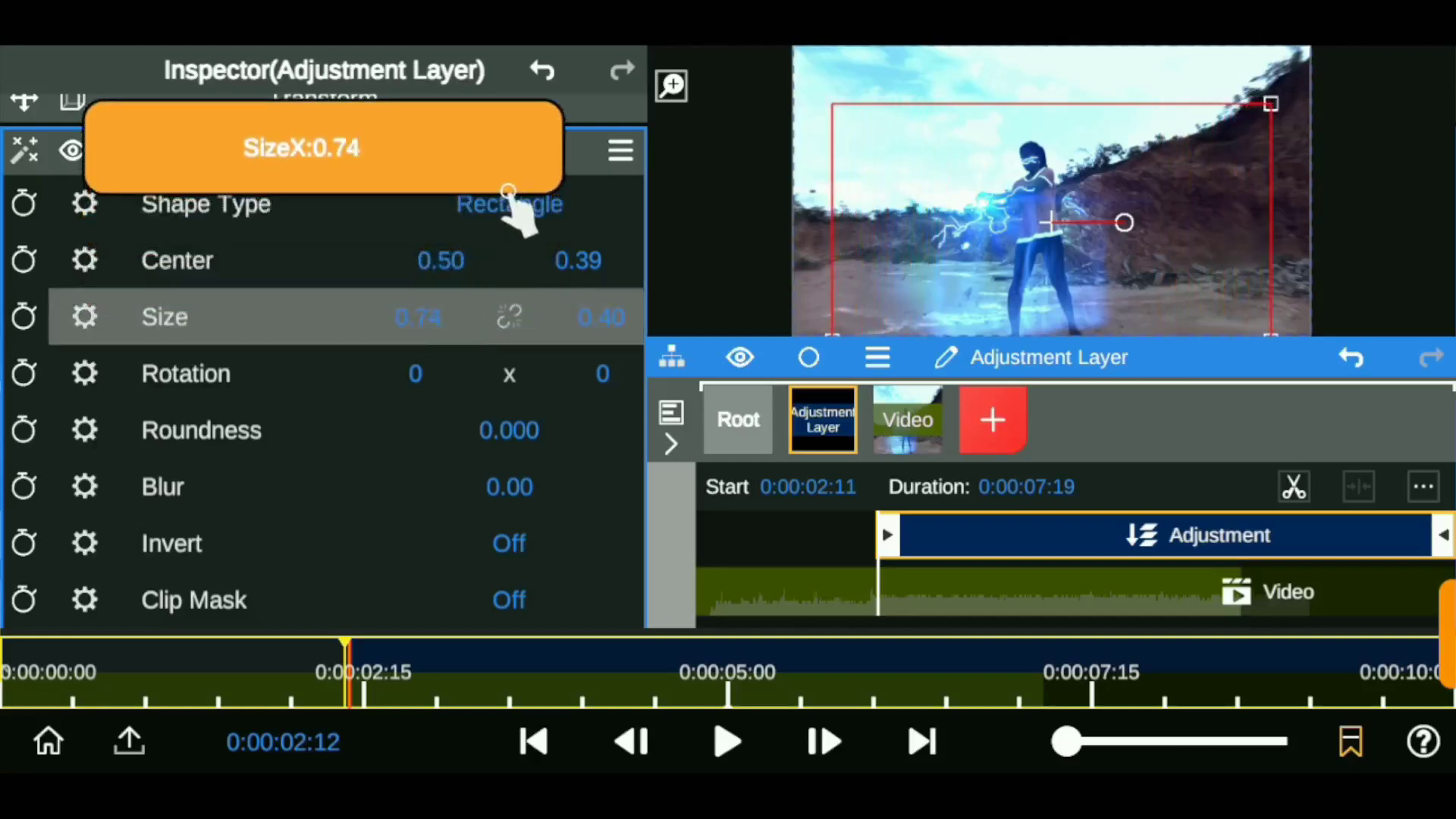
left_click_drag(508, 189, 524, 189)
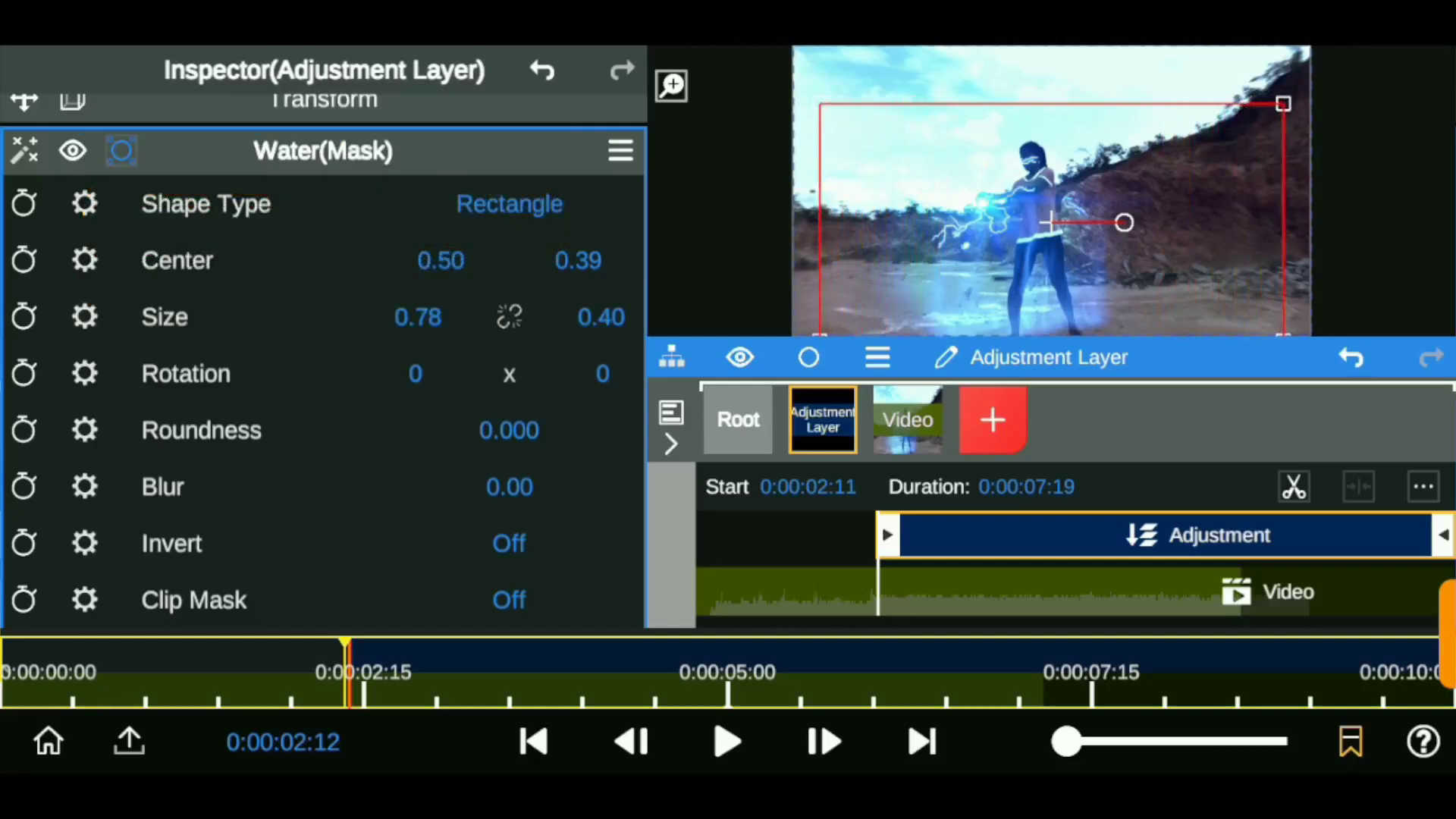
left_click_drag(509, 486, 537, 399)
scroll(322, 379, "down", 2)
scroll(322, 379, "up", 2)
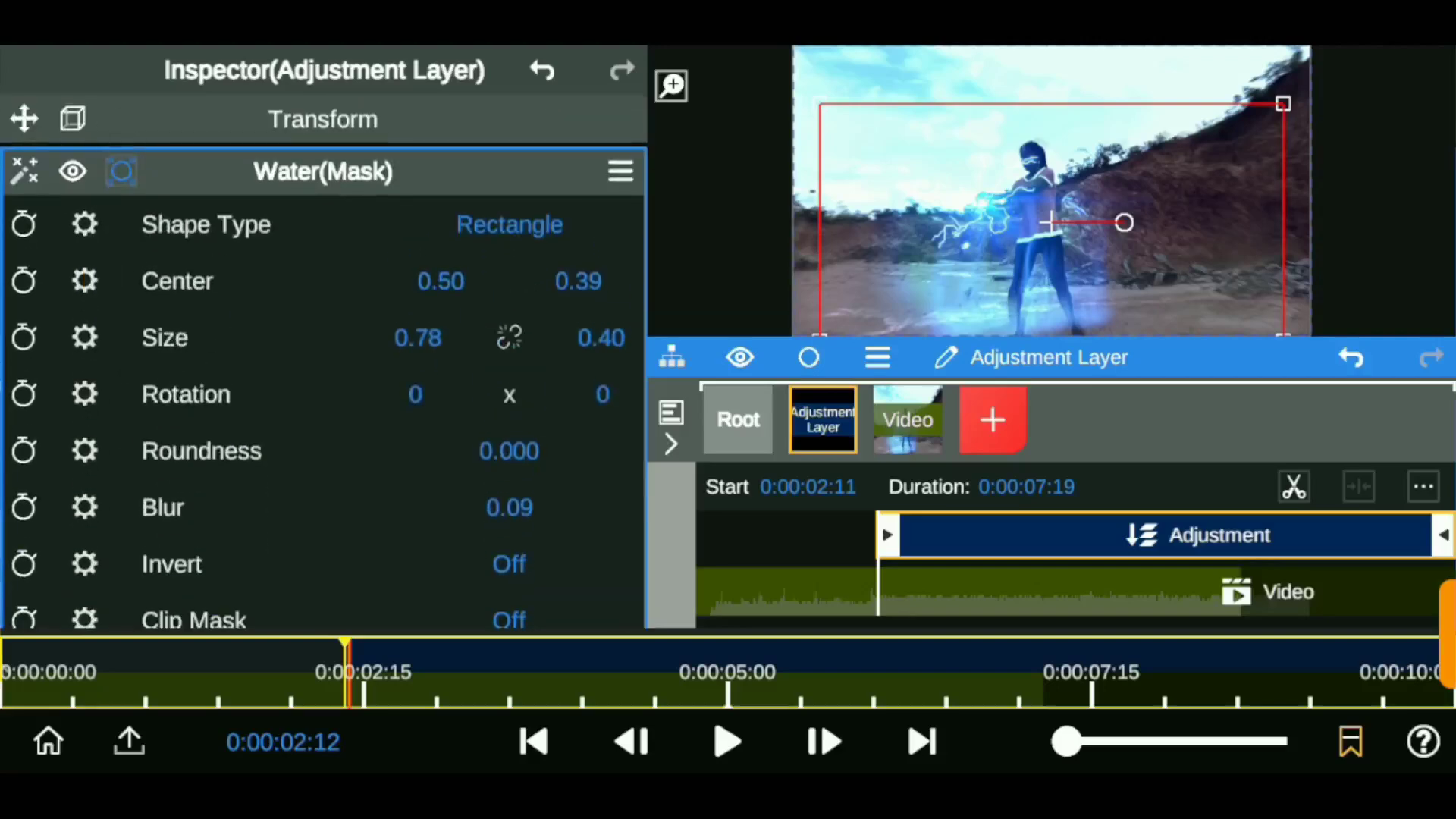
mouse_move(510, 280)
left_mouse_down()
mouse_move(529, 259)
mouse_move(541, 298)
mouse_move(589, 283)
mouse_move(595, 333)
left_mouse_up()
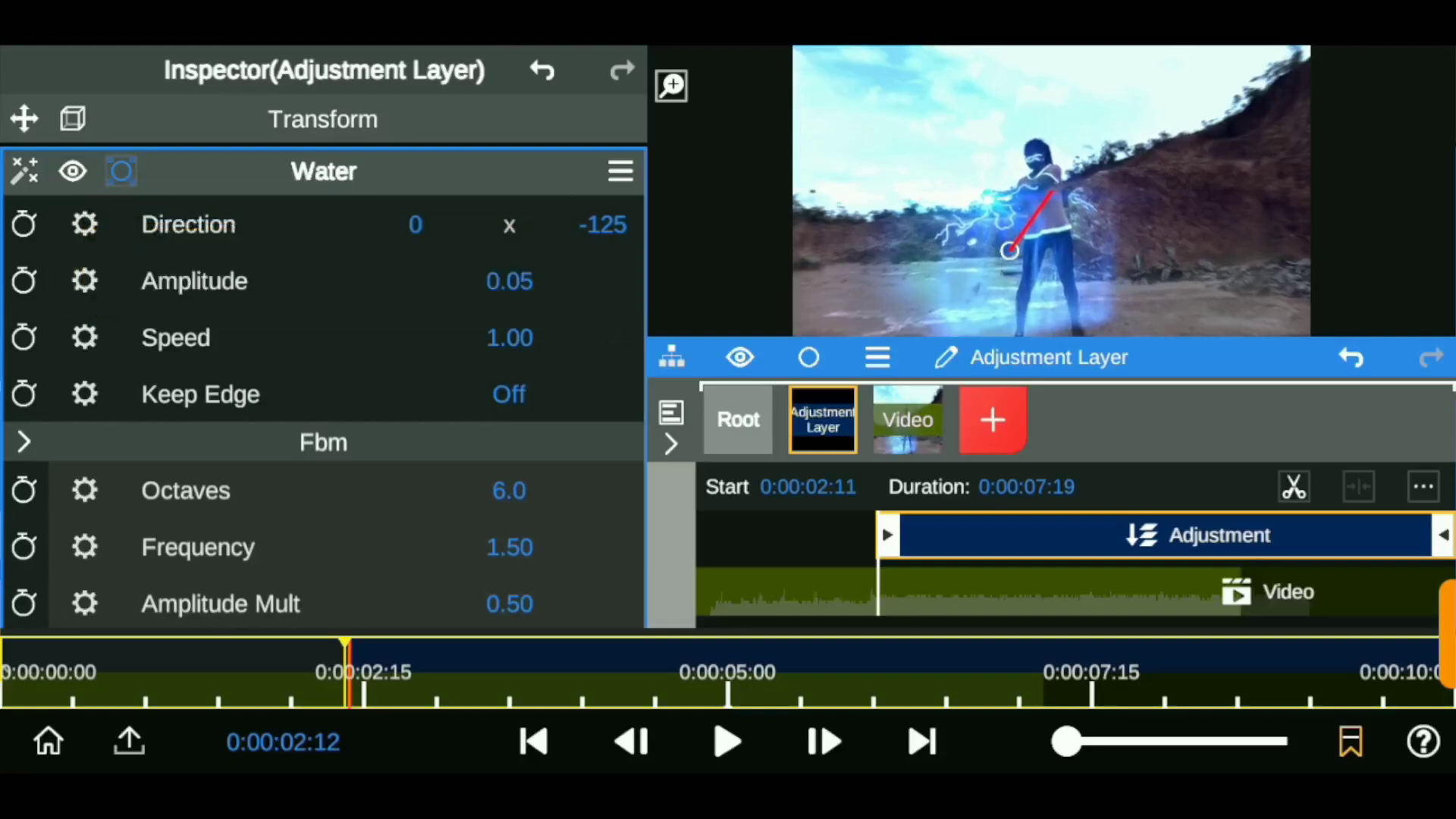
Step: Set the Water Fbm Frequency to 1.43 and Amplitude Mult to 0.30
mouse_move(523, 548)
left_mouse_down()
mouse_move(546, 553)
mouse_move(549, 526)
mouse_move(595, 552)
mouse_move(618, 609)
left_mouse_up()
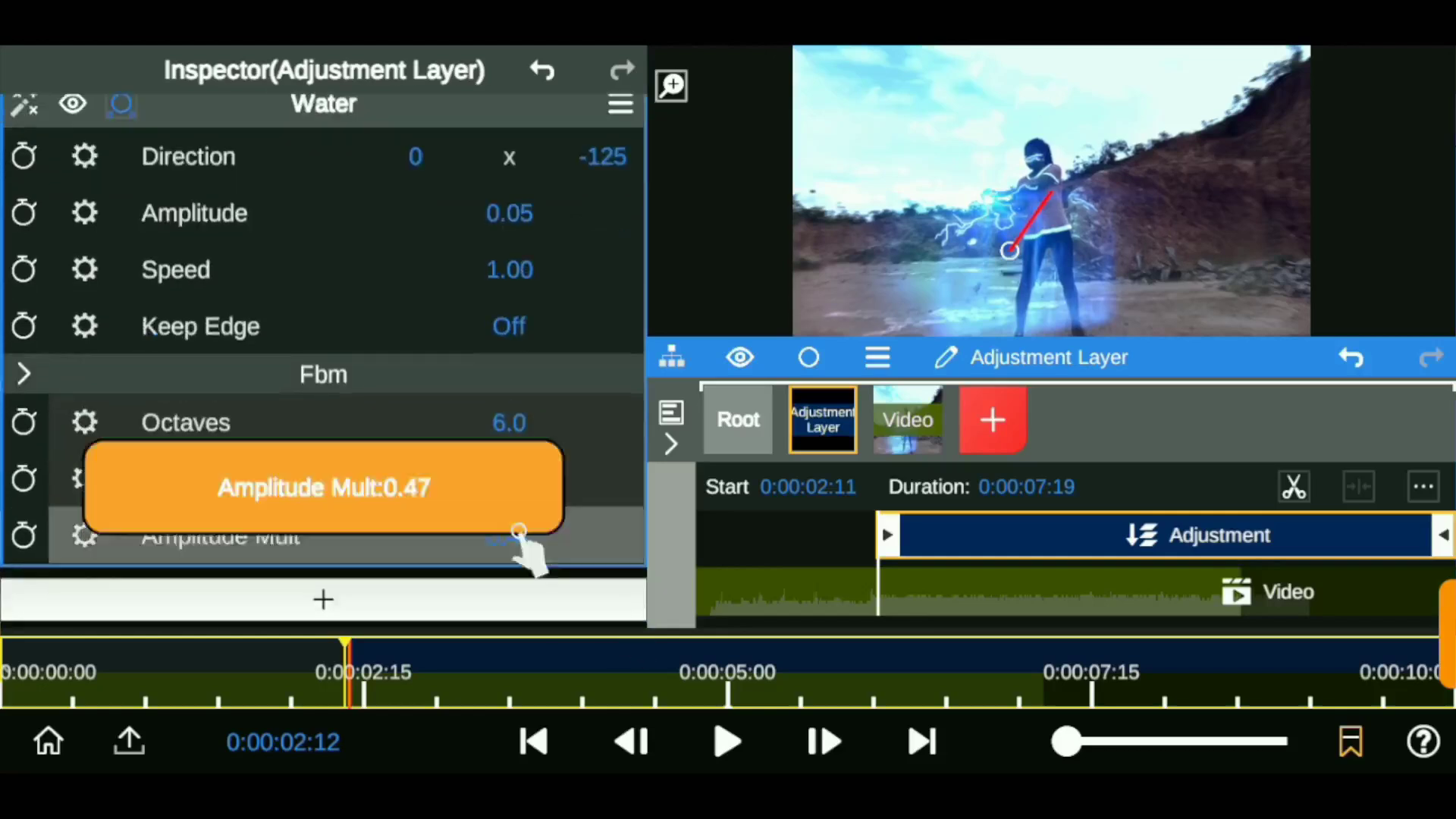
left_click_drag(510, 520, 569, 637)
scroll(130, 368, "up", 1)
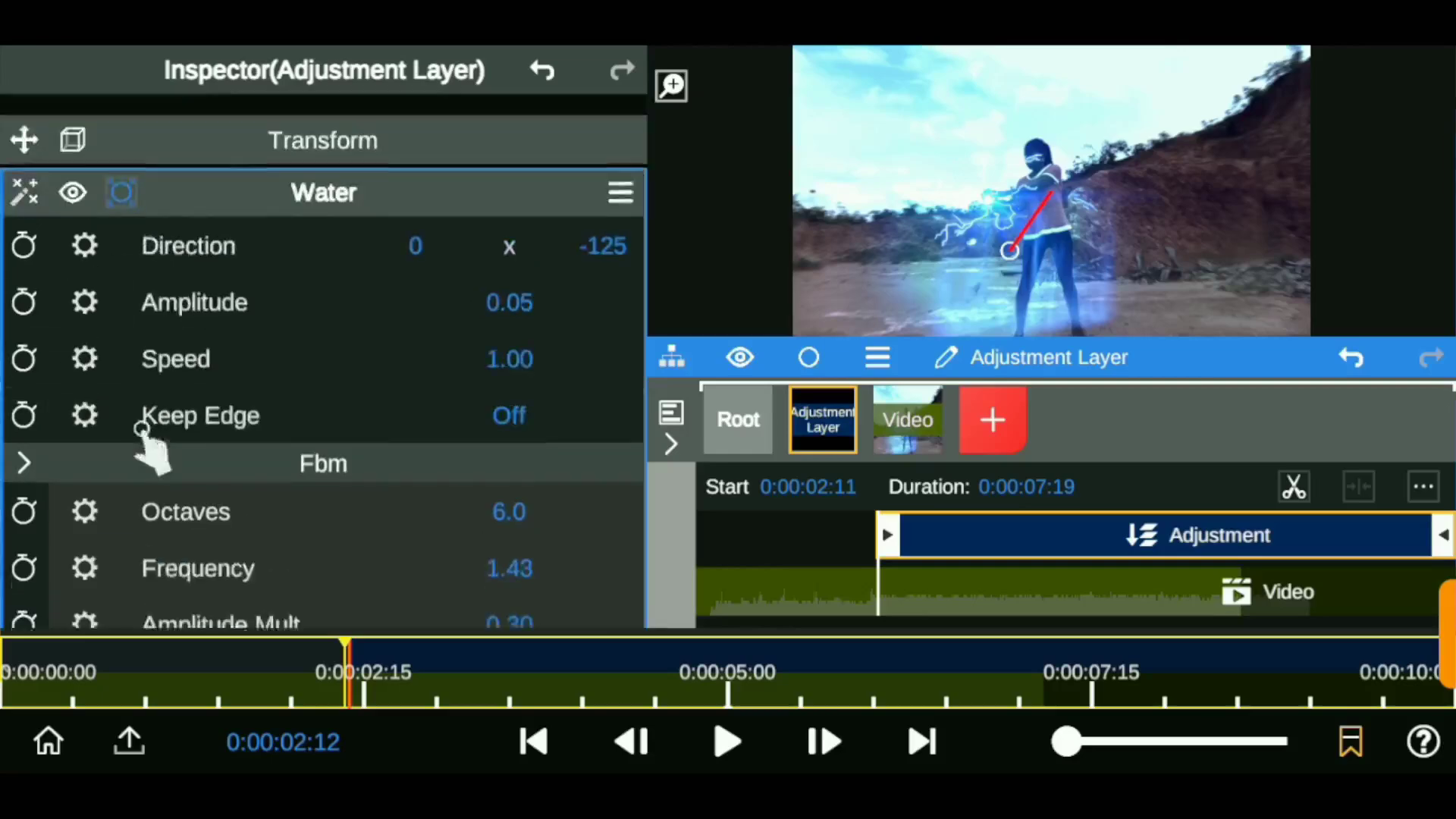
Step: Add an Image layer, end it and the water layer at 0:00:07:05, and play from the start
left_click(993, 420)
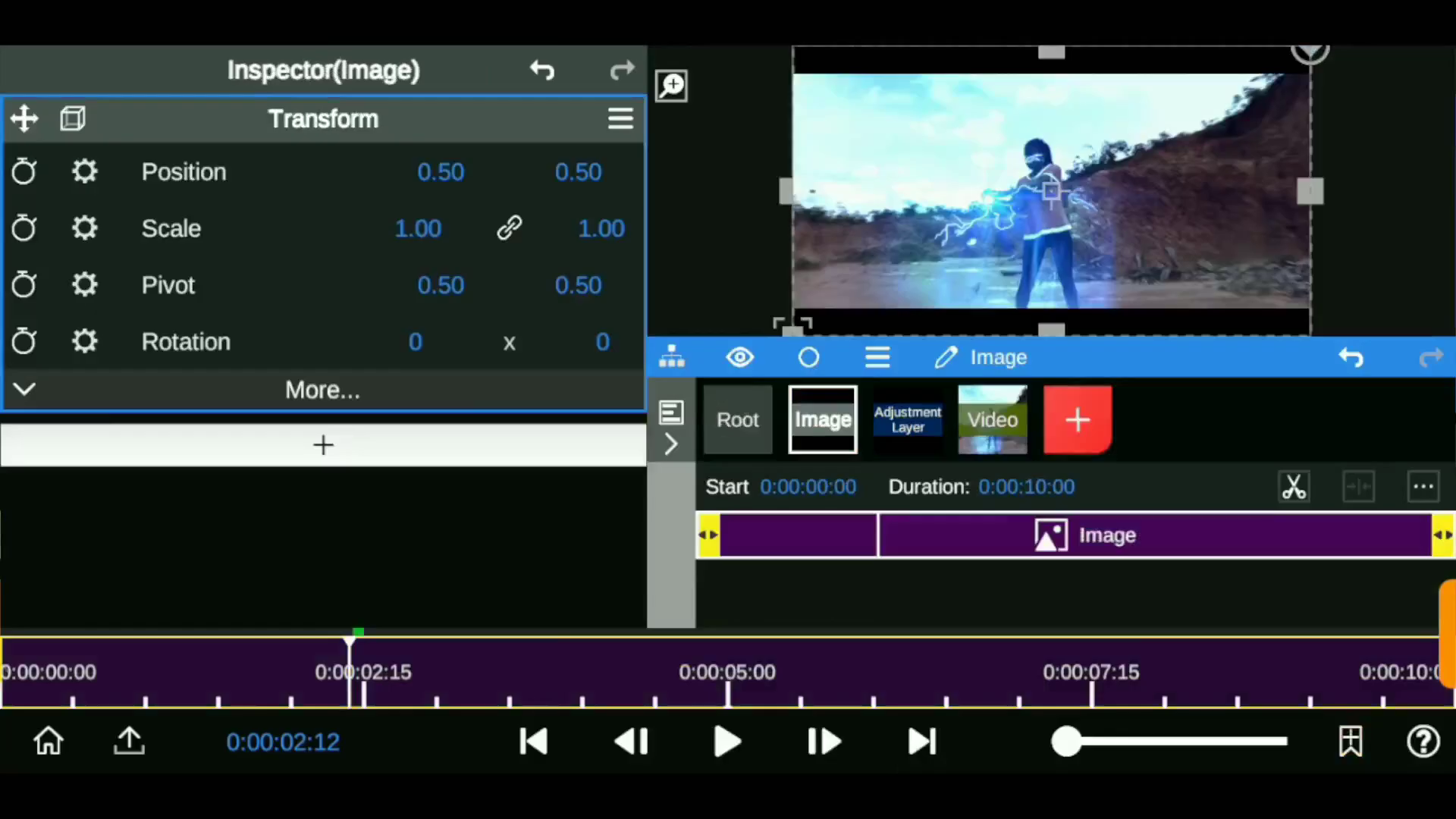
left_click(732, 419)
left_click(908, 419)
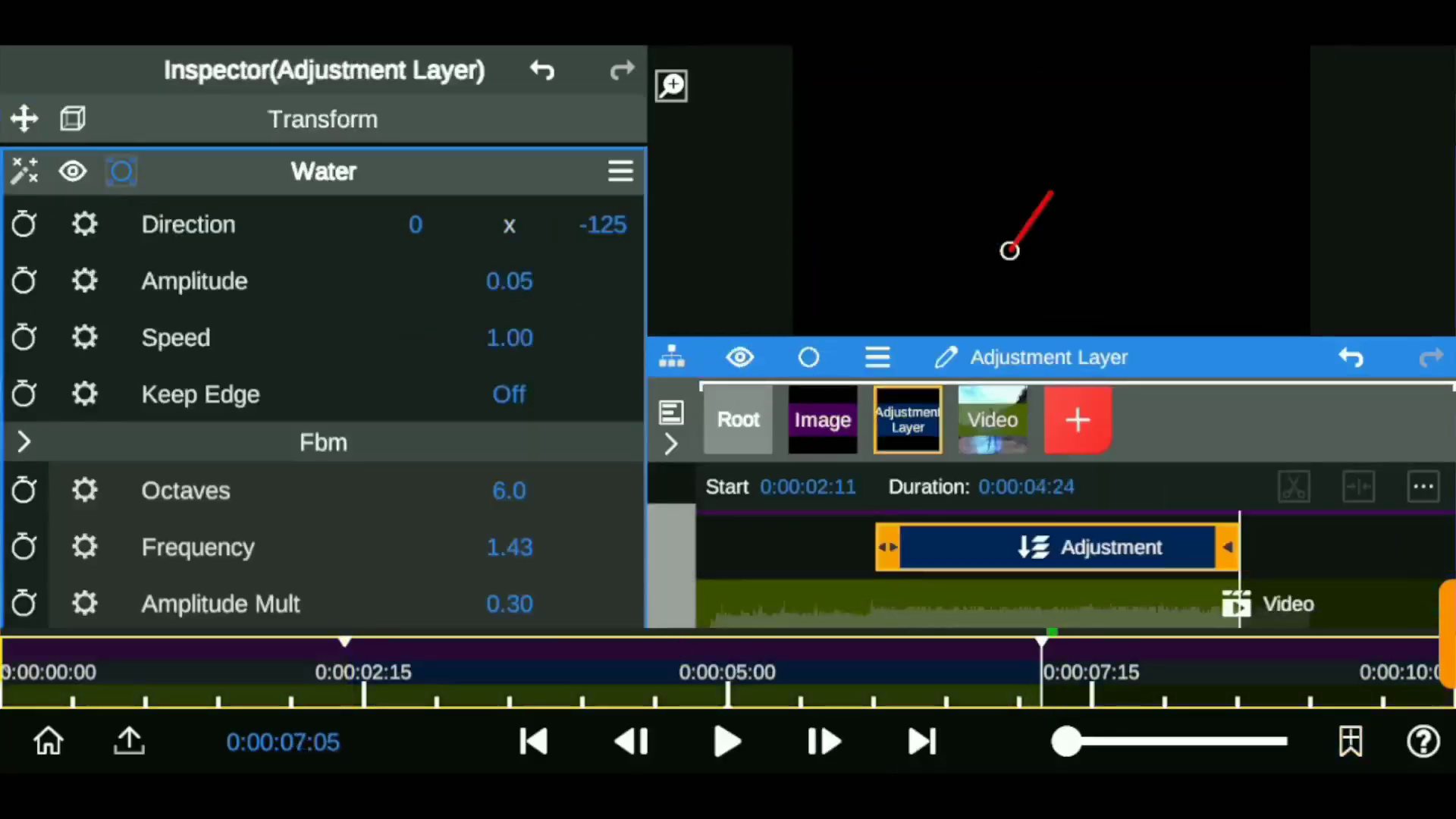
scroll(682, 553, "up", 2)
left_click(1261, 537)
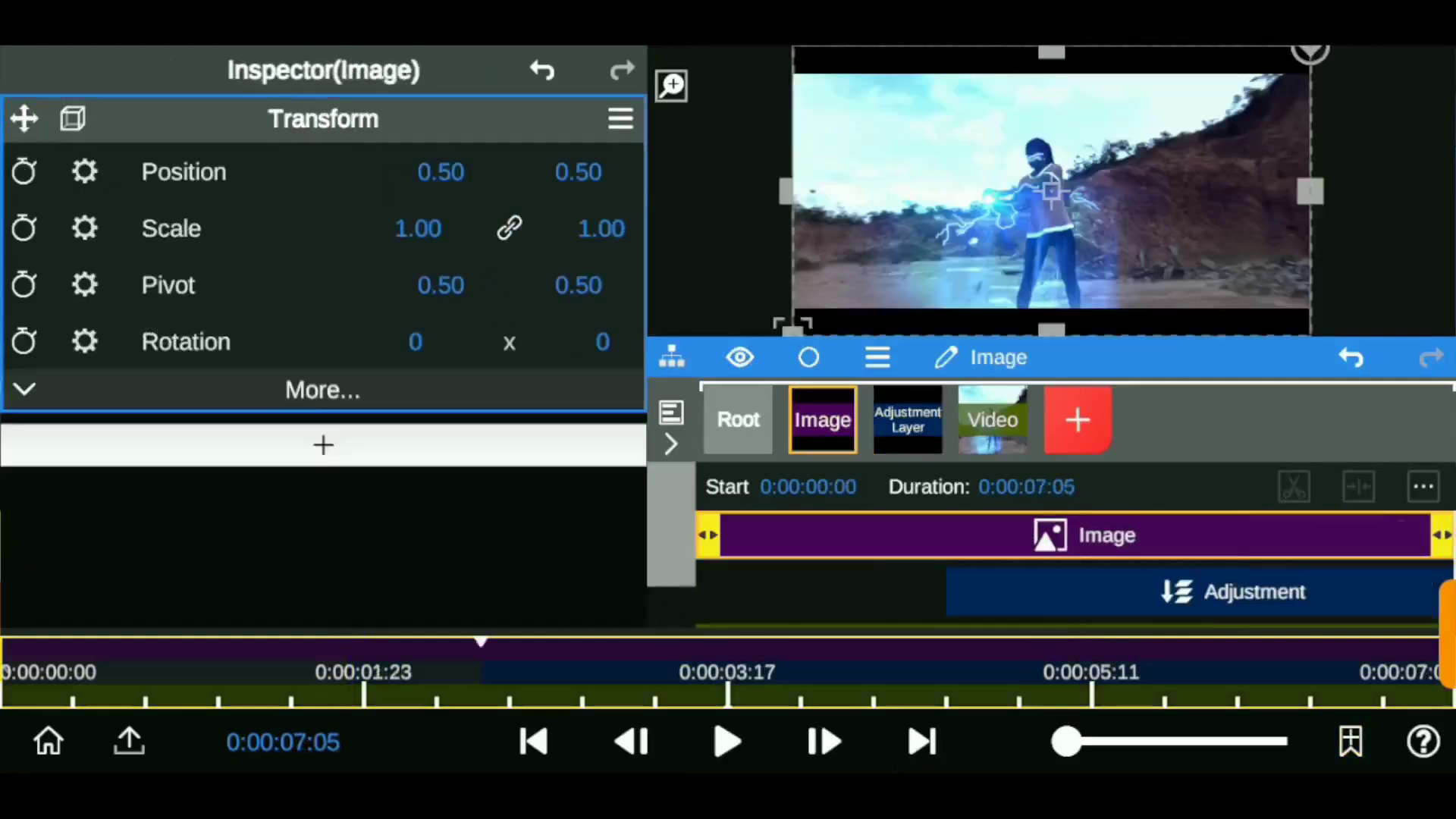
key("Home")
left_click(728, 741)
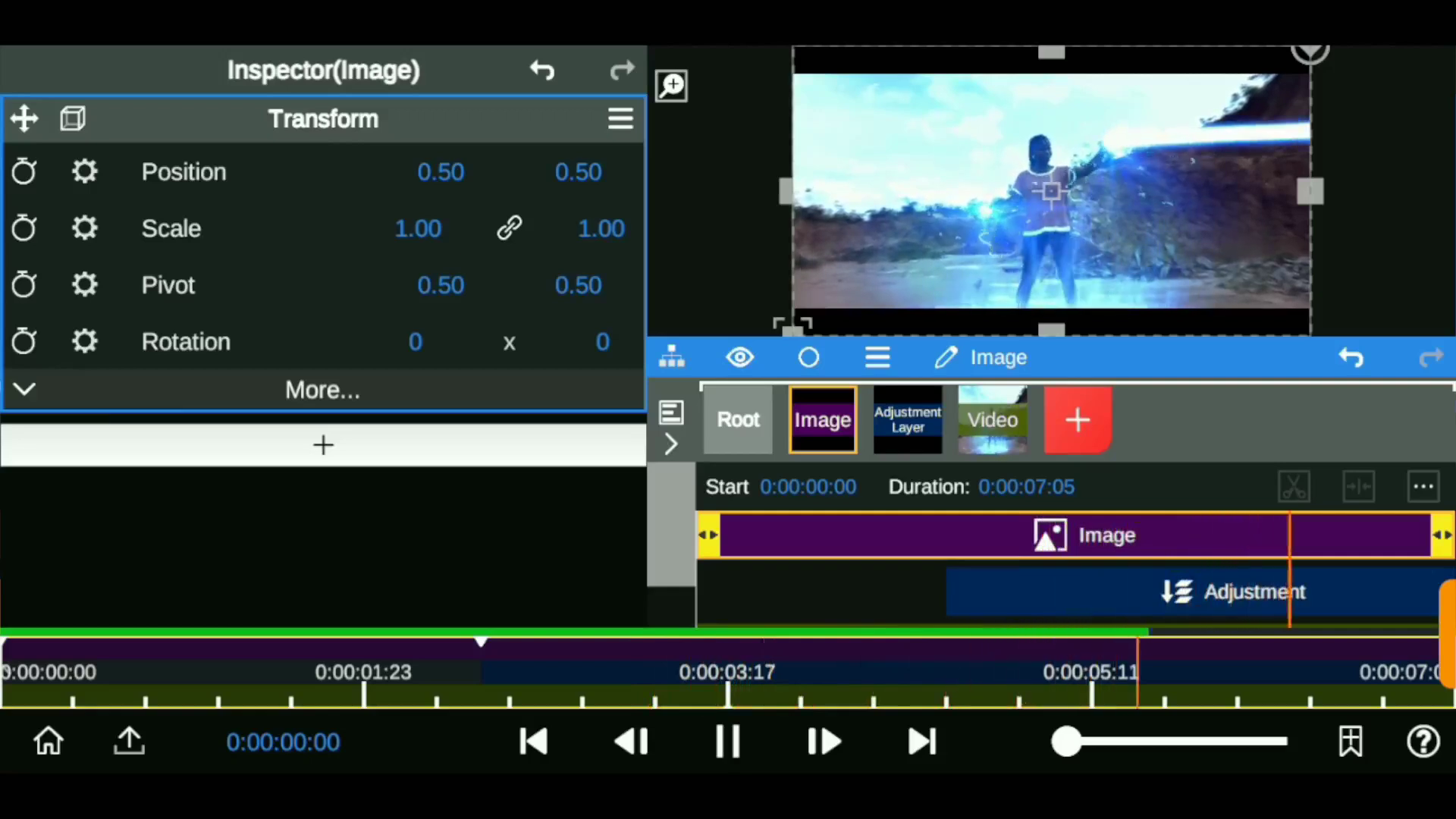
Step: Pause playback and set the water ripple's Frequency to 1.42 and Amplitude to 0.04
left_click(727, 741)
left_click(1061, 592)
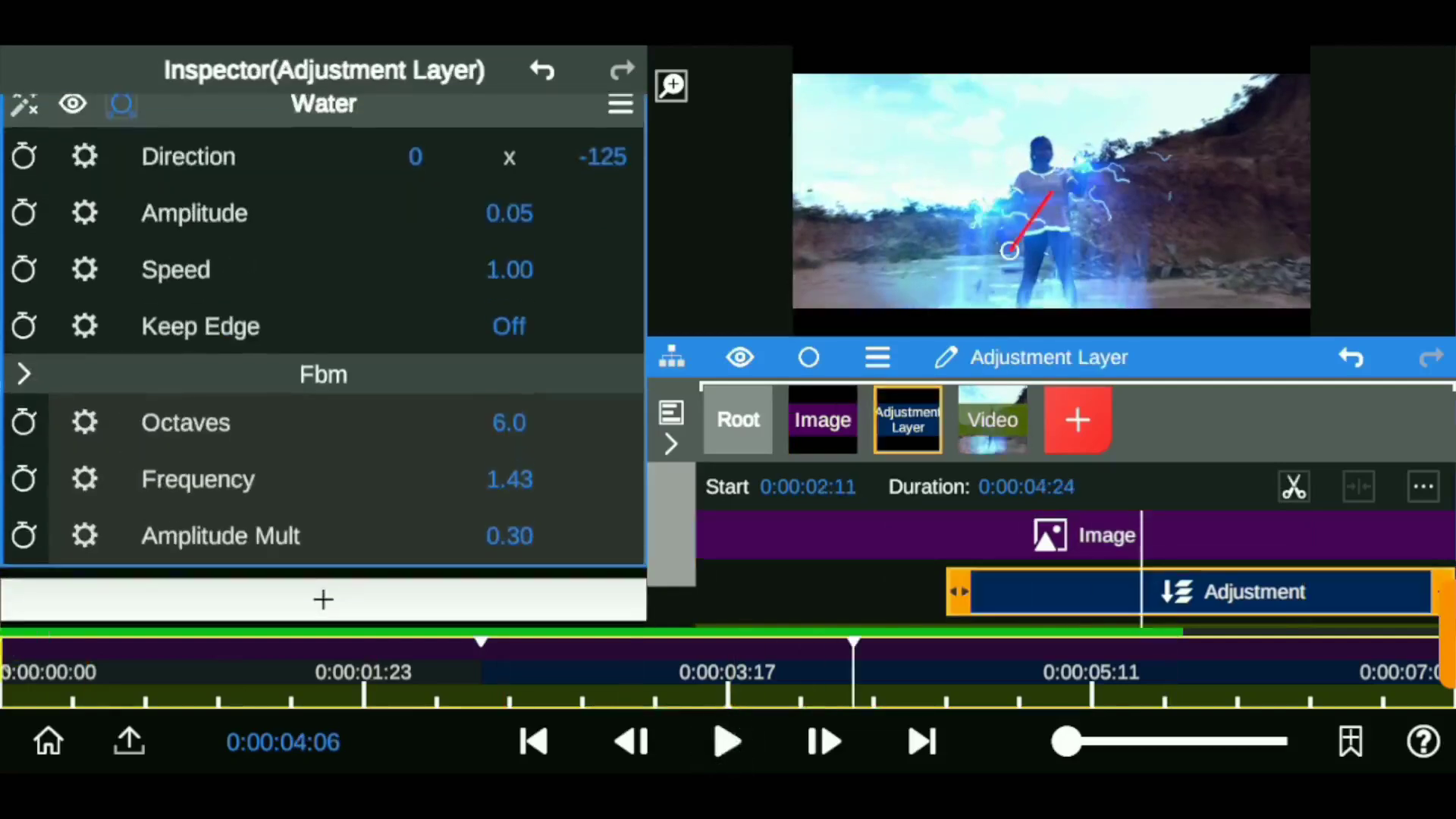
left_click_drag(510, 480, 591, 514)
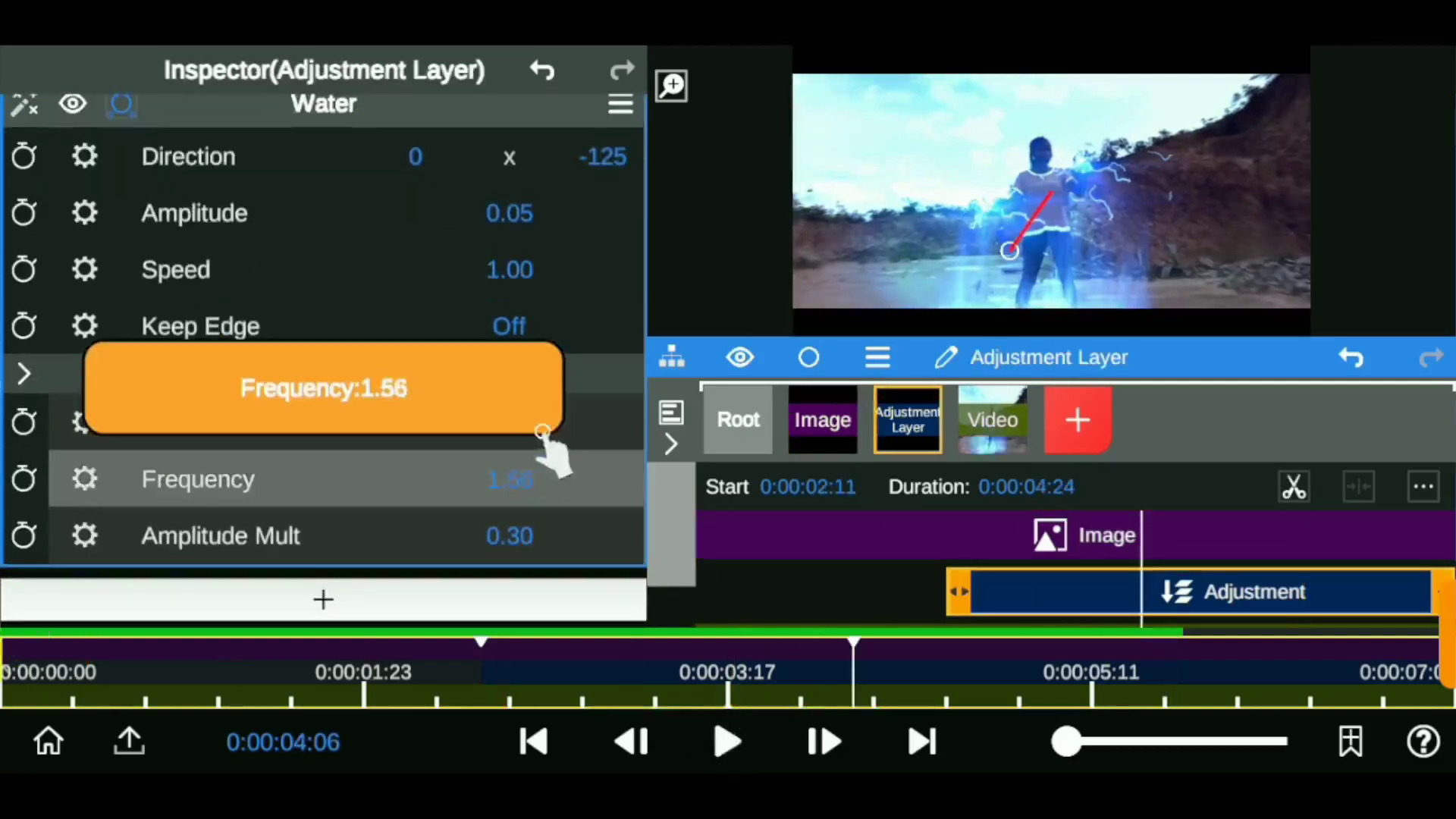
mouse_move(510, 213)
left_mouse_down()
mouse_move(549, 229)
mouse_move(567, 216)
left_mouse_up()
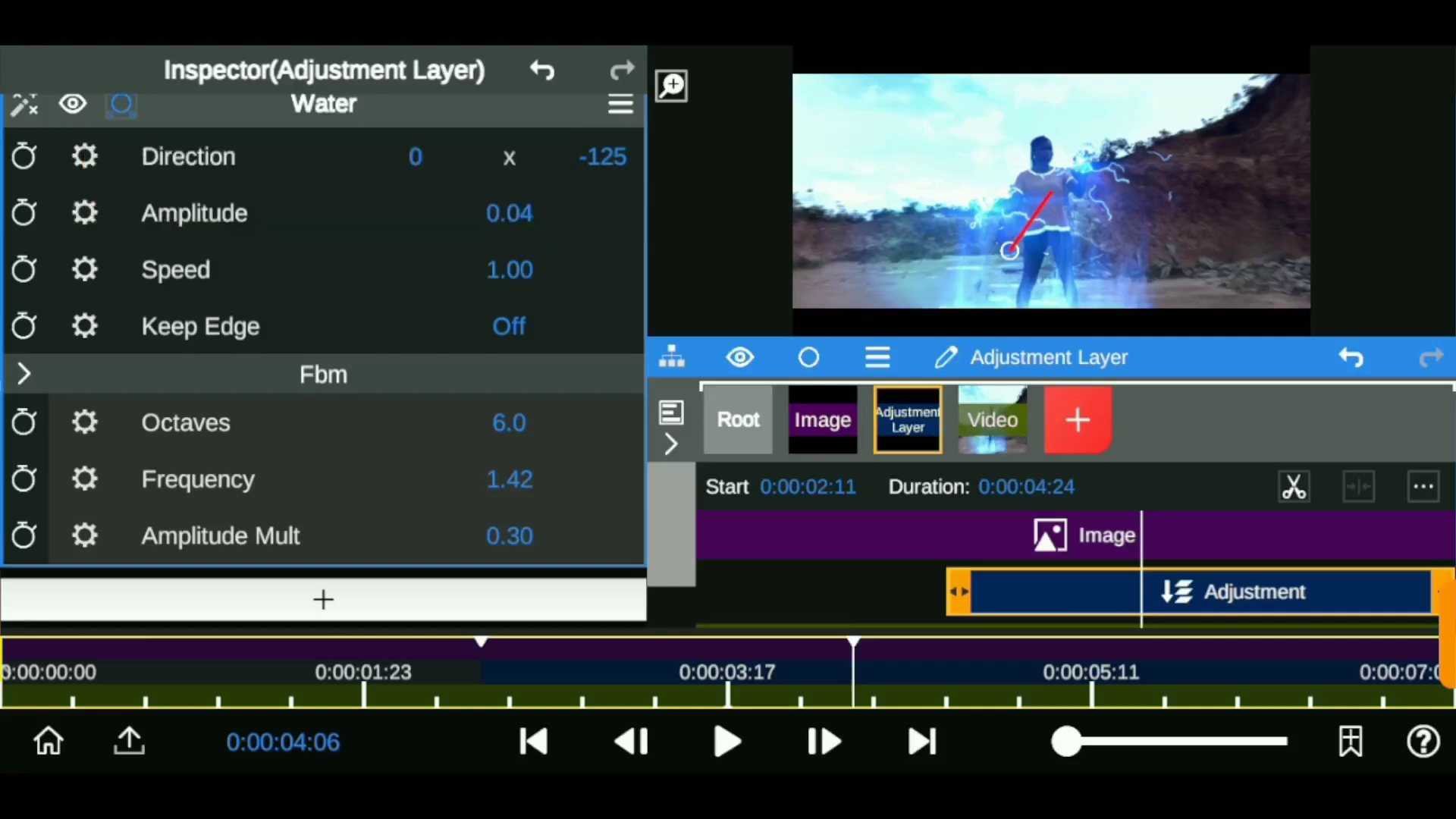
Step: Raise the Water effect's mask Center Y to 0.37
left_click(121, 104)
left_click(280, 302)
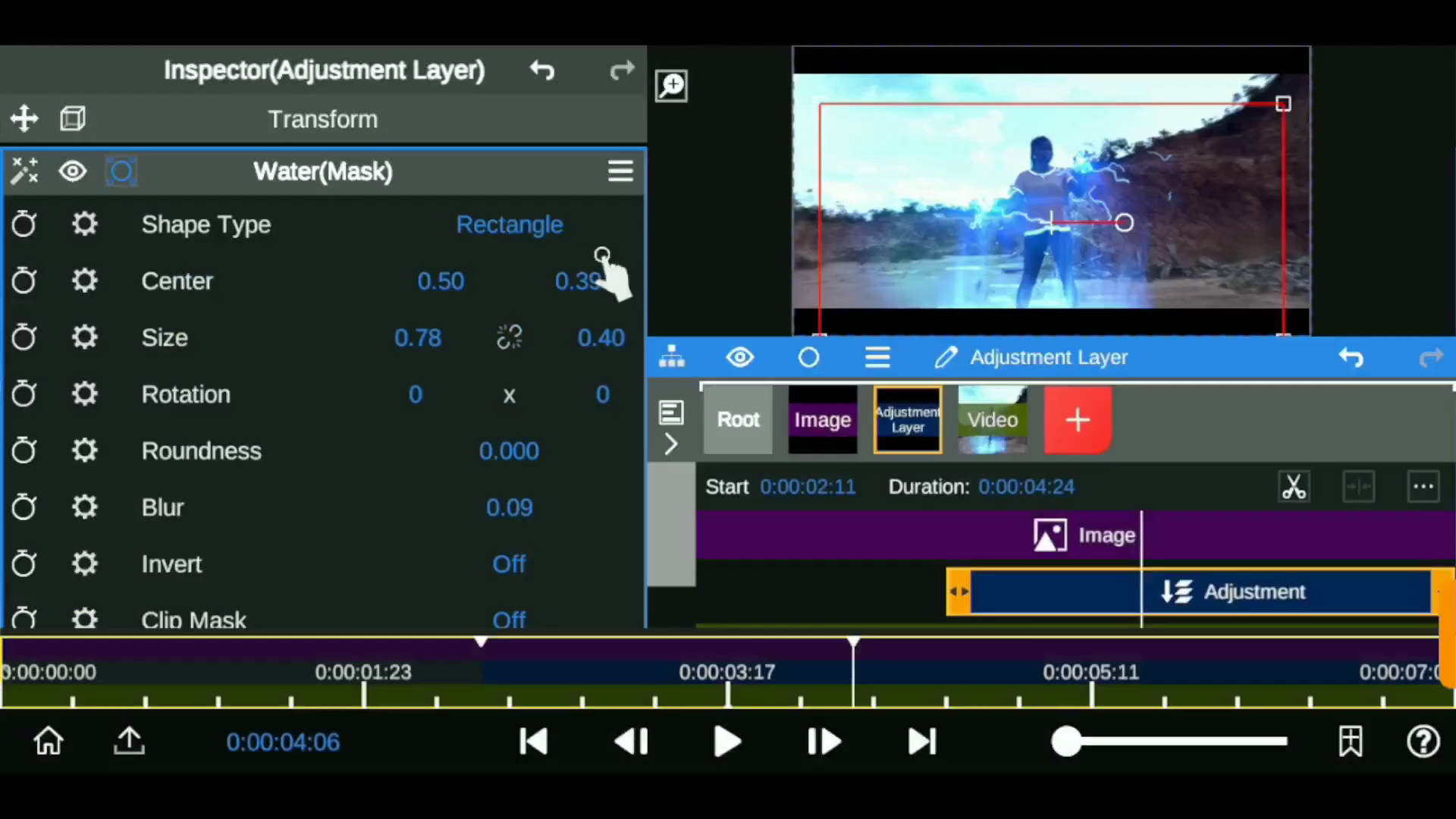
left_click_drag(602, 256, 610, 269)
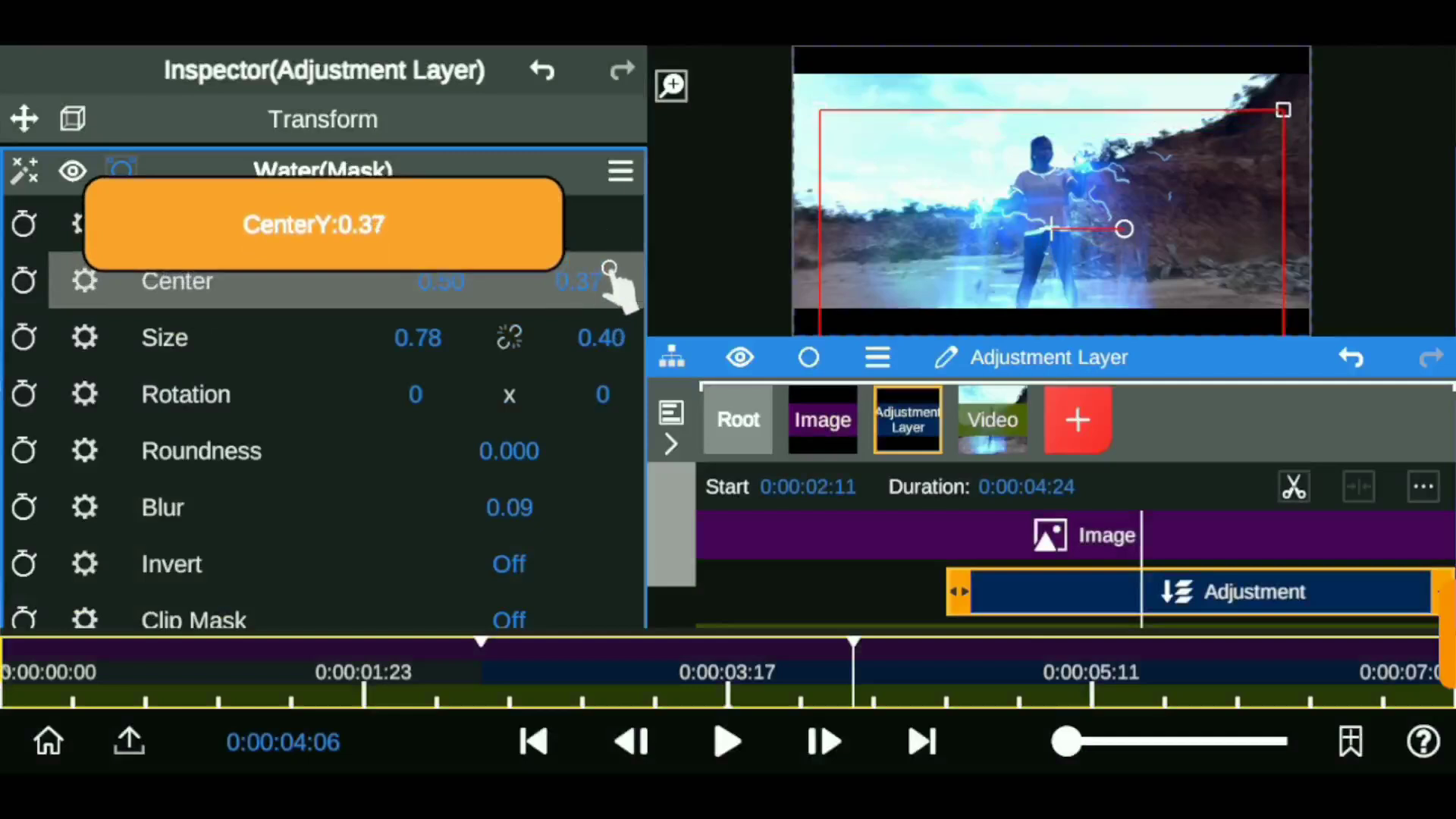
Step: From the root project, open Export settings (1080P, 30 fps, High) and the Resolution list
left_click(728, 415)
left_click(325, 455)
left_click(254, 125)
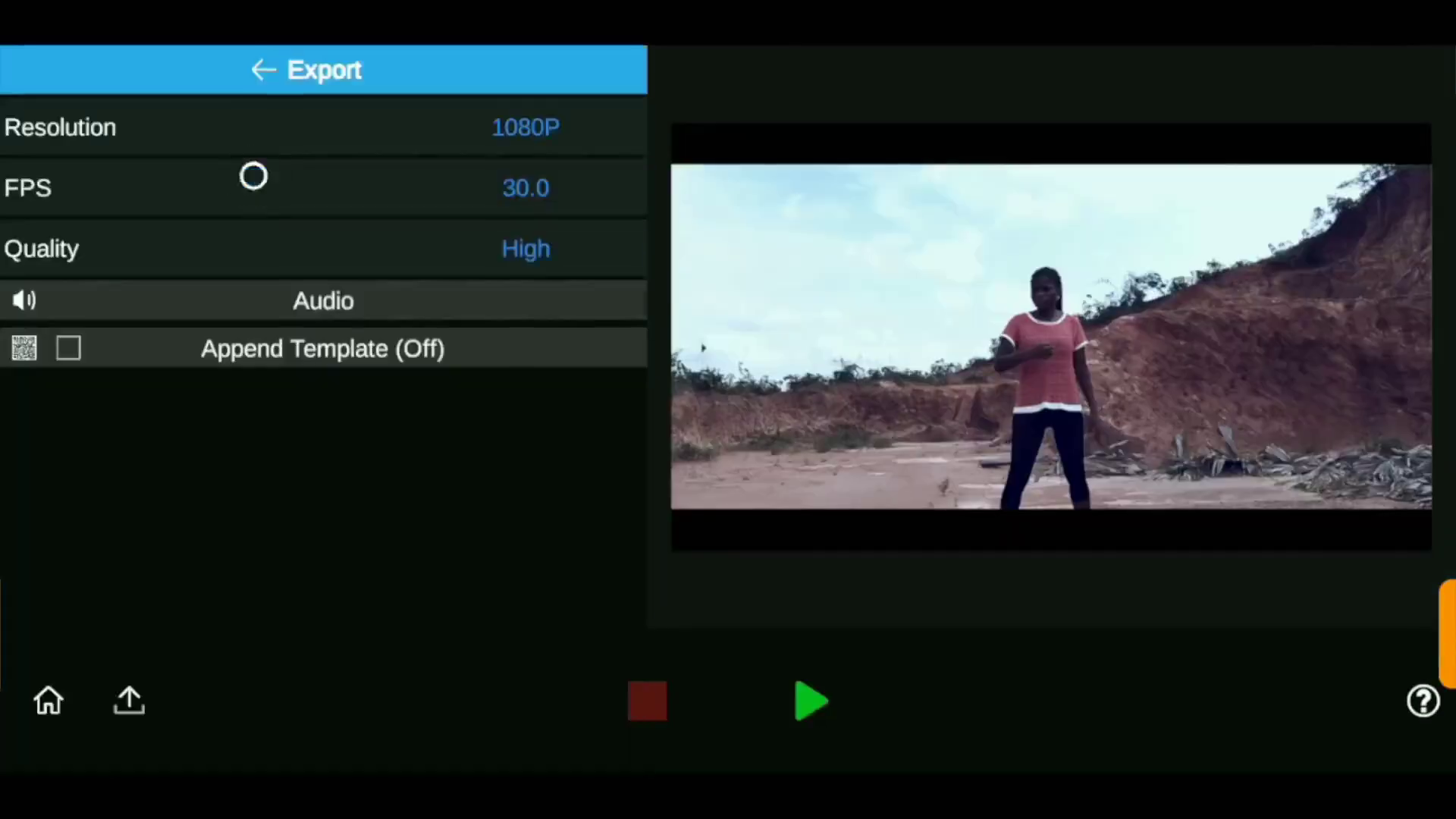